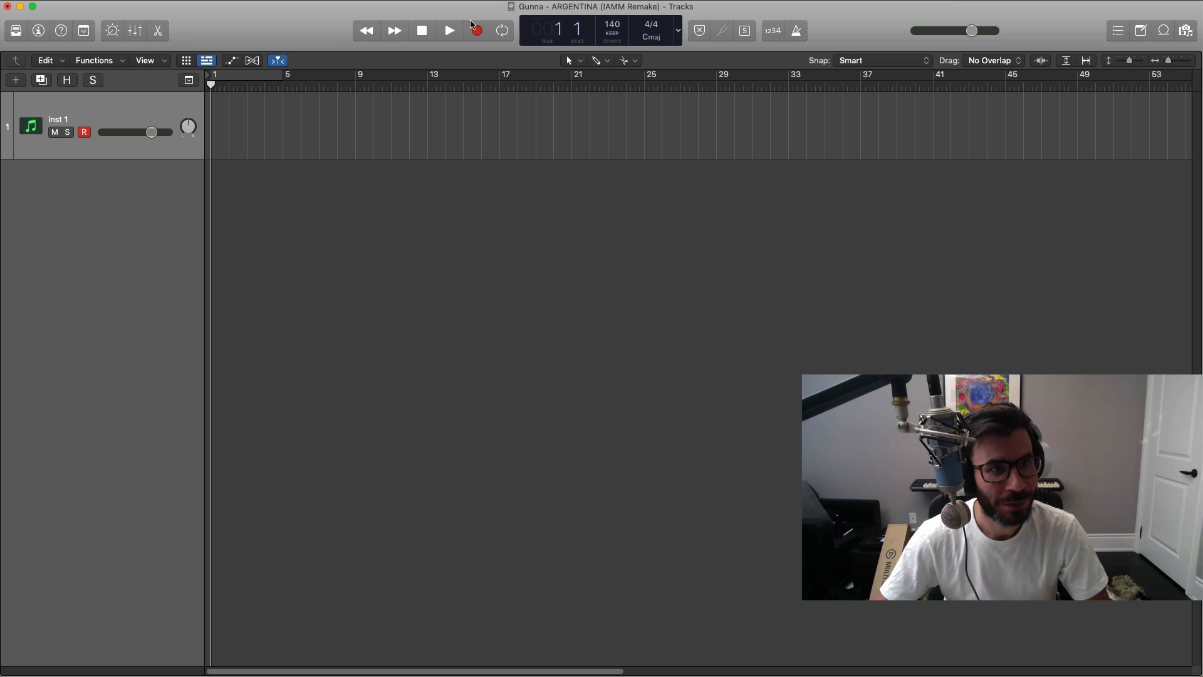
Step: Turn on the cycle range and set it from bar 1 to bar 9
left_click(237, 79)
left_click_drag(281, 73, 355, 75)
Step: Load the Spanish Flamenco Guitar patch from the Legacy Logic European world sounds onto the instrument track
left_click(16, 31)
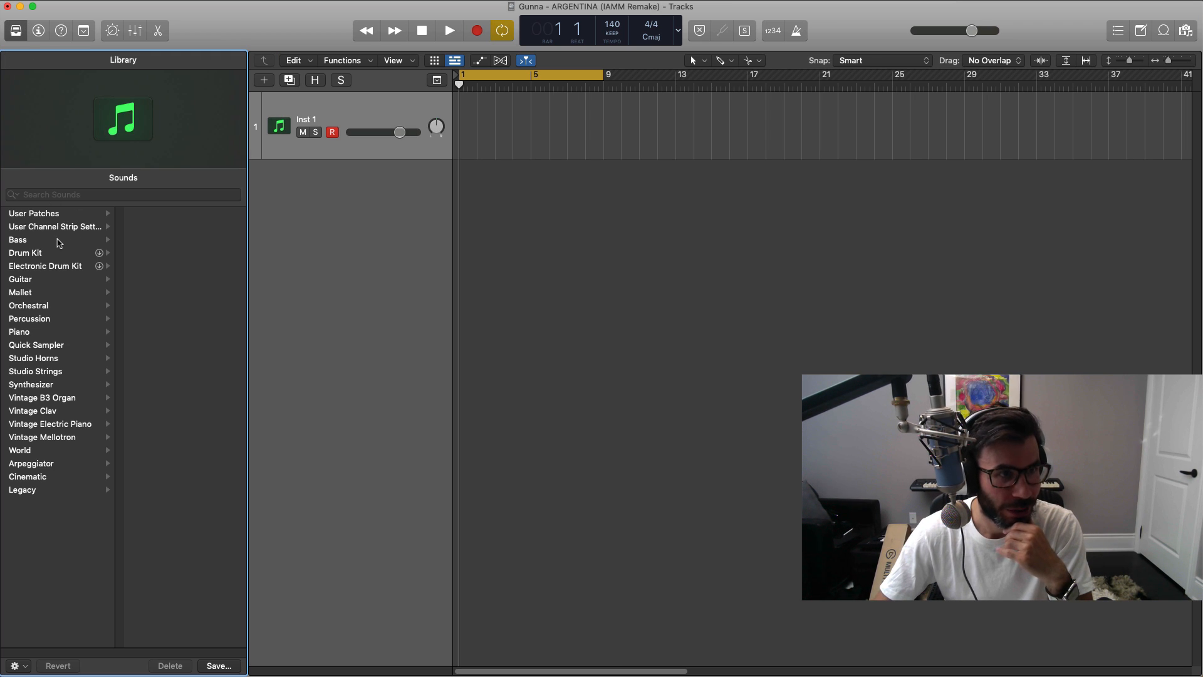
left_click(41, 493)
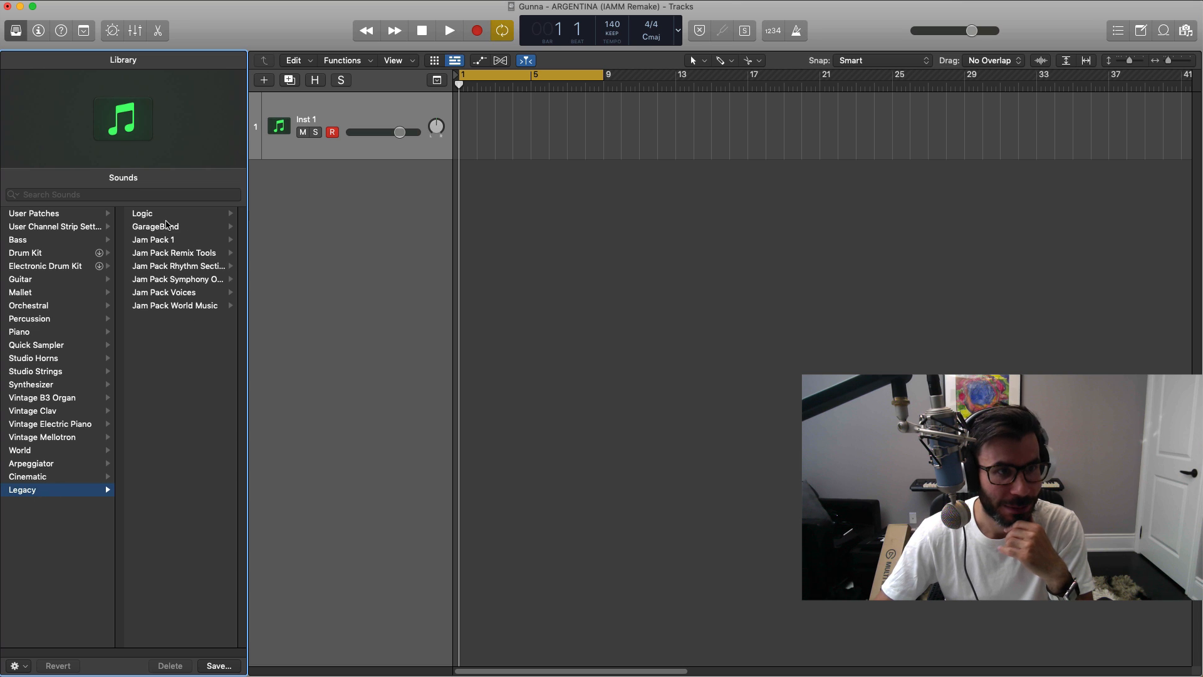
left_click(164, 216)
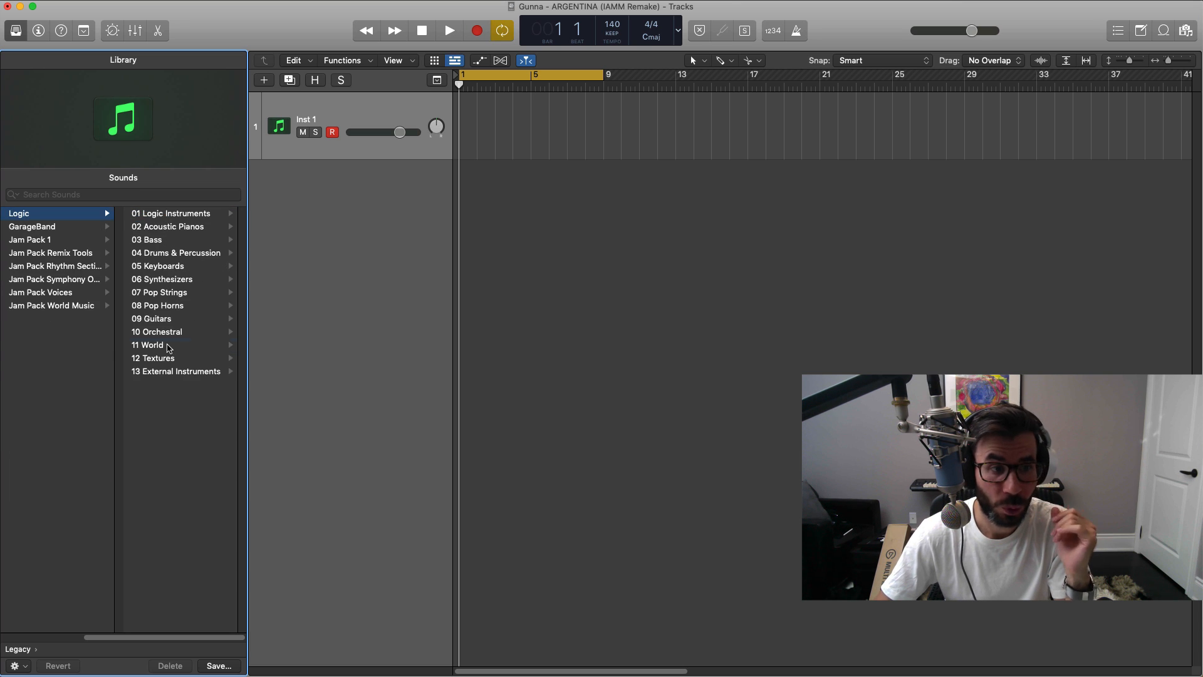
left_click(164, 345)
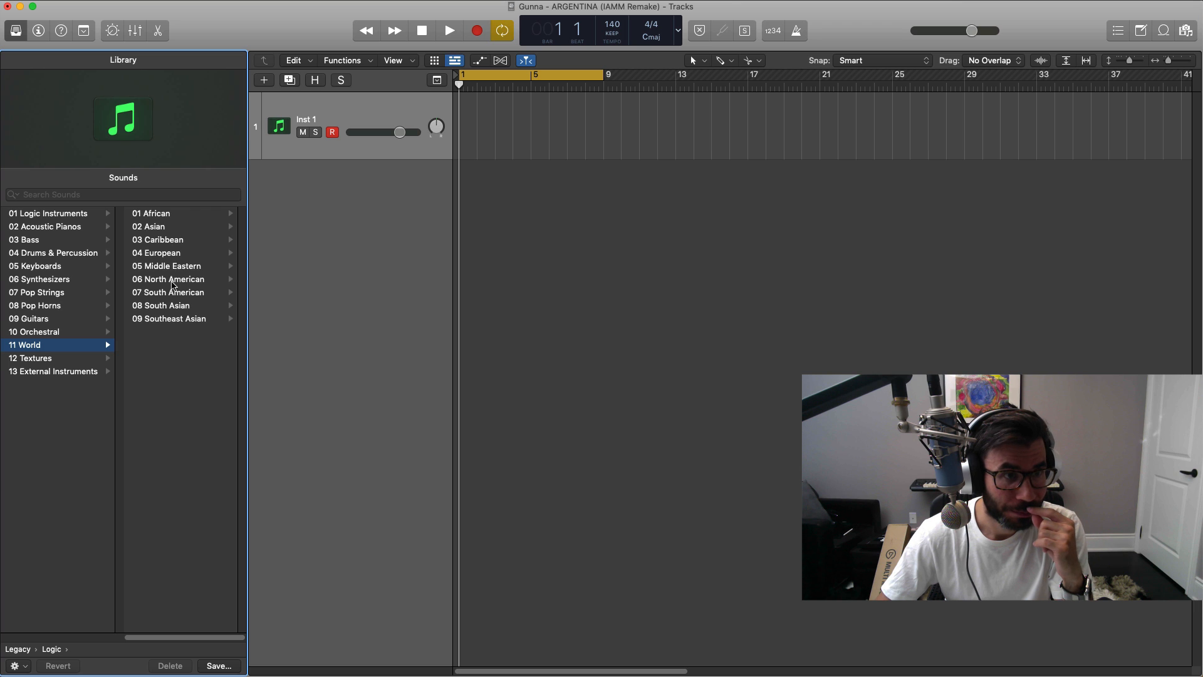
left_click(166, 253)
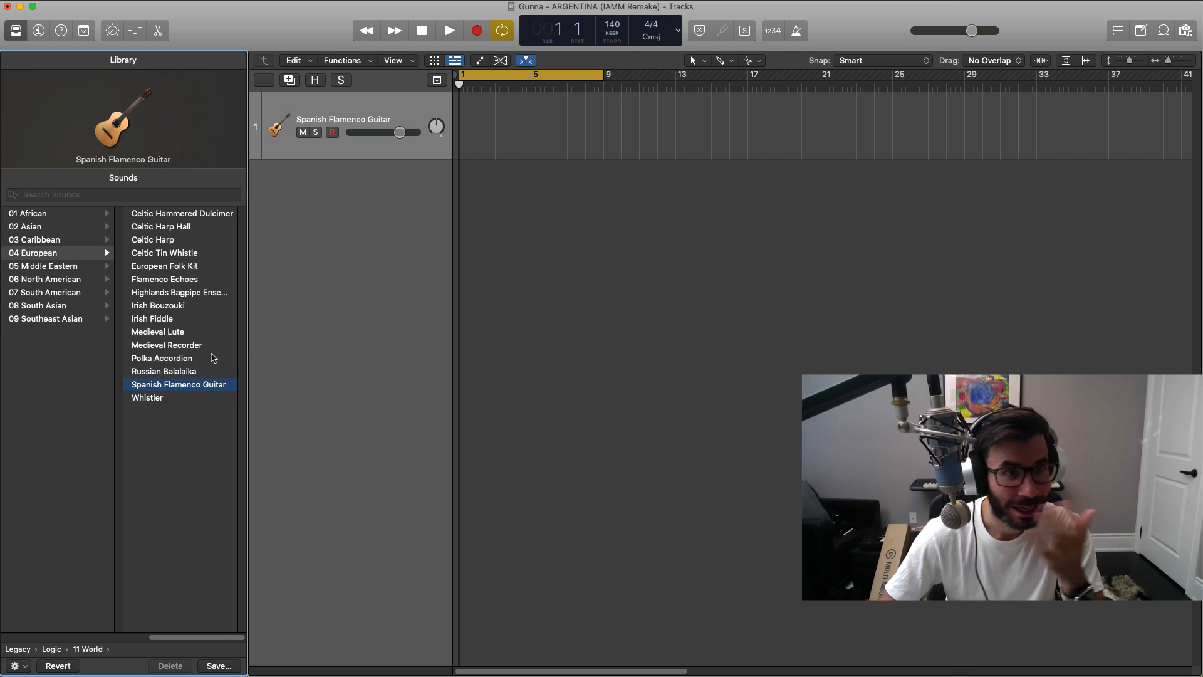
Step: Create an empty region from bar 1 to bar 9 on the guitar track and open it in the Piano Roll
left_click_drag(474, 127, 602, 129)
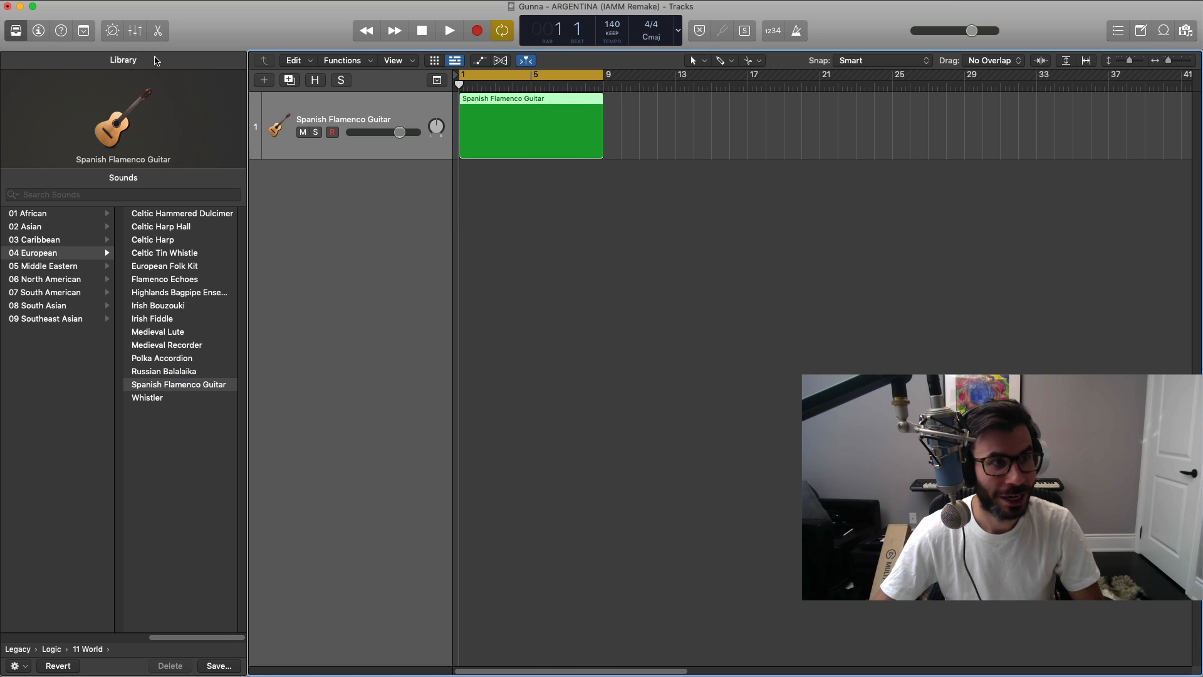
left_click(16, 31)
double_click(282, 123)
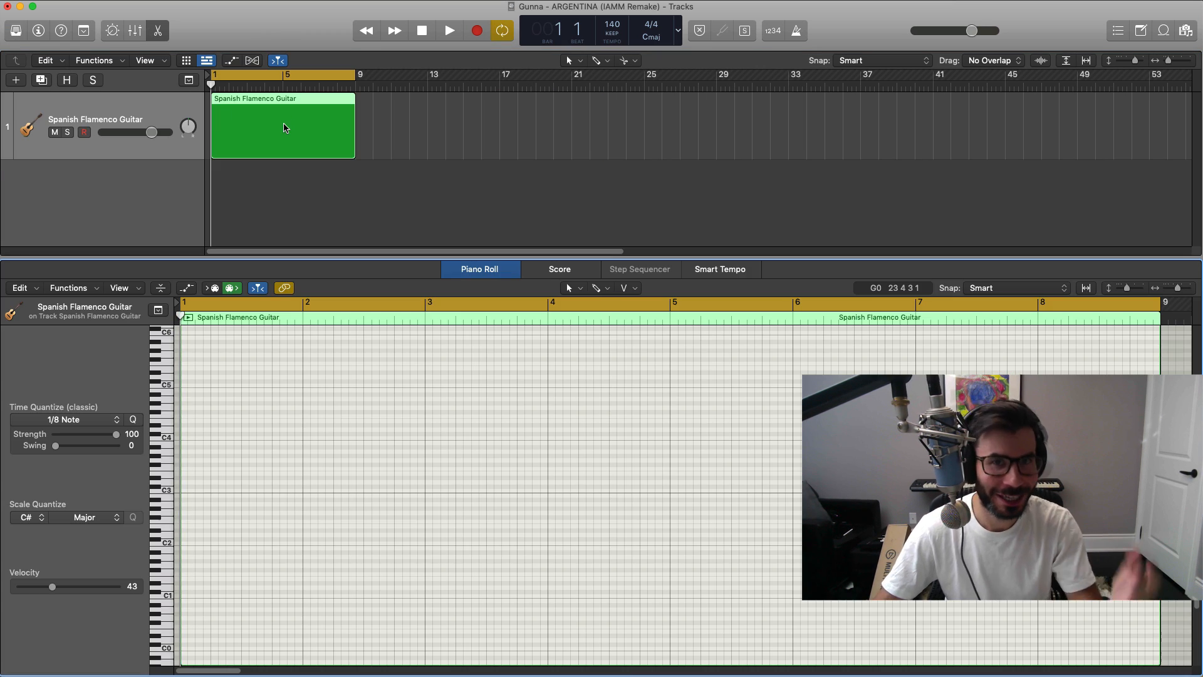
Step: Enter an eighth-note D#2 at the start of bar 1 and check it by playing it back
scroll(258, 442, "up", 4)
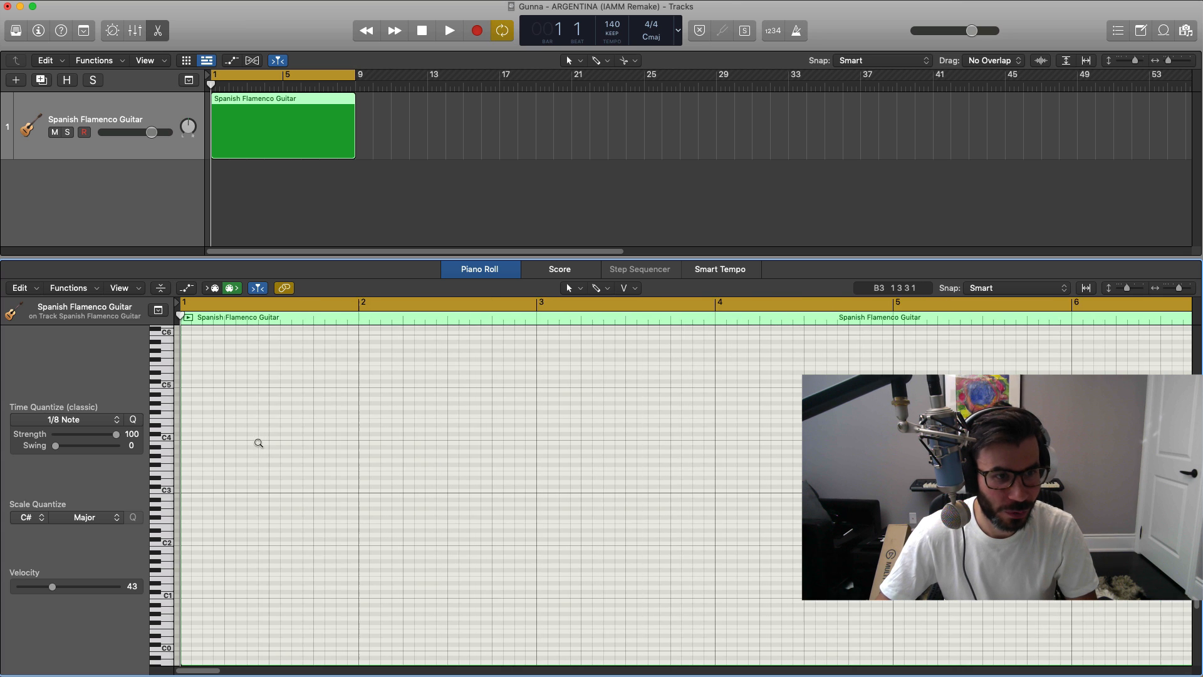
left_click(191, 583)
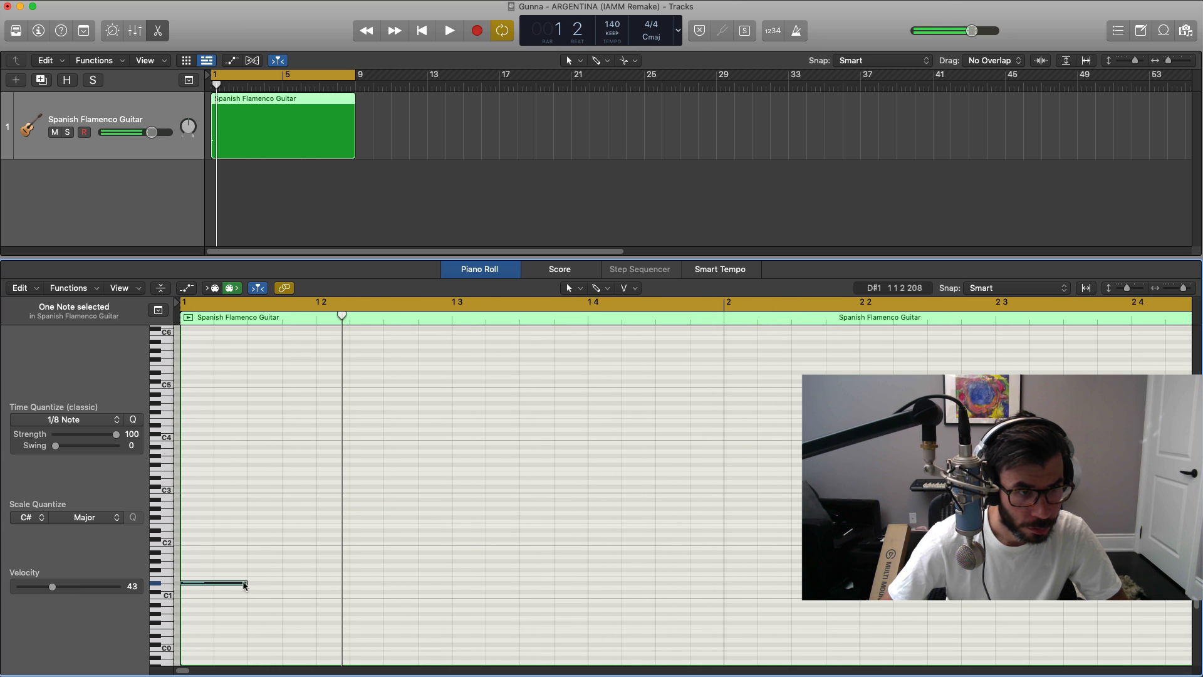
left_click_drag(245, 585, 213, 586)
left_click(224, 589)
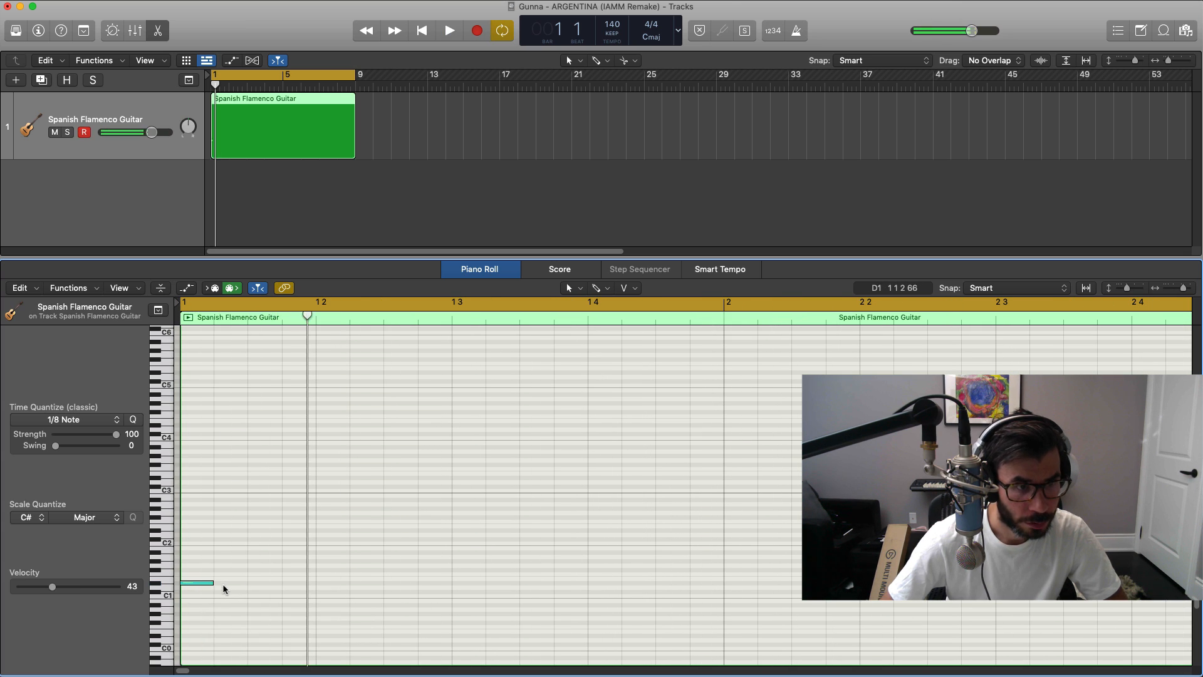
left_click(193, 583)
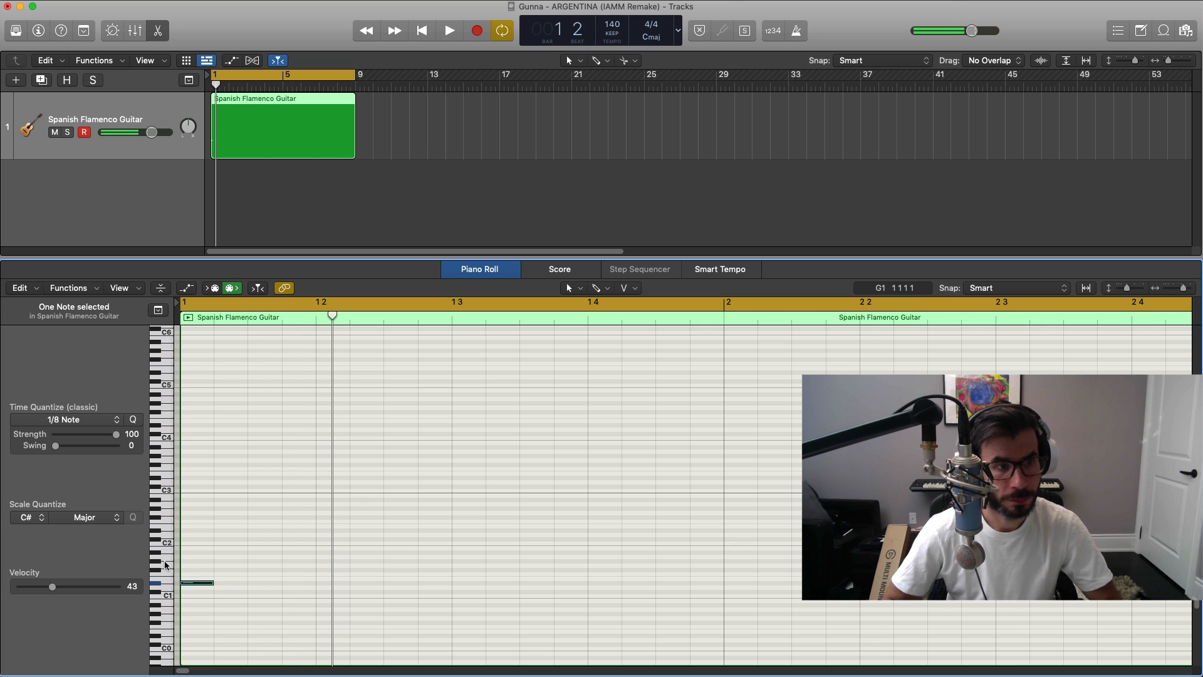
key("space")
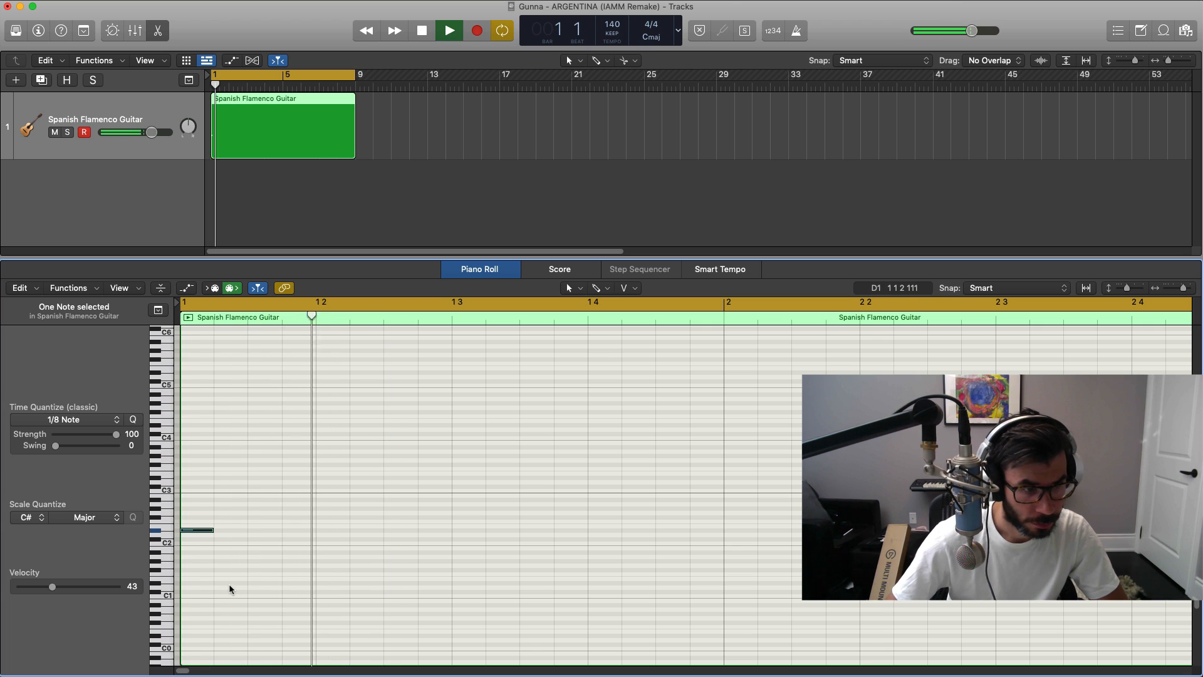
key("space")
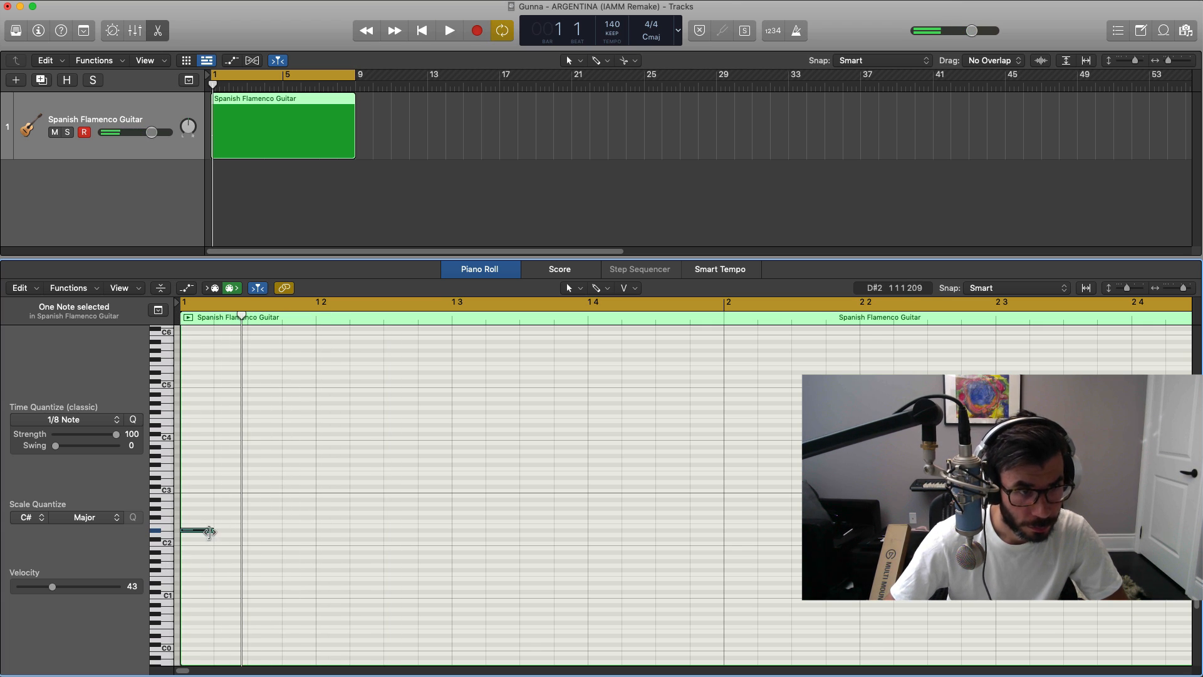
left_click_drag(208, 532, 241, 542)
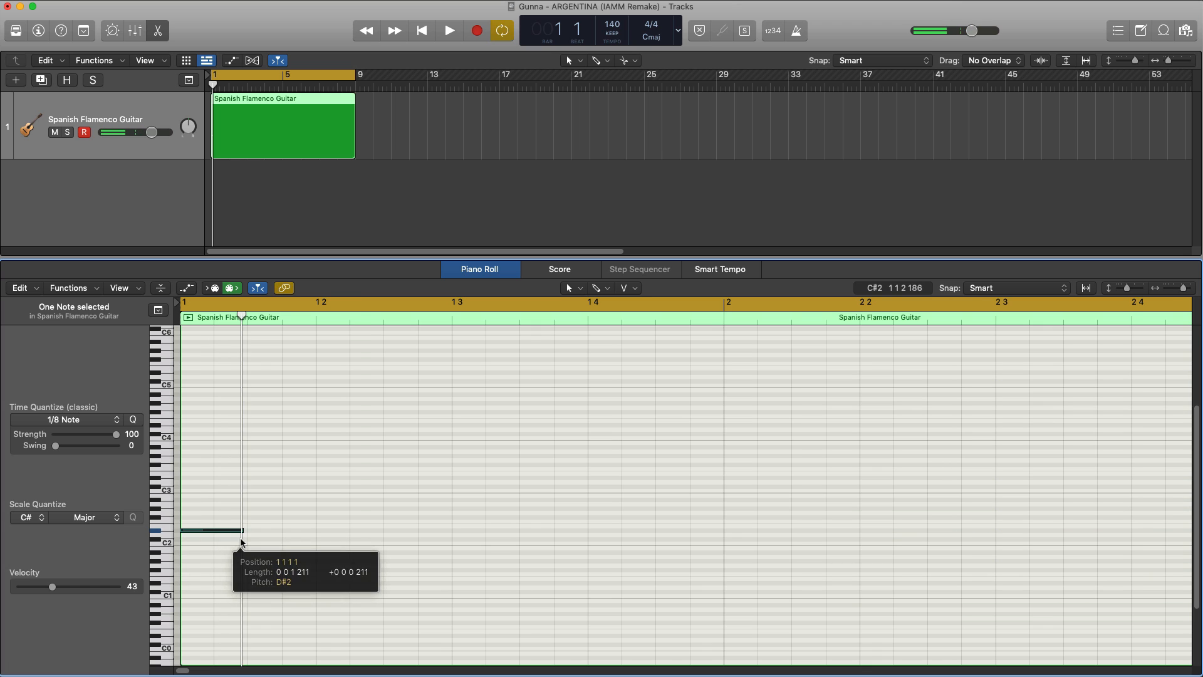
scroll(242, 542, "down", 5)
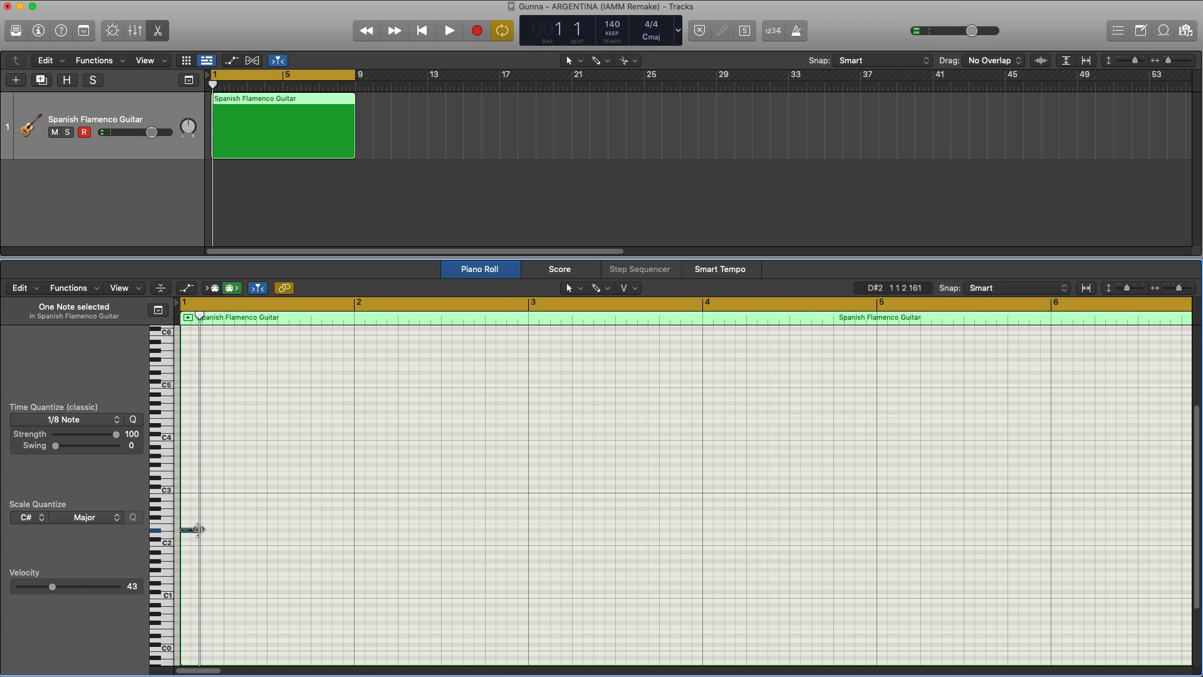
Step: Continue bar 1 after the first note with a quarter-note A#2, an eighth-note D#3 and an eighth-note F3
left_click(197, 530)
mouse_move(197, 529)
left_mouse_down()
mouse_move(214, 503)
mouse_move(280, 479)
mouse_move(263, 480)
left_mouse_up()
key("space")
key("space")
key("space")
key("space")
left_click(250, 479, "super")
key("space")
key("space")
key("space")
key("space")
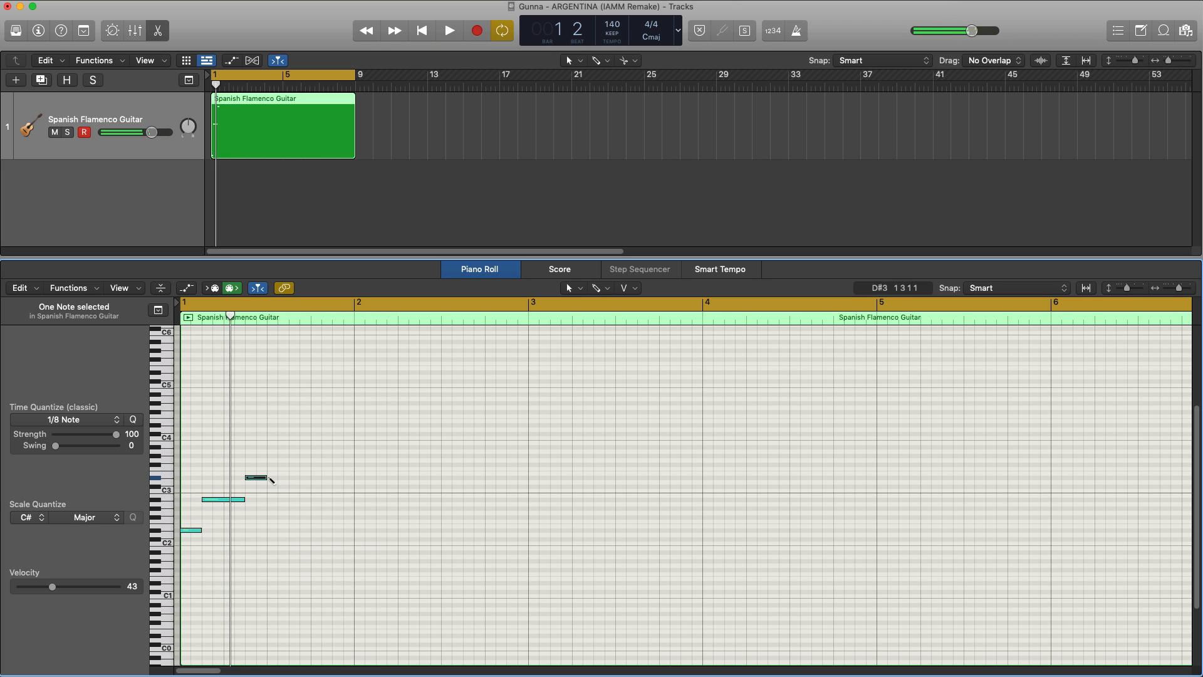
key("space")
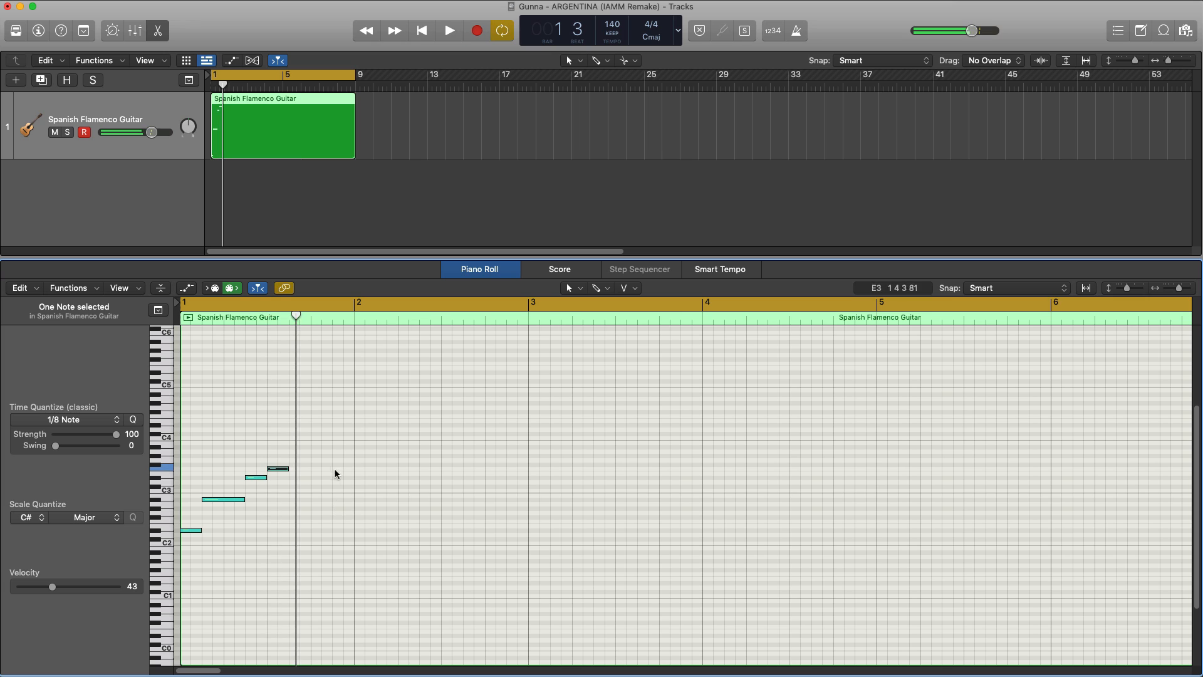
Step: Add a quarter-note F#3 and an eighth-note G#3 to finish bar 1, plus a quarter-note G#3 starting bar 2
left_click_drag(307, 464, 328, 489)
key("space")
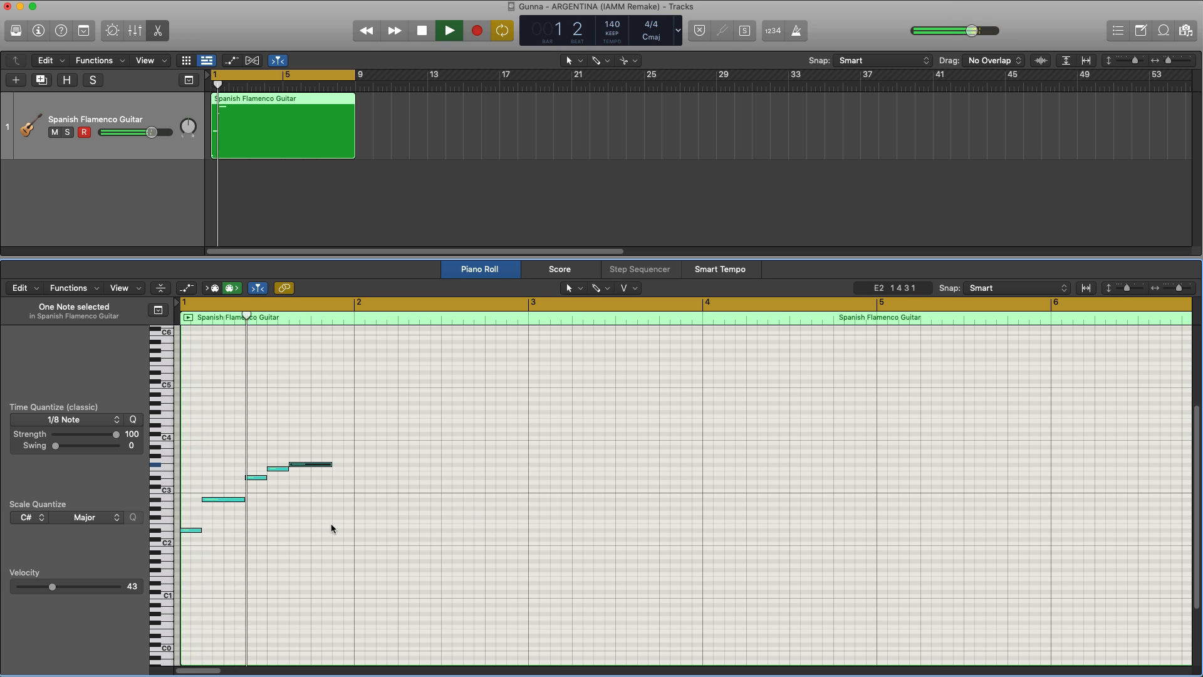
key("space")
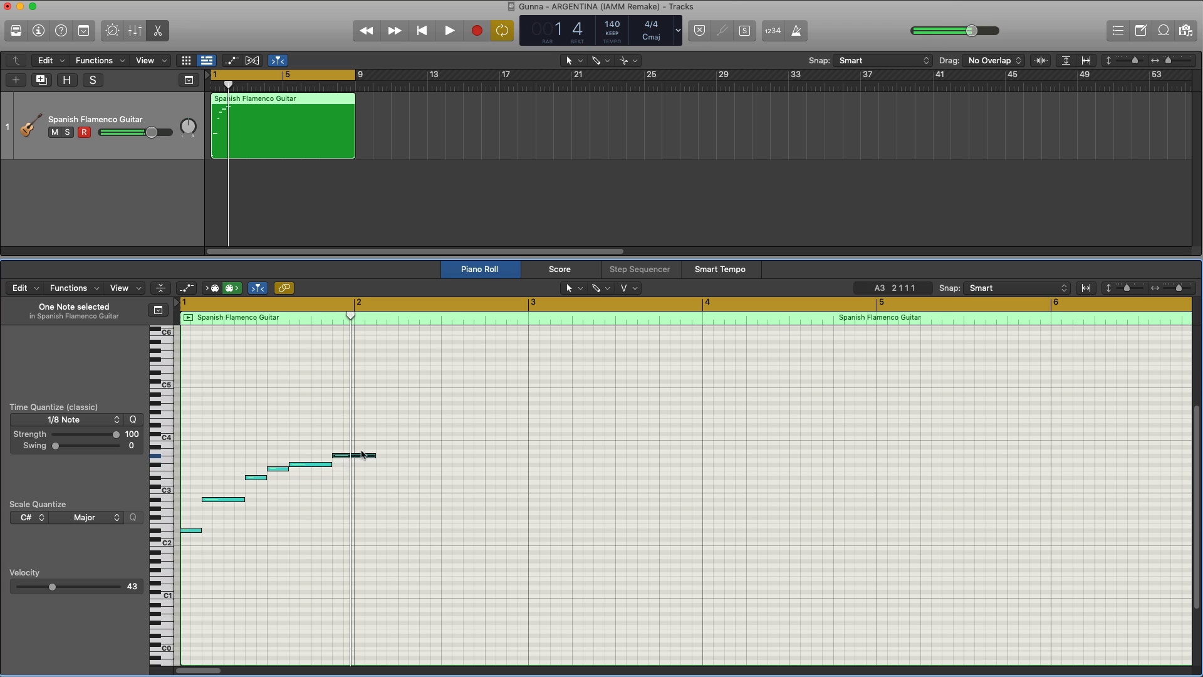
key("space")
left_click_drag(374, 455, 395, 475)
key("space")
key("Return")
key("space")
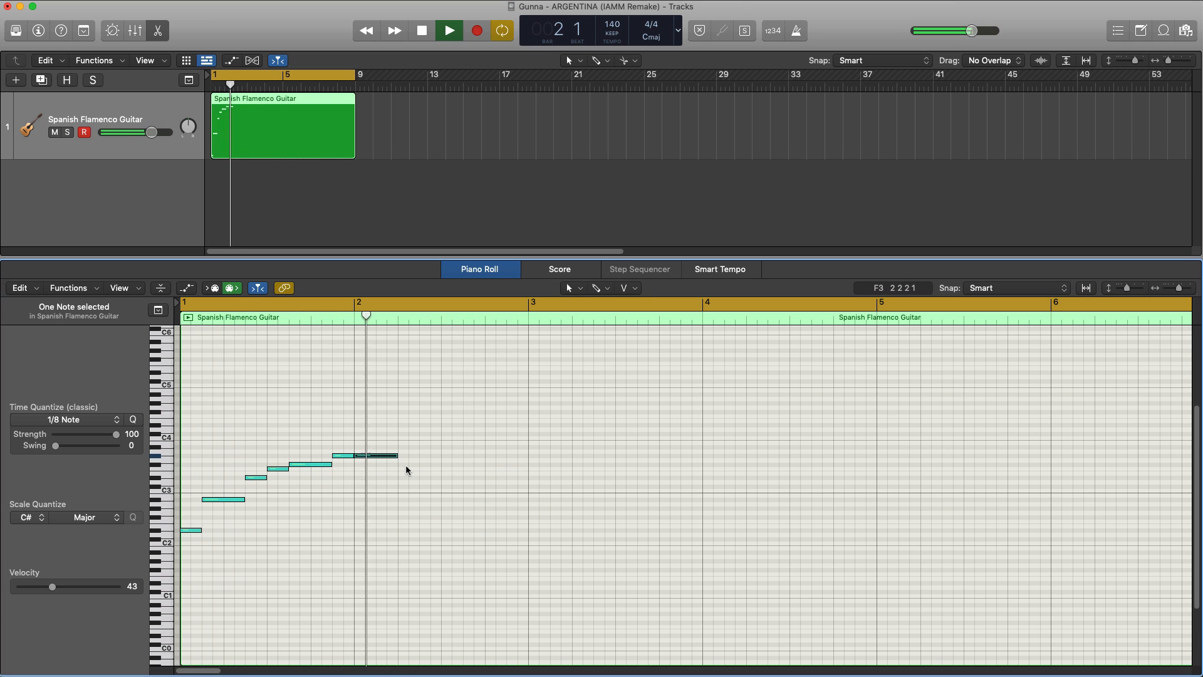
key("space")
Step: Complete bar 2 with two eighth-note F#3 notes and a half-note G#3, and play back the phrase
left_click_drag(437, 466, 415, 472)
left_click(424, 465, "super")
key("space")
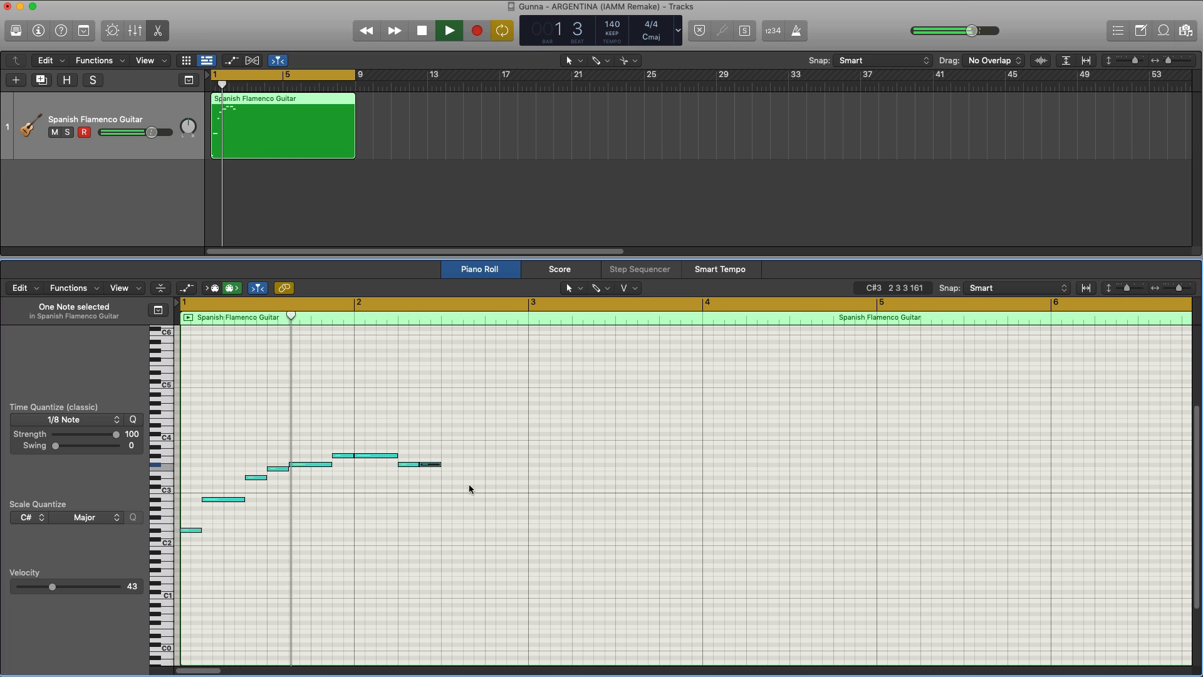
key("space")
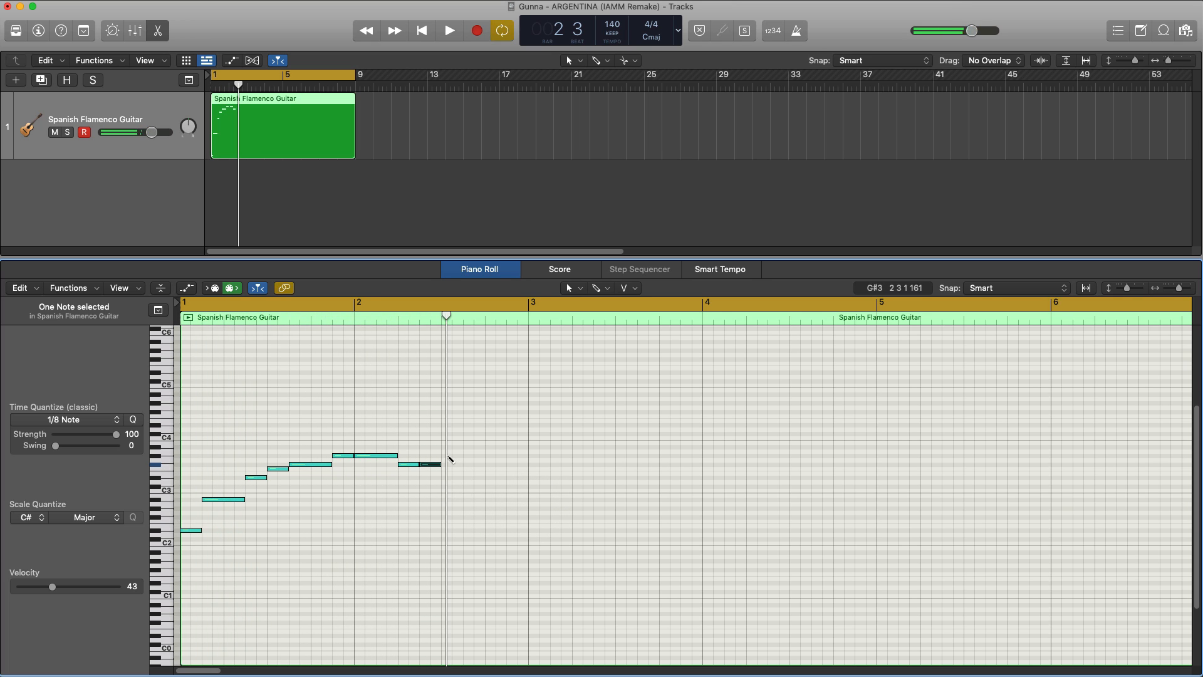
left_click(447, 457, "super")
left_click_drag(460, 457, 532, 463)
key("space")
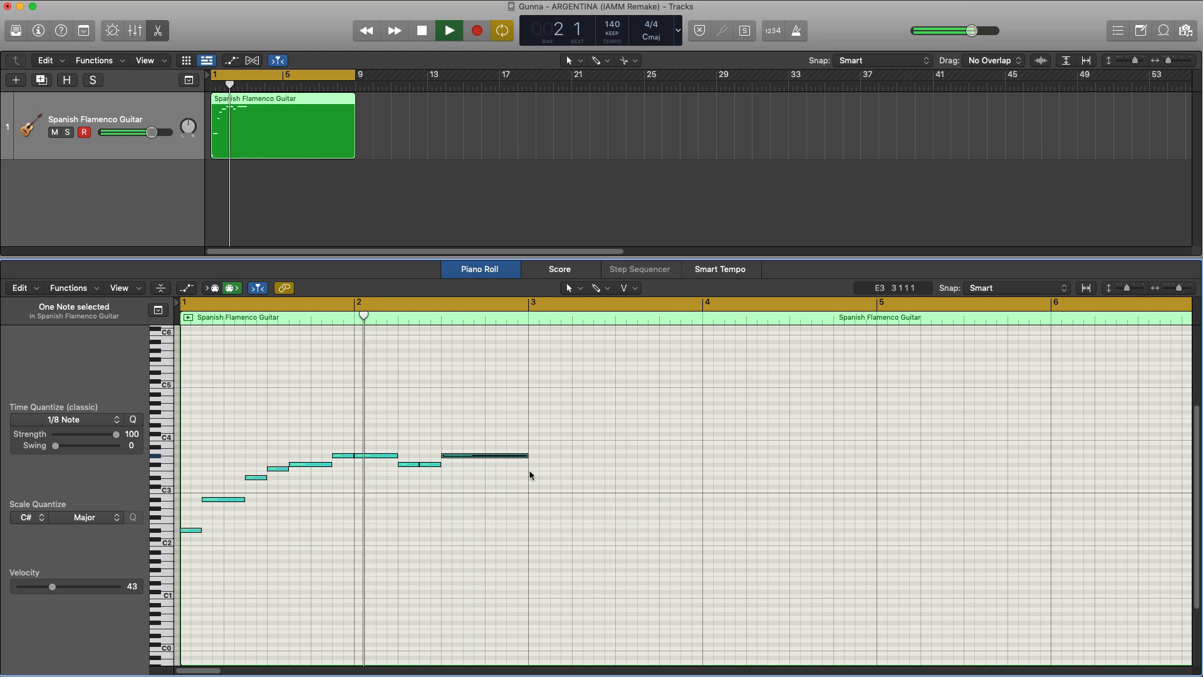
key("space")
Step: Repeat all notes of the two-bar phrase so the copy fills bars 3 and 4
left_click_drag(613, 564, 182, 439)
key("super+r")
key("space")
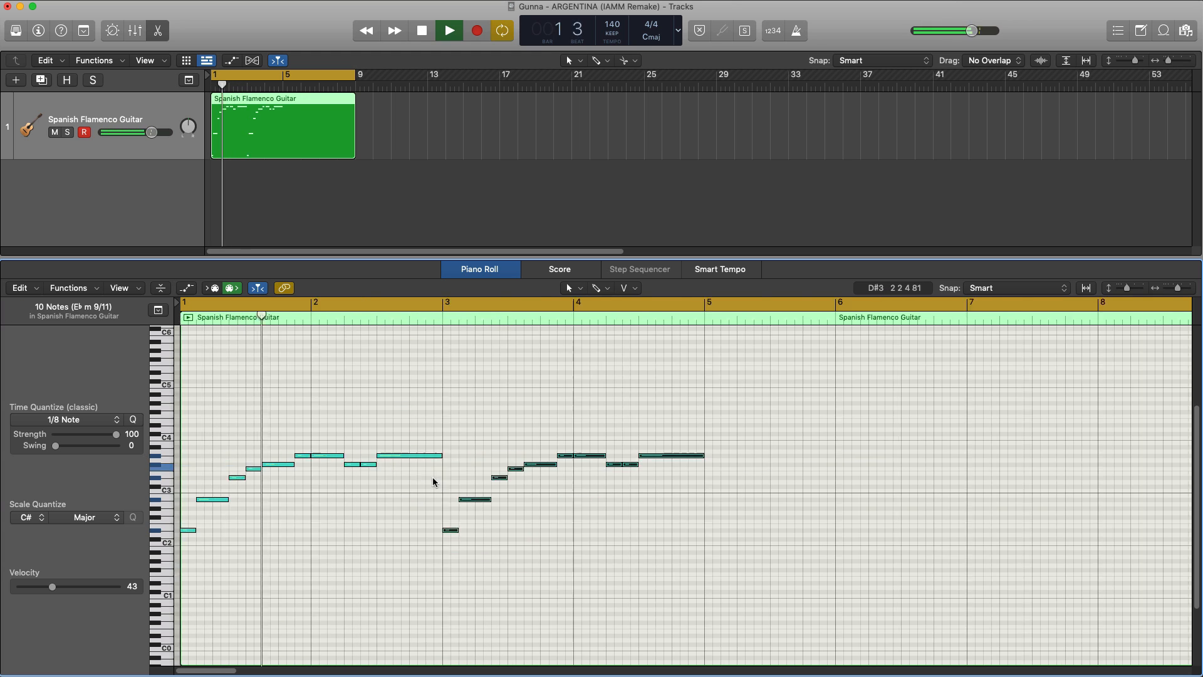
Step: Cycle bars 3 to 5 and raise the first F#3 in bar 4 to G#3, checking it in playback
key("space")
left_click_drag(443, 304, 704, 306)
key("space")
left_click(605, 489)
left_click_drag(614, 464, 614, 456)
key("super+Left")
Step: Move the cycle to bars 5–7 and stack D#2, A#2, D#3, F#3 and A#3 around the start of bar 5
key("space")
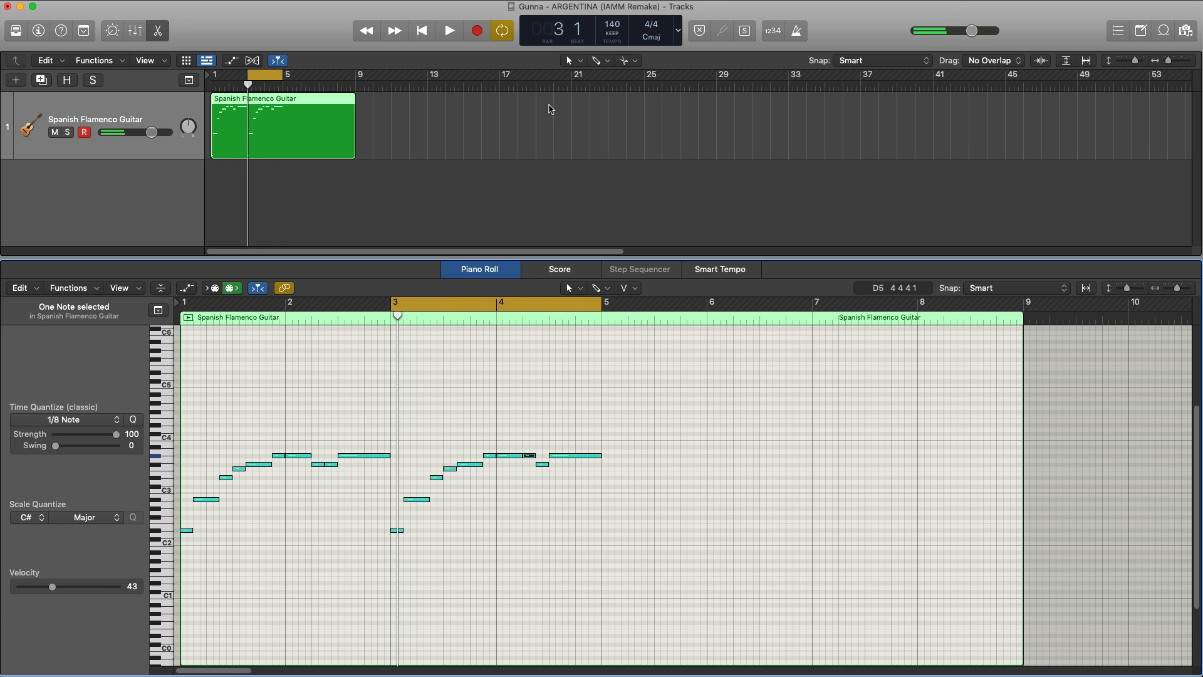
left_click_drag(497, 303, 708, 304)
key("space")
left_click(611, 530, "super")
left_click(620, 500, "super")
left_click(613, 477, "super")
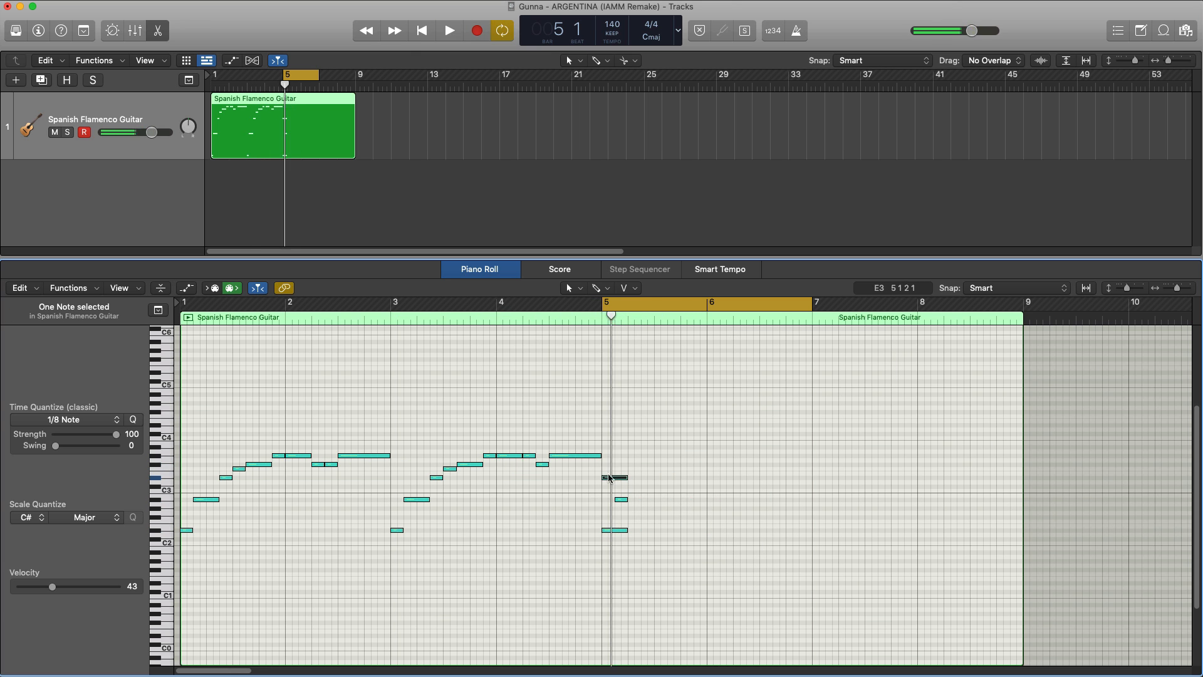
left_click(613, 464, "super")
left_click(613, 447, "super")
Step: Fill the rest of bar 5 with two eighth-note C#4s, a quarter-note F3, an eighth-note F#3 and a quarter-note G#3
left_click(635, 434, "super")
left_click(647, 434, "super")
left_click_drag(646, 469, 705, 457)
left_click(673, 464, "super")
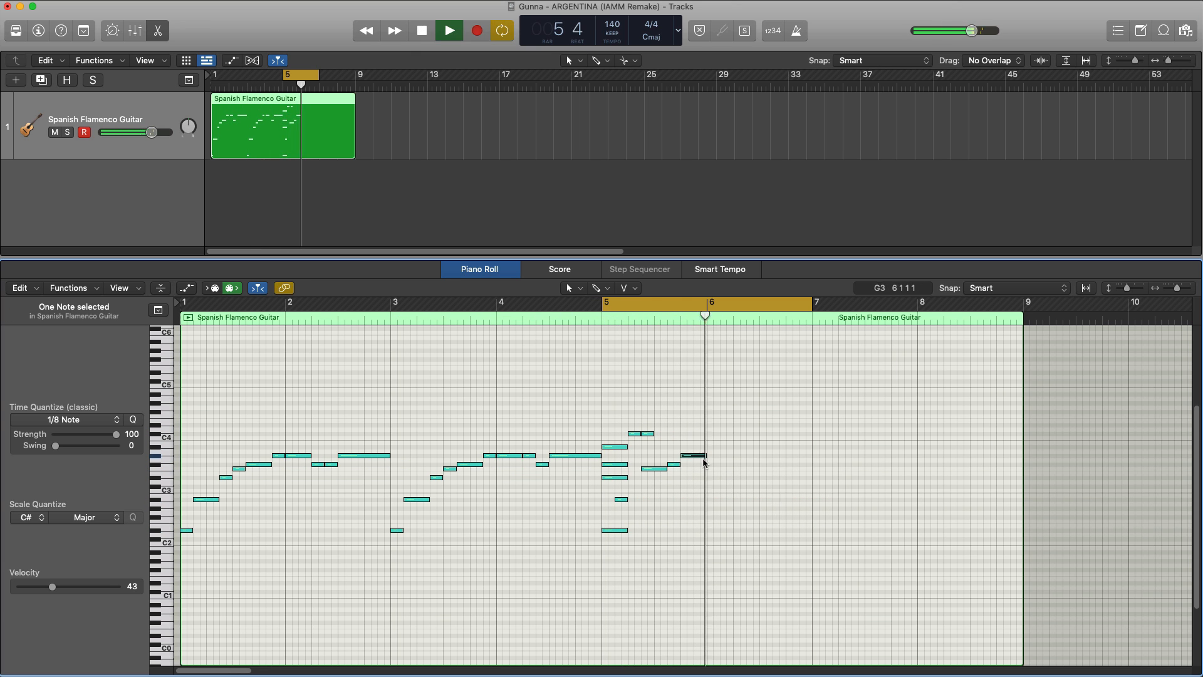
Step: Add a high run from G#4 down to F#4 across bar 6, with a low F#3 and a closing half-note G#3
left_click(700, 403, "super")
mouse_move(705, 399)
left_mouse_down()
mouse_move(758, 399)
mouse_move(732, 400)
left_mouse_up()
left_click(740, 403, "super")
left_click(753, 412, "super")
left_click(753, 464, "super")
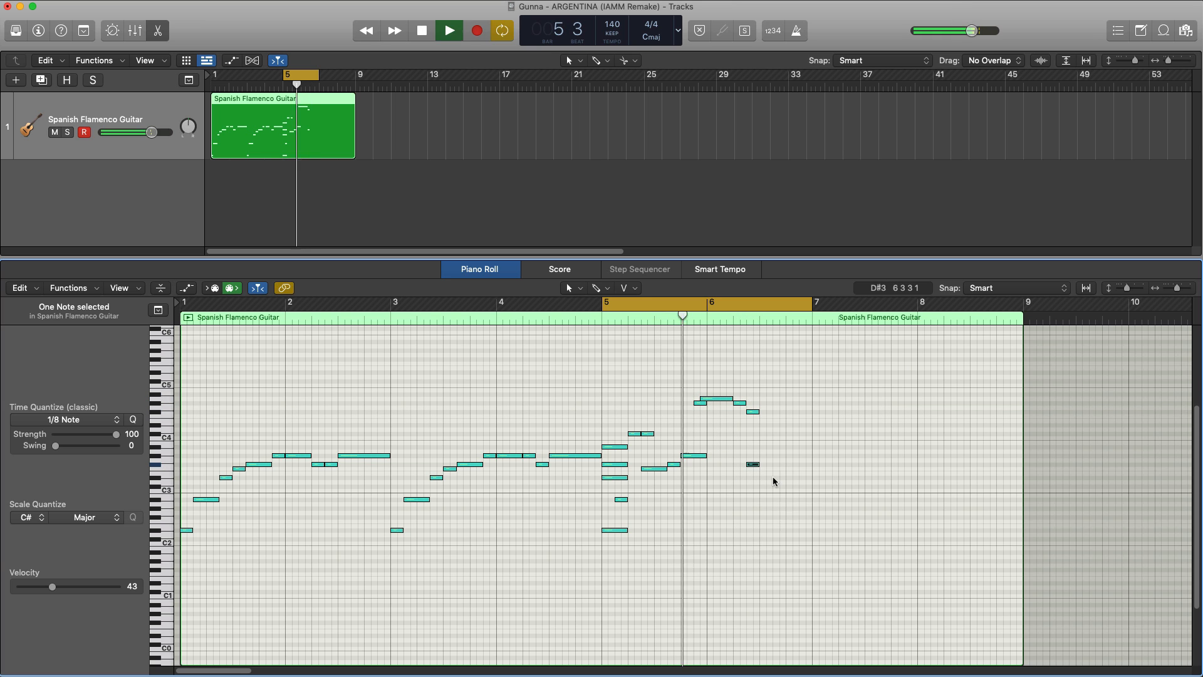
left_click_drag(765, 456, 809, 457)
Step: Cycle bars 7 to 9 and enter D#3, A#3, G#3 and two F#3 notes in bar 7, holding the last until bar 8
left_click_drag(182, 304, 1024, 303)
scroll(878, 376, "right", 4)
left_click(545, 478, "super")
left_click(558, 447, "super")
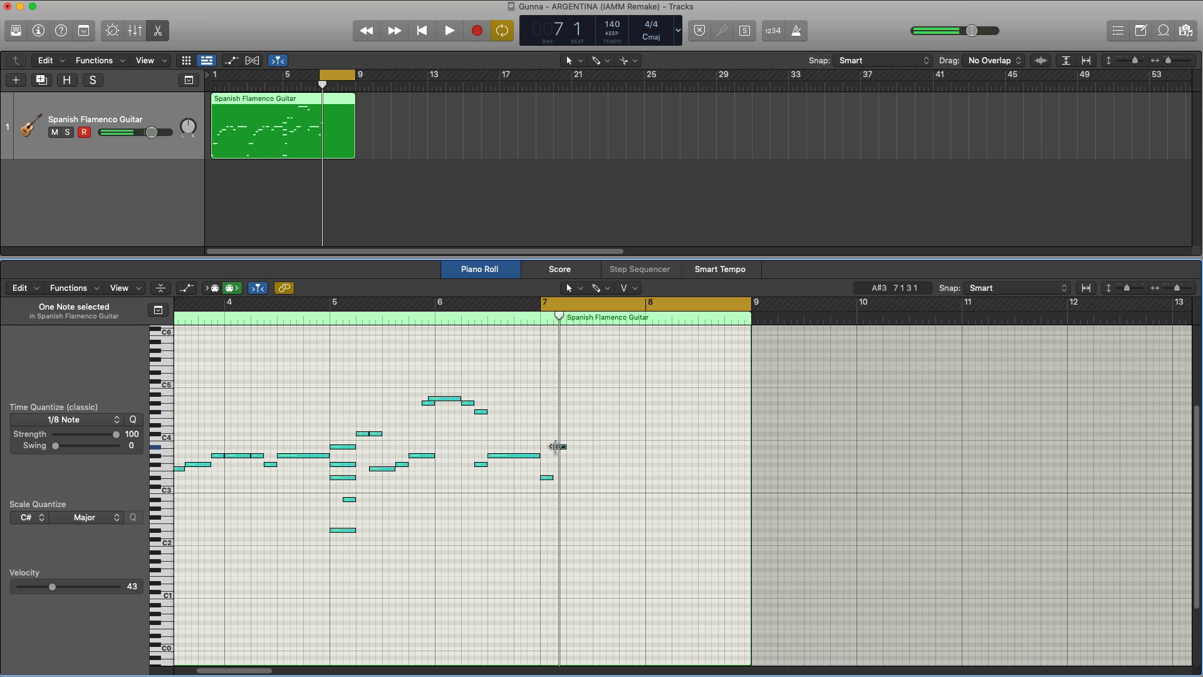
left_click(573, 455, "super")
left_click(586, 464, "super")
left_click(600, 464, "super")
key("space")
left_click_drag(604, 464, 645, 465)
key("space")
Step: Add supporting lower notes to bar 7: a quarter-note A#1, two F#2 notes and an A#2 on beat 3
left_click(586, 517, "super")
left_click_drag(631, 518, 599, 517)
key("space")
left_click(560, 552, "super")
left_click(600, 509, "super")
left_click(599, 500, "super")
key("space")
key("space")
Step: Add a C#4 on beat 3 of bar 7 held into bar 8 and a D#4 on beat 4, and shorten the second F#2
left_click(600, 433, "super")
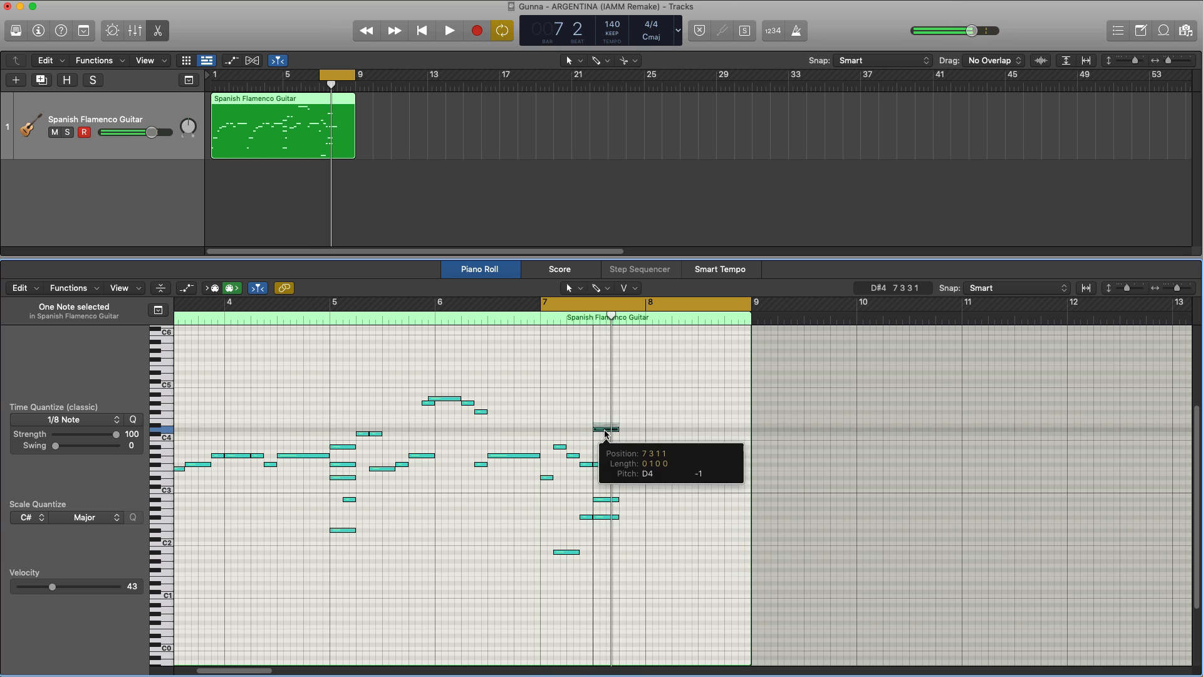
left_click(626, 424, "super")
mouse_move(618, 434)
left_mouse_down()
mouse_move(671, 434)
mouse_move(631, 425)
left_mouse_up()
left_click_drag(618, 517, 605, 517)
key("space")
key("space")
left_click_drag(671, 433, 685, 434)
Step: Enter a quarter-note D#3, F#3 and A#3 chord in bar 8 directly after the held C#4
key("super+Right")
key("super+Right")
key("super+Right")
key("super+Right")
left_click(761, 477, "super")
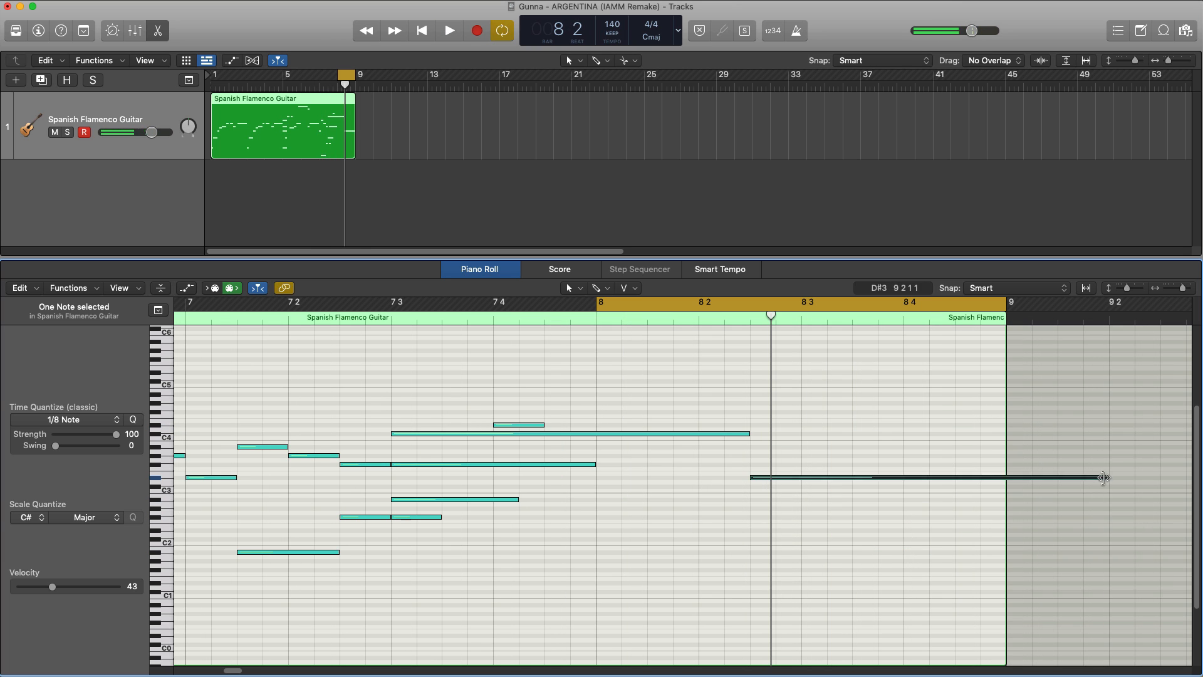
left_click_drag(1108, 478, 802, 478)
left_click(764, 464, "super")
left_click(765, 447, "super")
Step: Finish bar 8 with two eighth-note C#4s and a quarter-note F3 on beat 4, checking them in playback
left_click(863, 434, "super")
key("space")
key("space")
left_click(915, 433, "super")
left_click(912, 469, "super")
mouse_move(953, 433)
left_mouse_down()
mouse_move(1004, 433)
mouse_move(953, 434)
left_mouse_up()
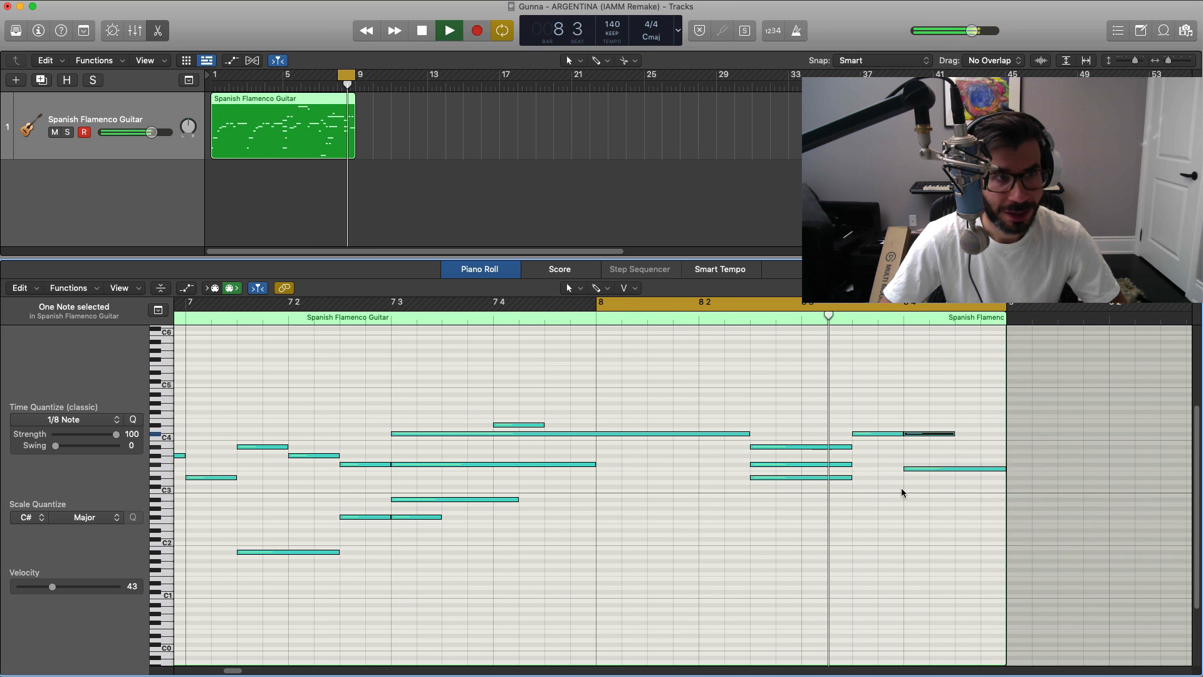
key("space")
Step: Set the cycle back to bars 1–9 and play through the complete guitar melody
key("super+Left")
key("super+Left")
key("super+Left")
key("super+Left")
left_click_drag(215, 75, 347, 99)
key("space")
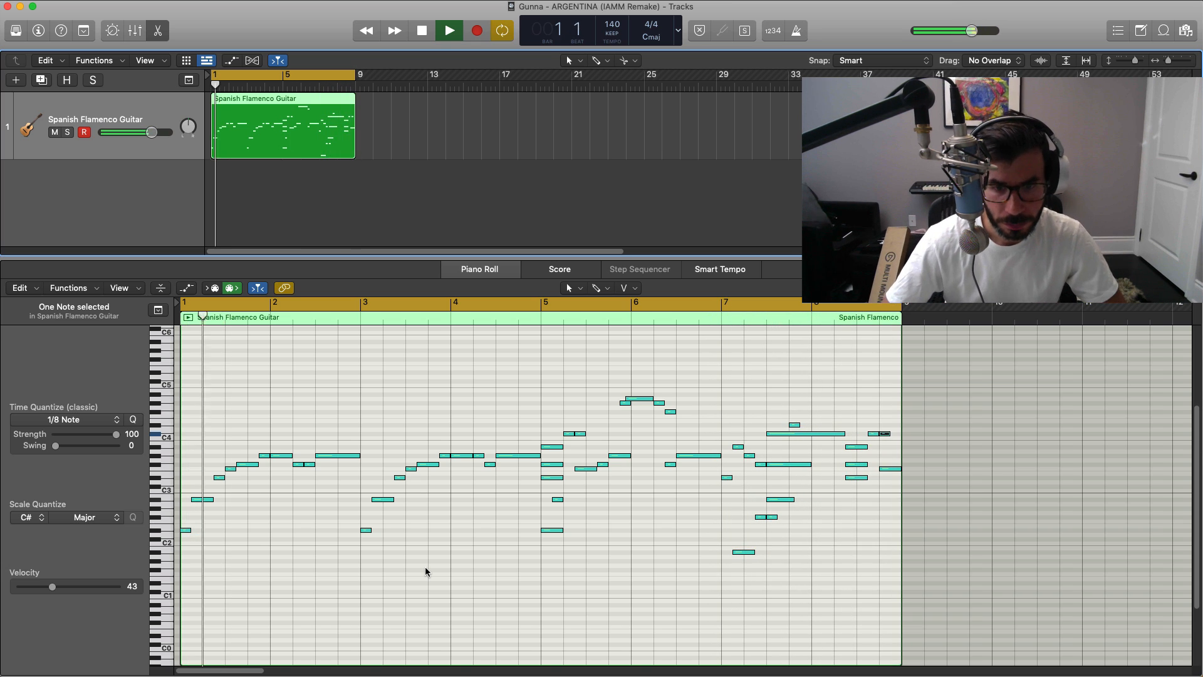
key("space")
Step: Set the guitar region's quantize to 1/16 Note with a Q-Flam of +38 ticks
key("i")
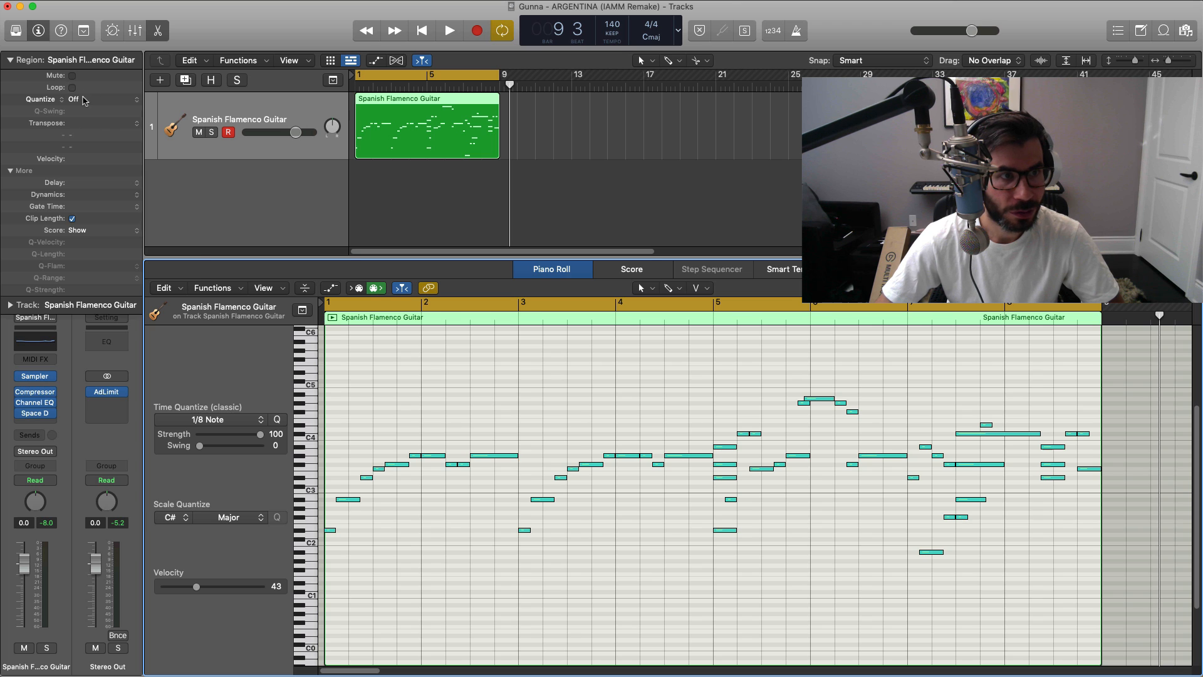
left_click(85, 100)
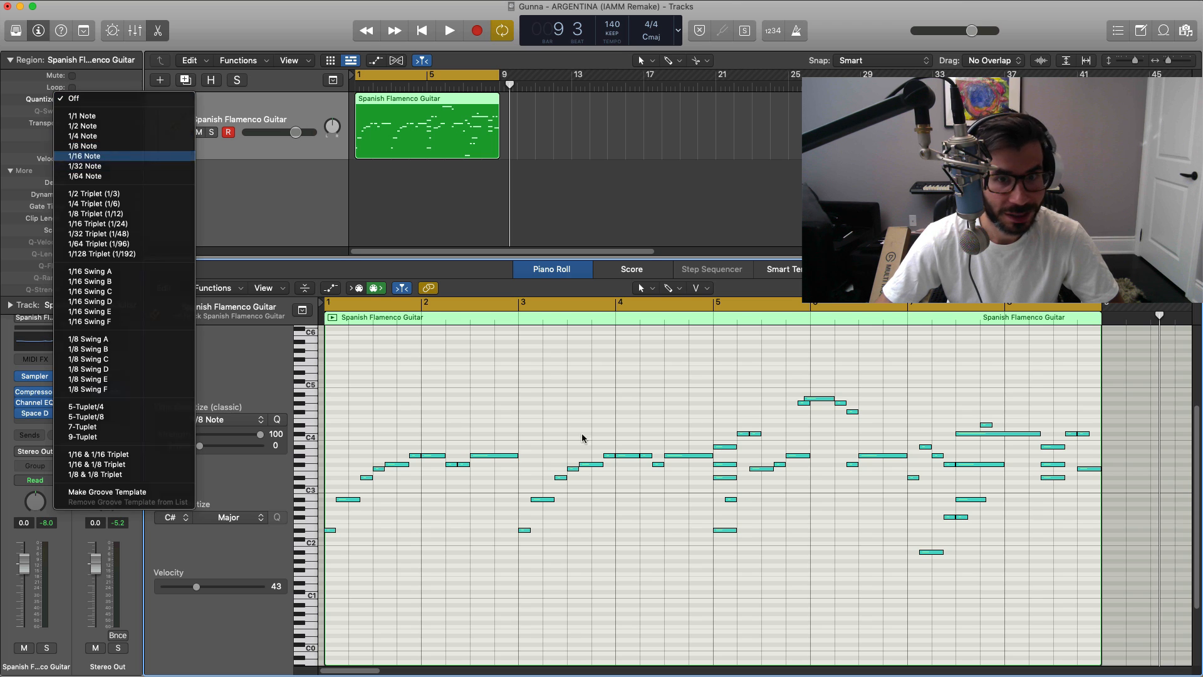
key("Return")
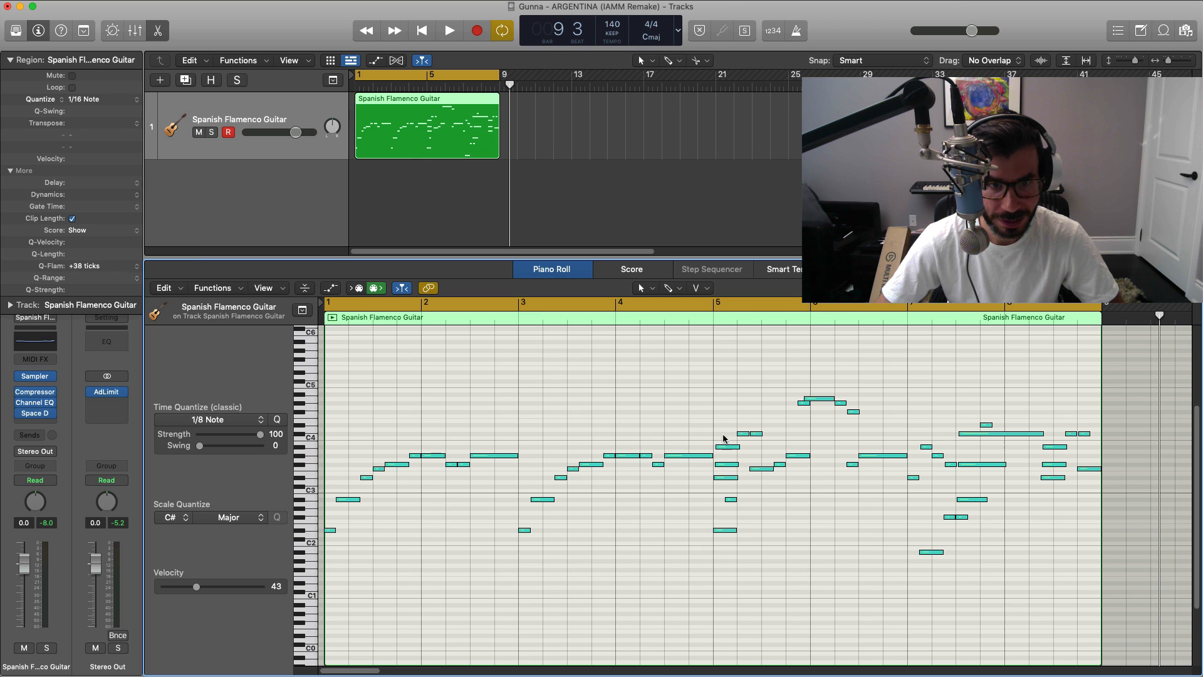
Step: Inspect the staggered chord notes in bars 5–8 and play through the quantized guitar melody
scroll(710, 469, "up", 5)
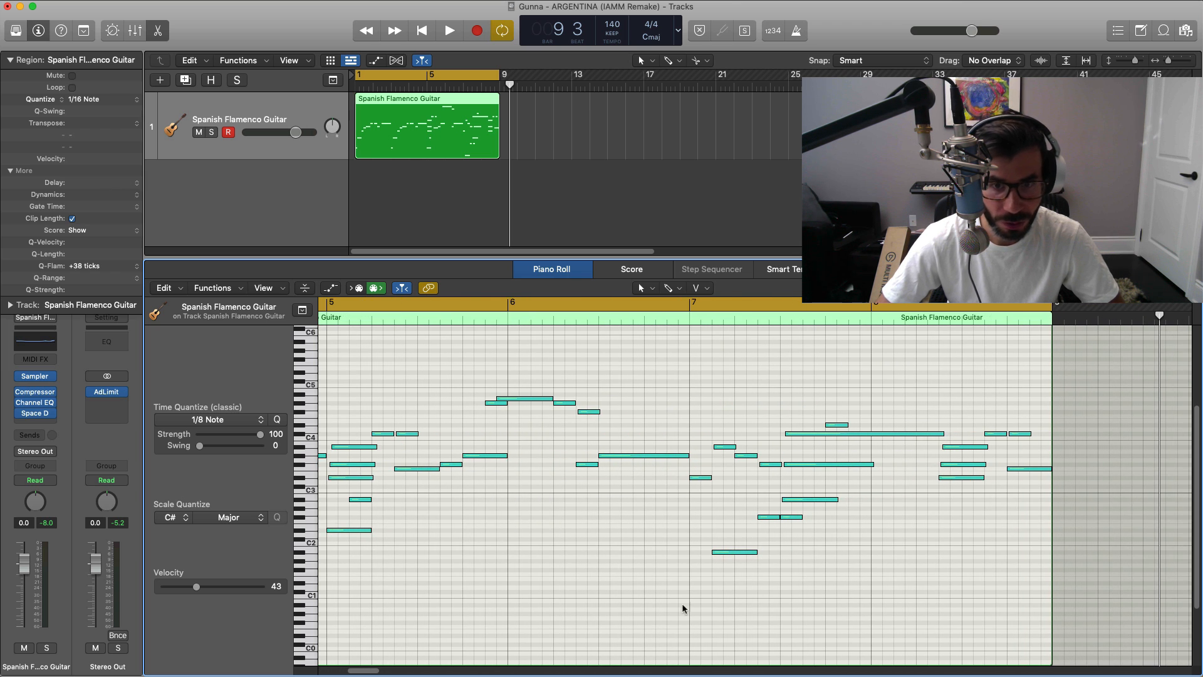
scroll(531, 569, "left", 3)
scroll(527, 471, "down", 5)
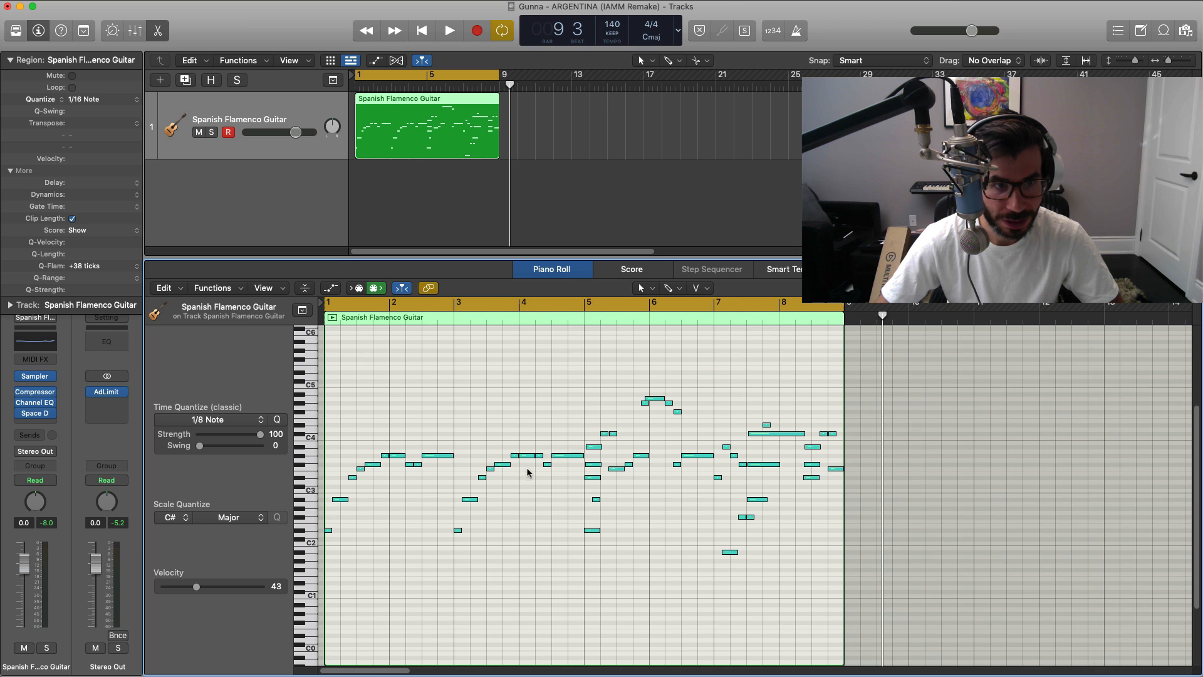
key("space")
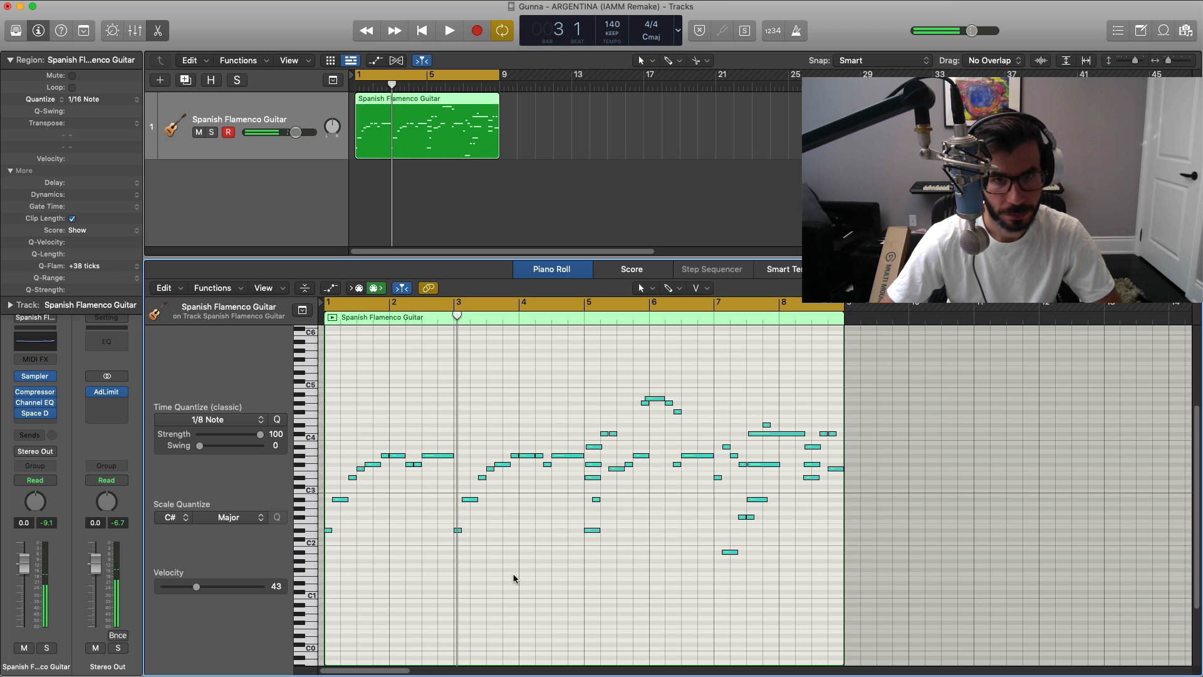
key("space")
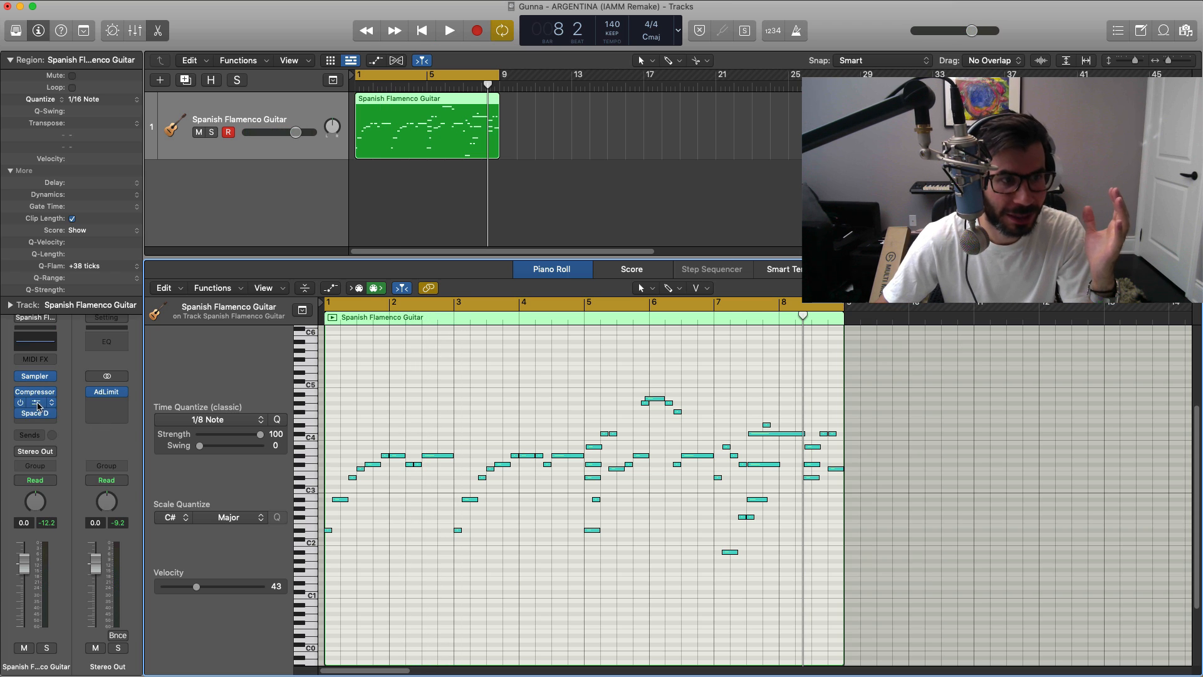
Step: Load the Picked Electric Guitar preset in the guitar track's Channel EQ and compare playback with the EQ bypassed
left_click(37, 405)
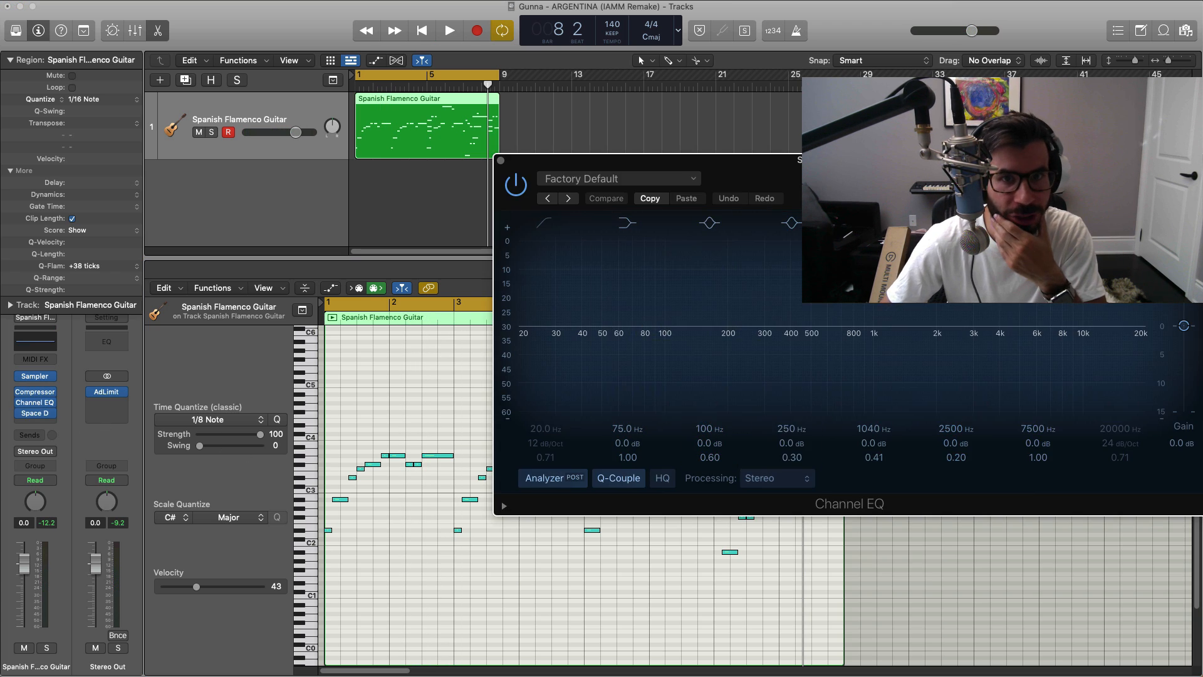
left_click_drag(675, 174, 443, 127)
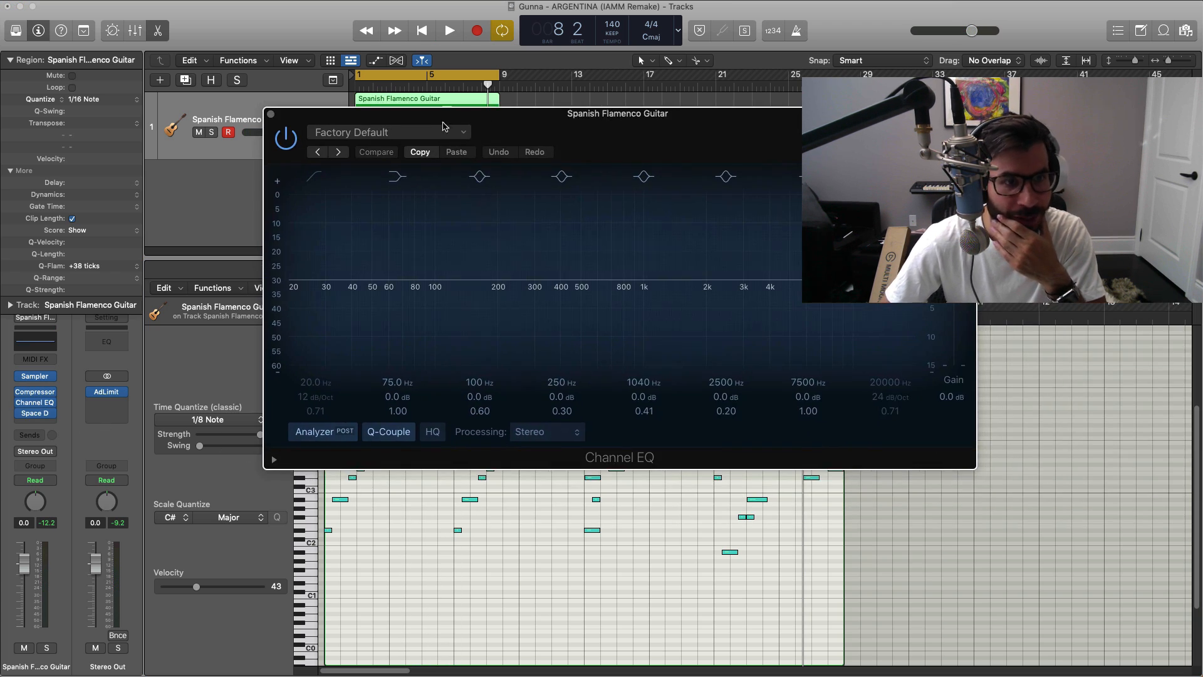
left_click(447, 134)
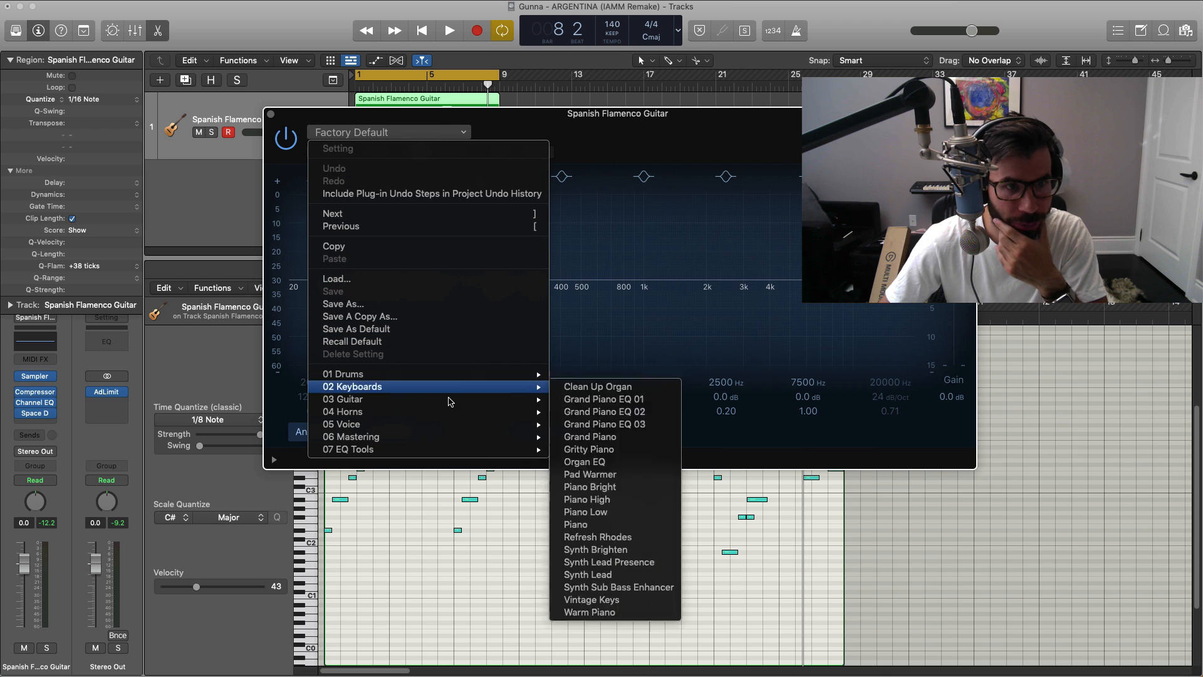
mouse_move(440, 391)
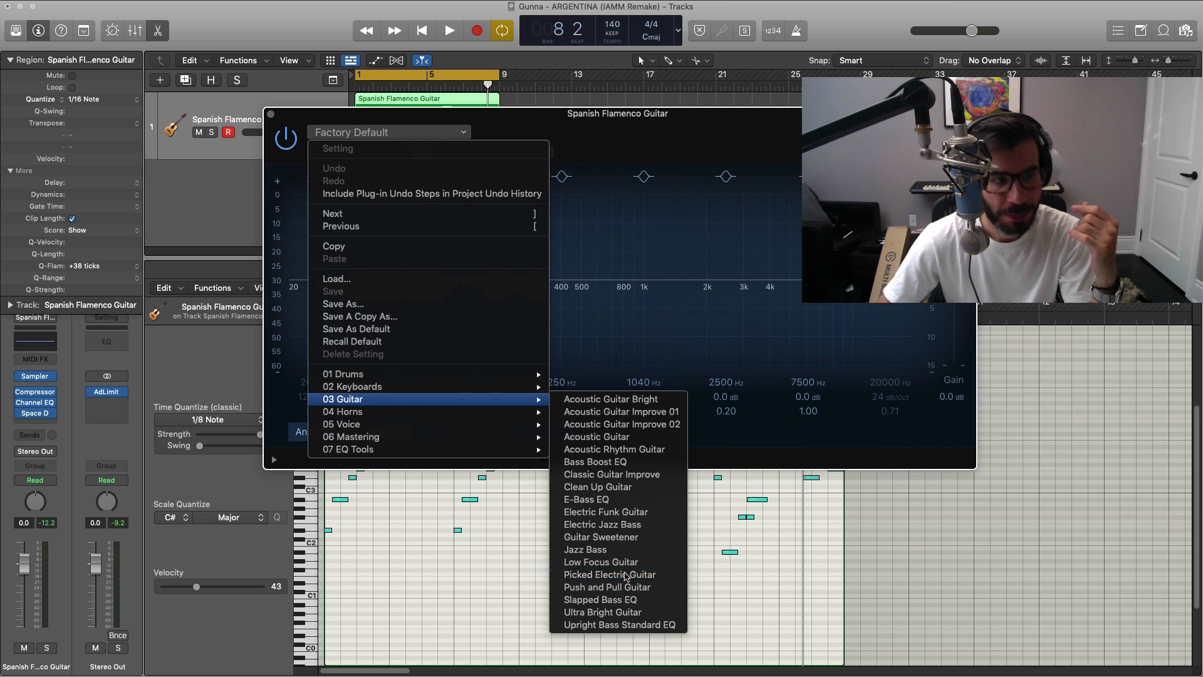
left_click(611, 575)
key("space")
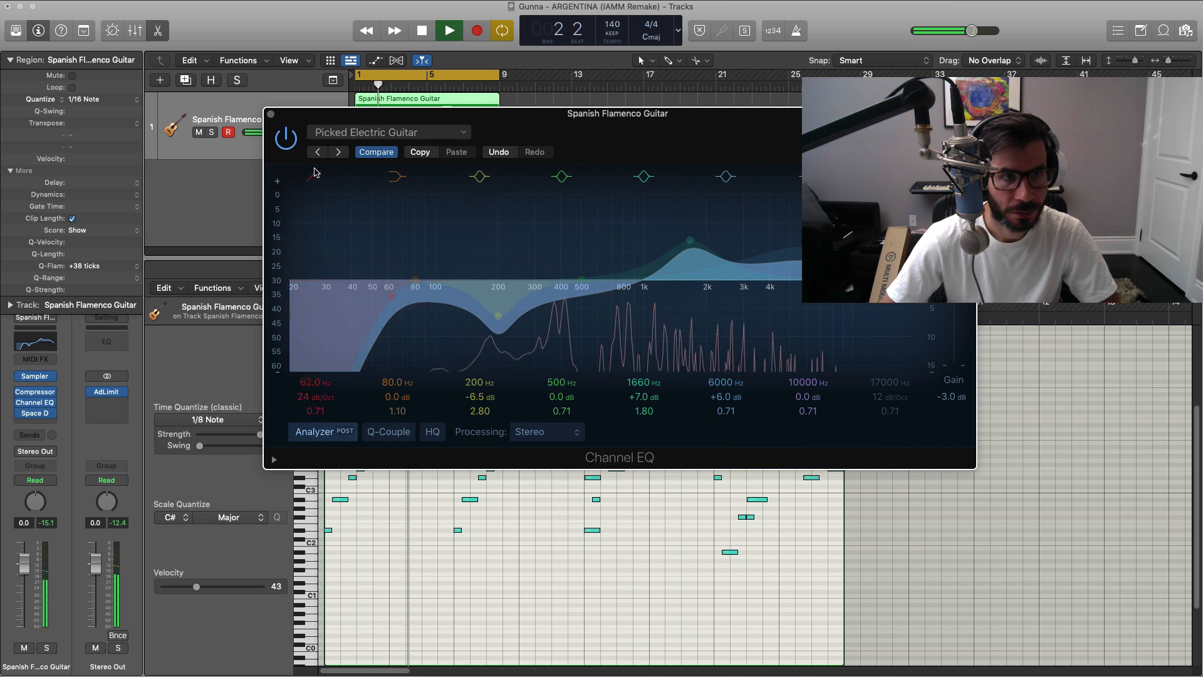
left_click(289, 148)
left_click(289, 148)
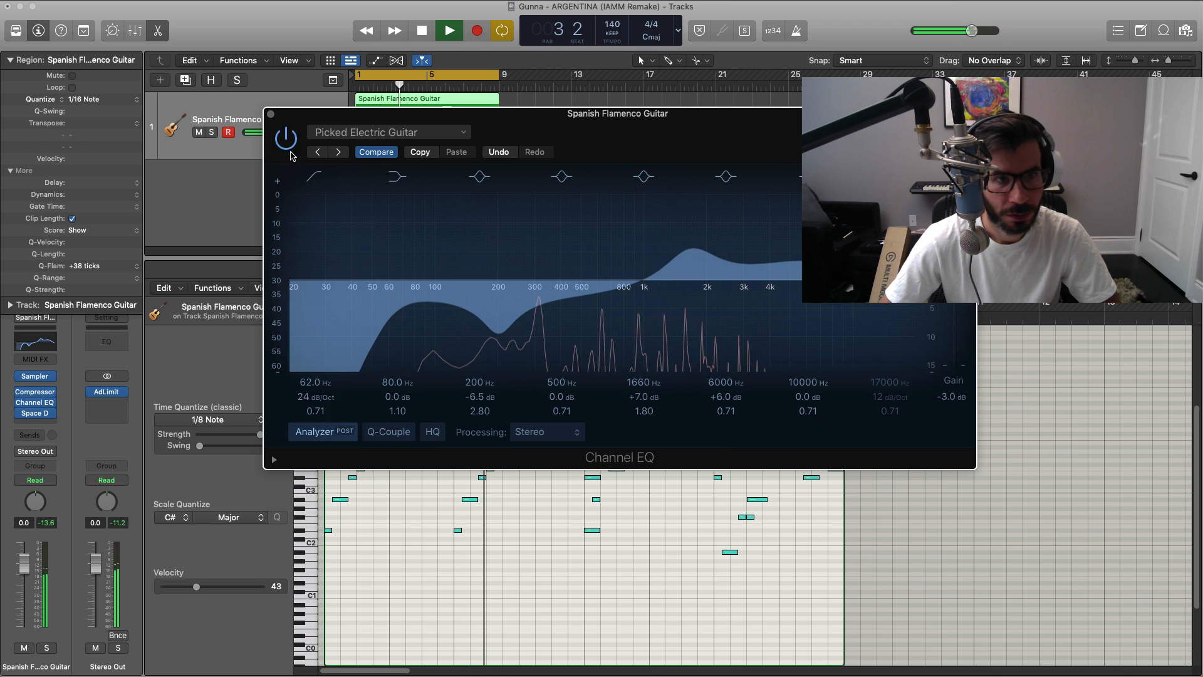
Step: Raise the EQ's low cut to 360 Hz and set the upper peaks to +2.7 dB at 1670 Hz and +5.7 dB at 6150 Hz
key("space")
left_click_drag(315, 382, 315, 349)
key("space")
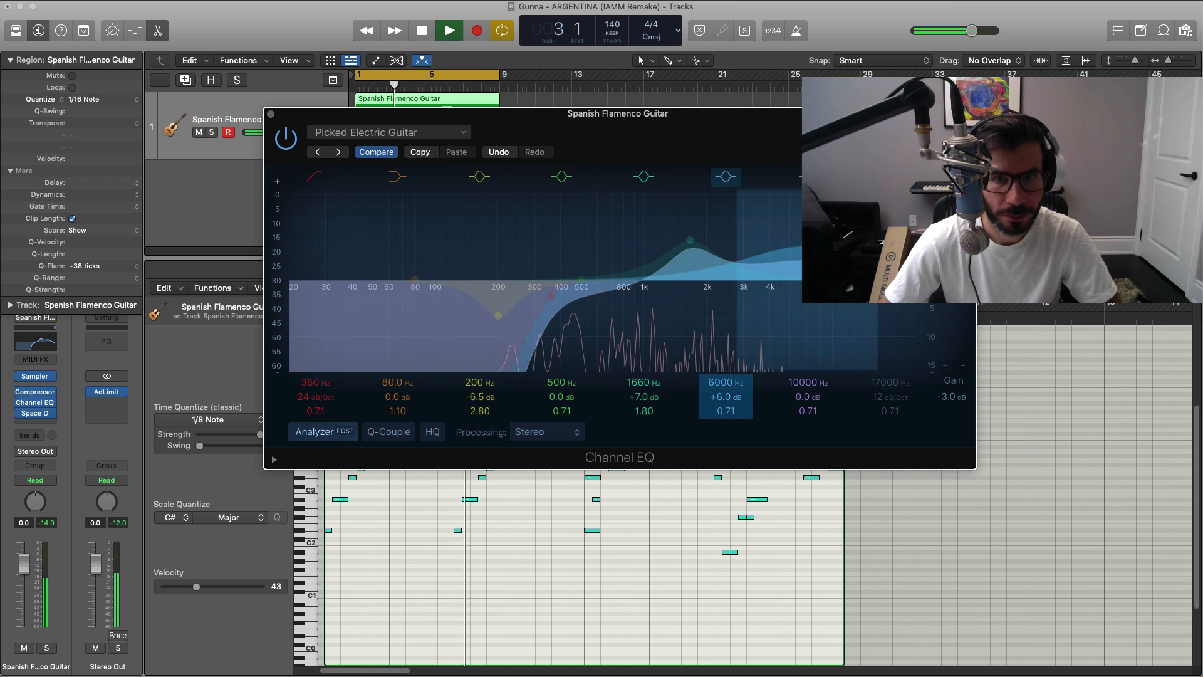
left_click_drag(682, 128, 608, 62)
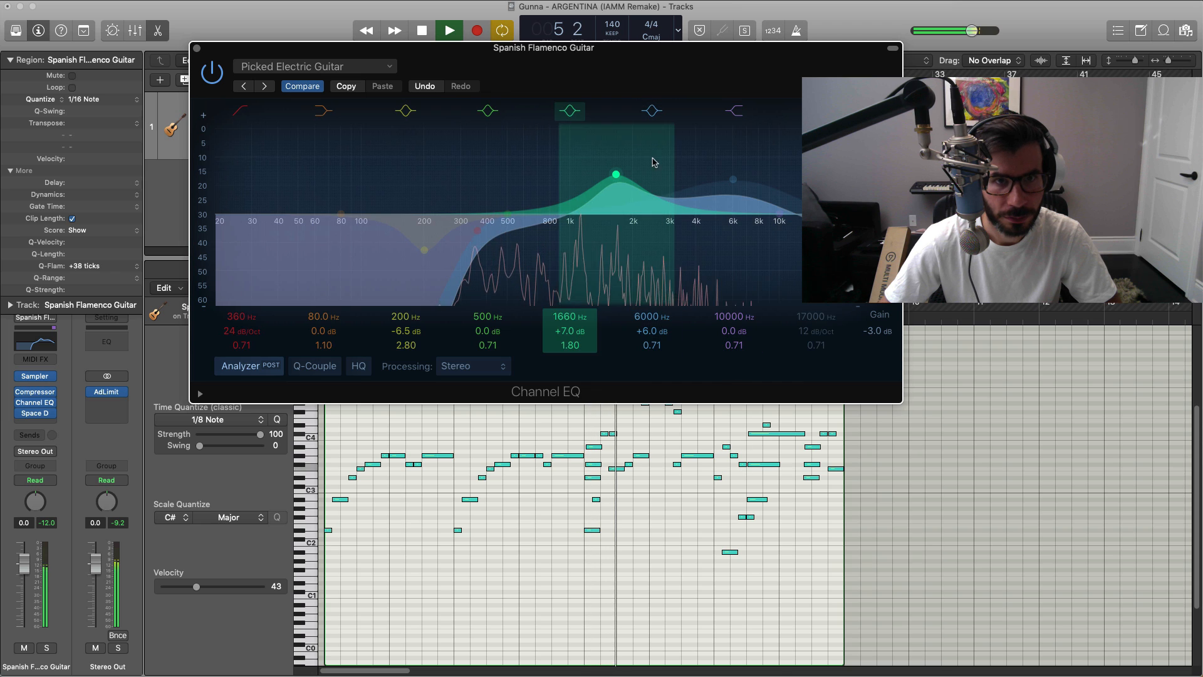
left_click_drag(638, 191, 623, 217)
left_click_drag(733, 180, 735, 187)
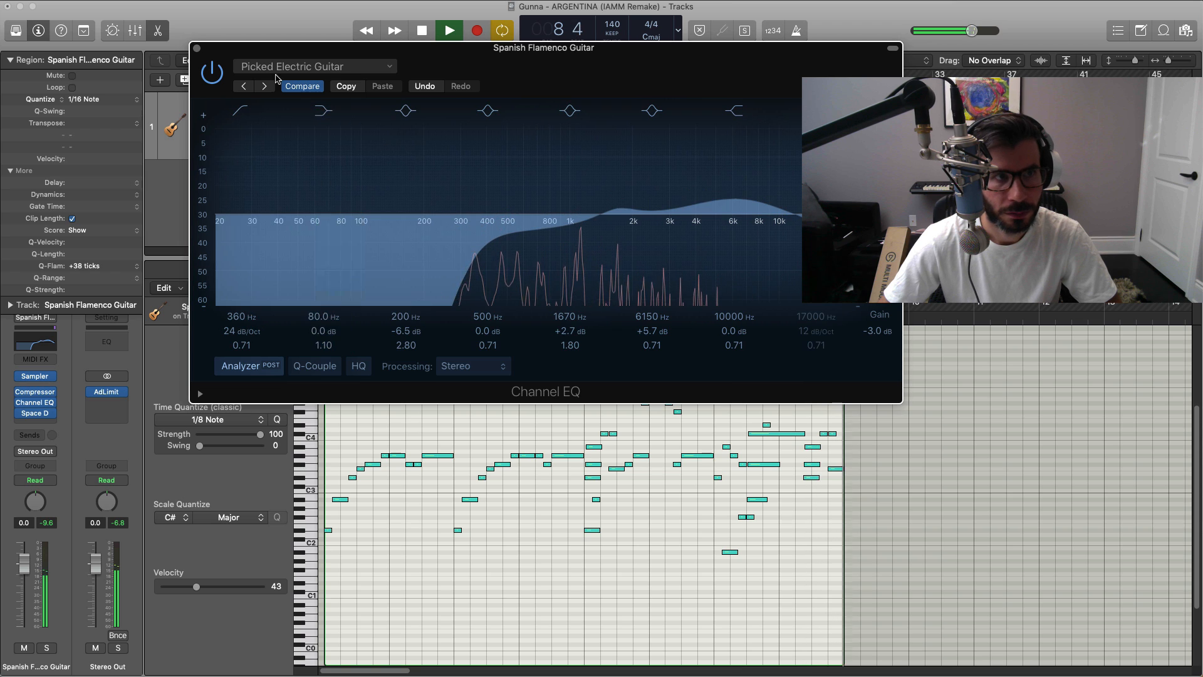
Step: Compare the guitar with the adjusted EQ bypassed and active, and close the Channel EQ
left_click(212, 72)
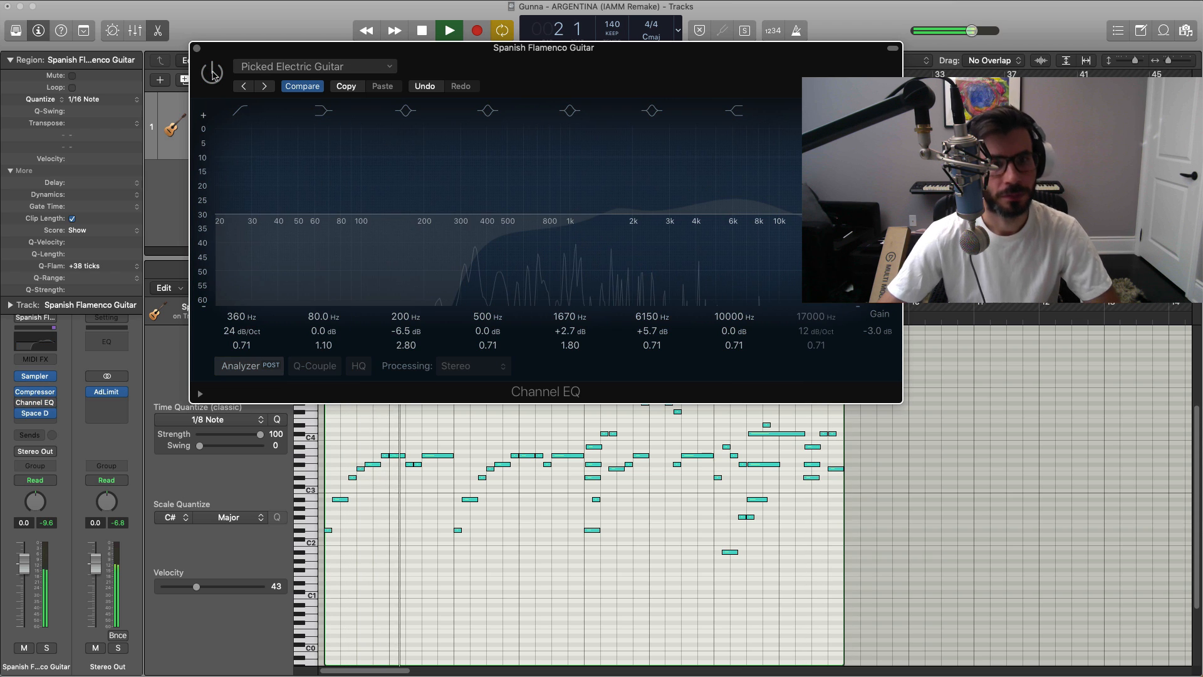
left_click(213, 72)
key("space")
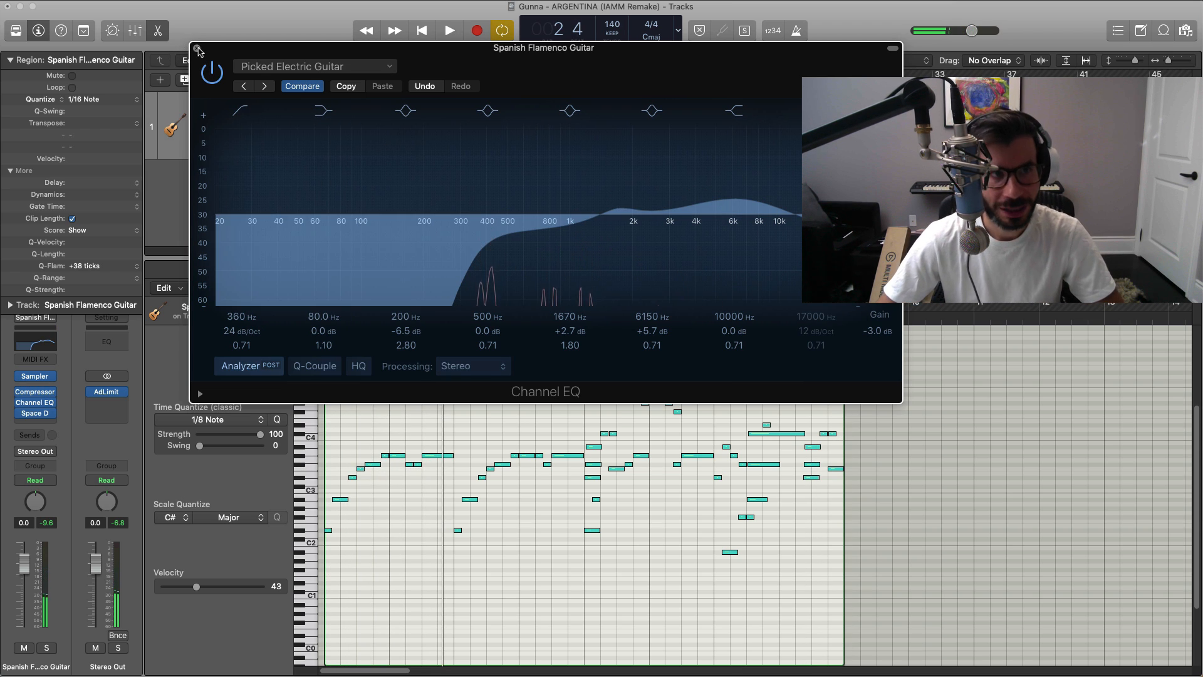
left_click(197, 49)
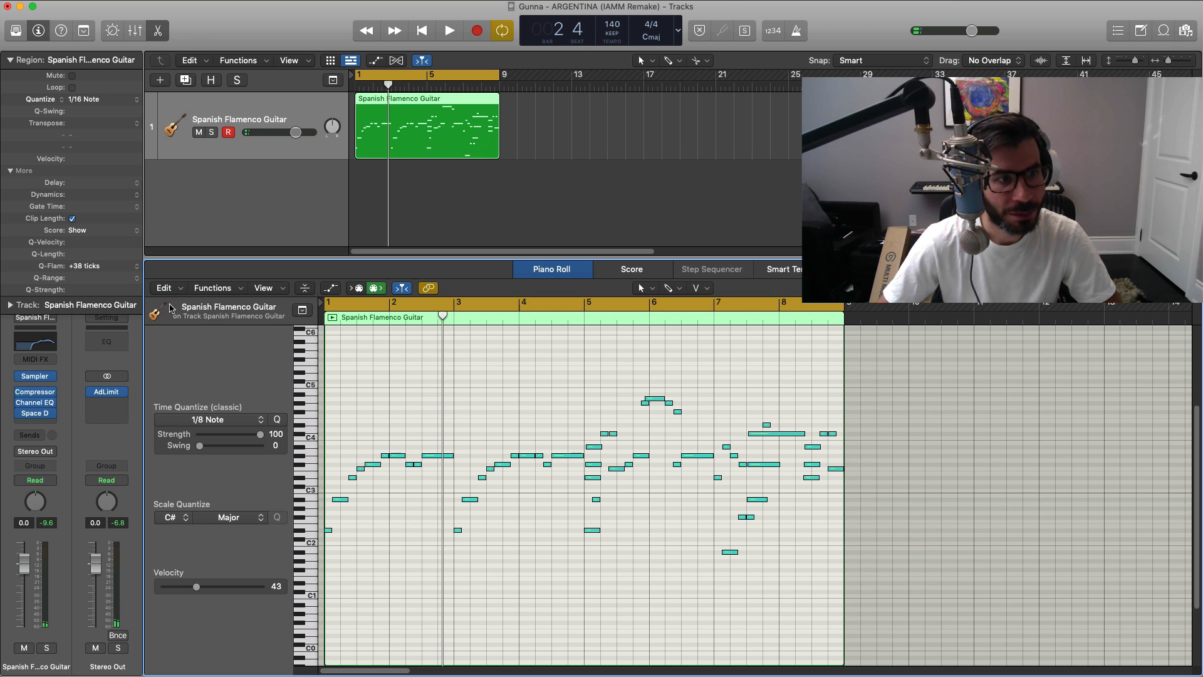
Step: Remove the Space Designer reverb from the guitar track and insert a stereo Pedalboard in its place
left_click(51, 414)
left_click(57, 430)
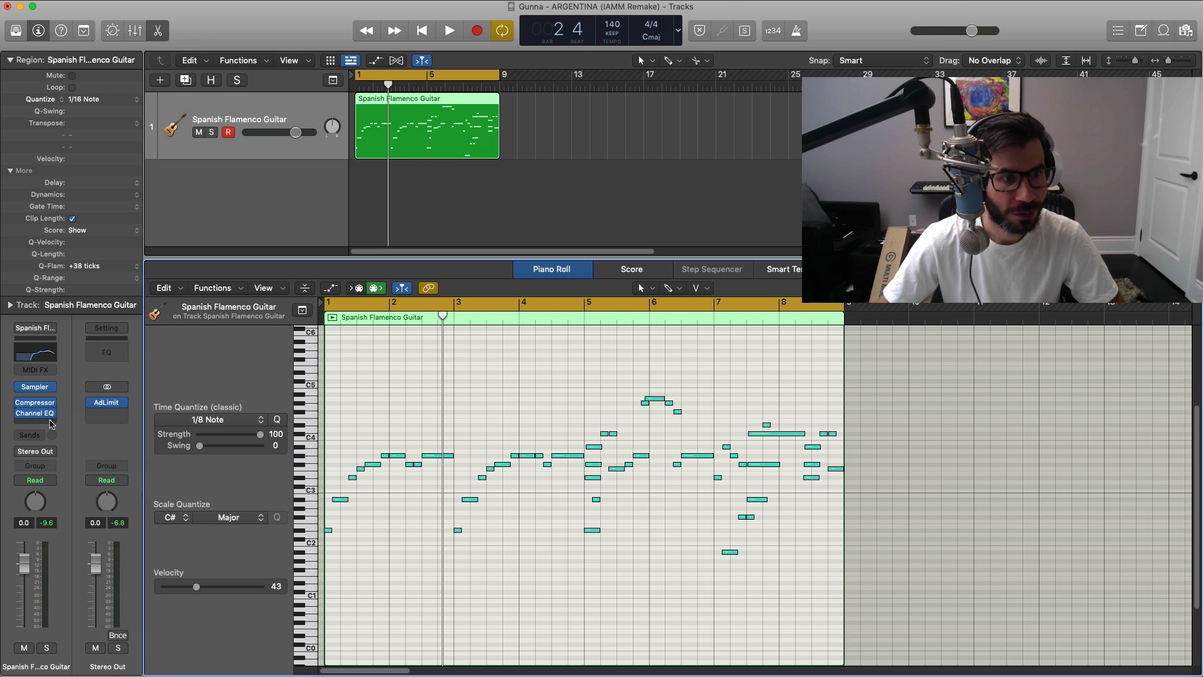
left_click(49, 422)
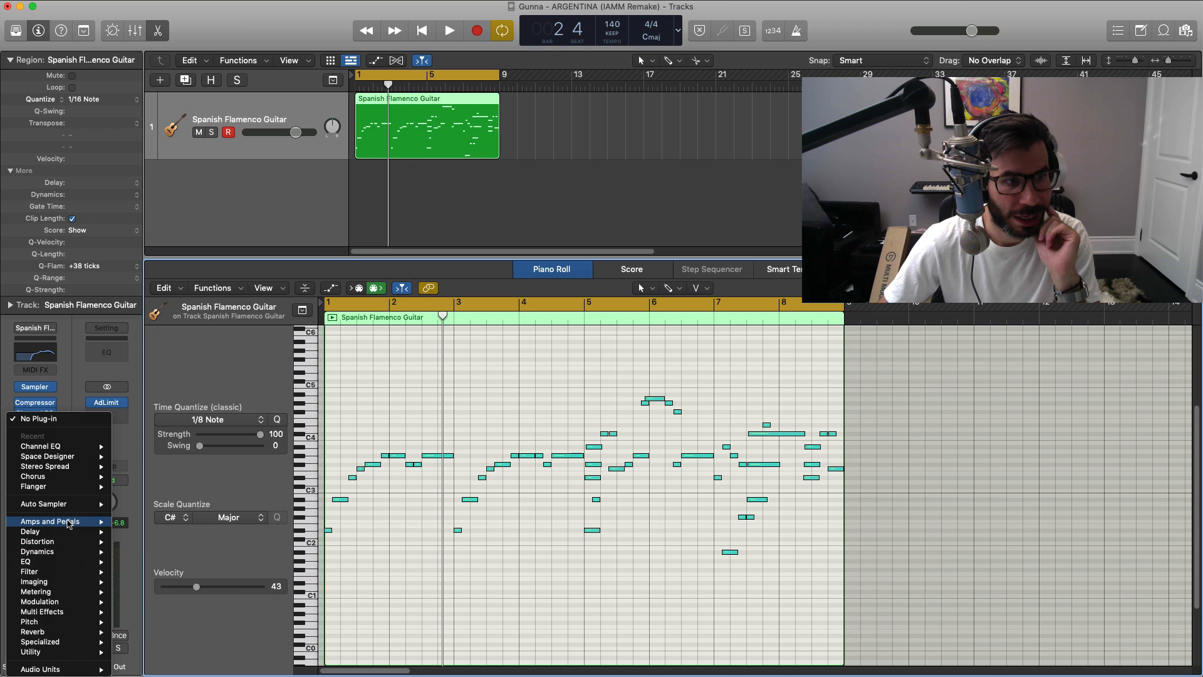
mouse_move(71, 525)
mouse_move(159, 535)
left_click(253, 542)
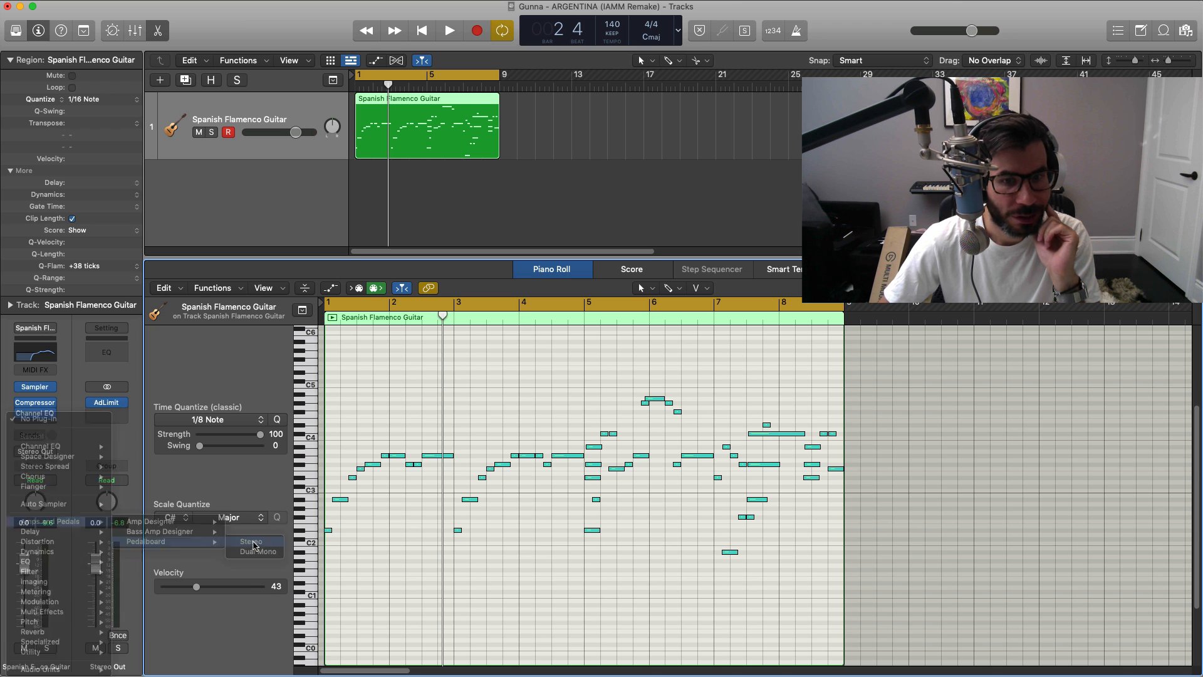
left_click_drag(908, 160, 559, 83)
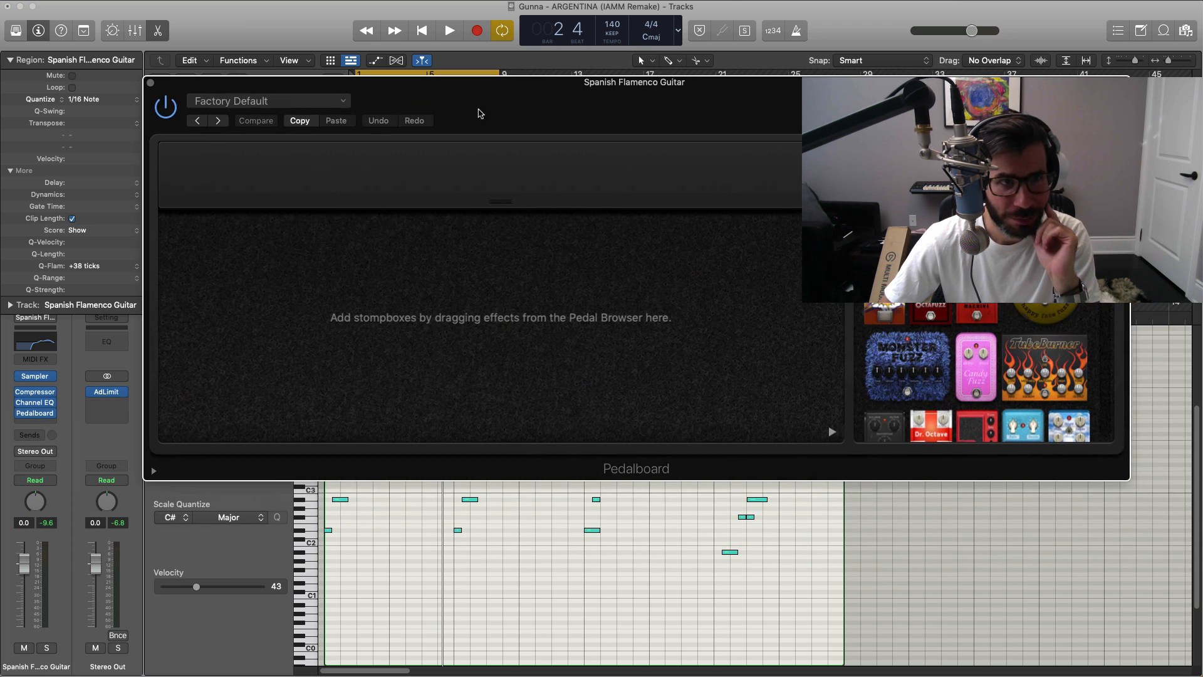
Step: Load the Basic Phase phaser preset in the Pedalboard, audition it in playback, and close the plug-in
left_click(327, 103)
mouse_move(339, 344)
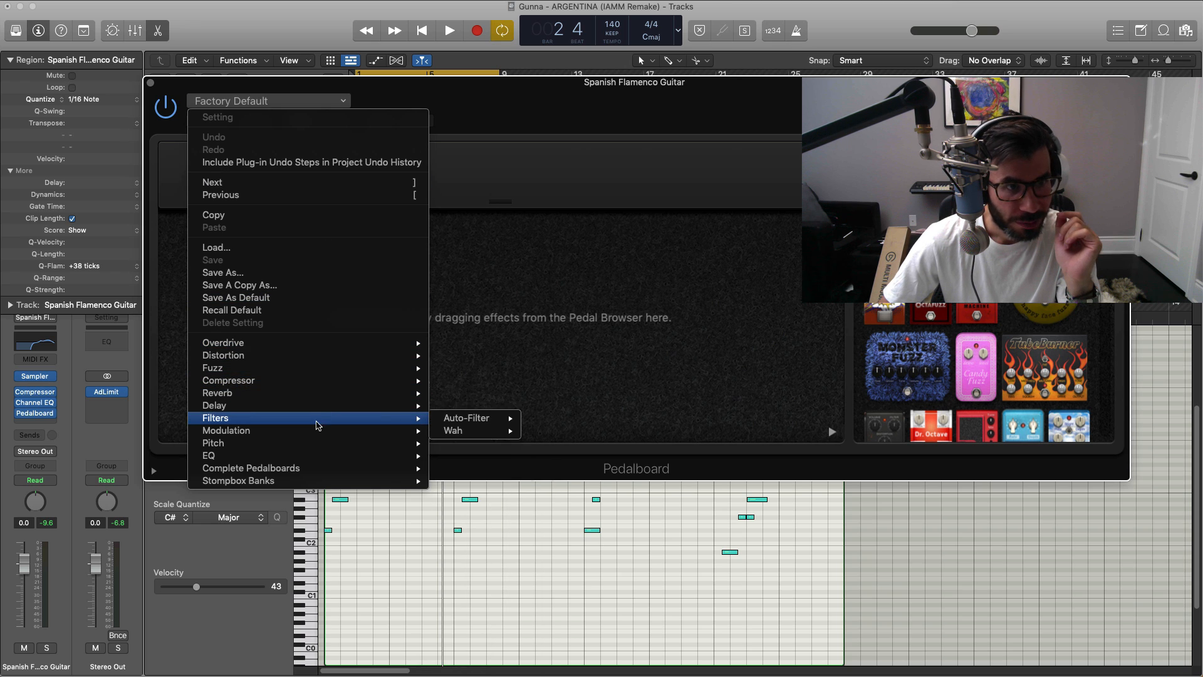
mouse_move(317, 431)
mouse_move(480, 460)
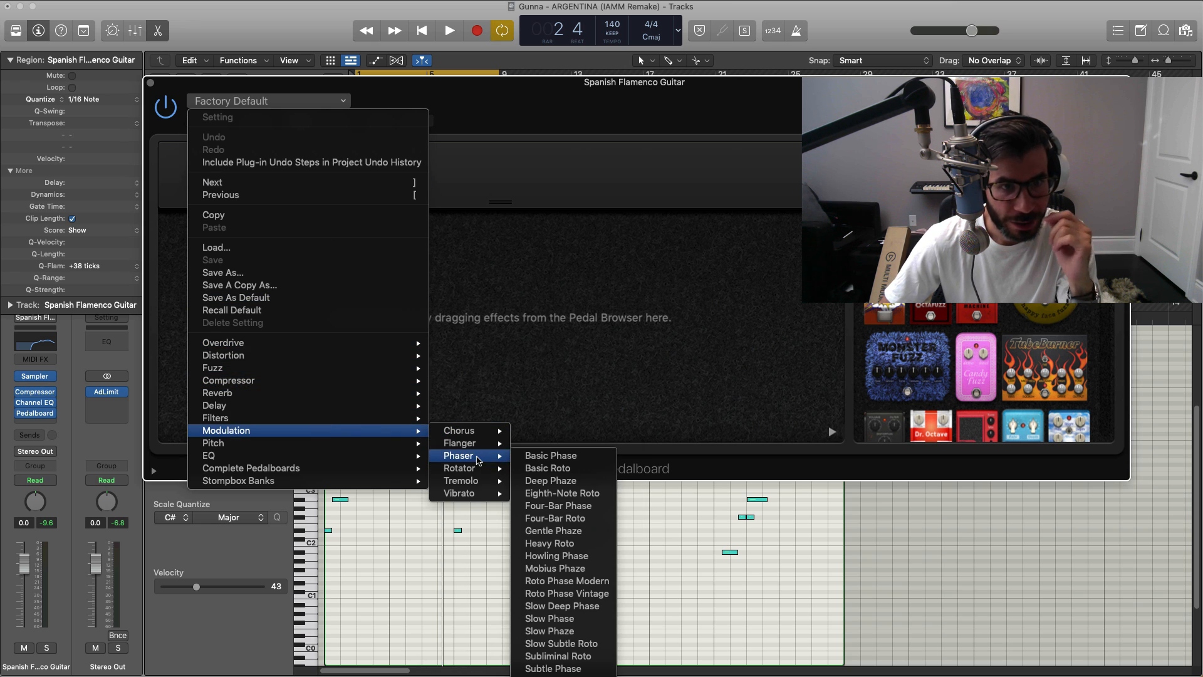
left_click(566, 456)
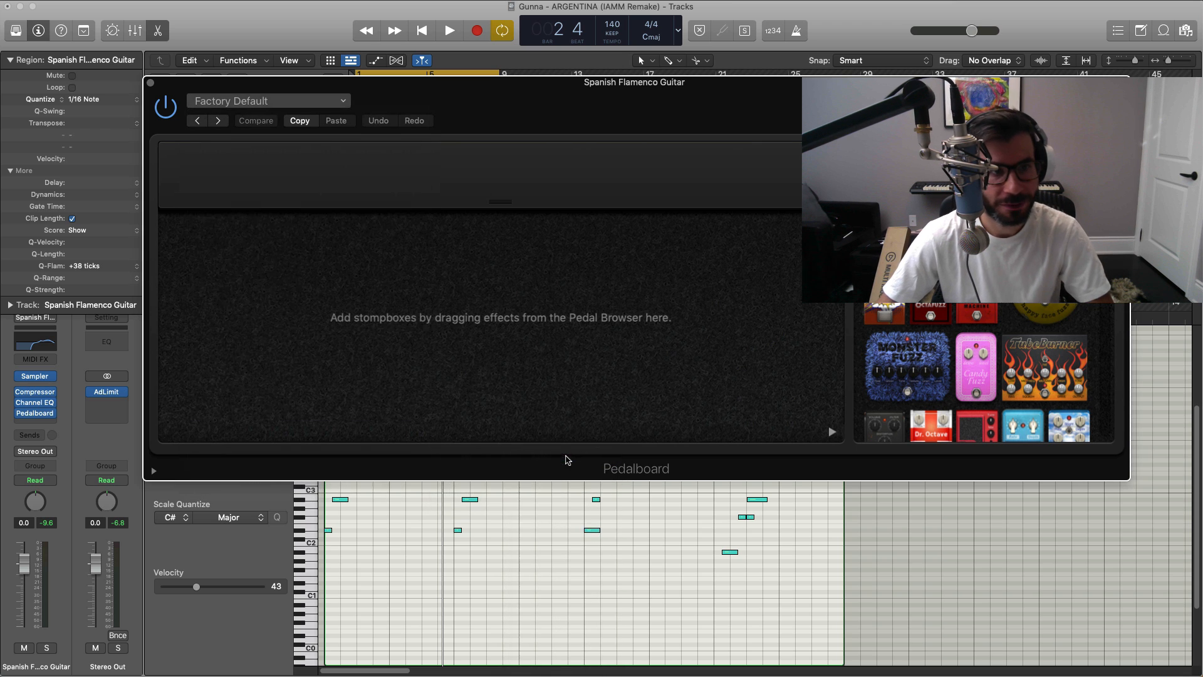
key("space")
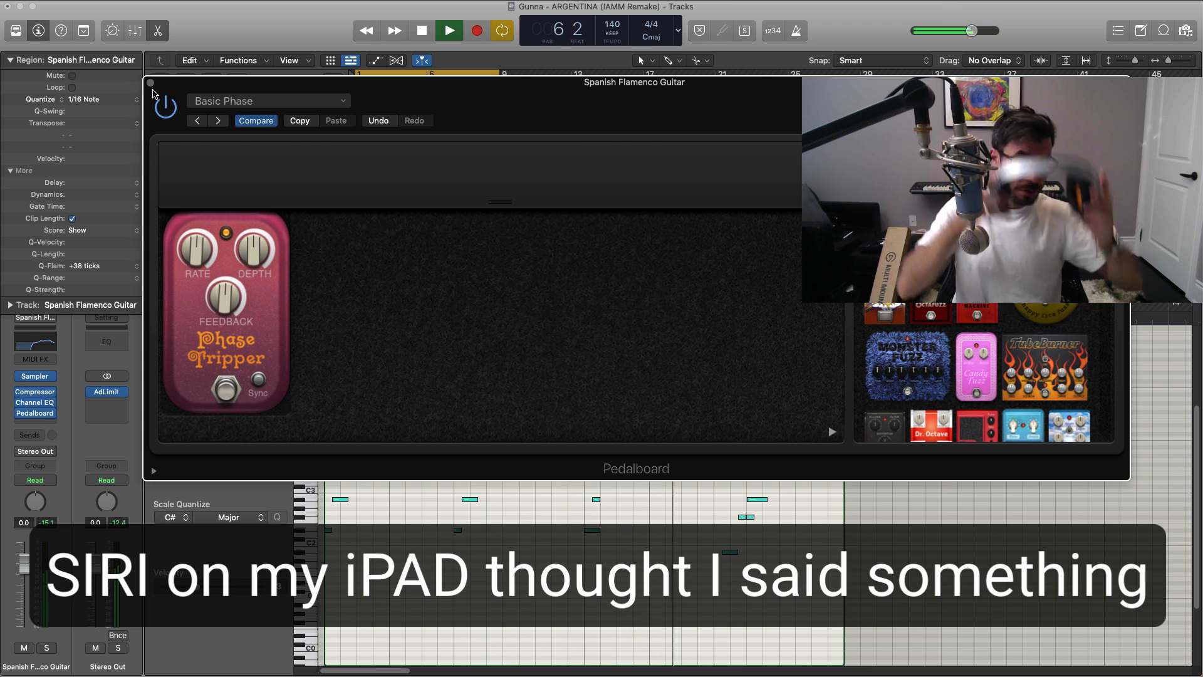
key("space")
left_click(150, 82)
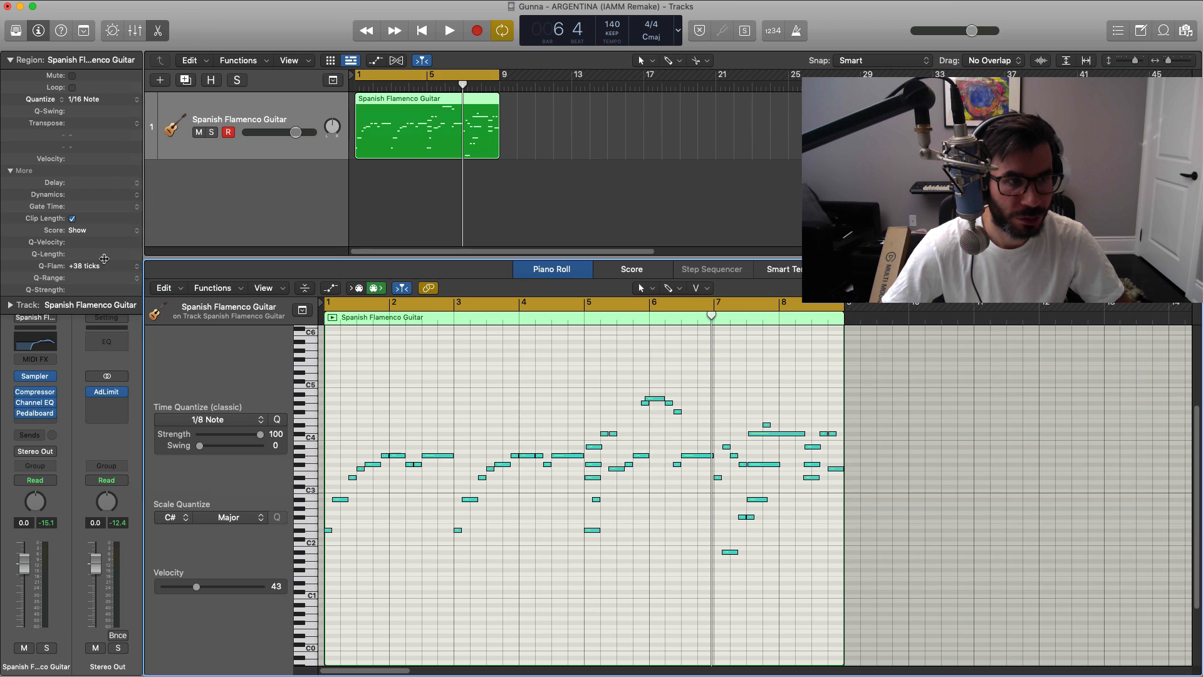
Step: Insert a stereo Chorus after the Pedalboard on the guitar track
left_click(42, 424)
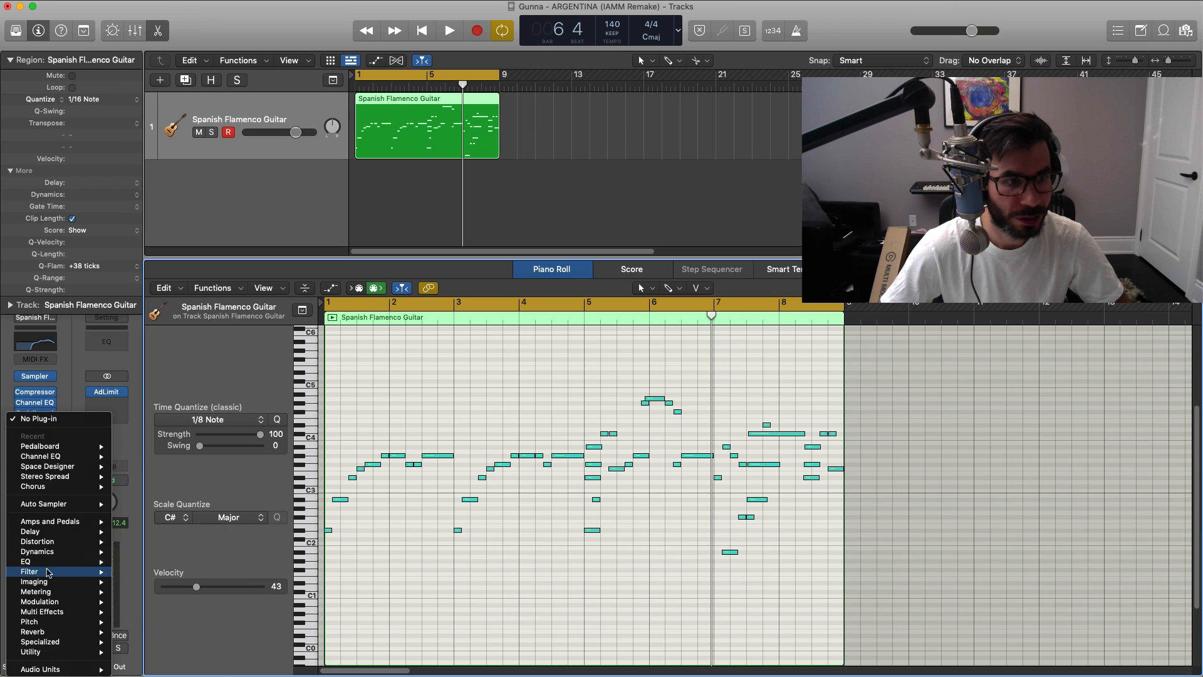
mouse_move(53, 602)
mouse_move(151, 603)
left_click(242, 603)
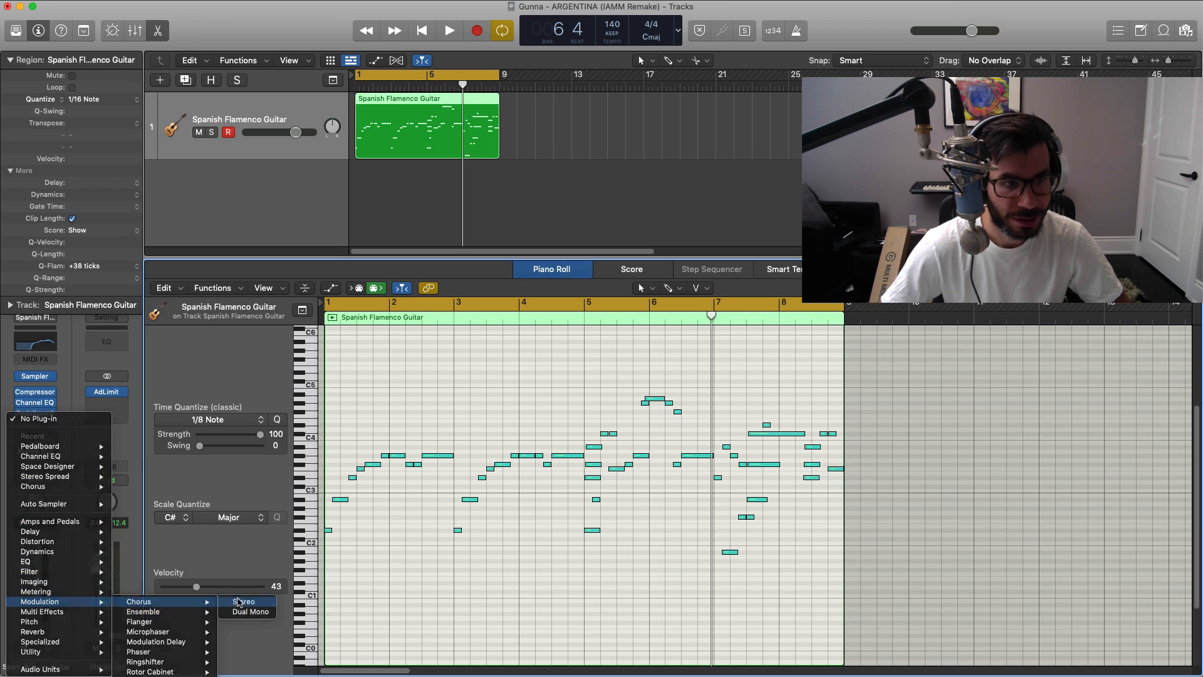
left_click_drag(595, 171, 556, 171)
Step: Load the Glimmering Chorus preset and set its mix to 20 % during playback
key("space")
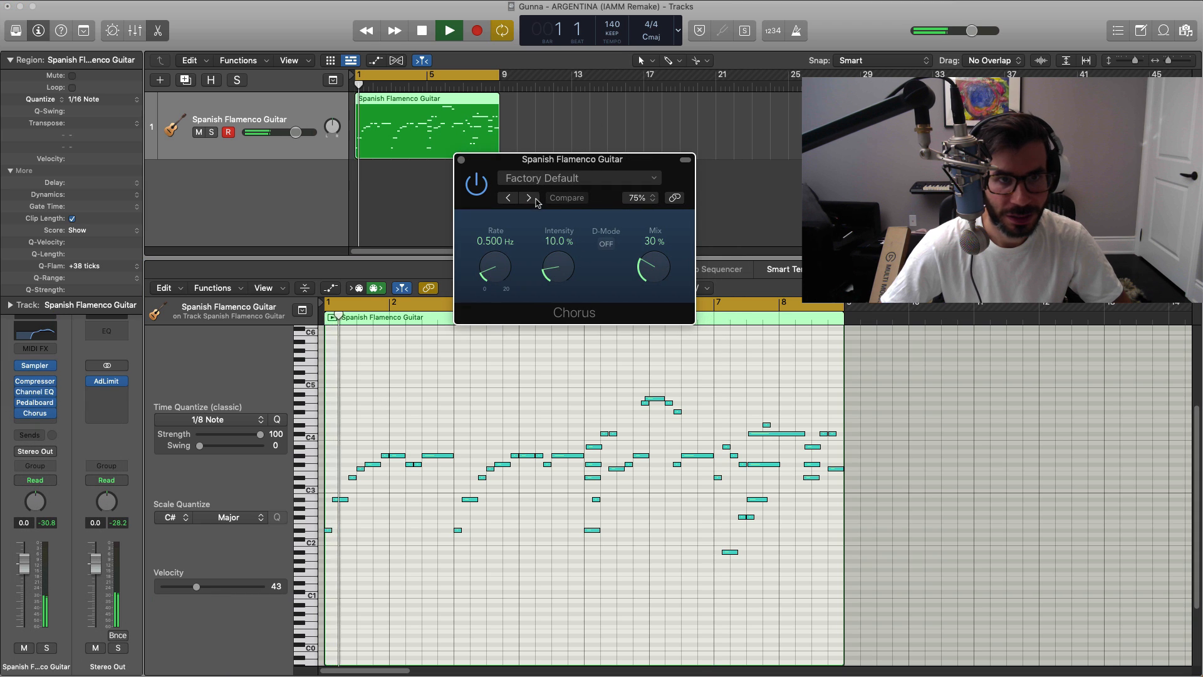
left_click(529, 197)
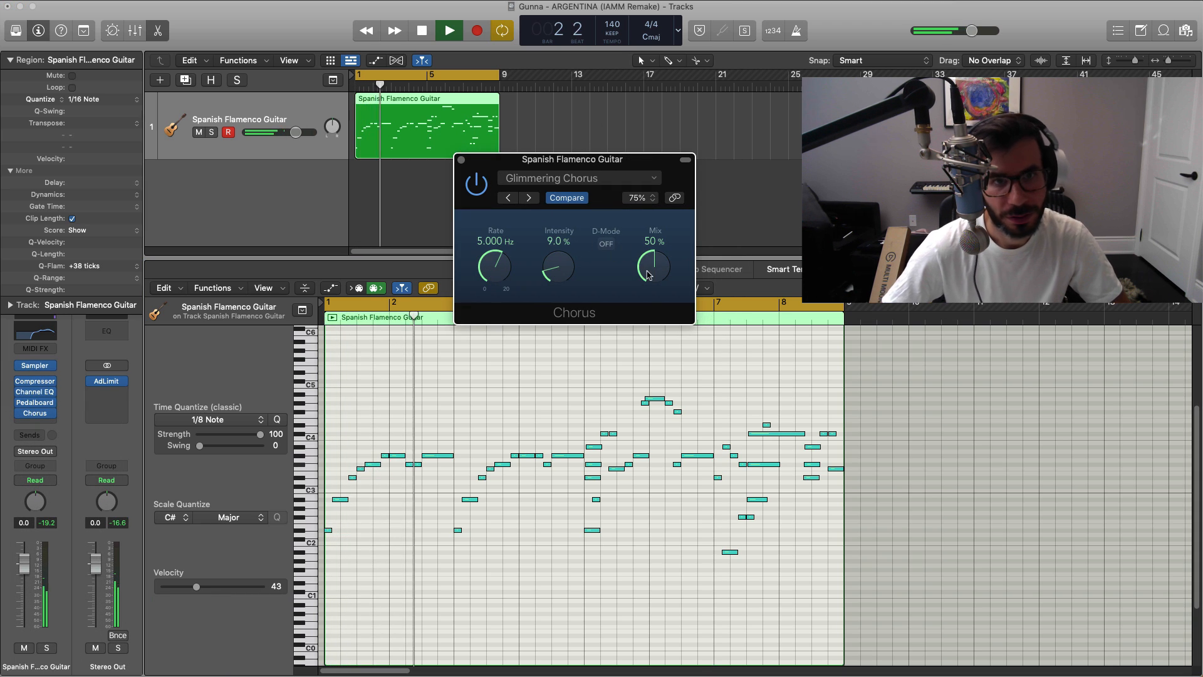
left_click_drag(653, 263, 652, 289)
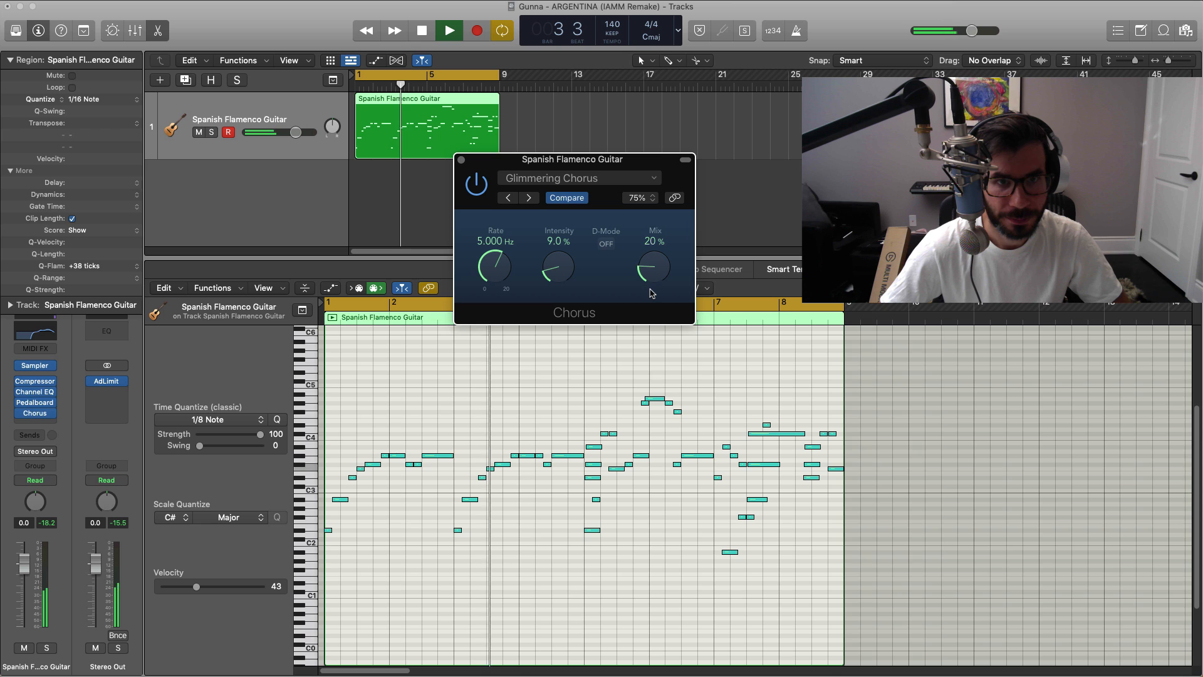
left_click(461, 160)
Step: Insert a Space Designer reverb after the Chorus on the guitar track, using the 1.8s_Large & Brite impulse response
left_click(34, 423)
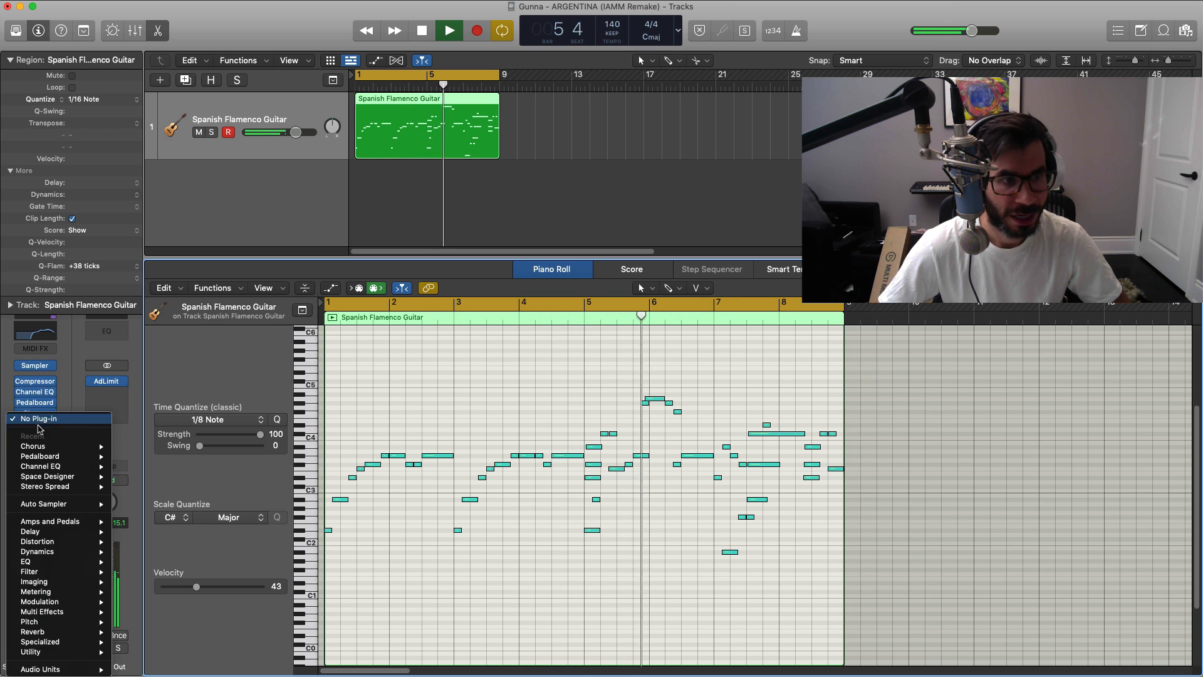
mouse_move(48, 506)
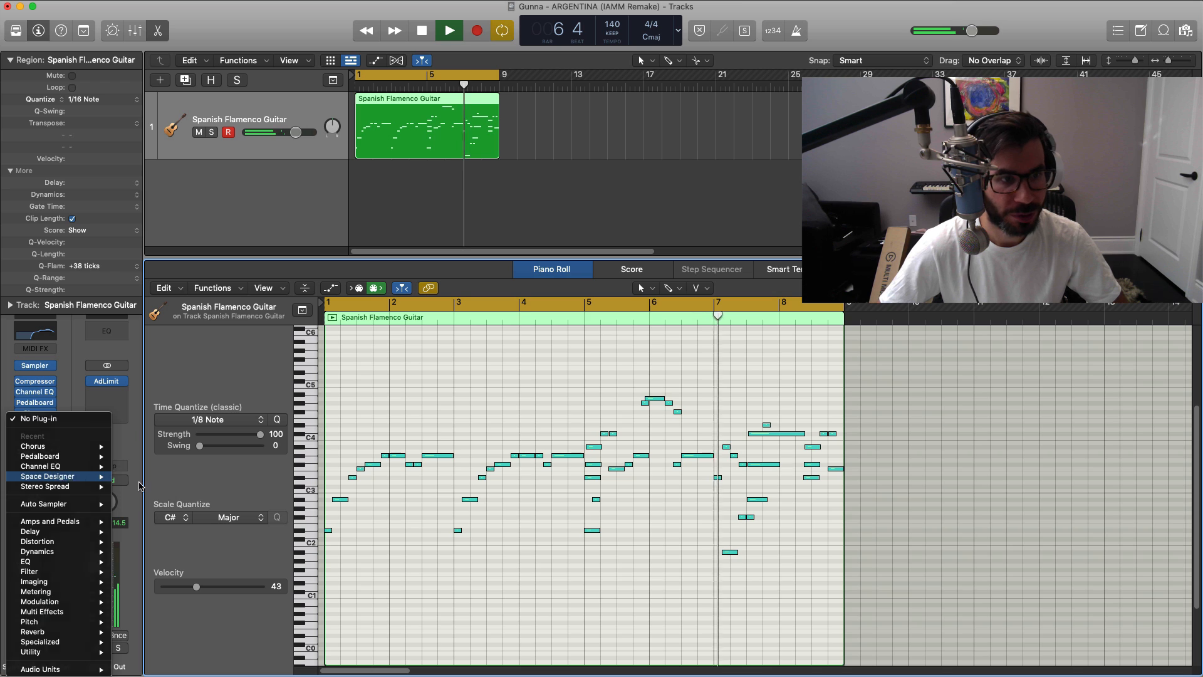
left_click(137, 476)
left_click_drag(923, 195, 712, 109)
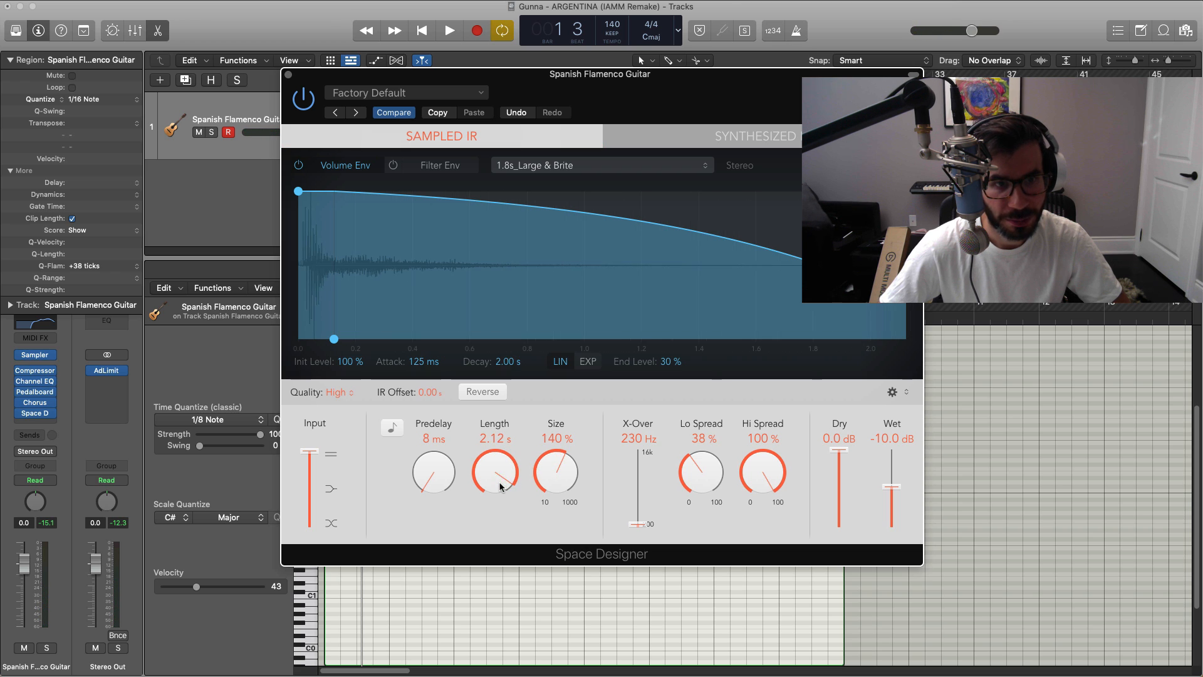
Step: Set the reverb's size to 400 % and wet level to -20 dB in playback, and raise the guitar track's volume to +3.1 dB
key("space")
left_click_drag(500, 483, 501, 482)
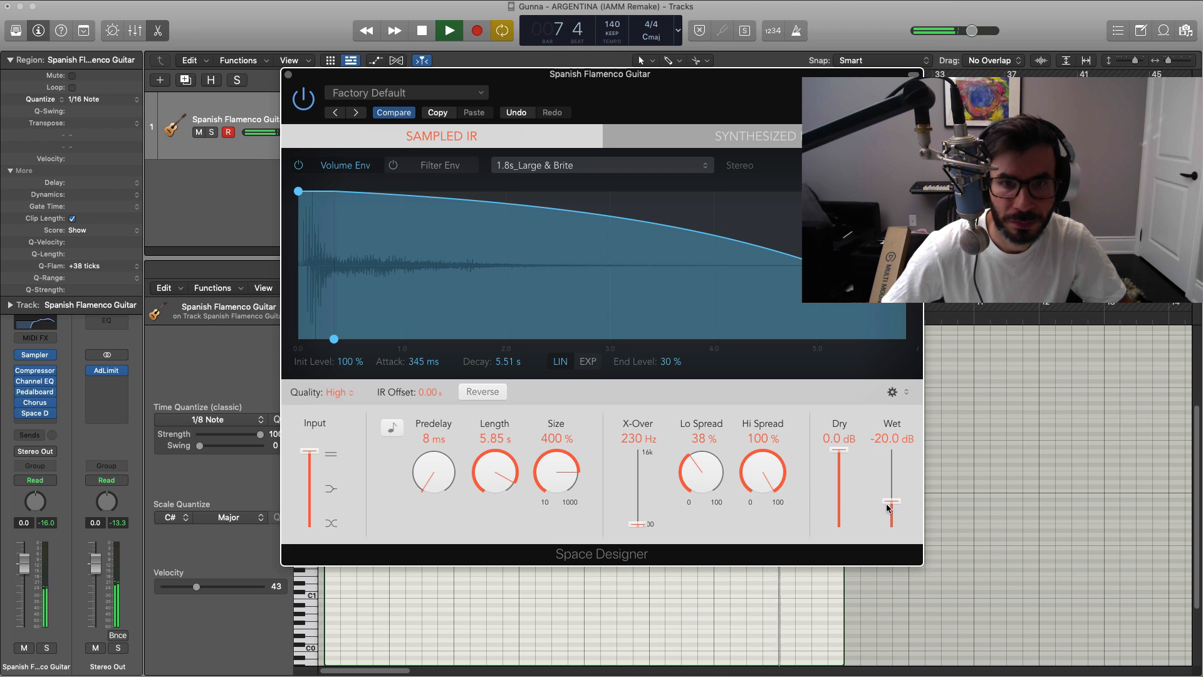
left_click(289, 75)
left_click_drag(297, 133, 307, 138)
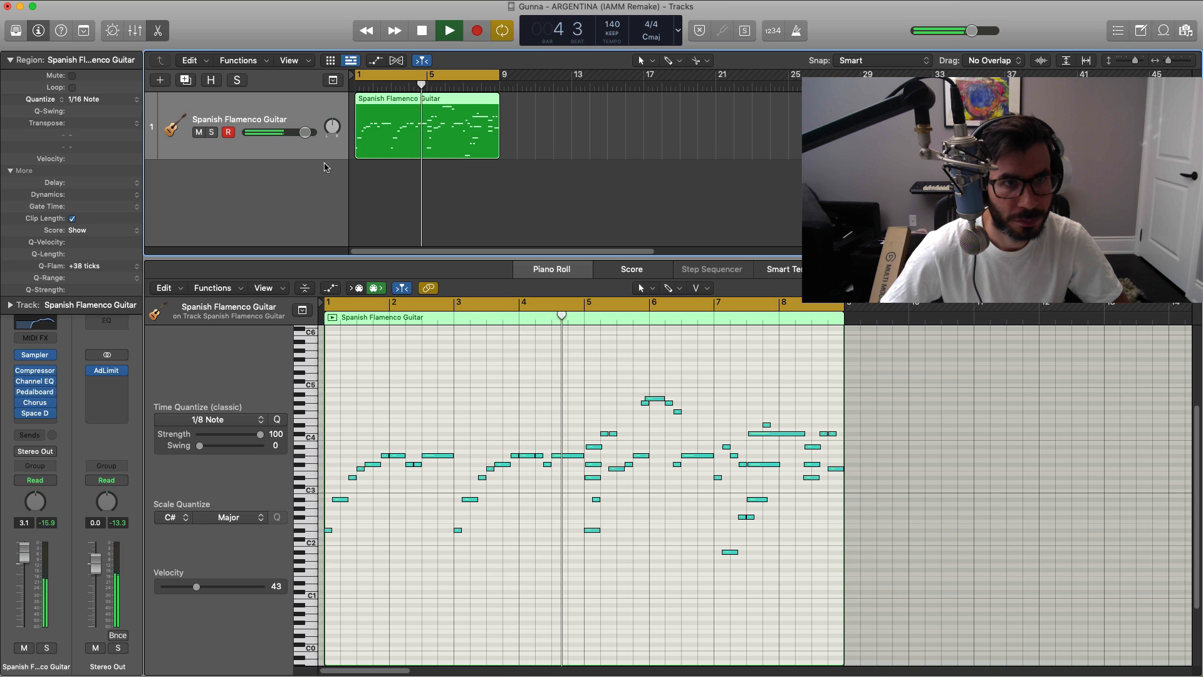
key("space")
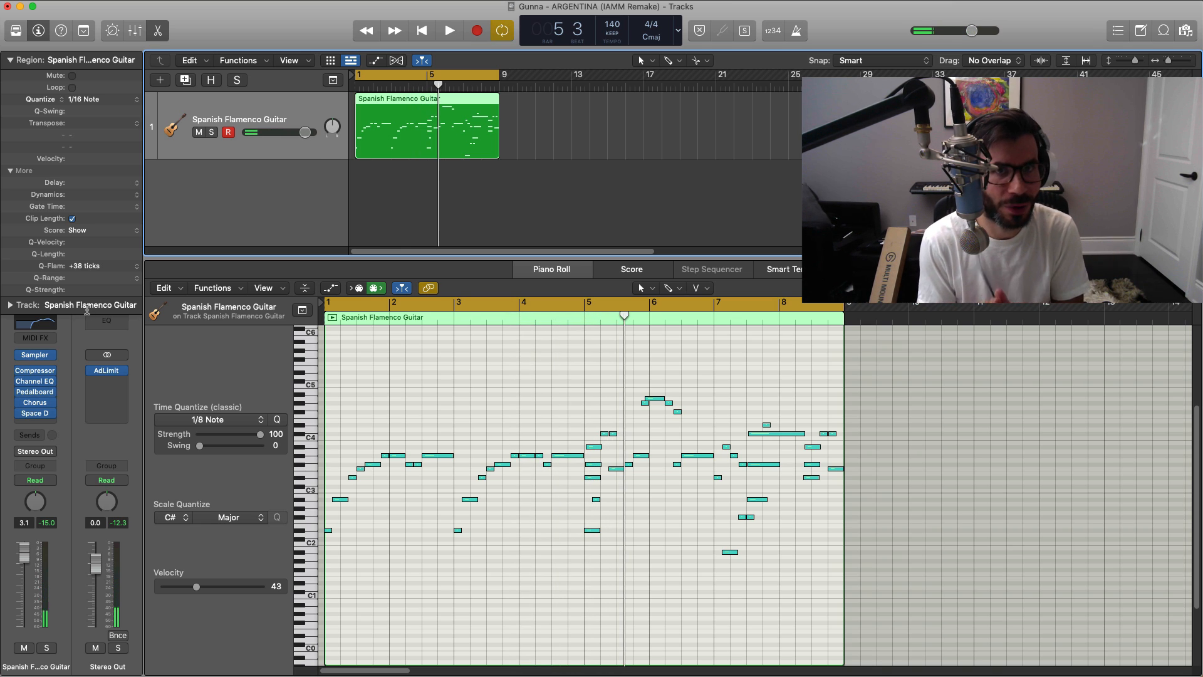
Step: Add a second software instrument track and load the Spanish Flamenco Guitar from Legacy, Logic, World, European
left_click(161, 81)
key("Return")
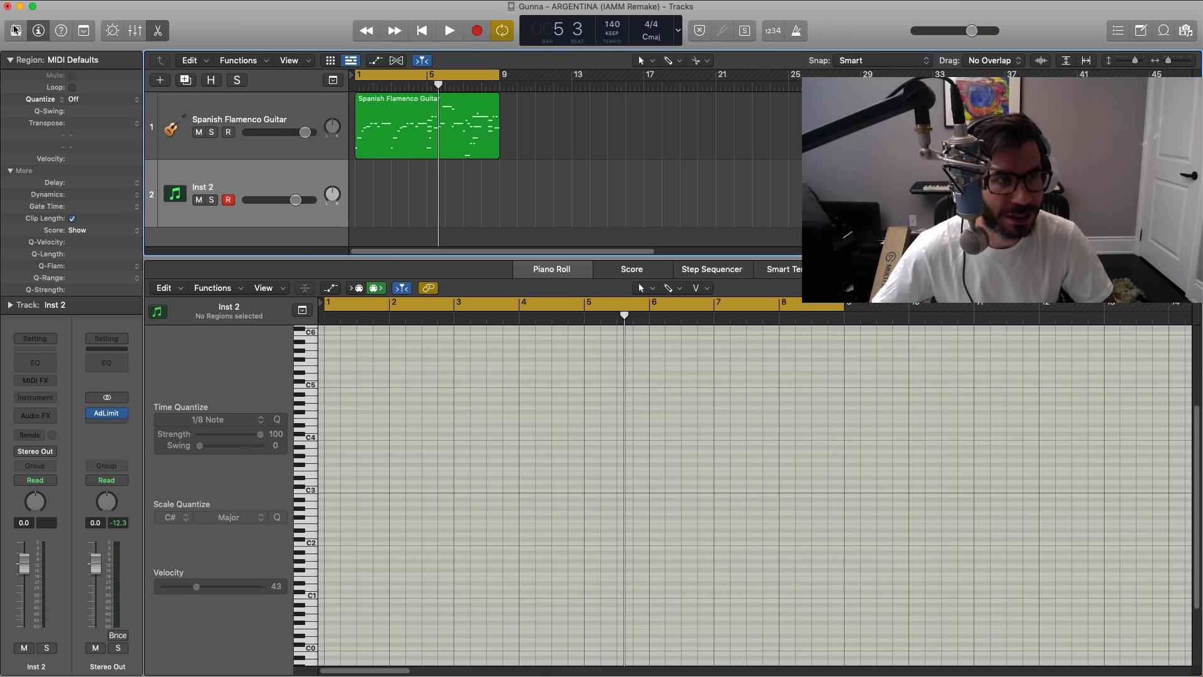
left_click(16, 30)
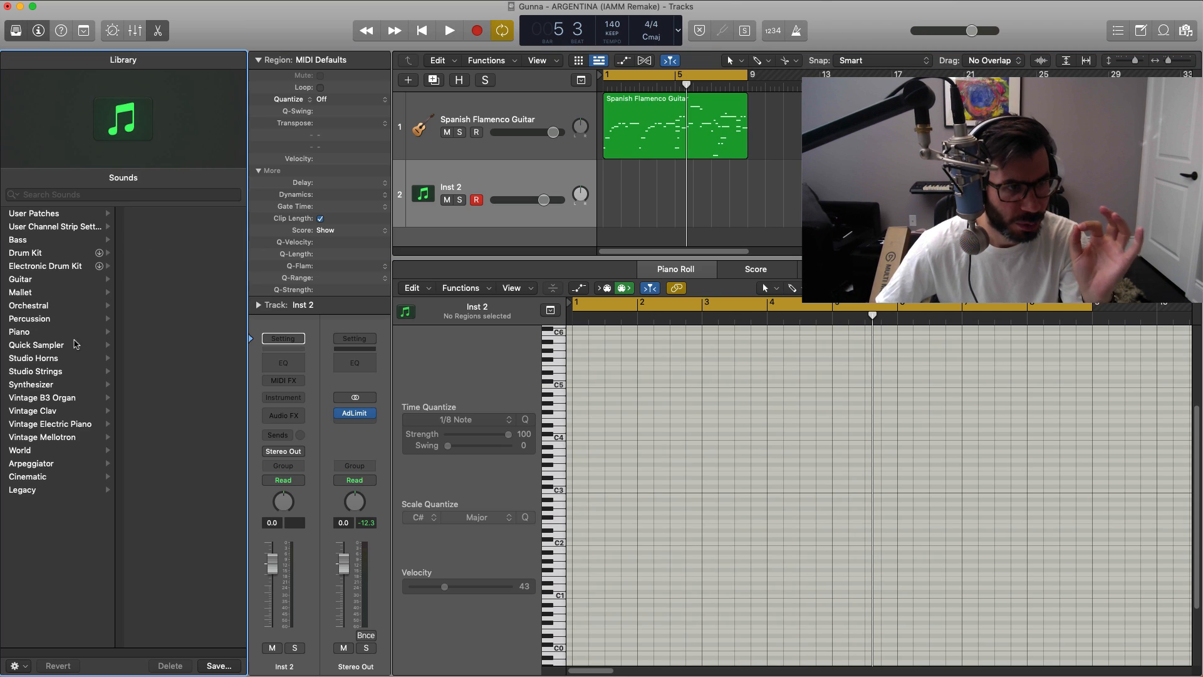
left_click(53, 493)
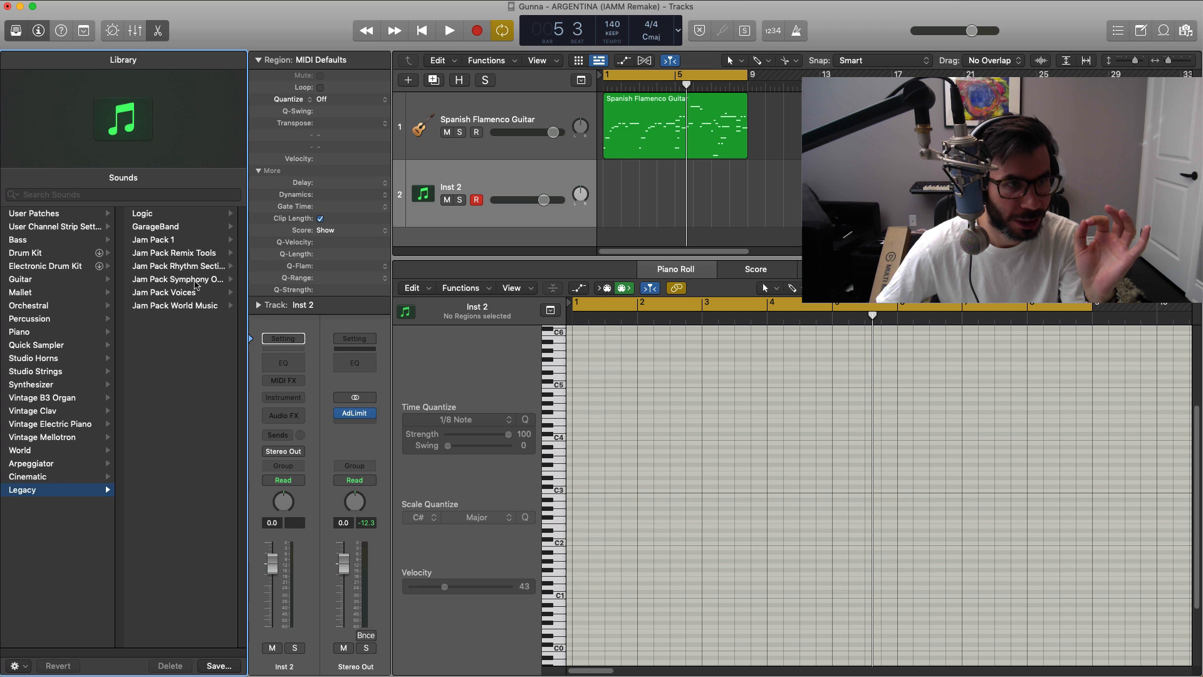
left_click(144, 214)
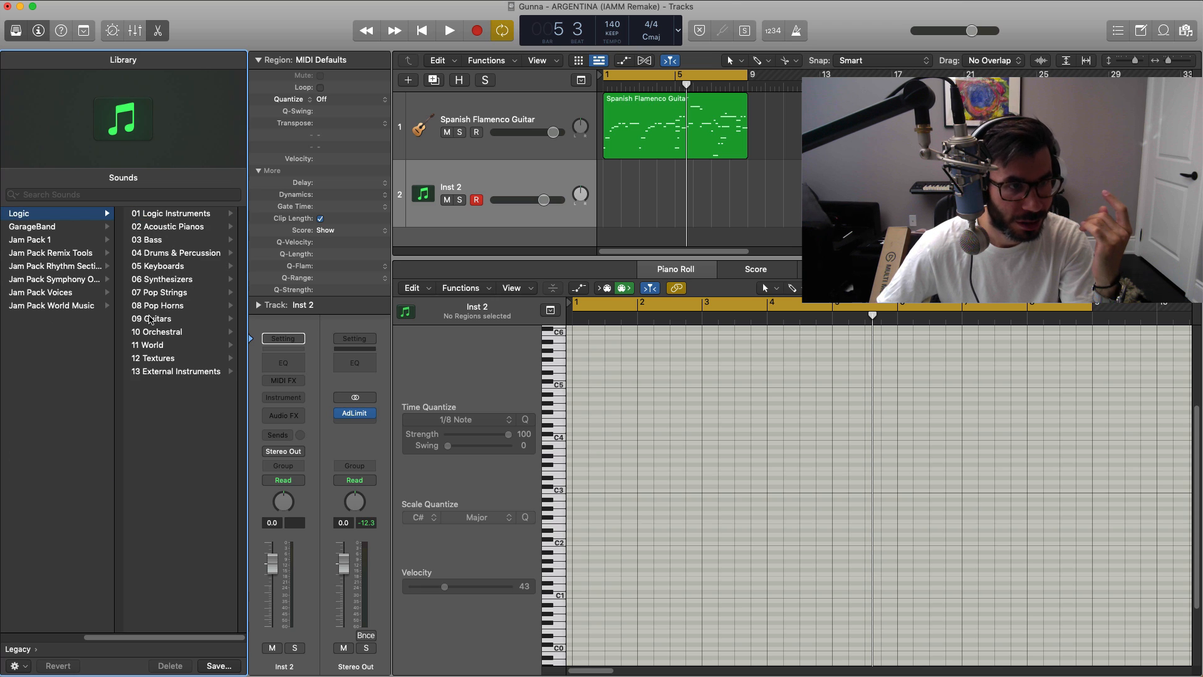
left_click(155, 344)
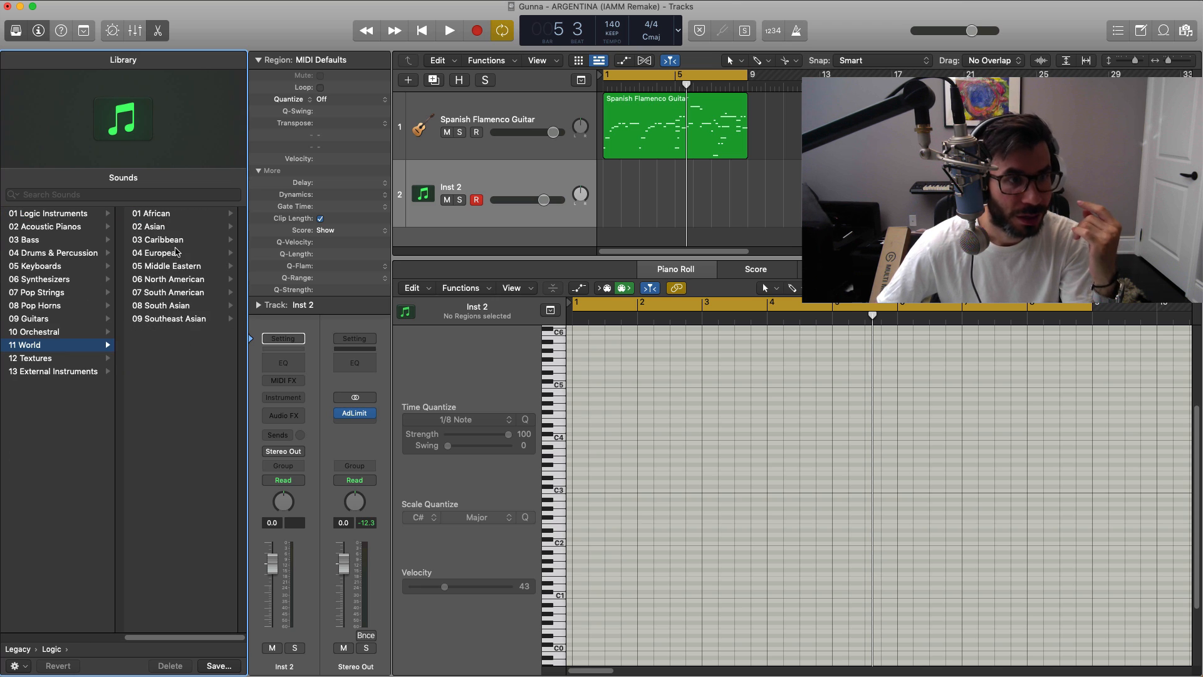
left_click(176, 252)
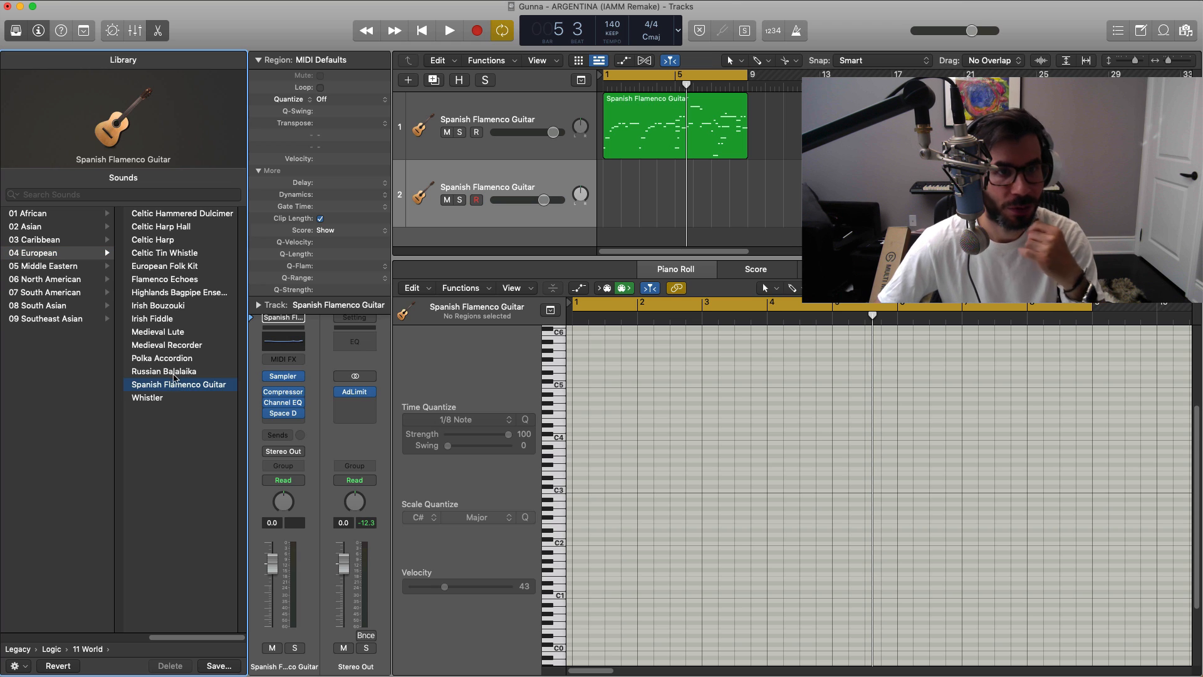
key("y")
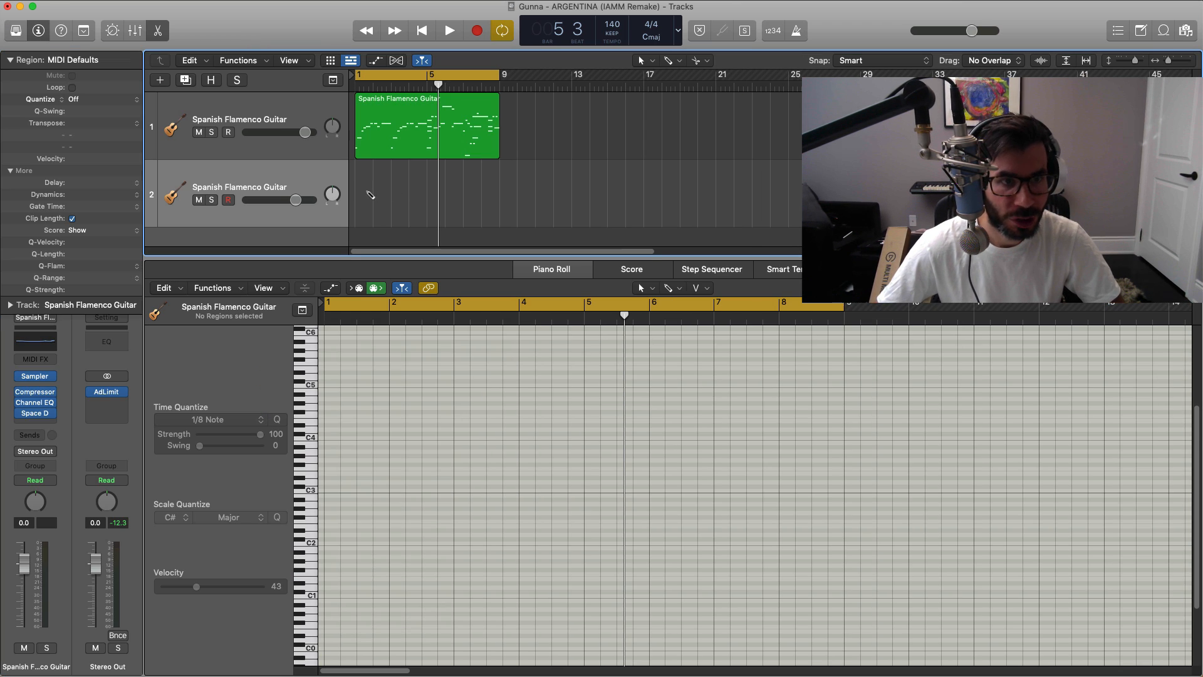
Step: Create an empty MIDI region on the second guitar track and extend it across bars 1 to 8
left_click(370, 195, "super")
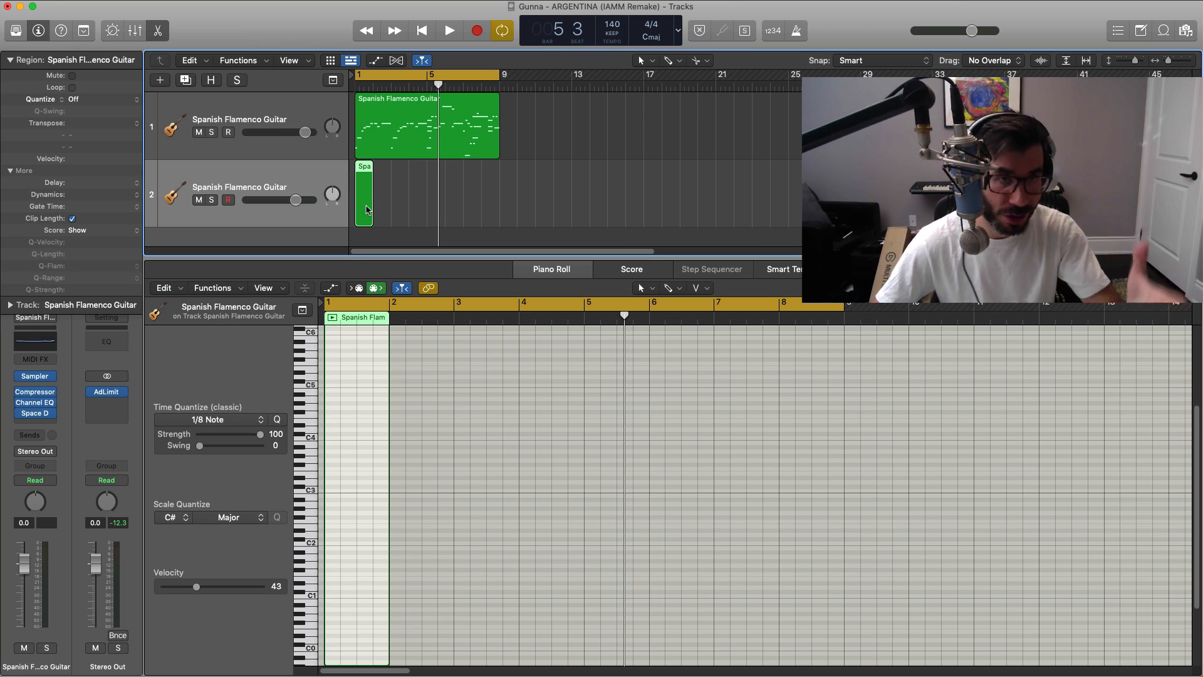
left_click_drag(370, 210, 498, 211)
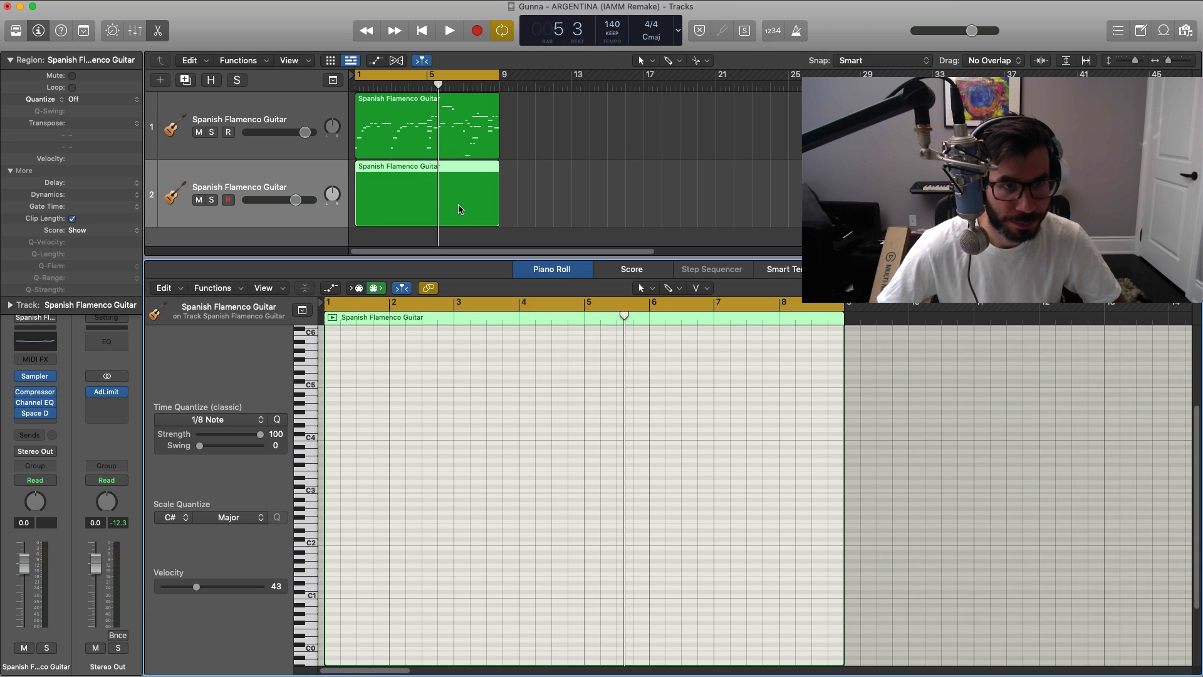
Step: Draw one-bar D#1, D#2 and F#2 notes in bar 1 of the new region, auditioning the chord against the melody
left_click(335, 583, "super")
left_click_drag(335, 583, 327, 584)
left_click_drag(332, 583, 351, 520)
key("space")
key("space")
key("space")
key("space")
key("space")
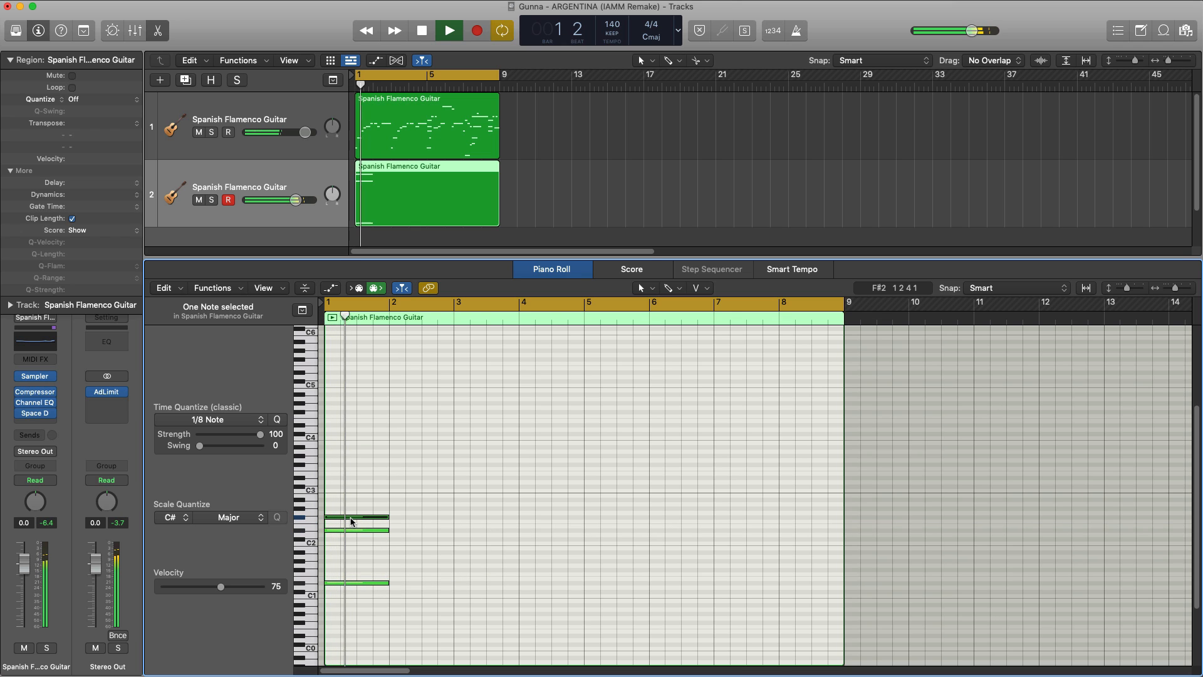
Step: Add a G#2 note on top of the bar 1 chord and play it with the melody
key("space")
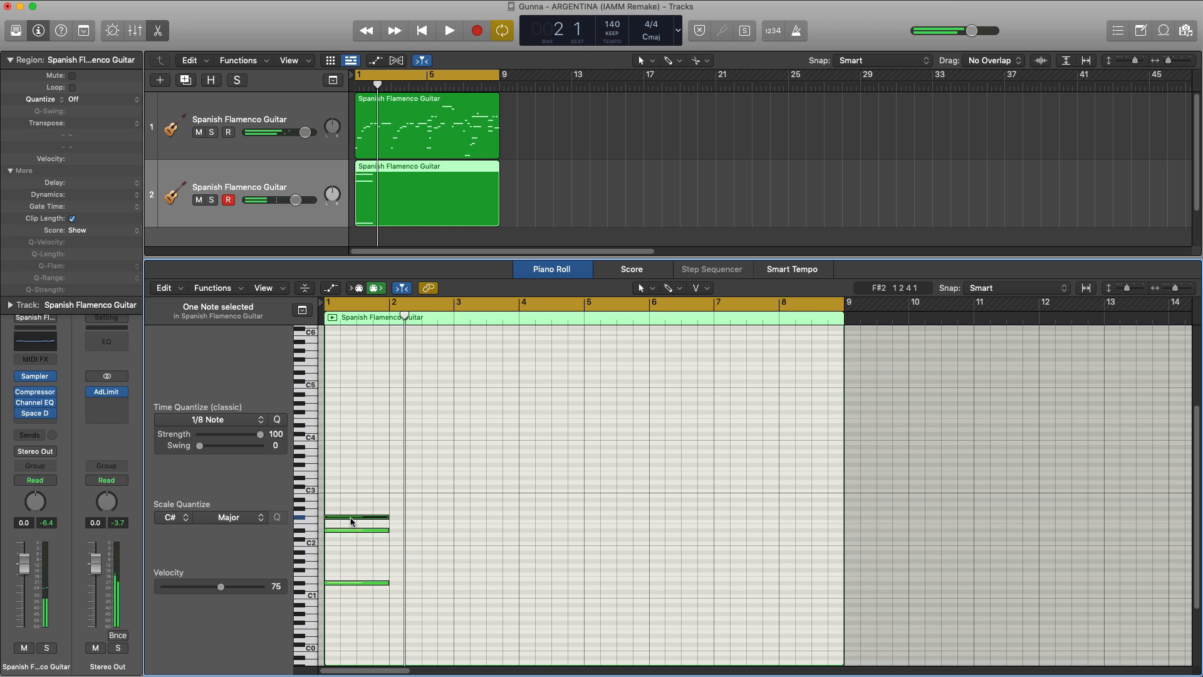
left_click_drag(351, 519, 355, 512)
key("space")
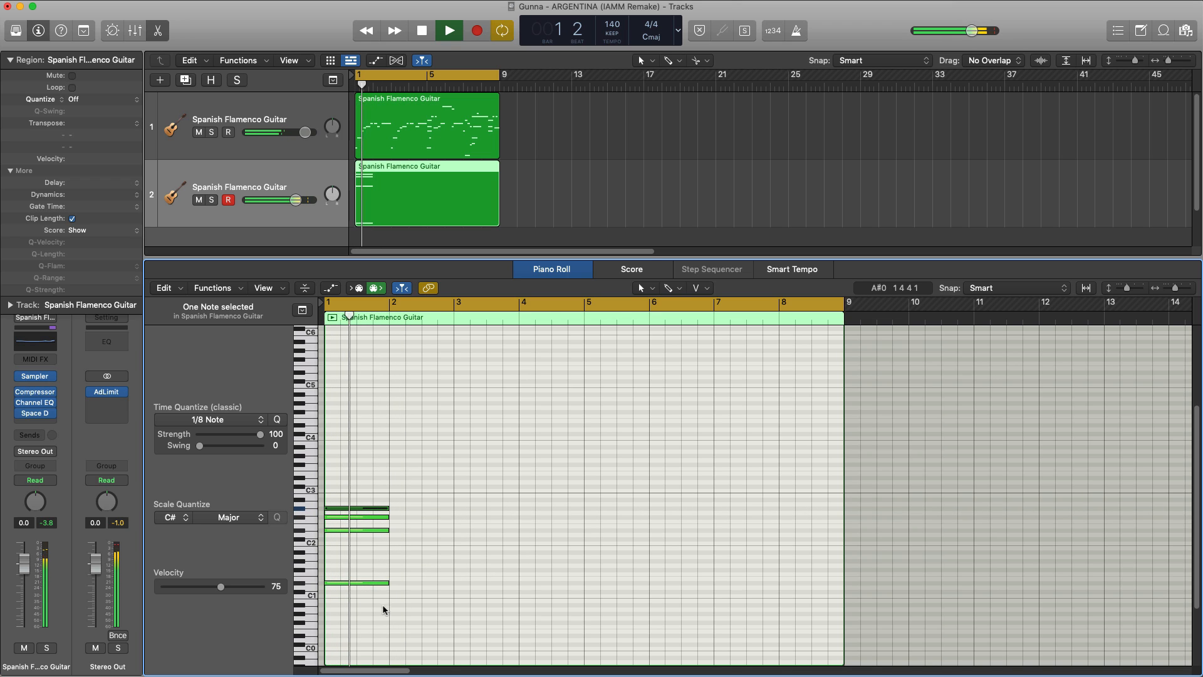
key("space")
key("space")
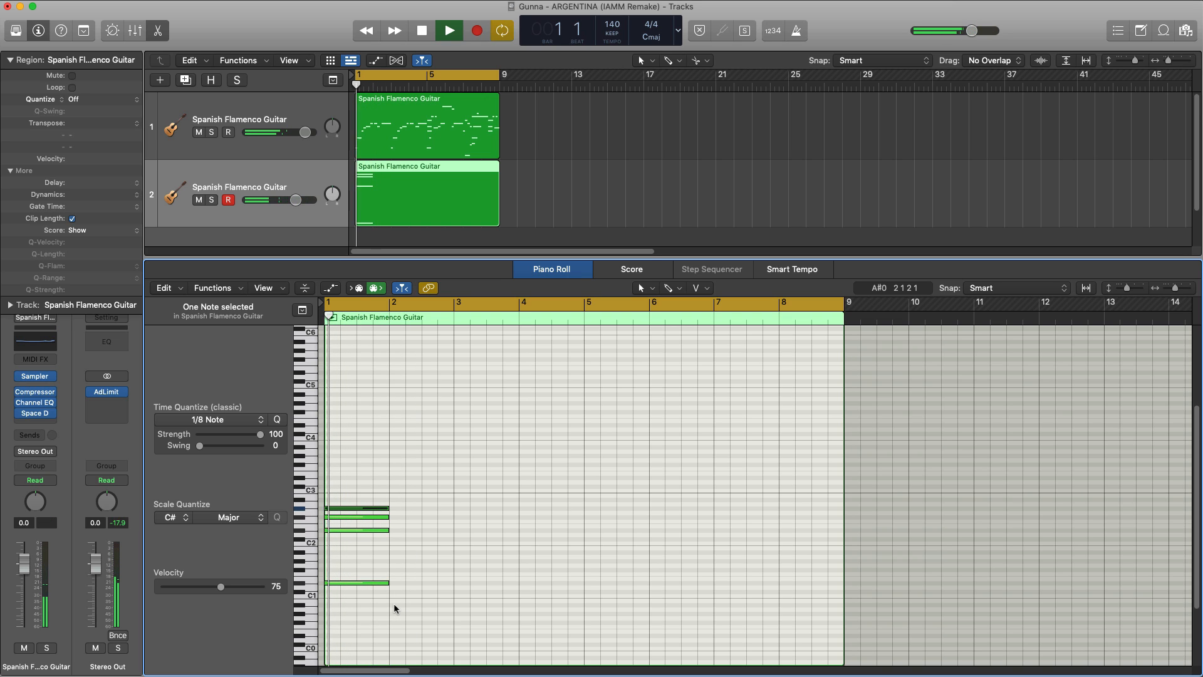
key("space")
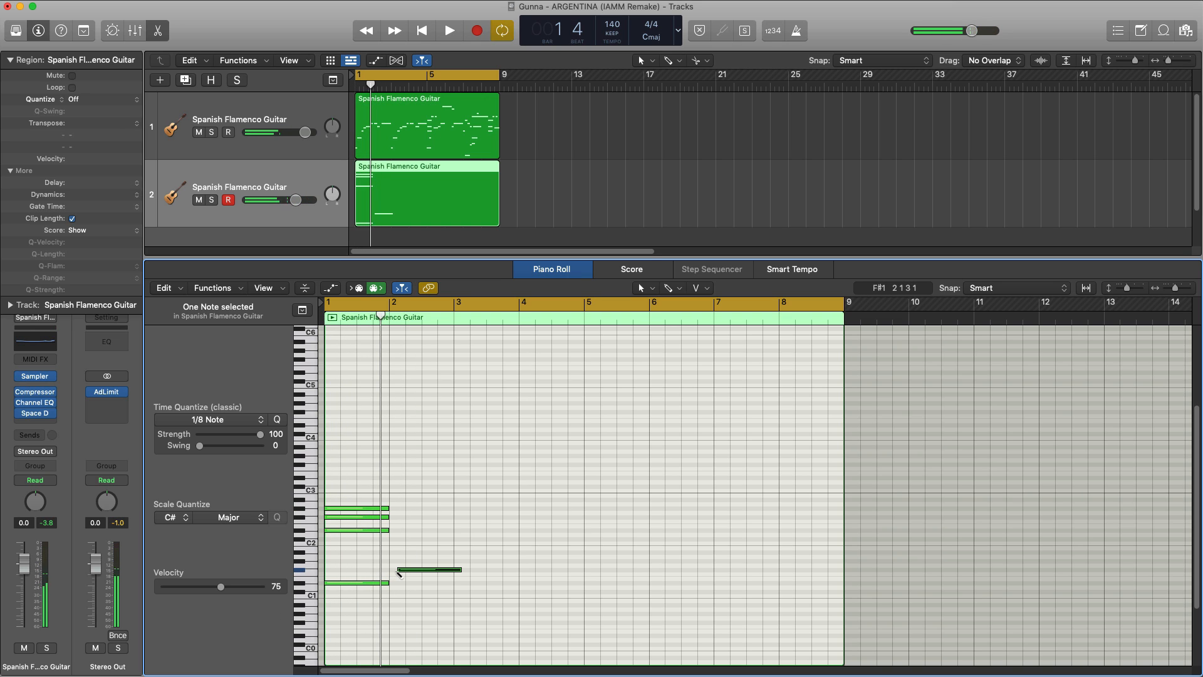
Step: Start the bar 2 chord with a one-bar F#1 and copies of the F#2 and G#2 notes from bar 1
left_click_drag(406, 571, 380, 522)
key("space")
key("space")
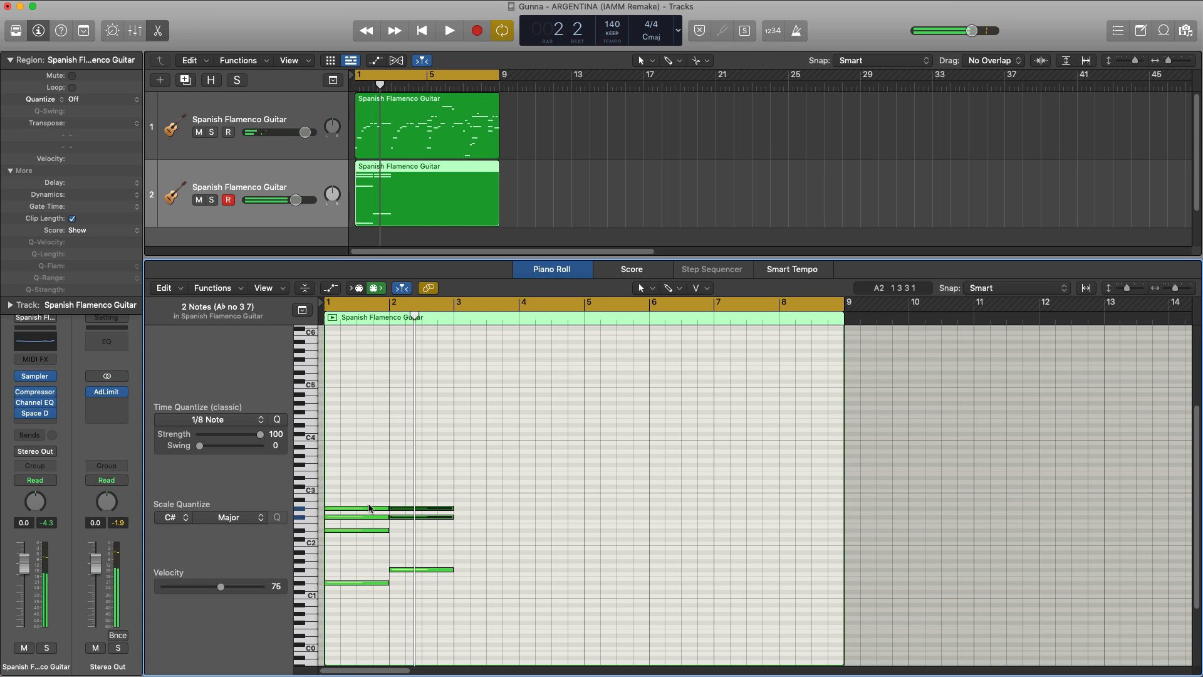
key("space")
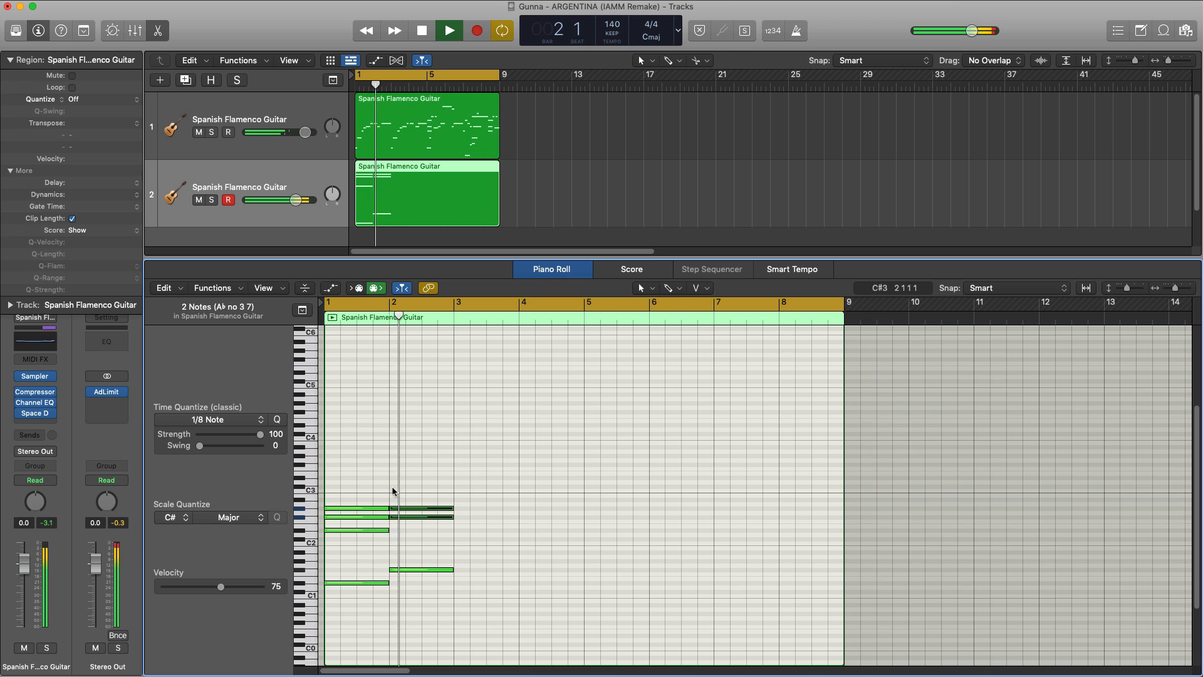
Step: Add C#3 and G#3 notes to the bar 2 chord, aligned to the bar start, and audition both chords
left_click(393, 487, "super")
key("space")
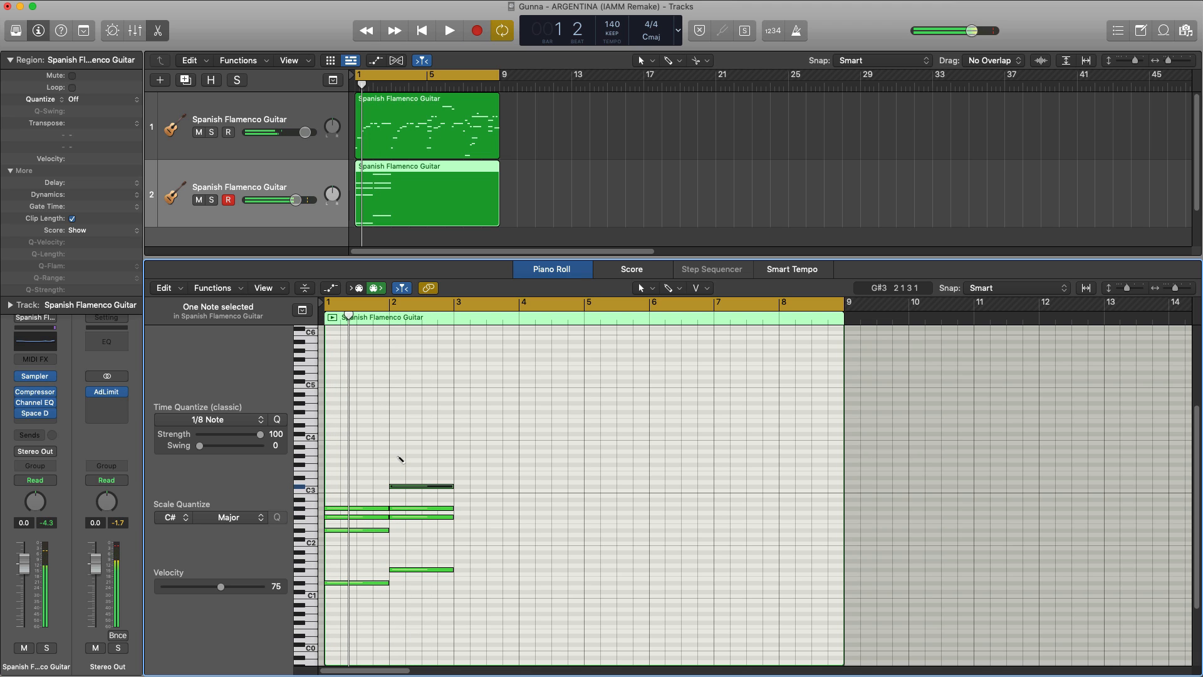
left_click(397, 457, "super")
key("space")
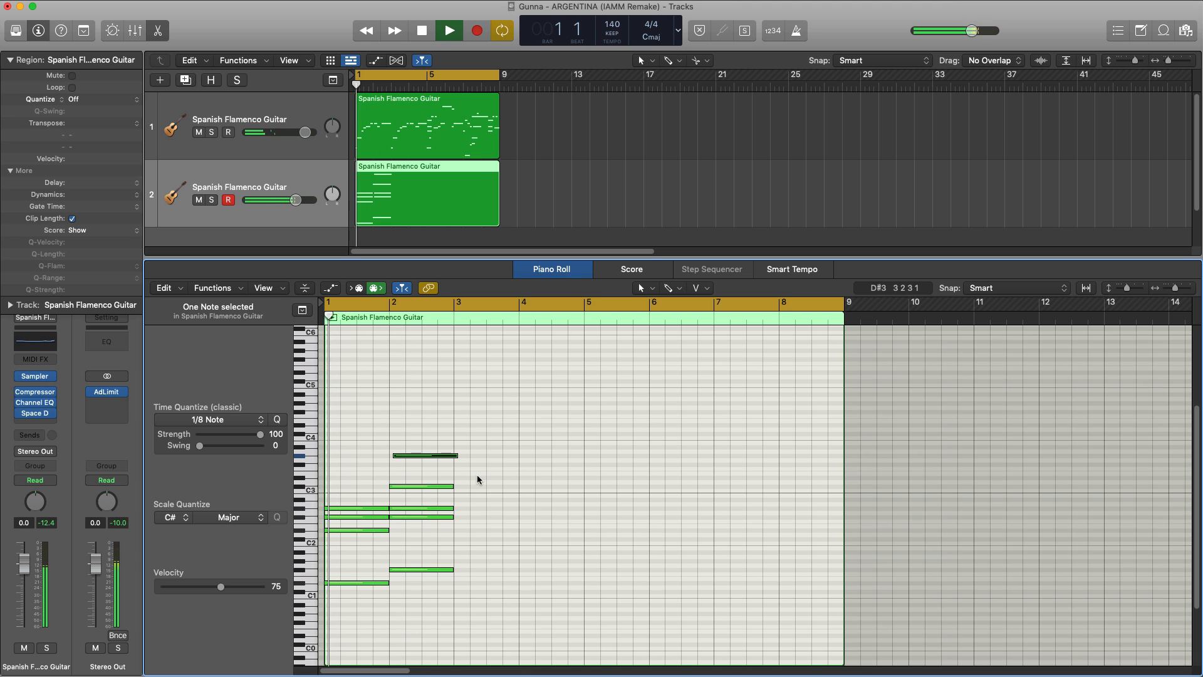
left_click(413, 456)
left_click_drag(414, 457, 416, 463)
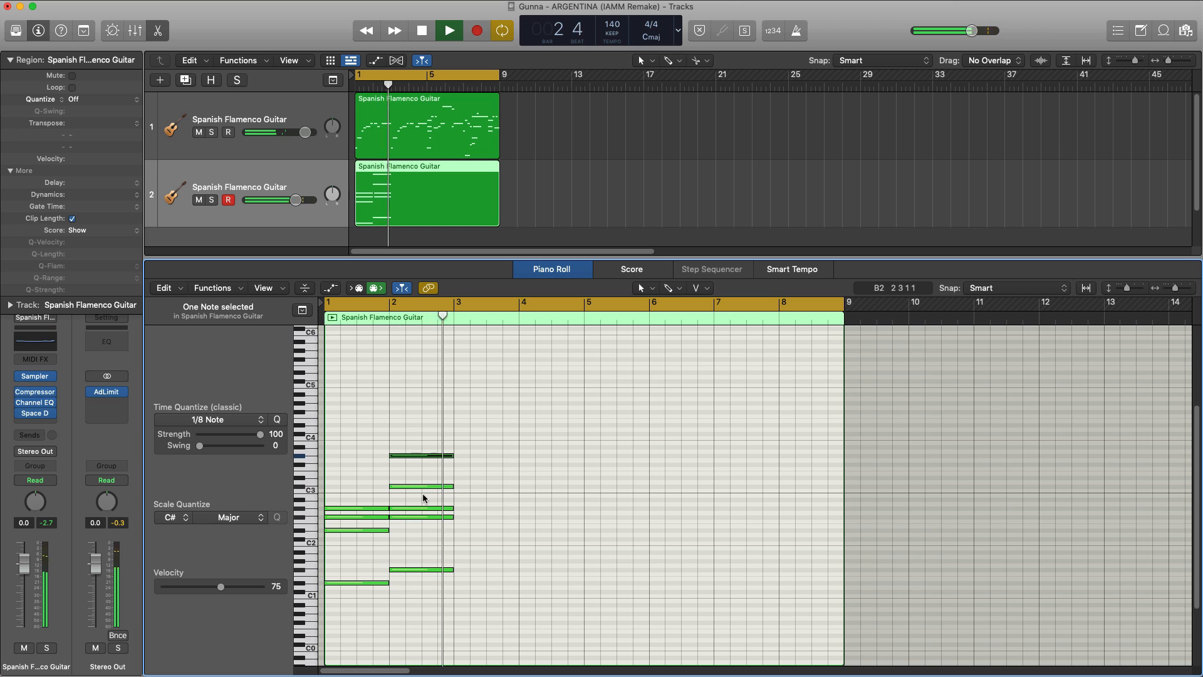
key("space")
key("space")
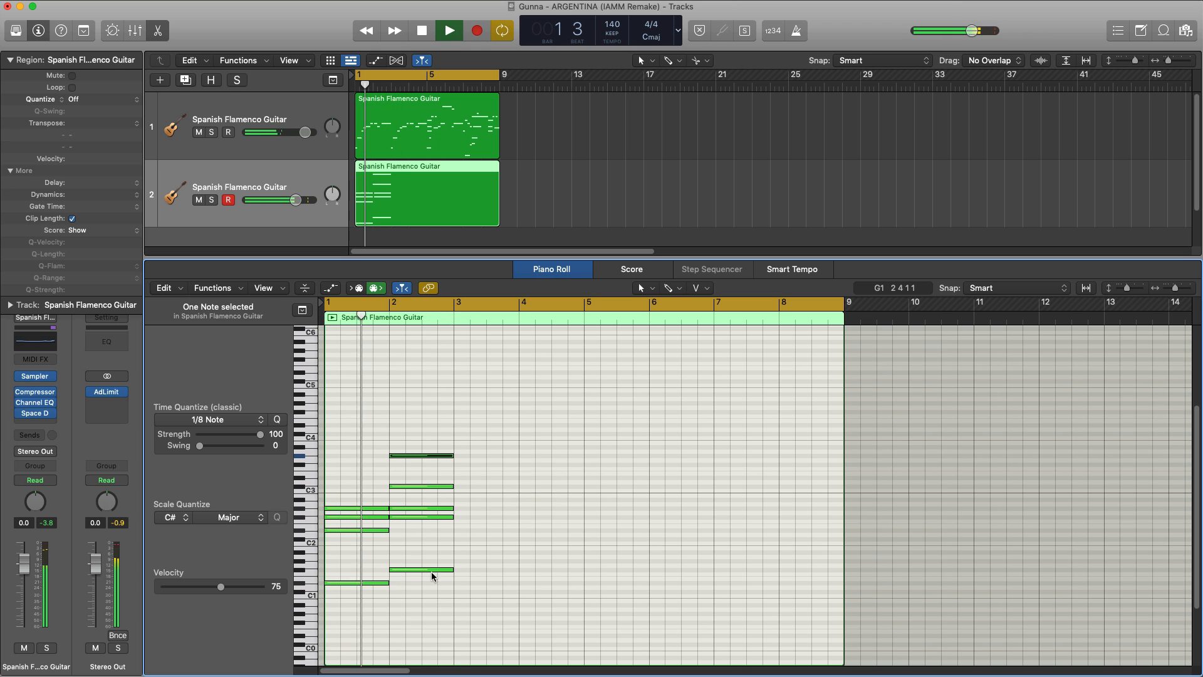
key("space")
Step: Select all nine notes of the two chords, shorten them to three beats each, and play them back
left_click_drag(456, 605, 349, 412)
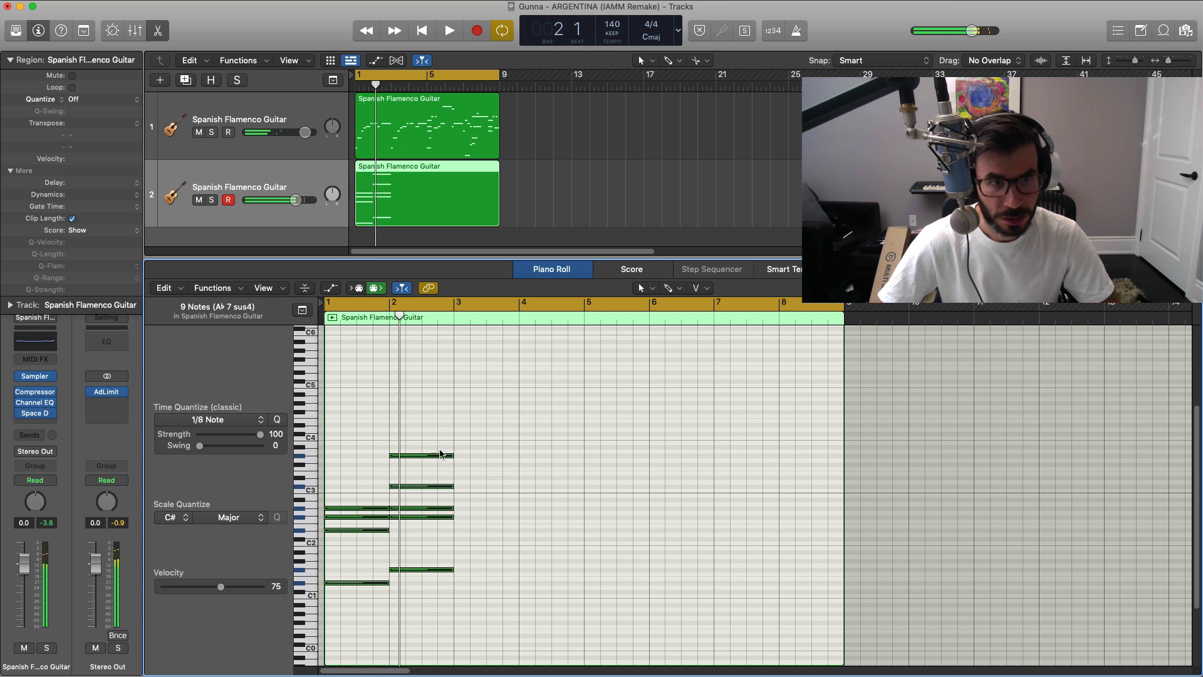
left_click_drag(440, 454, 437, 458)
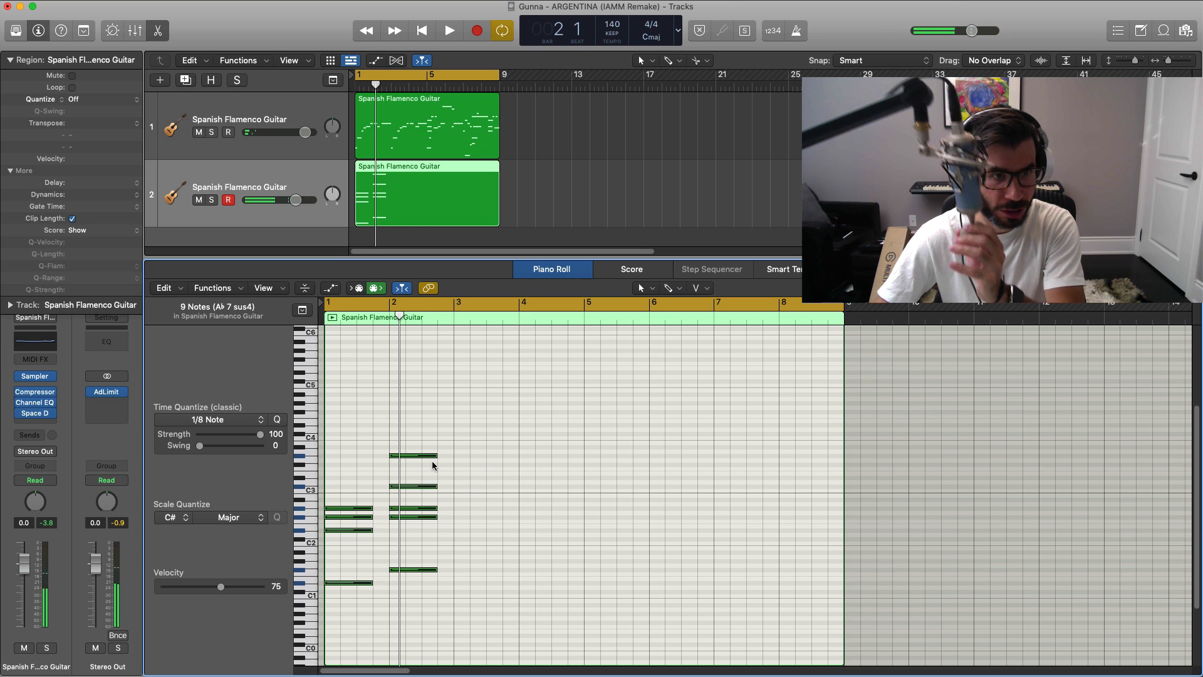
key("space")
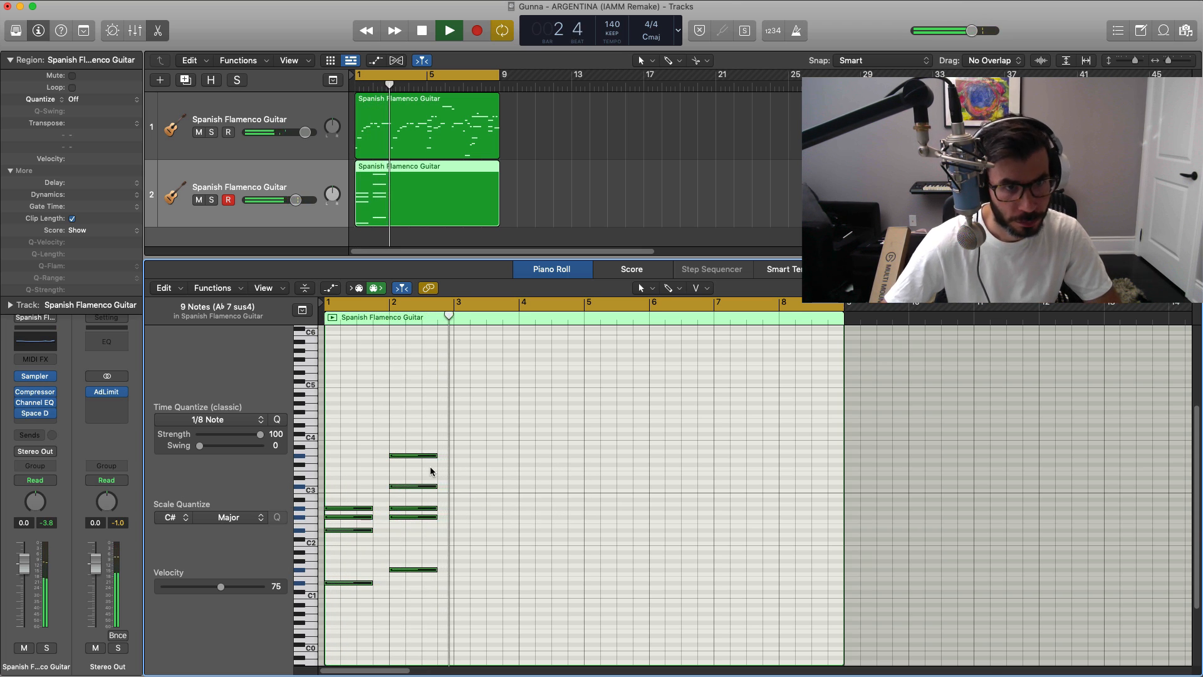
key("space")
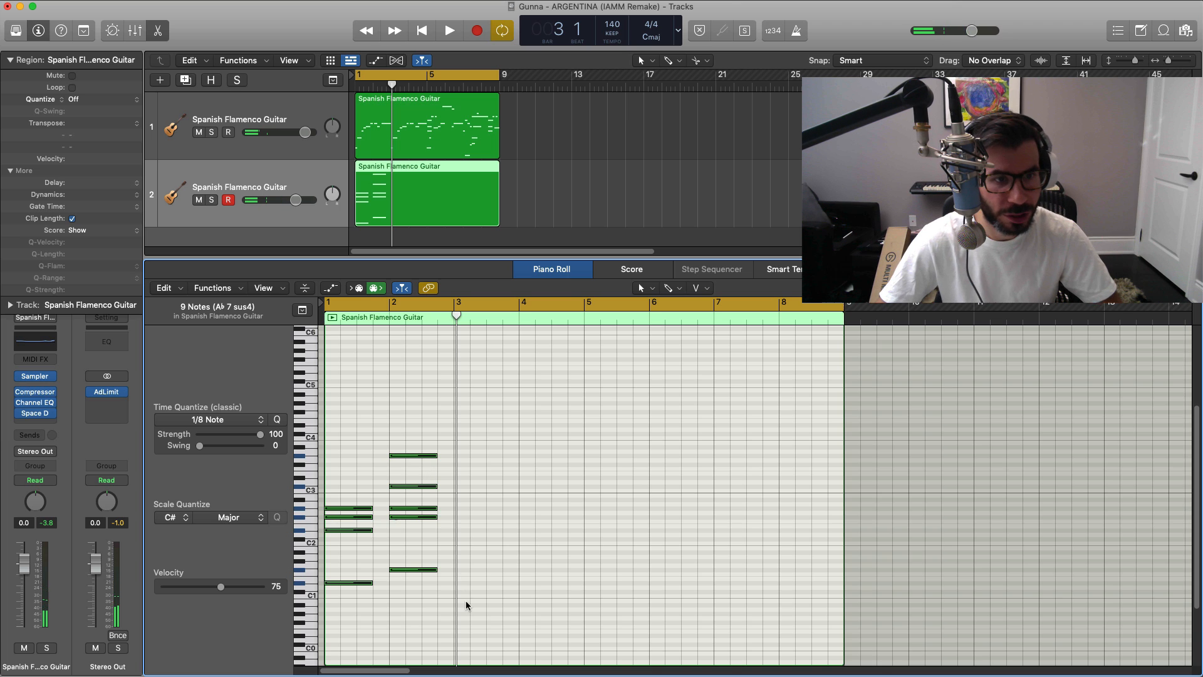
Step: Quantize the chord region to 1/8 Note with a Q-Flam of +33 ticks, auditioning the strummed chords
left_click_drag(466, 605, 328, 442)
left_click(97, 102)
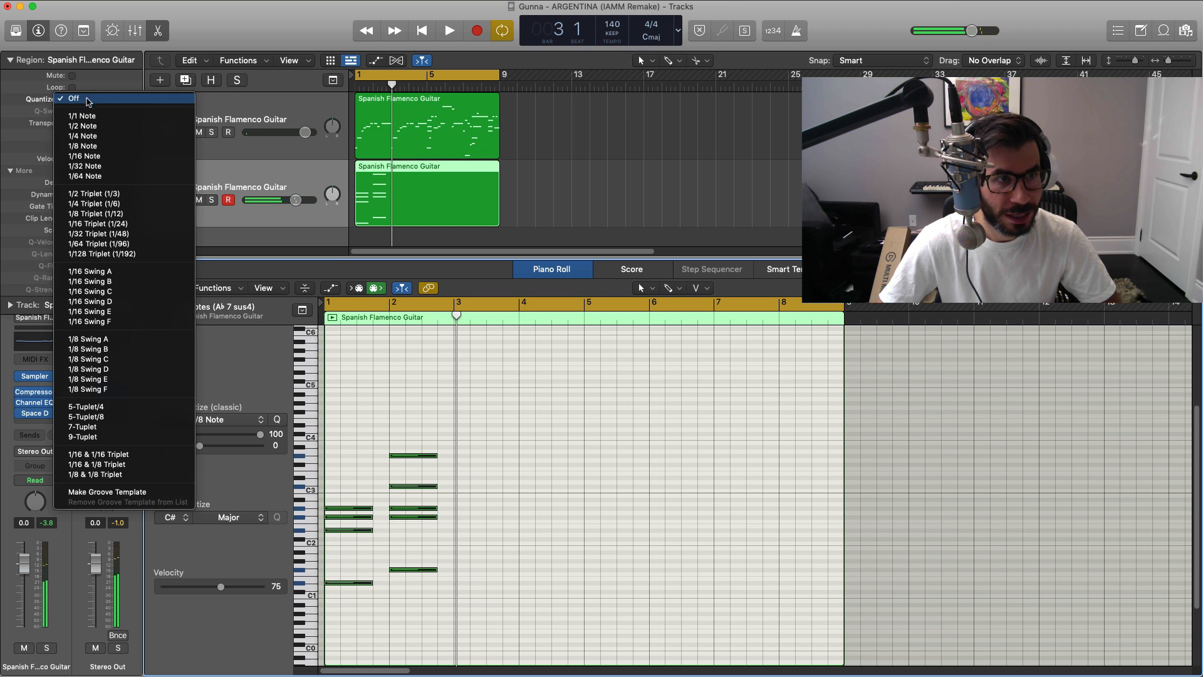
left_click(81, 146)
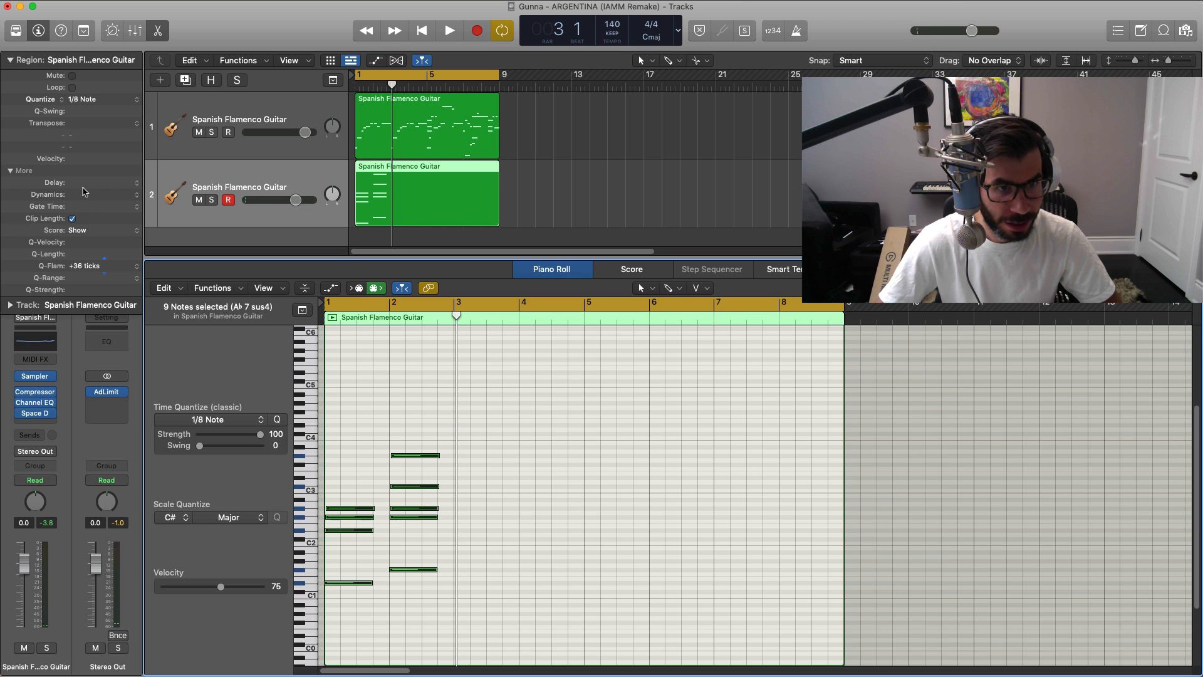
key("space")
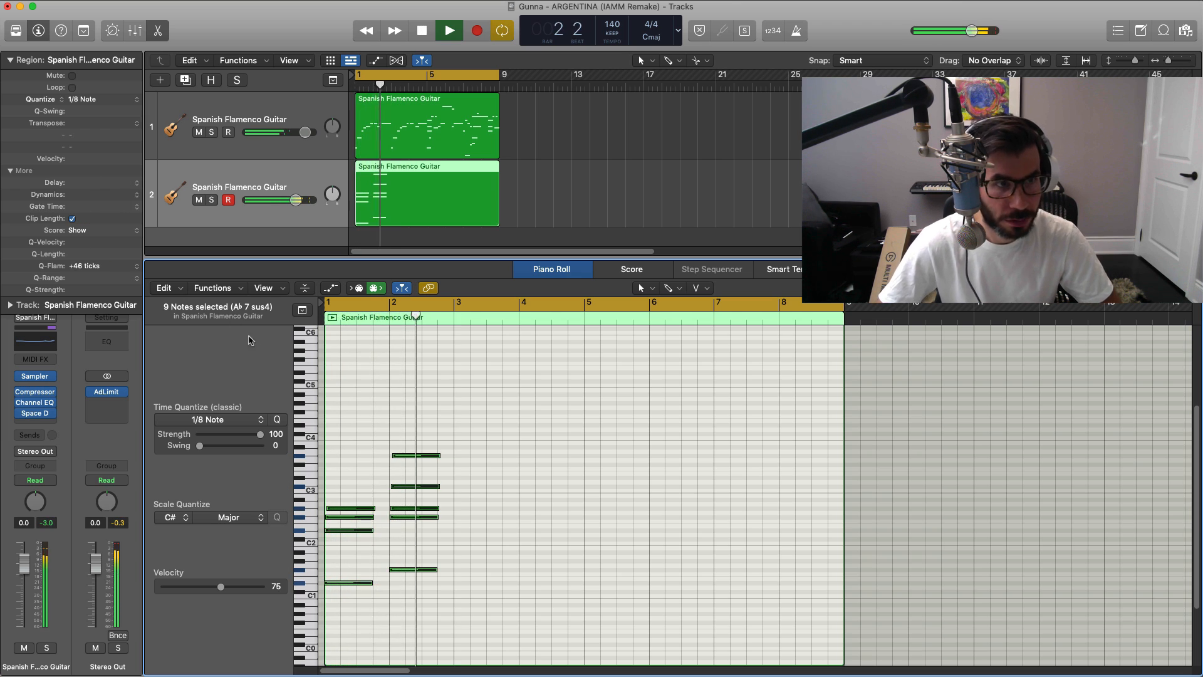
key("space")
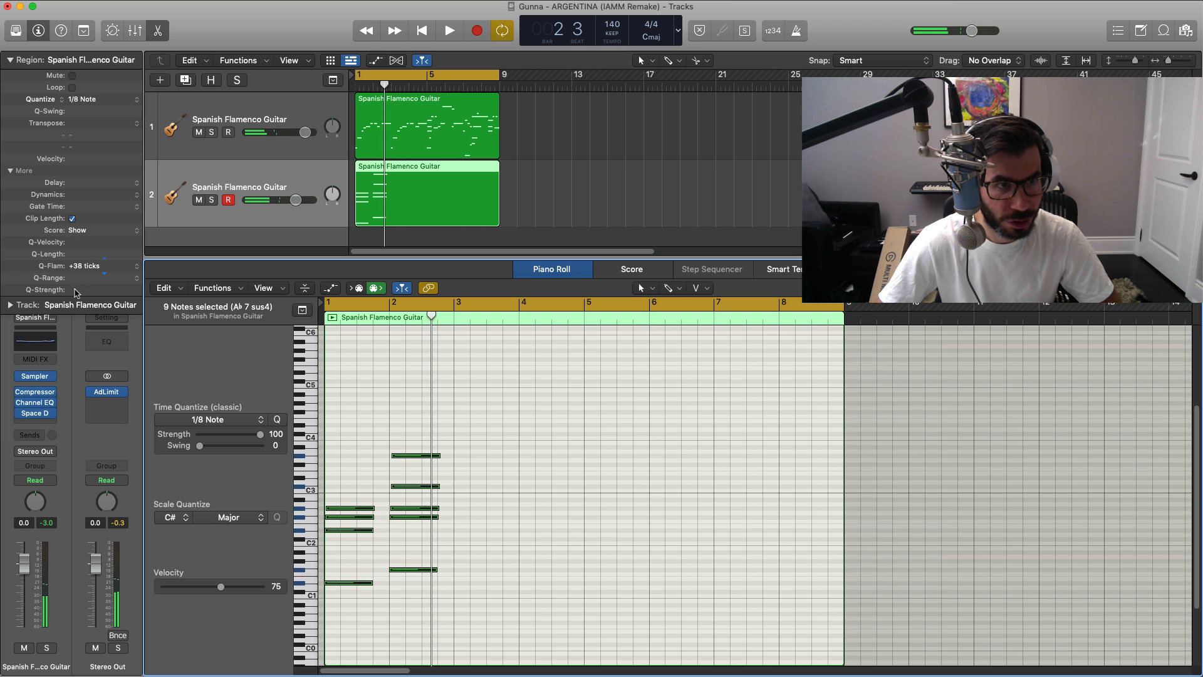
key("space")
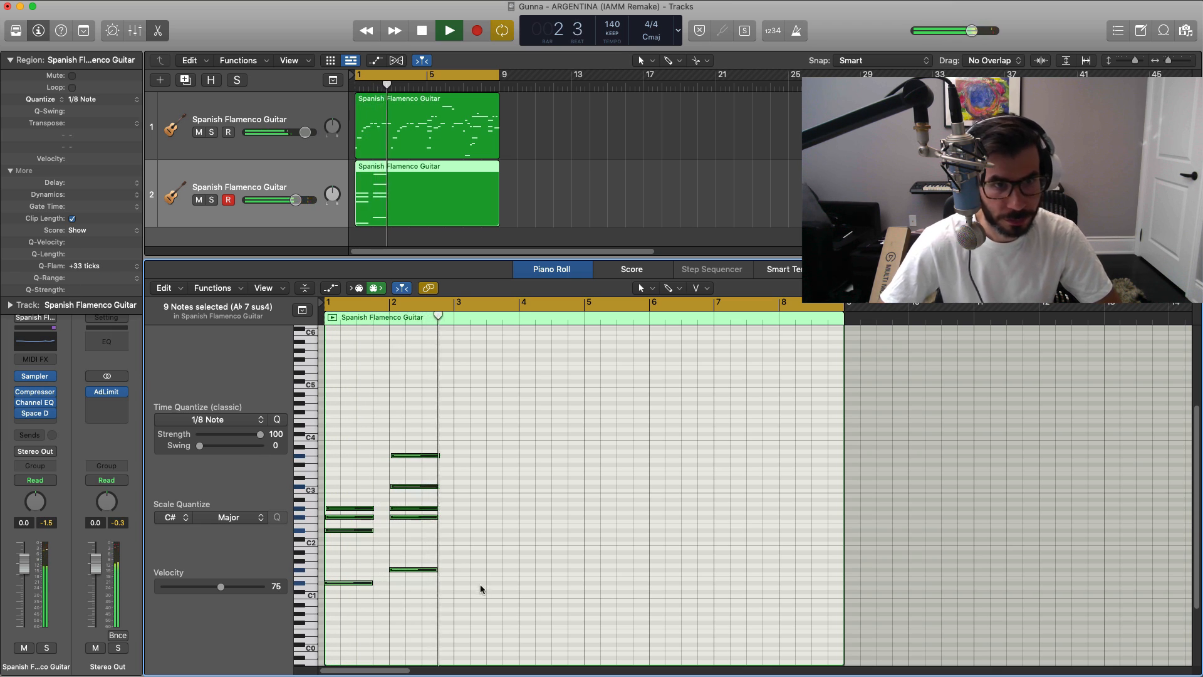
Step: Repeat the two-bar chord pattern three more times to fill all eight bars and play it back
key("space")
left_click_drag(490, 603, 333, 435)
key("super+r")
key("super+r")
key("super+r")
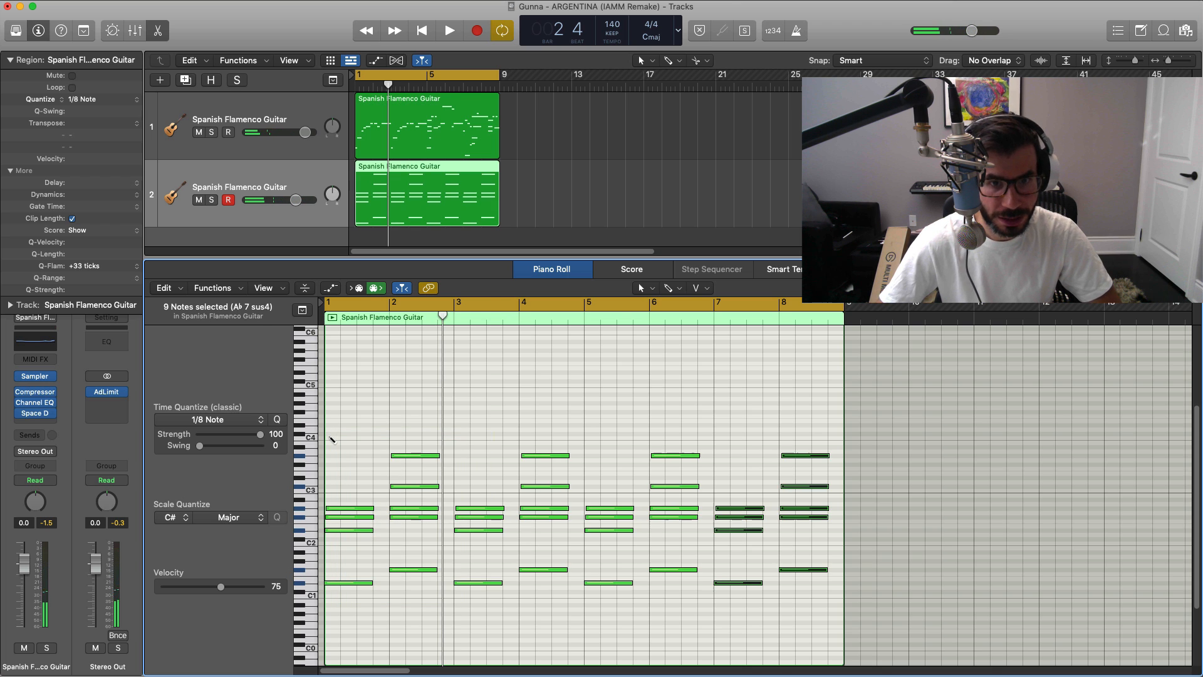
key("space")
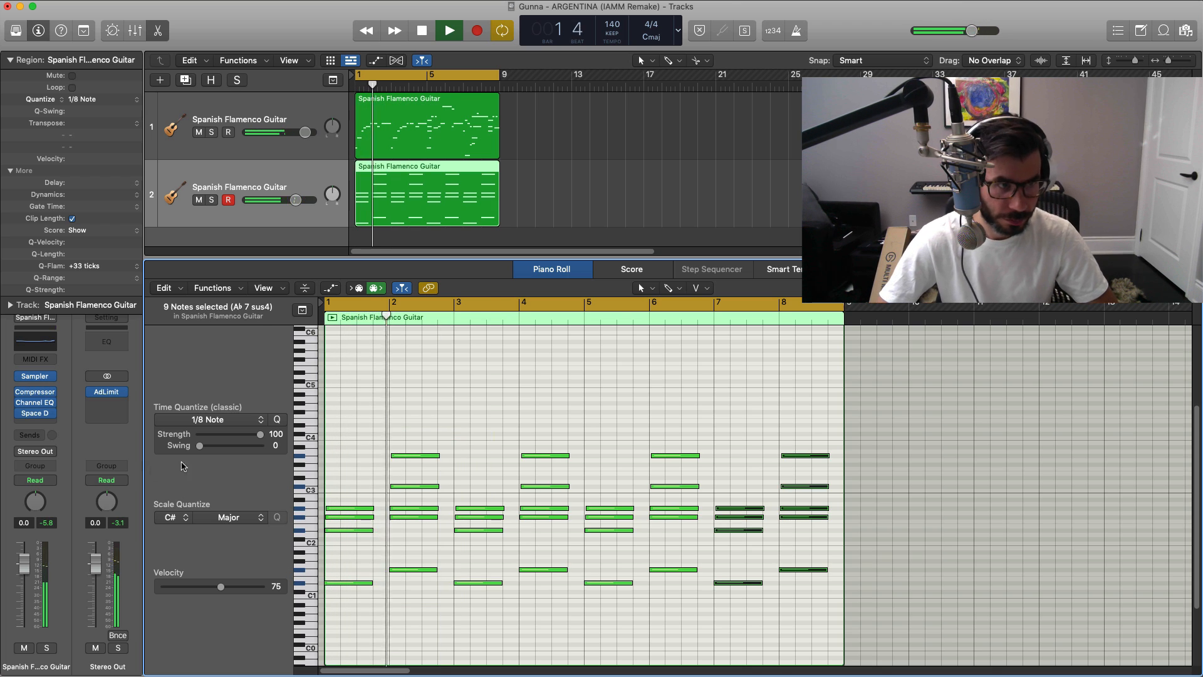
key("space")
Step: Reset the chord guitar's Channel EQ to its default setting
left_click(37, 406)
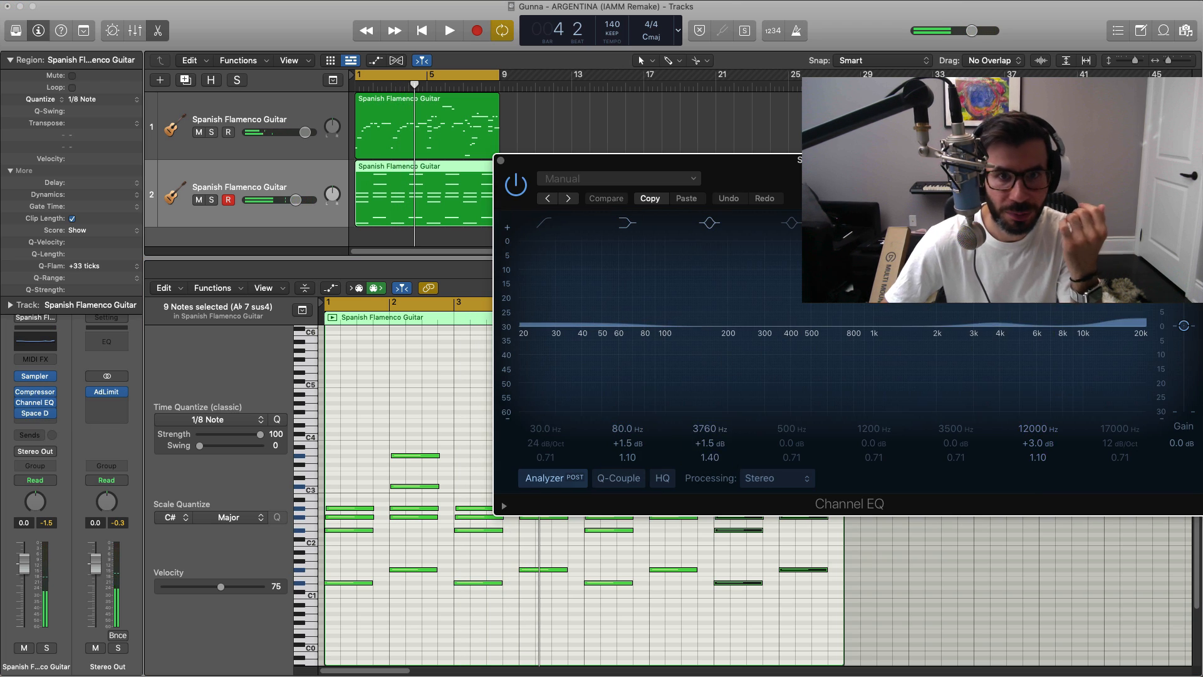
left_click_drag(668, 172, 649, 167)
left_click(401, 156)
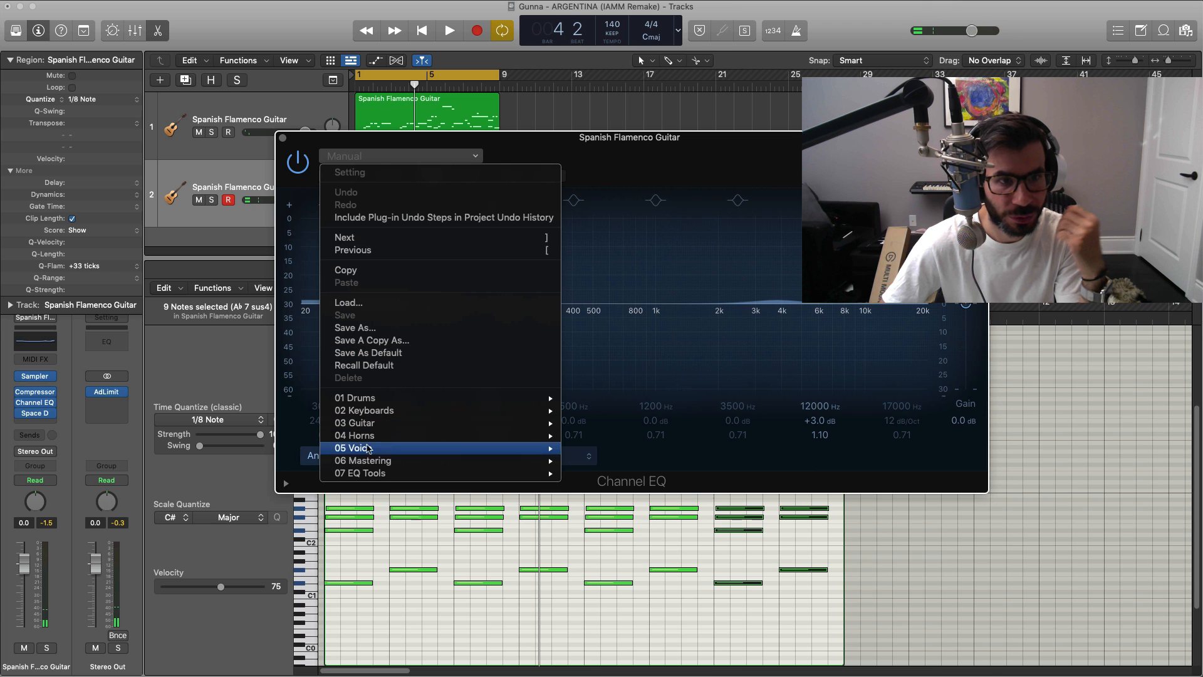
left_click(392, 369)
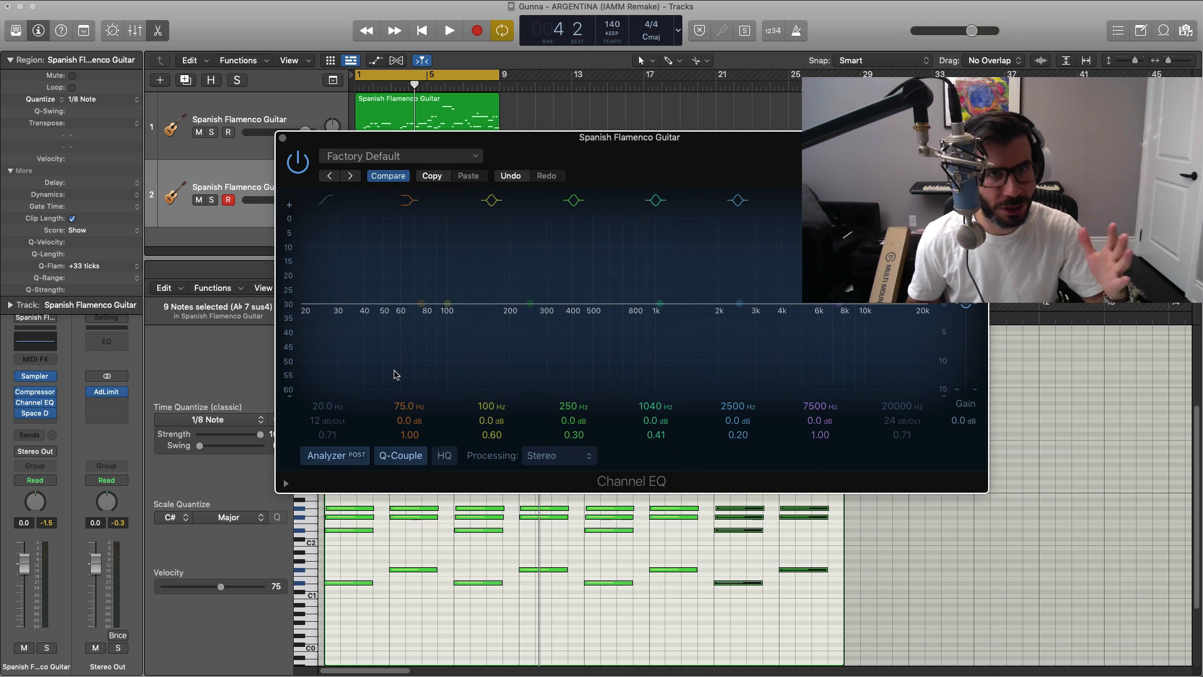
Step: Apply a low cut at 82 Hz with a 48 dB/Oct slope to the chord guitar's EQ during playback
key("space")
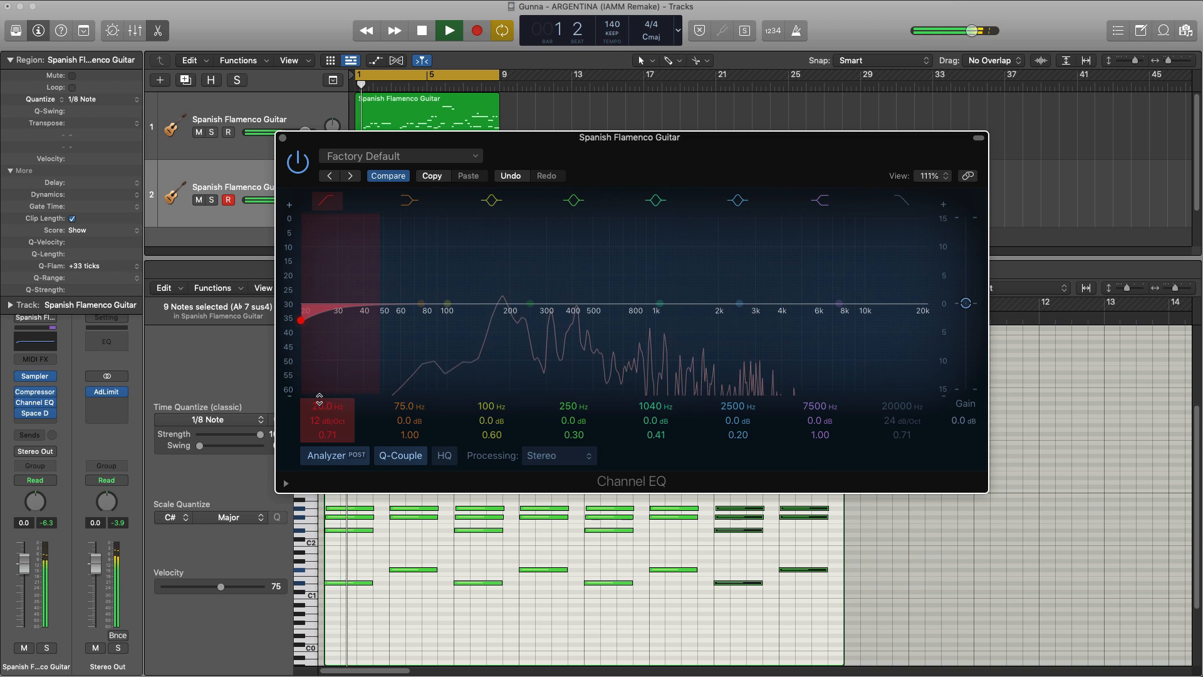
left_click_drag(315, 352, 456, 350)
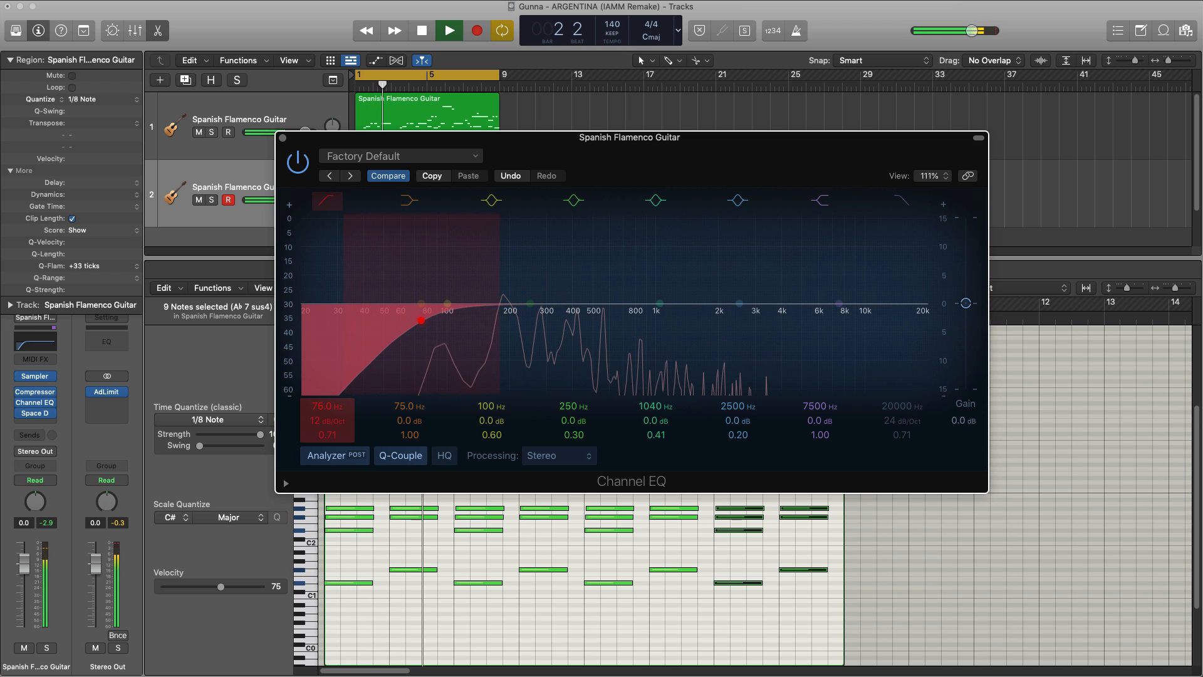
left_click_drag(322, 406, 326, 414)
key("space")
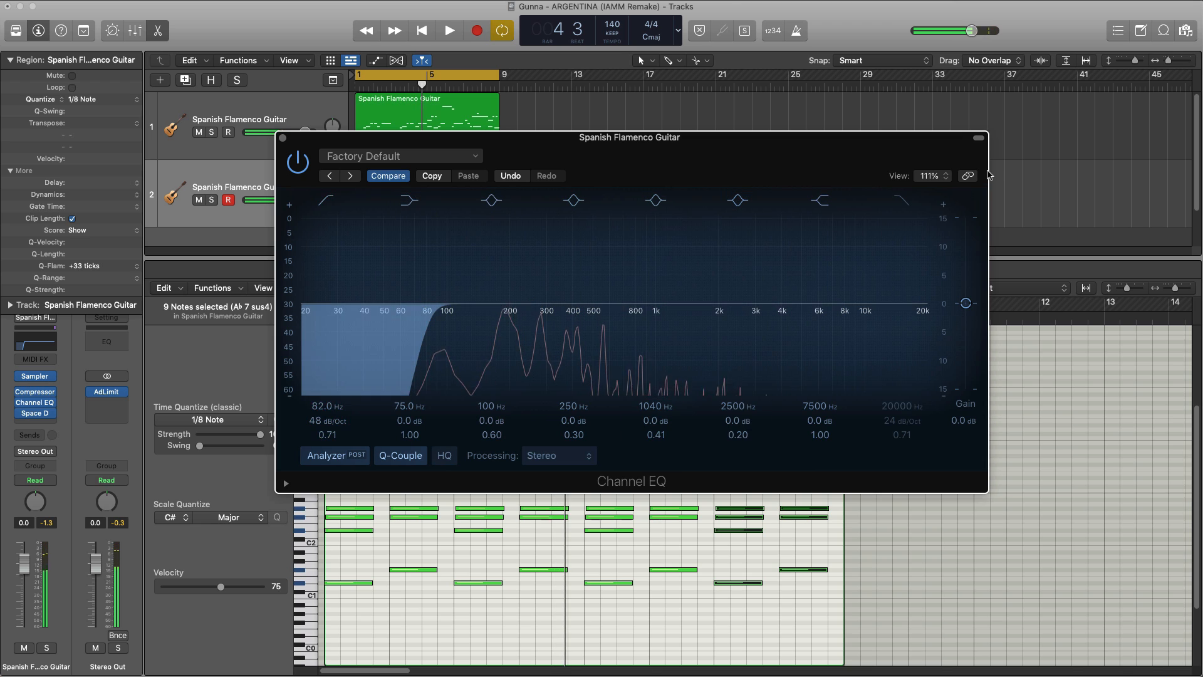
Step: Enable the chord guitar EQ's high cut at 3660 Hz with a 24 dB/Oct slope and close the EQ
left_click(905, 201)
key("space")
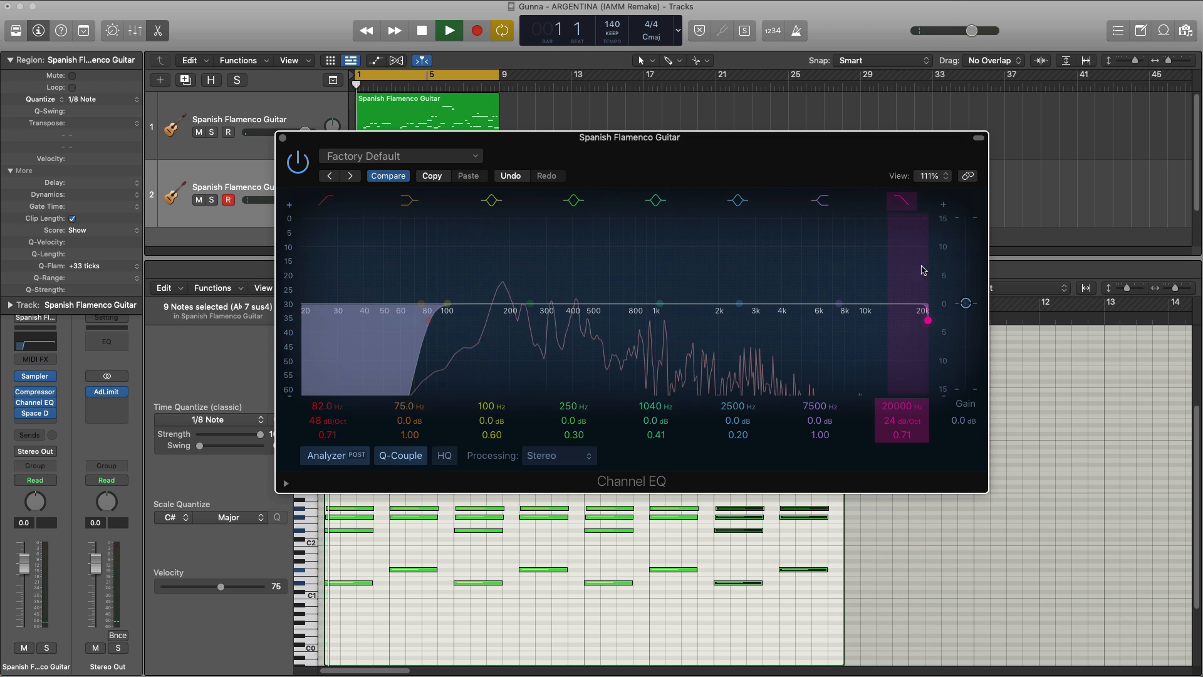
left_click_drag(897, 406, 897, 448)
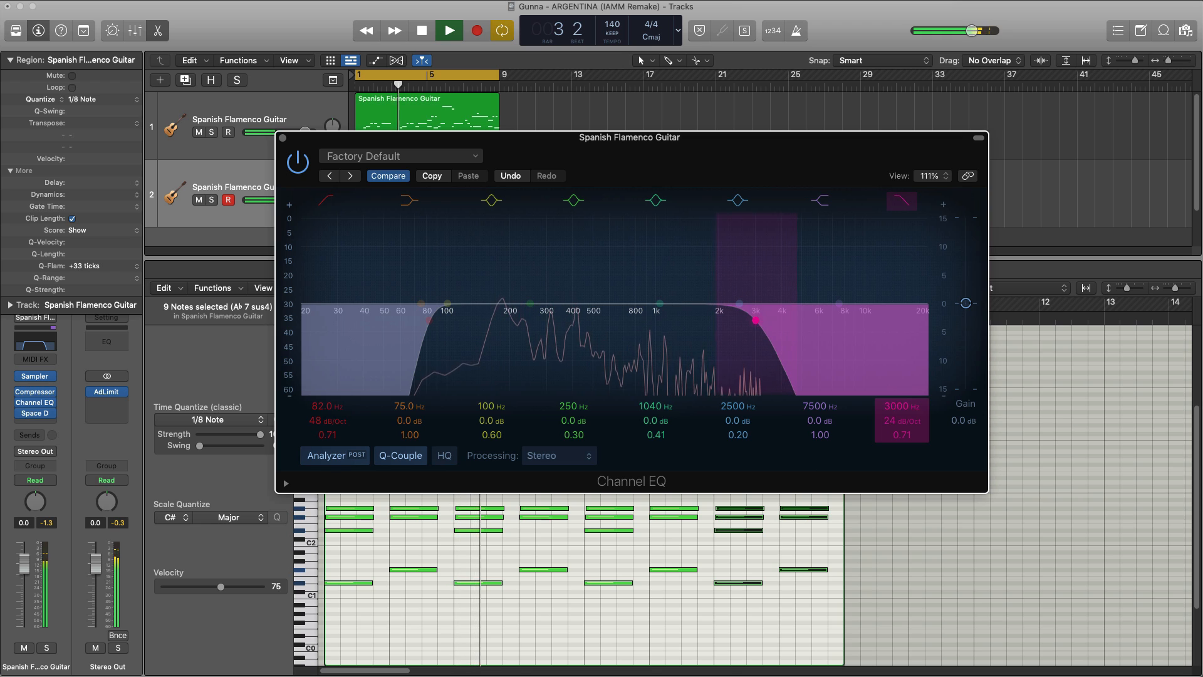
left_click_drag(897, 406, 897, 404)
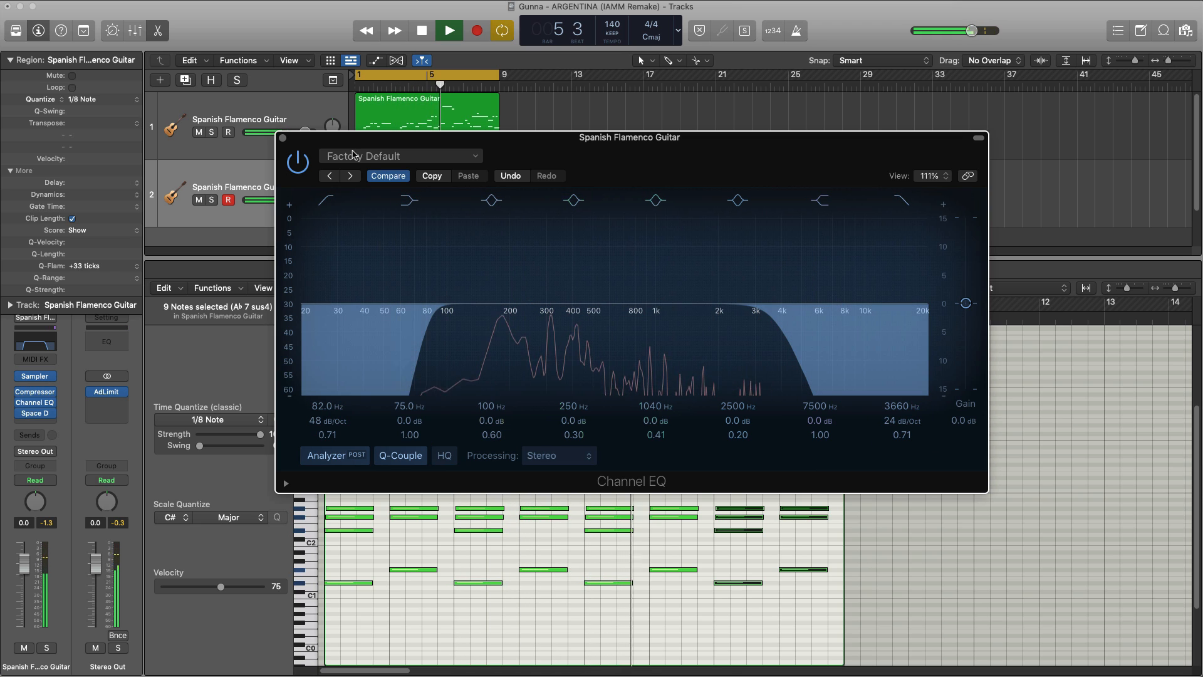
left_click(283, 139)
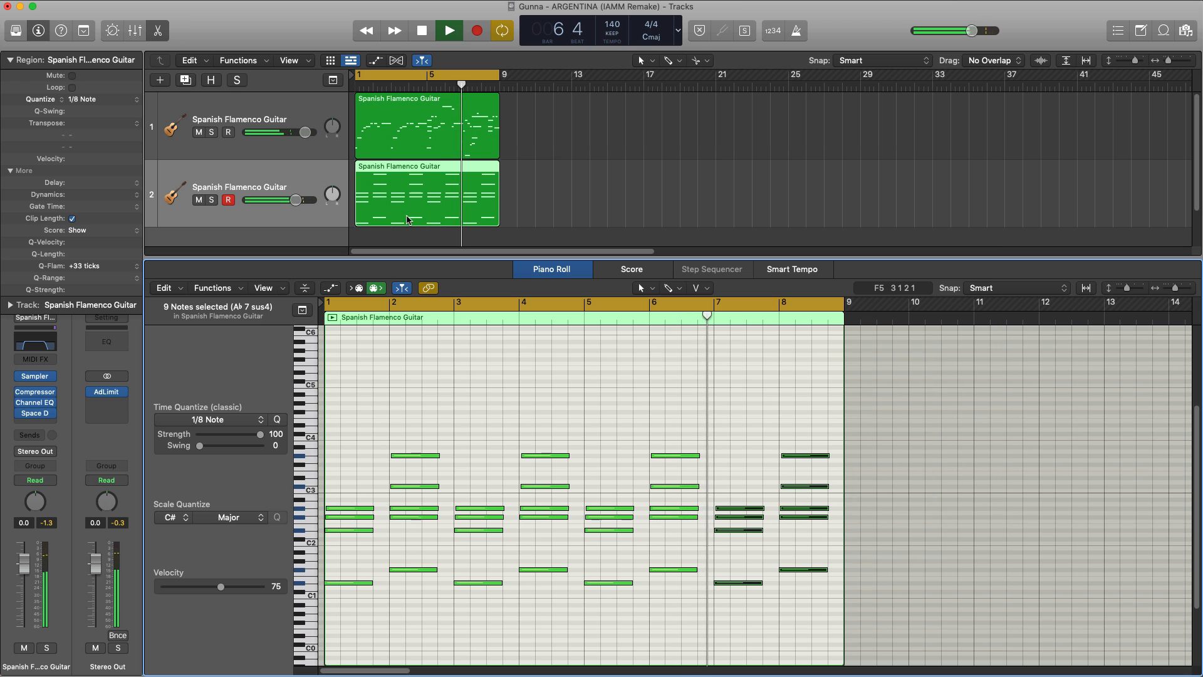
key("space")
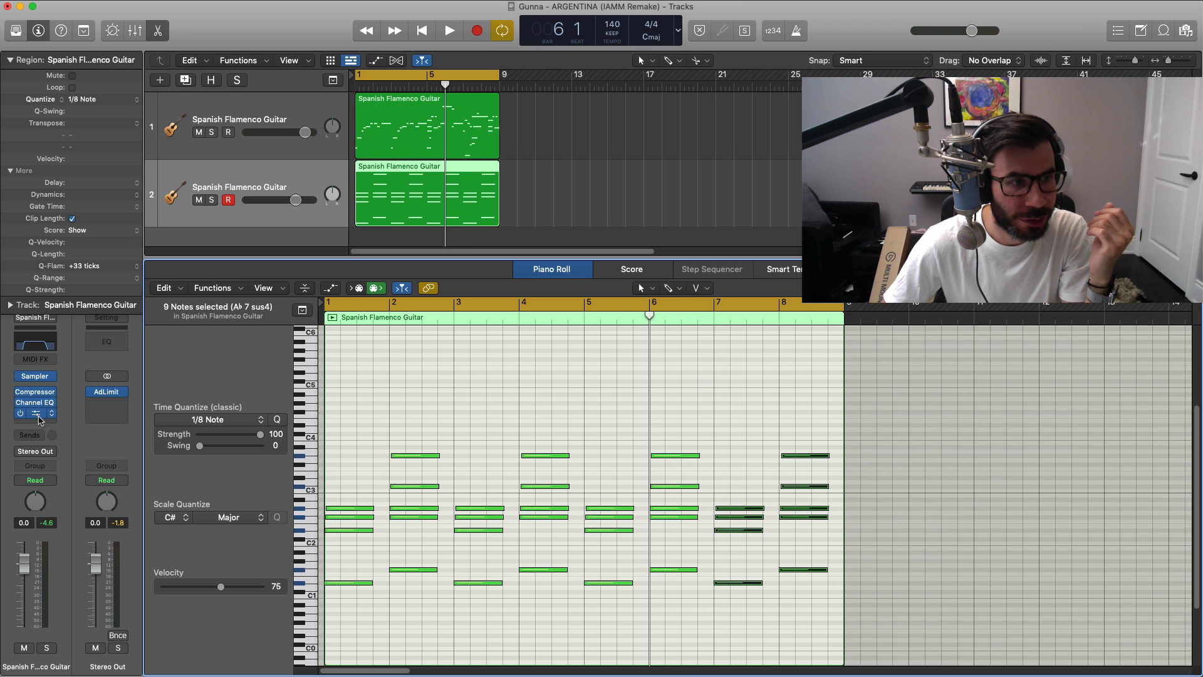
Step: Insert a Chorus between the chord guitar's Channel EQ and Space Designer, auditioning presets and choosing Mega Wide Chorus
left_click_drag(38, 414, 39, 422)
left_click(38, 402)
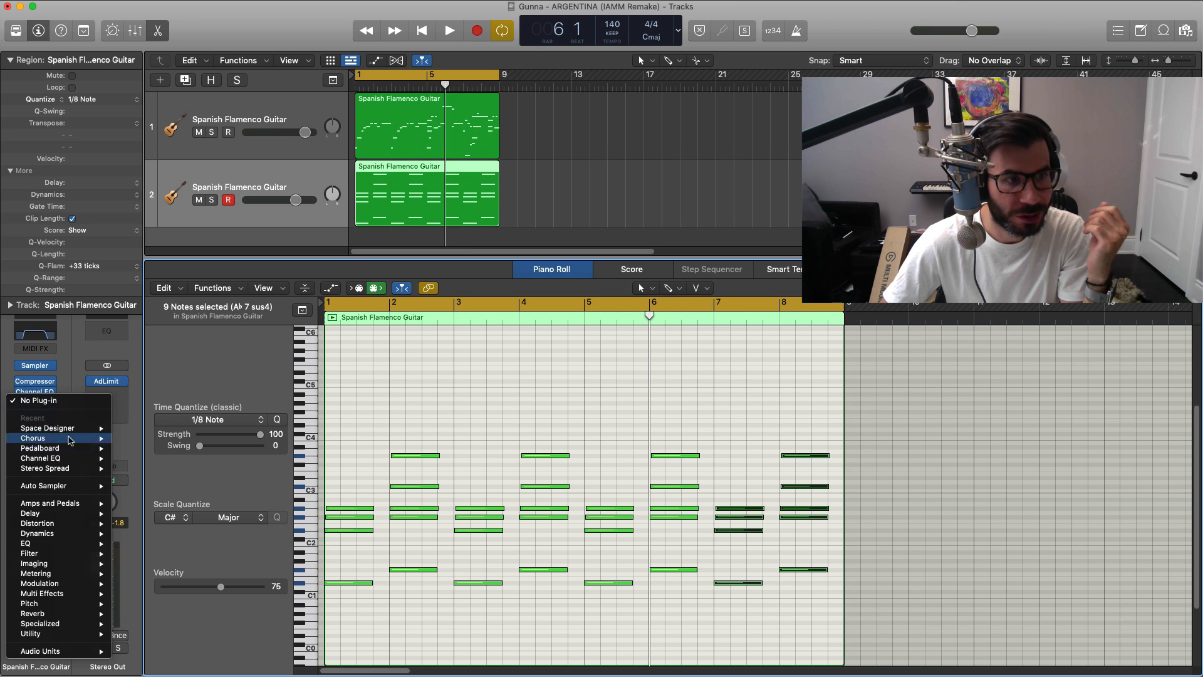
left_click(32, 445)
left_click(566, 199)
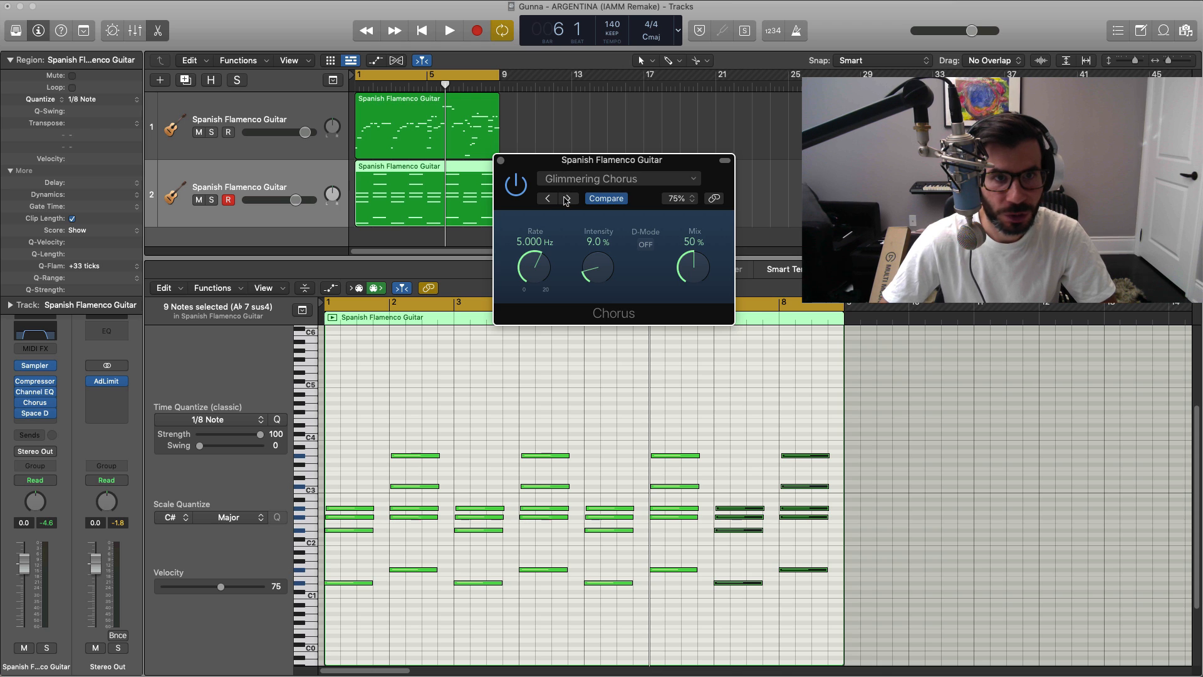
key("space")
left_click(567, 199)
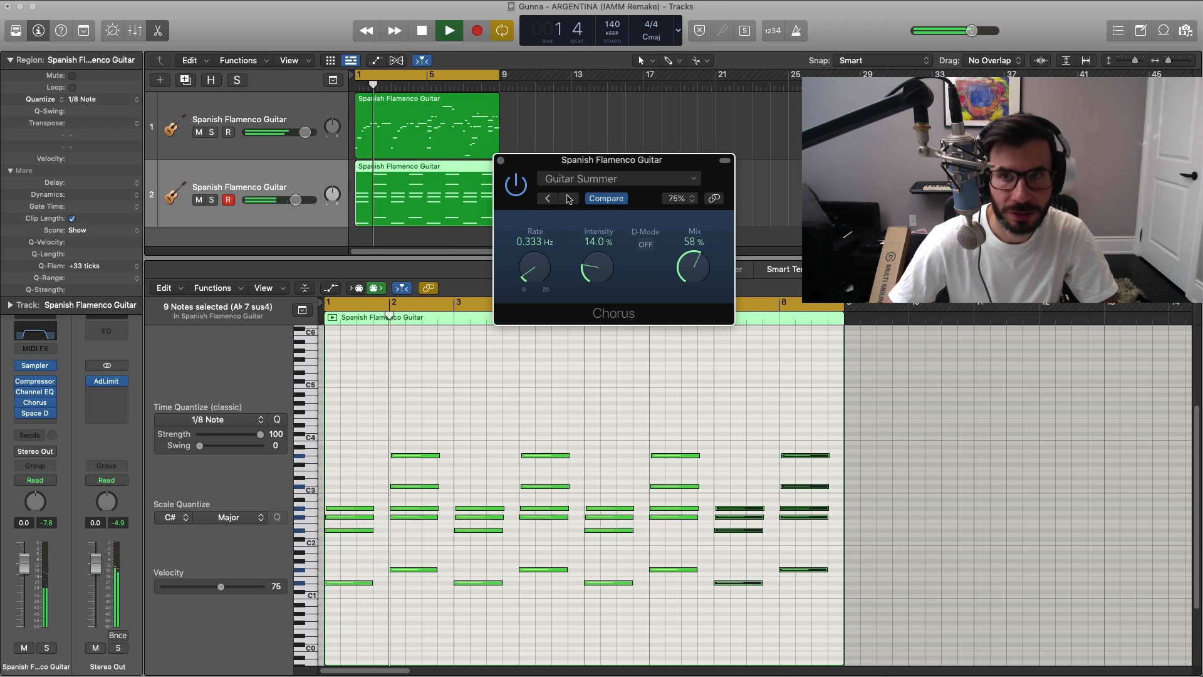
left_click(568, 198)
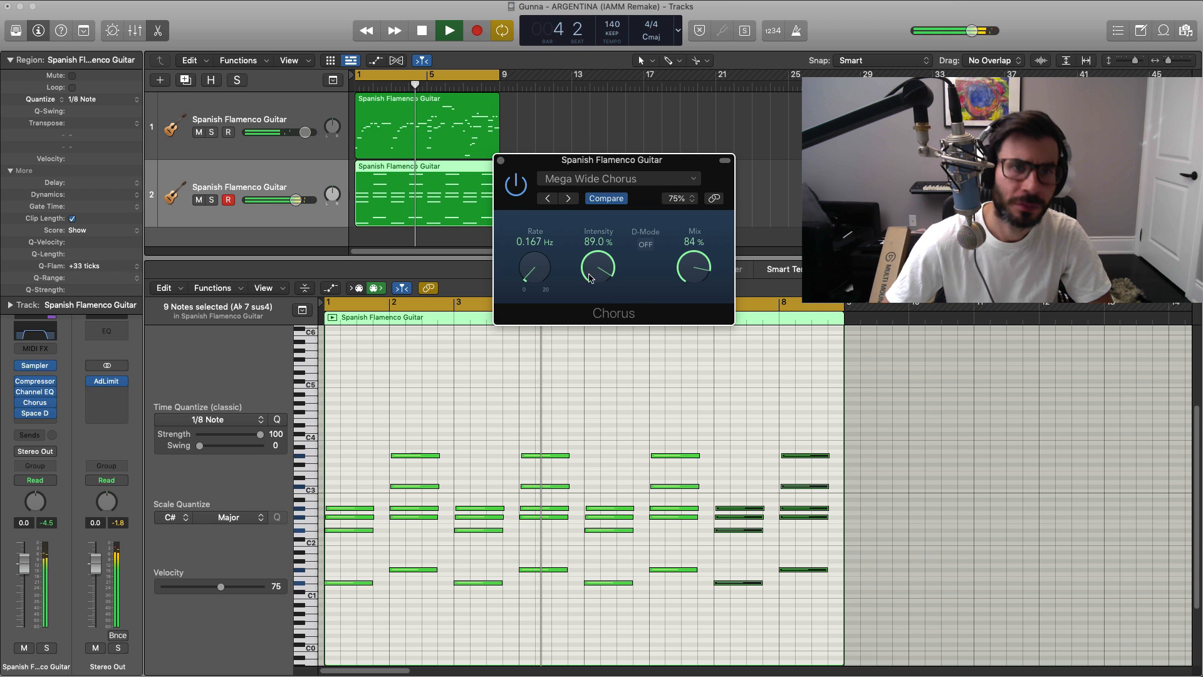
left_click(500, 163)
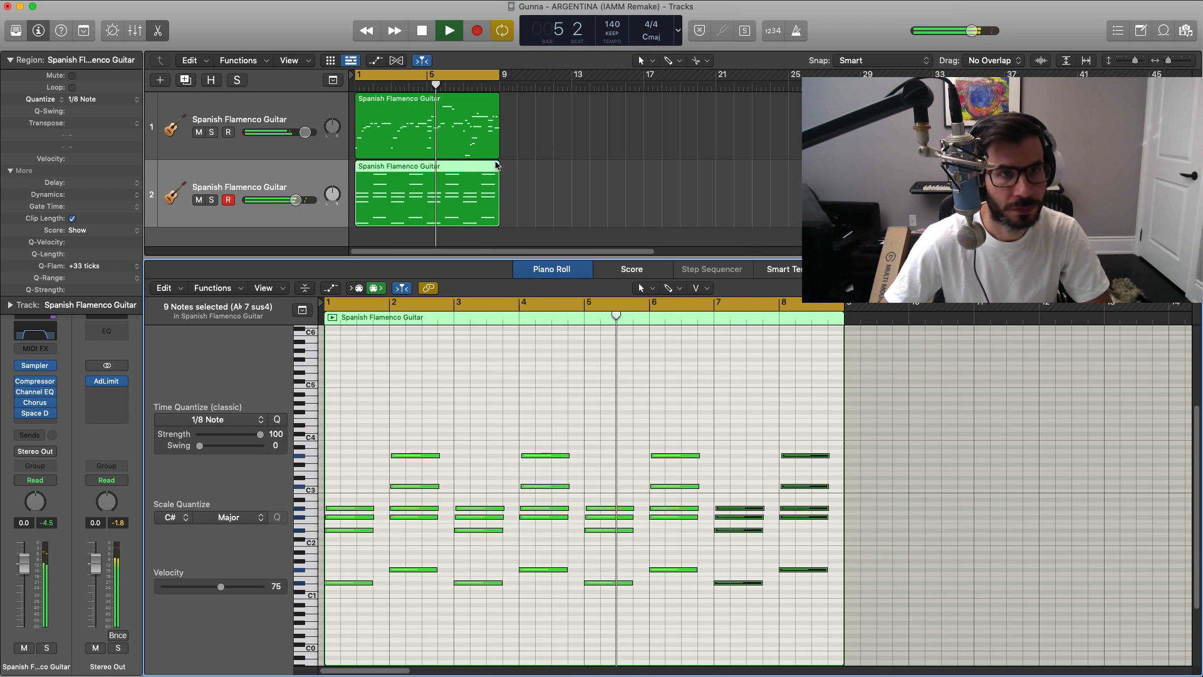
key("space")
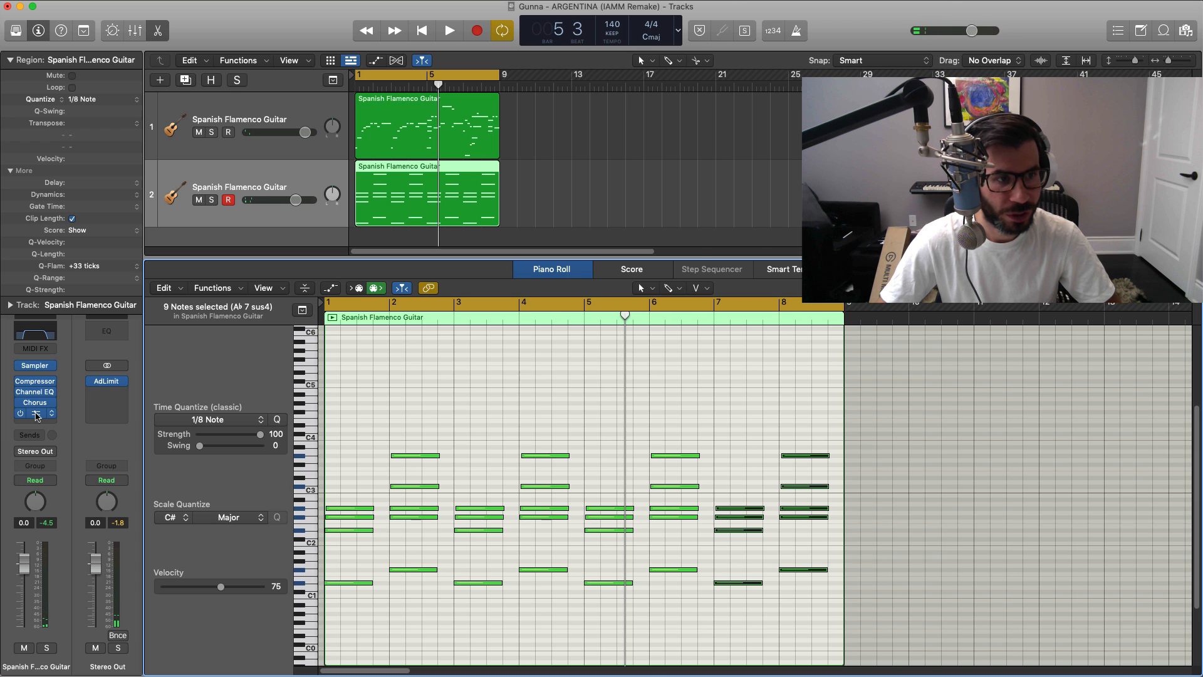
Step: Reset the chord guitar's Space Designer reverb to its factory default
left_click(36, 414)
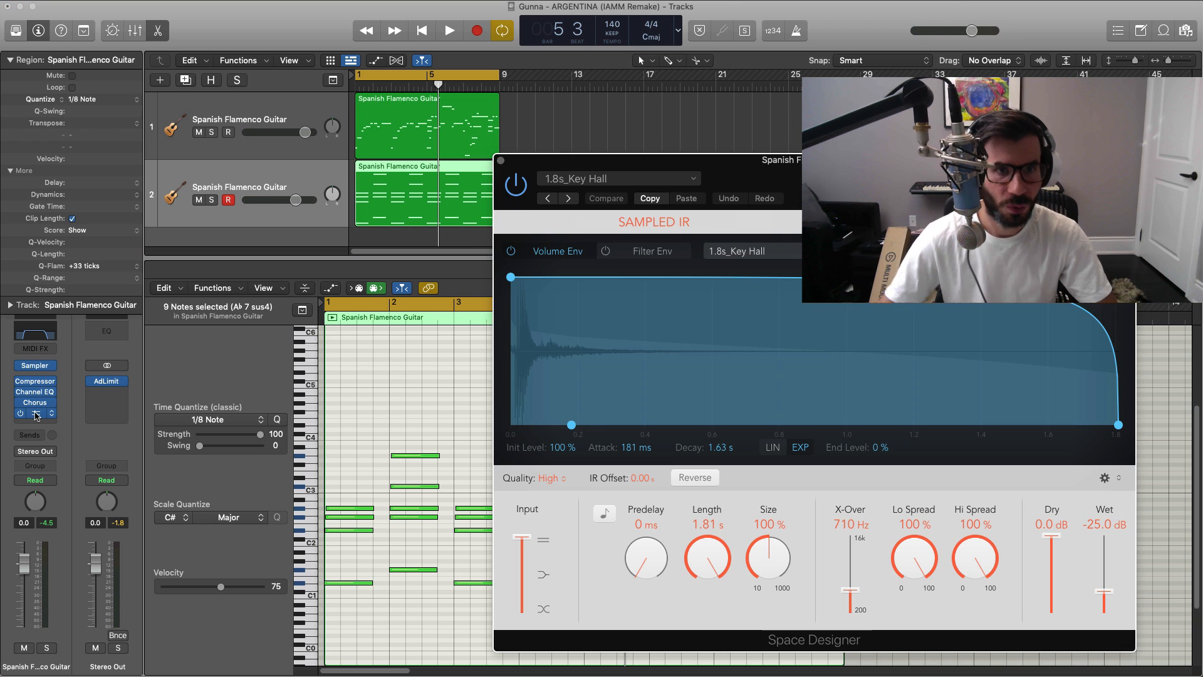
left_click(619, 178)
left_click(582, 387)
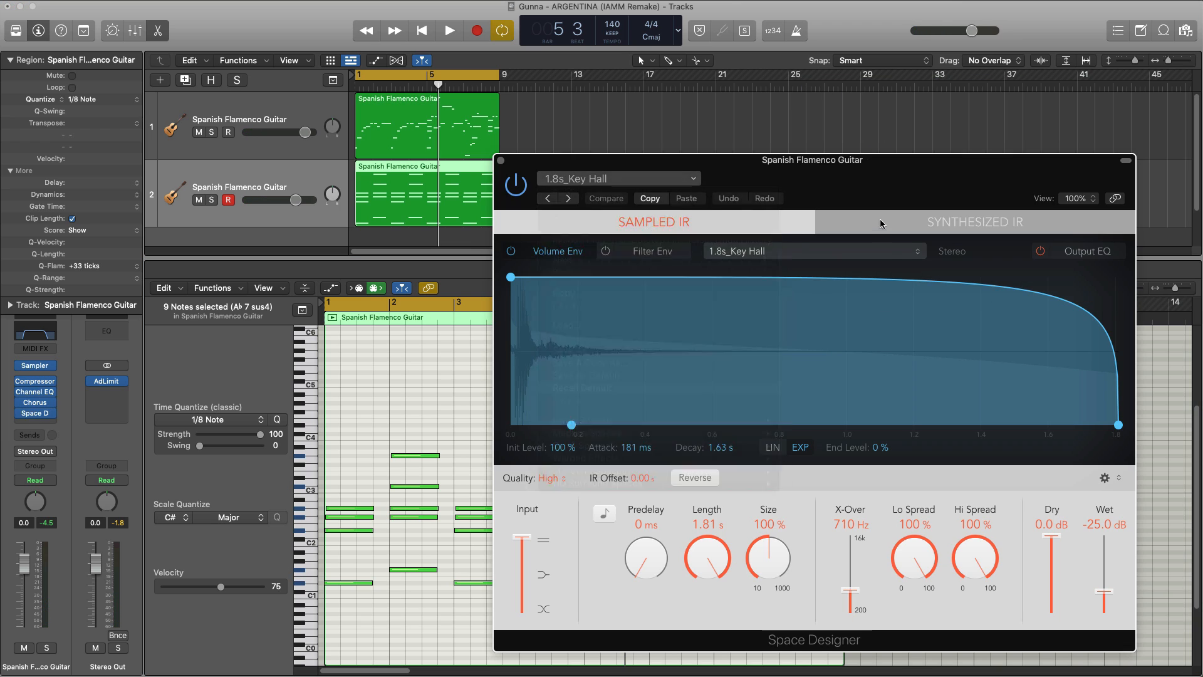
left_click_drag(815, 173, 651, 115)
Step: Set the reverb's size to 400% and its length to 2.85 s while auditioning the chords
key("space")
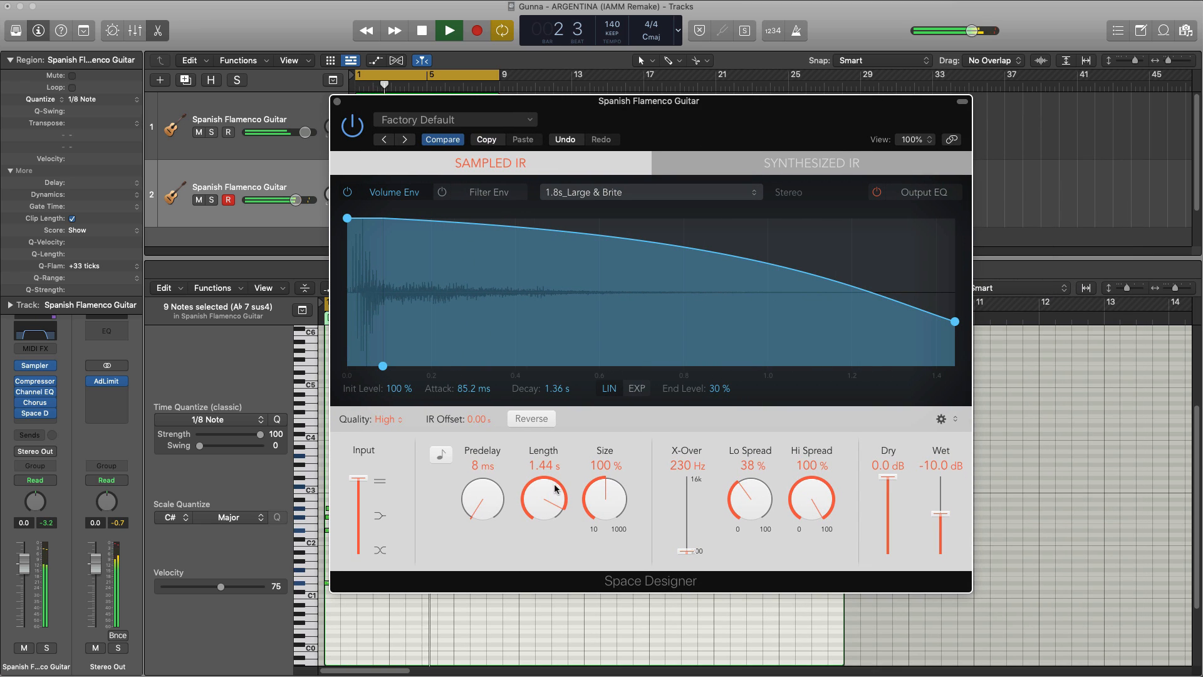
left_click_drag(601, 517, 600, 505)
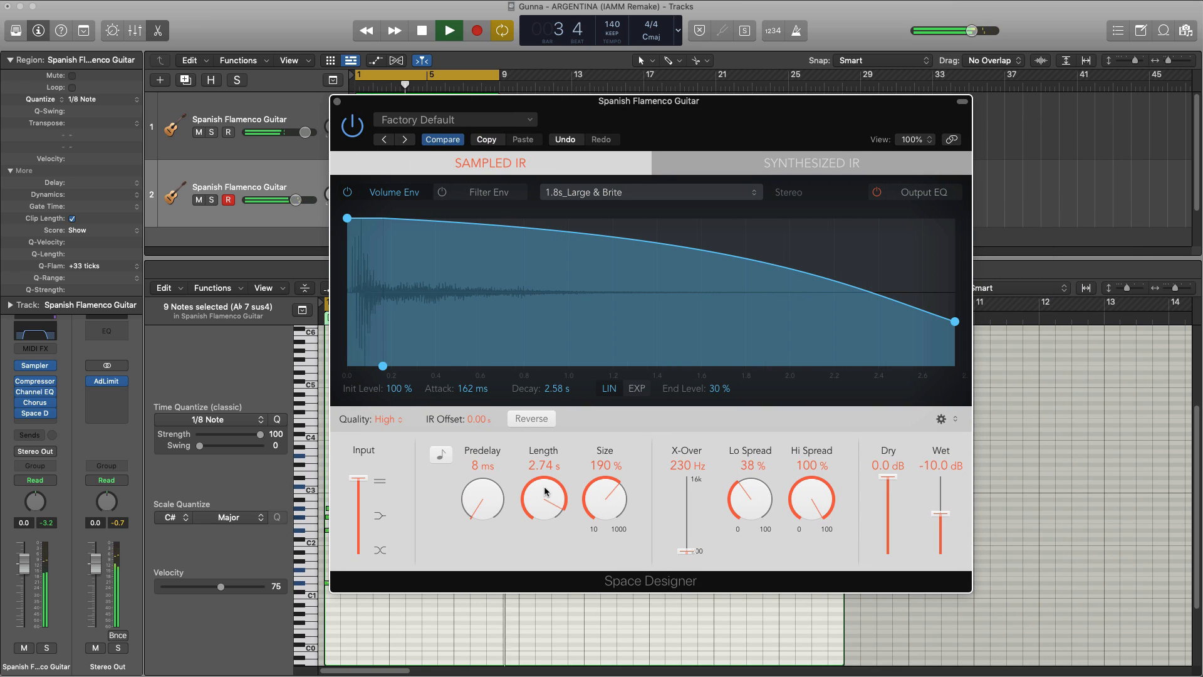
left_click_drag(617, 478, 606, 456)
left_click(603, 494, "alt")
key("space")
left_click_drag(605, 499, 611, 501)
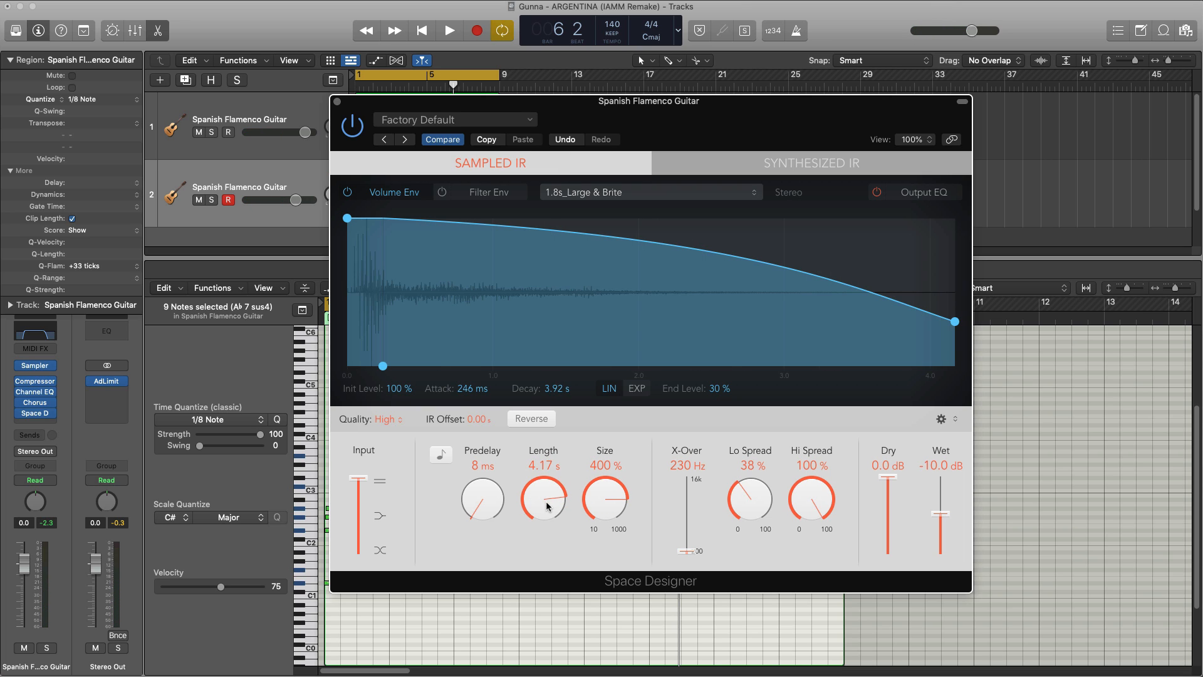
left_click_drag(548, 505, 547, 508)
key("space")
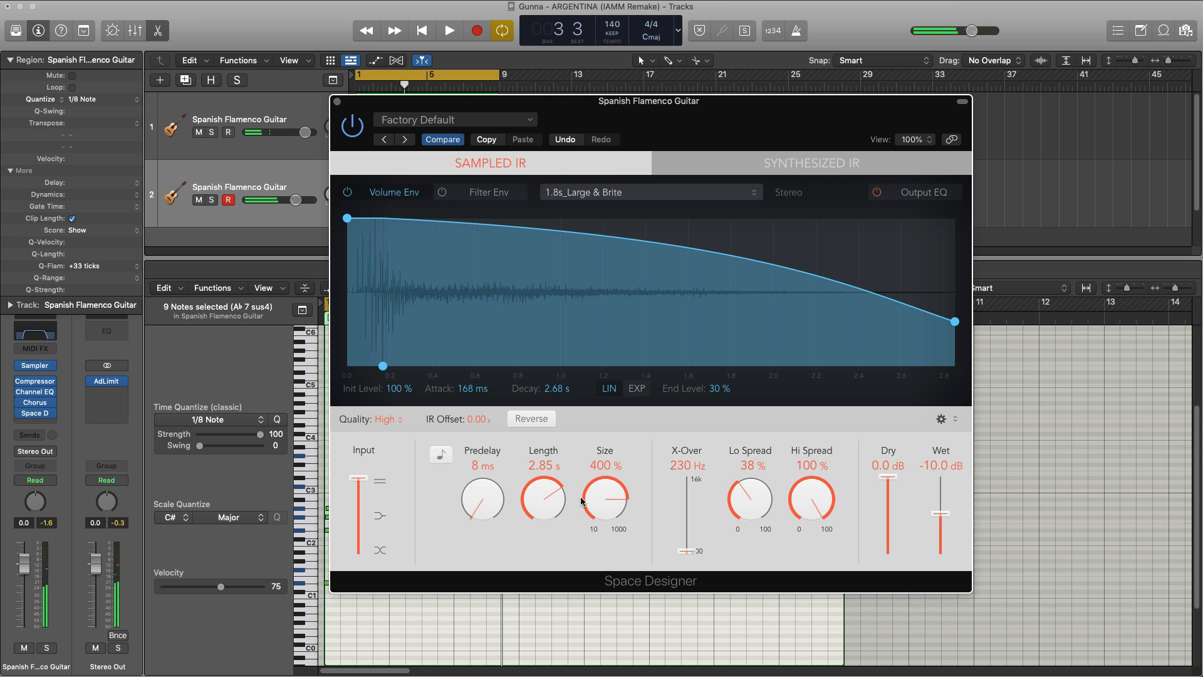
Step: Lower the reverb's wet level to -24 dB during playback and close Space Designer
key("space")
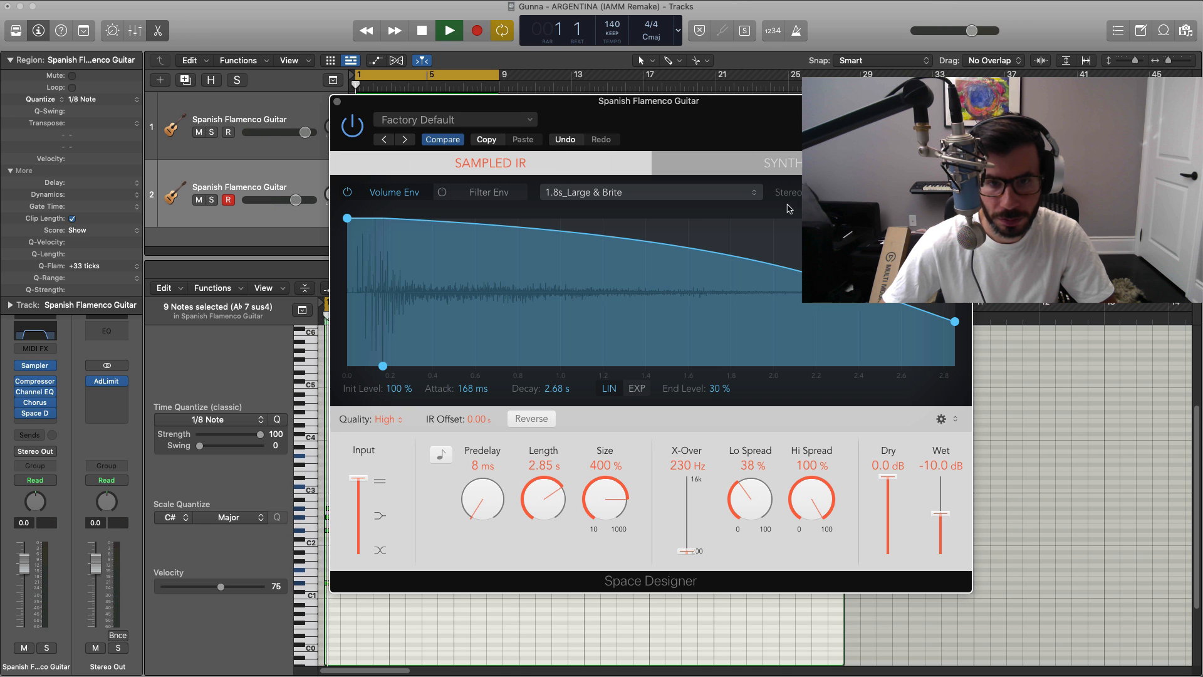
left_click_drag(940, 514, 940, 528)
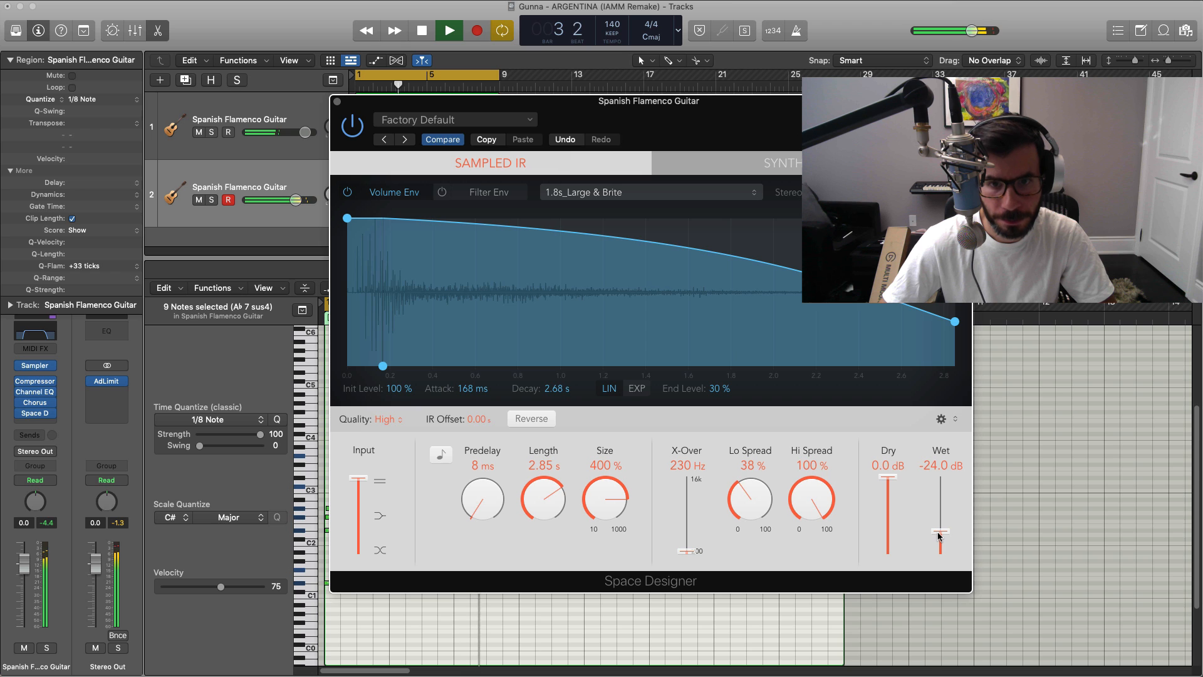
left_click(337, 101)
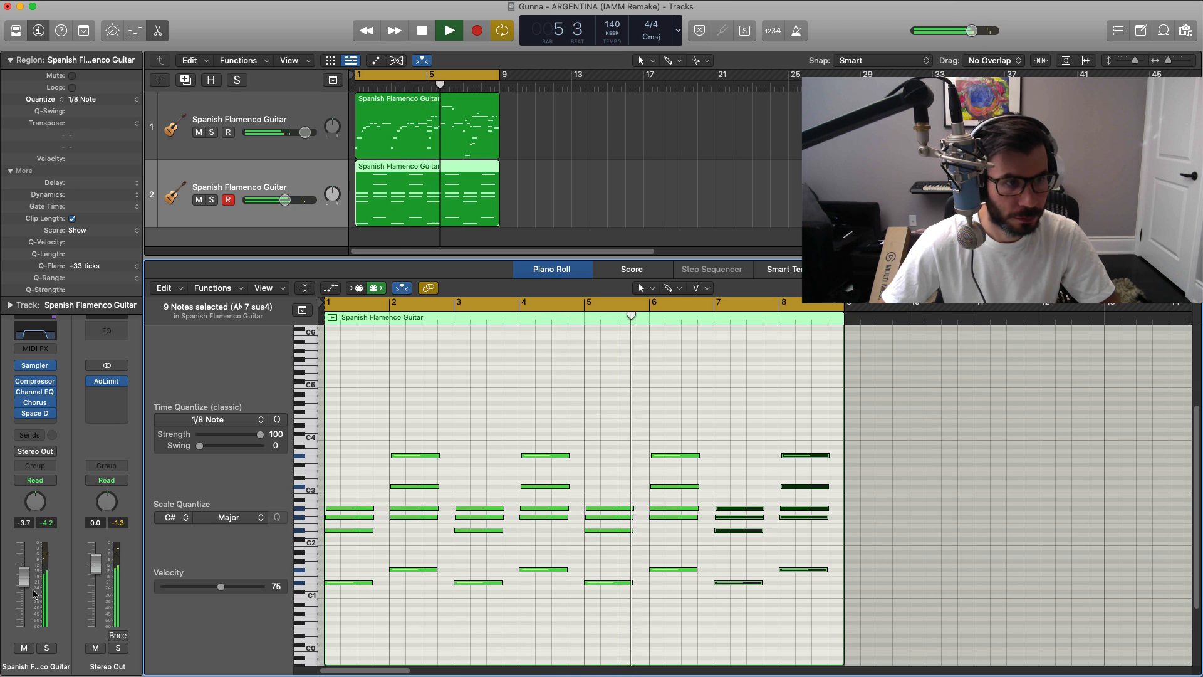
Step: Lower the chord guitar track's volume to -7.4 dB against the melody and close the Piano Roll
left_click_drag(24, 574, 26, 588)
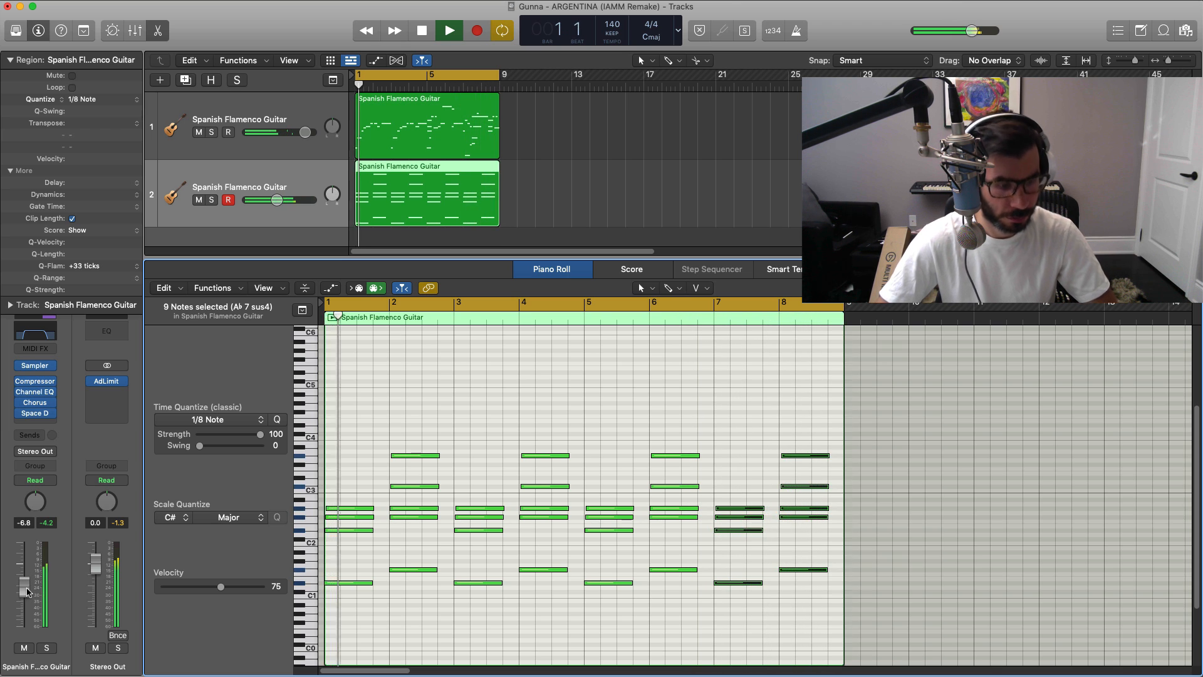
key("x")
key("x")
left_click_drag(27, 592, 27, 594)
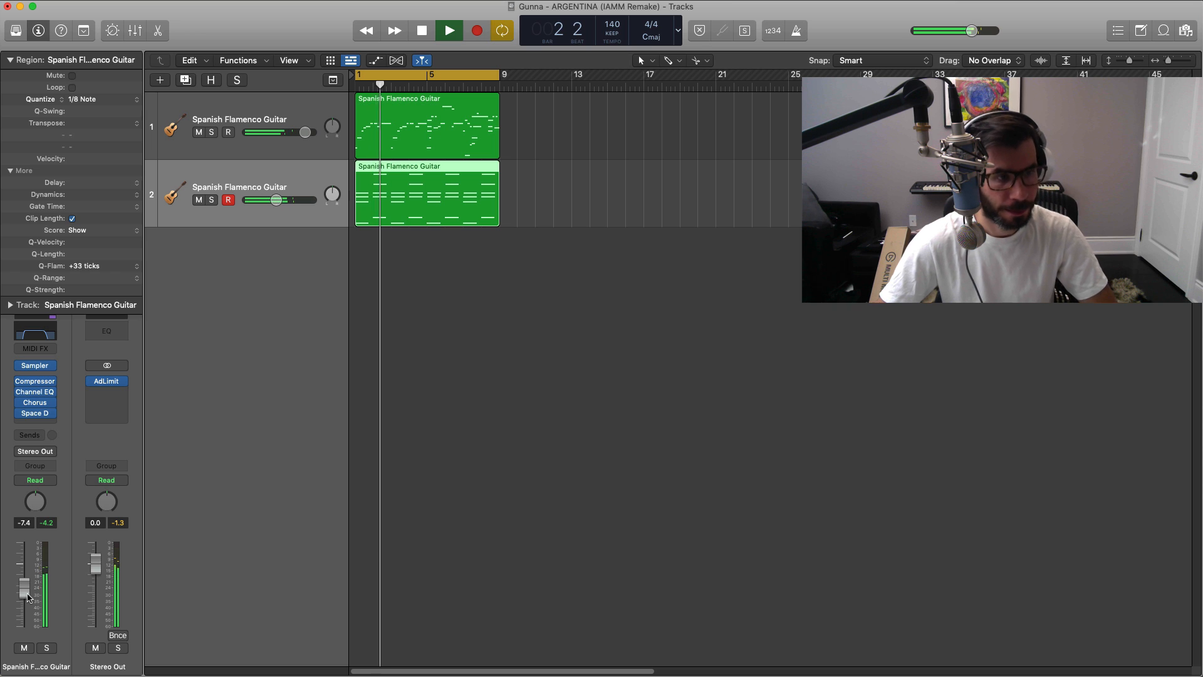
key("space")
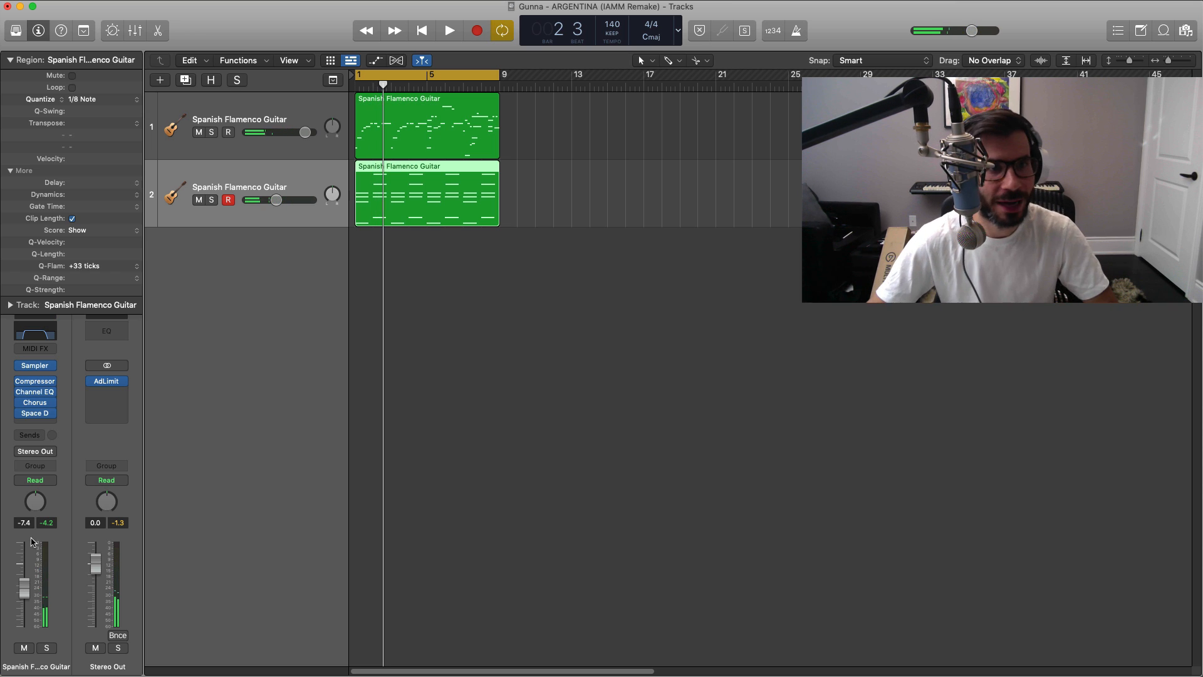
Step: Duplicate both guitar regions to start at bar 9 and move the cycle range to bars 9 through 17
left_click_drag(591, 282, 420, 137)
key("super+r")
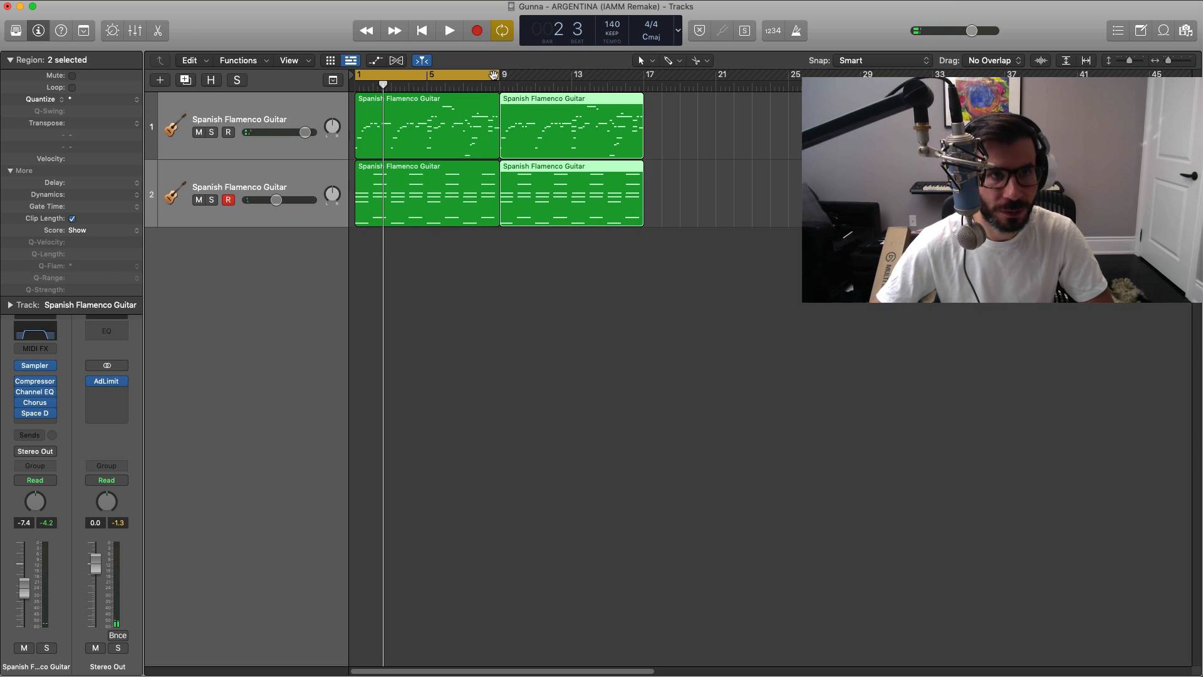
left_click_drag(511, 80, 644, 79)
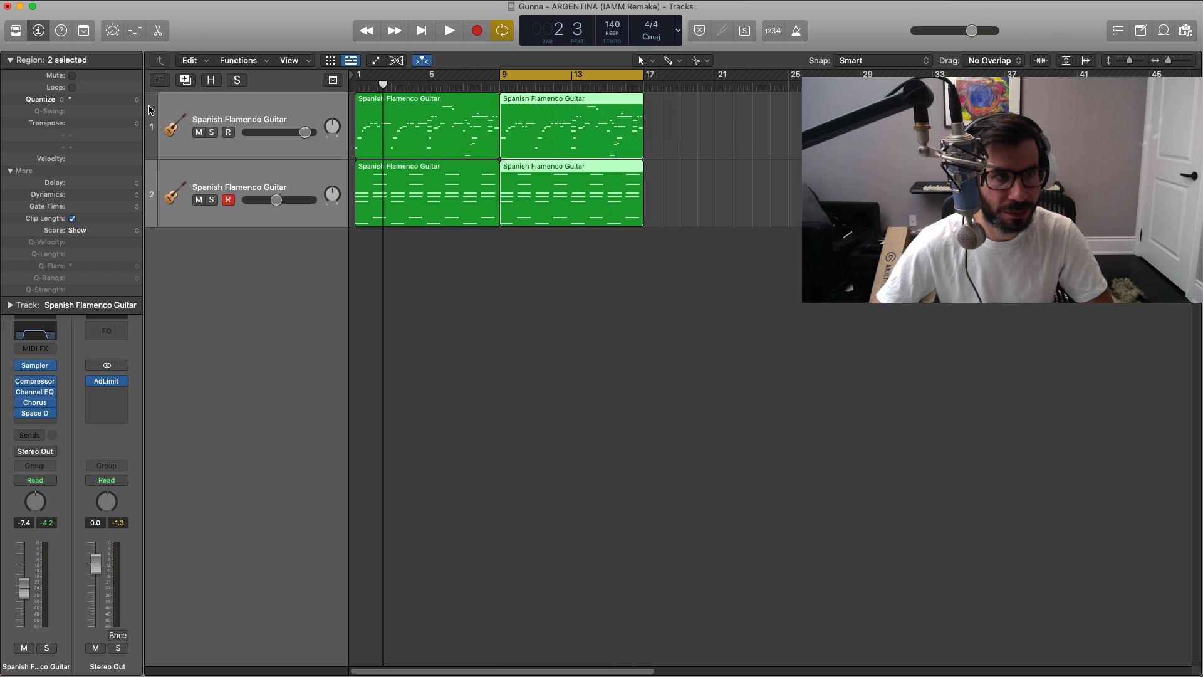
Step: Create a third, empty software instrument track and open the sound library for it
left_click(163, 80)
key("Return")
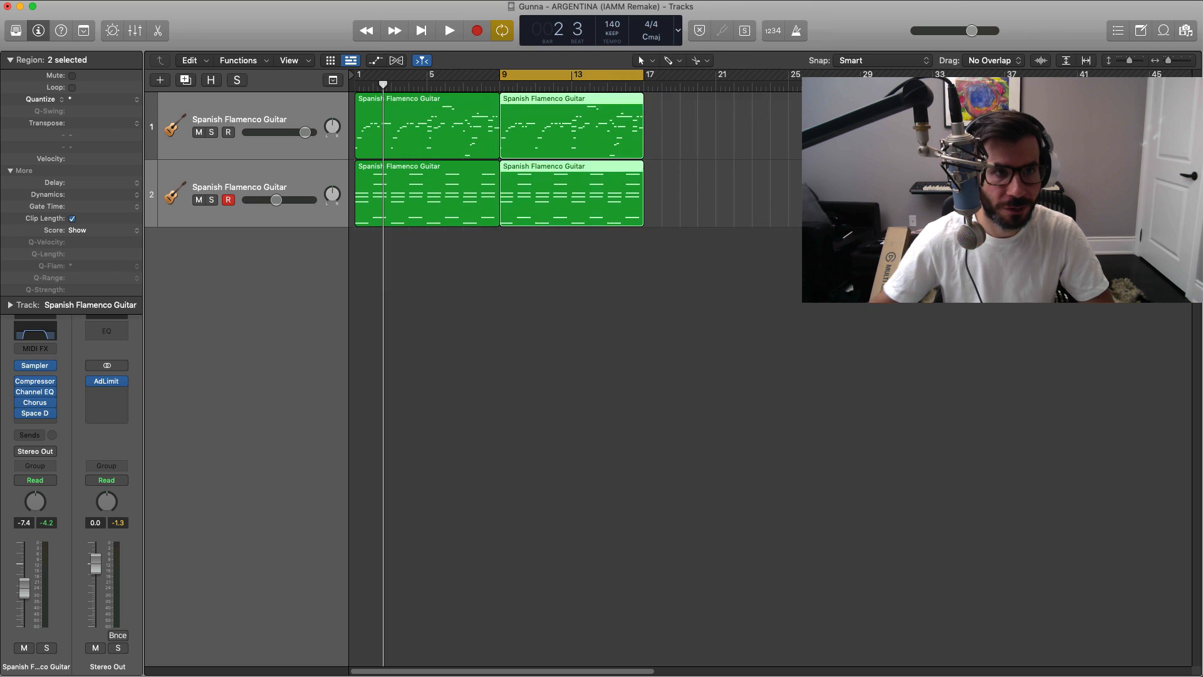
left_click(16, 33)
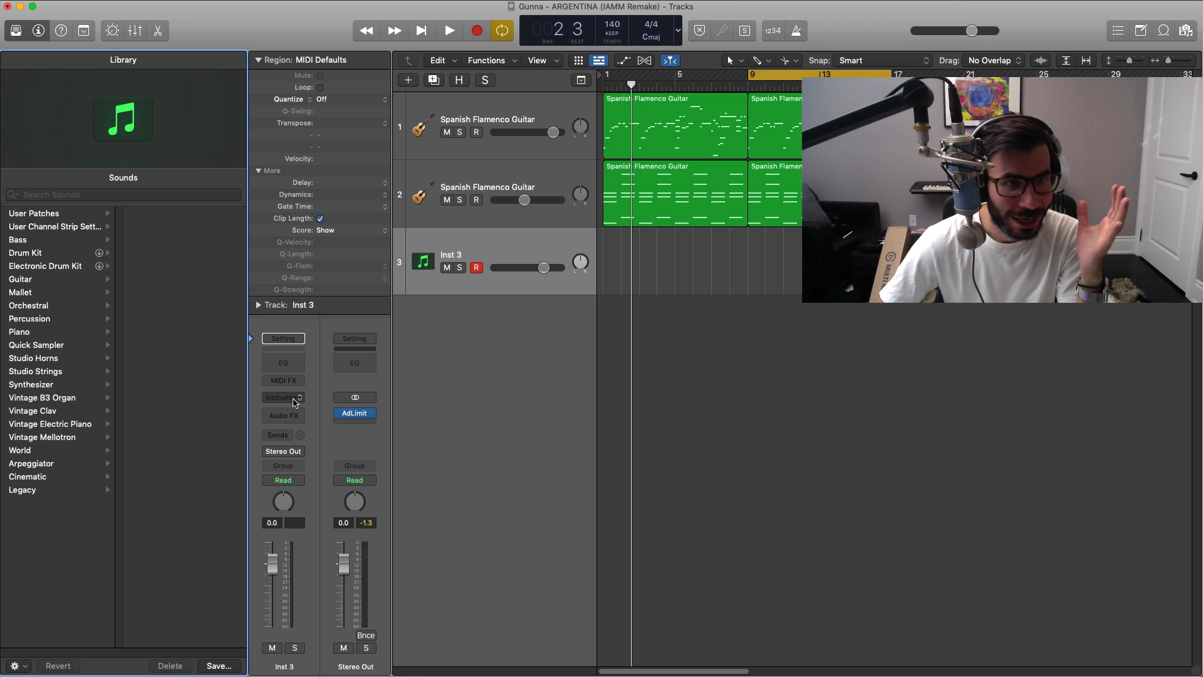
Step: Load Alchemy as the instrument on the third track and hide the sound library
left_click(295, 403)
left_click(304, 450)
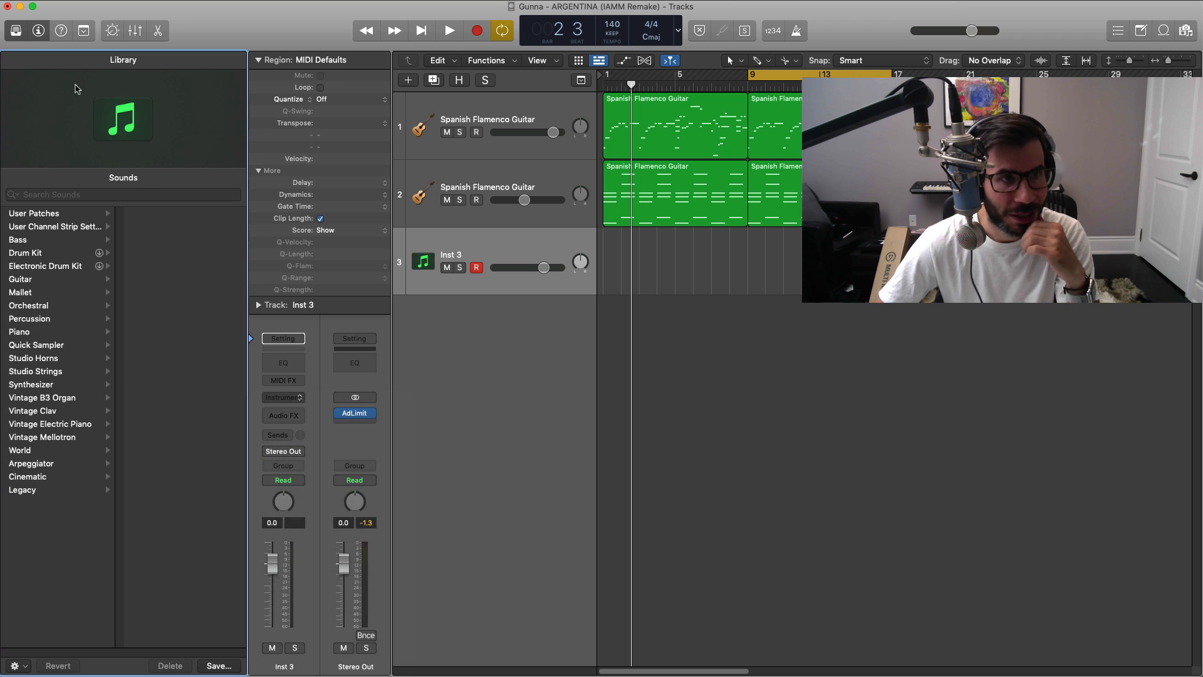
left_click(15, 30)
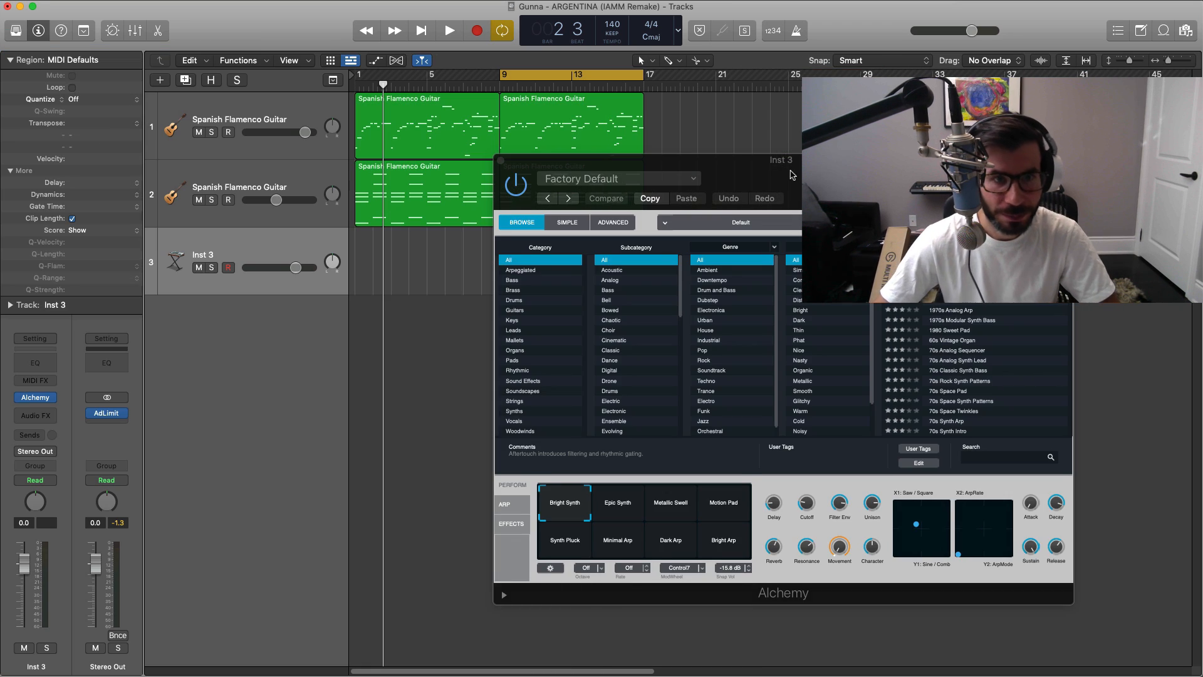
Step: Choose the Choir-Female-Eh preset from Alchemy's Vocals category and close the plug-in window
left_click_drag(793, 175, 656, 133)
left_click(386, 380)
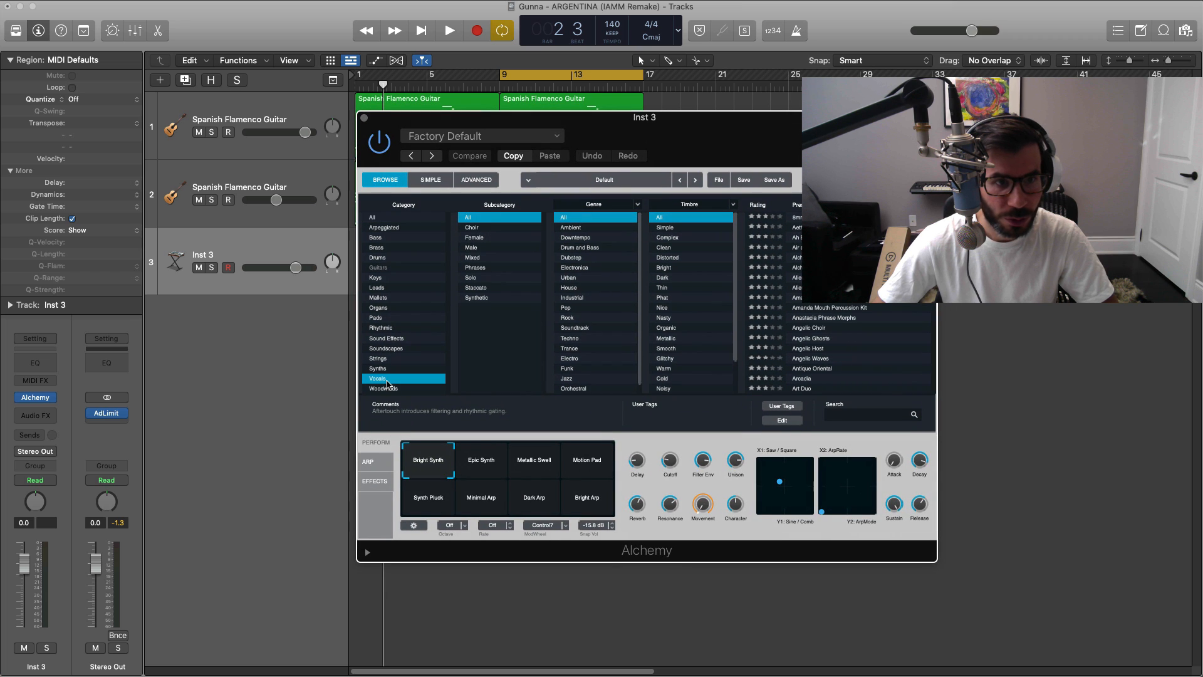
scroll(825, 280, "down", 10)
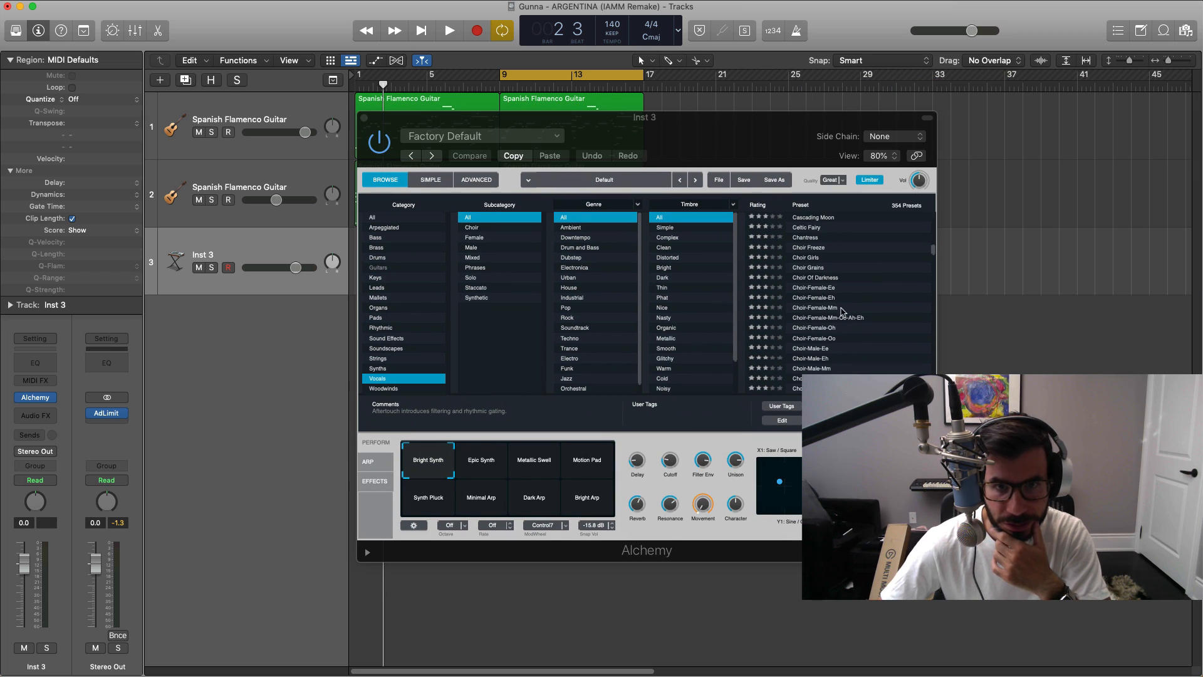
left_click(815, 297)
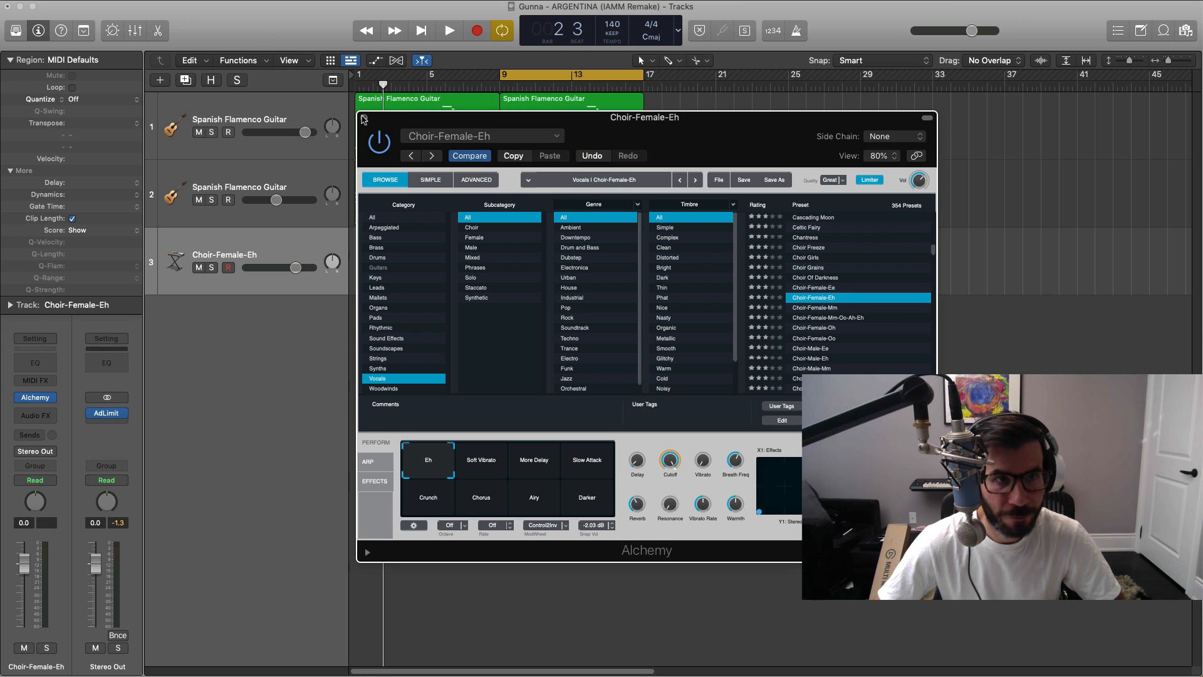
left_click(364, 119)
Step: Create an empty MIDI region on the choir track spanning bars 9 to 17 and open it in the Piano Roll
left_click(516, 258, "super")
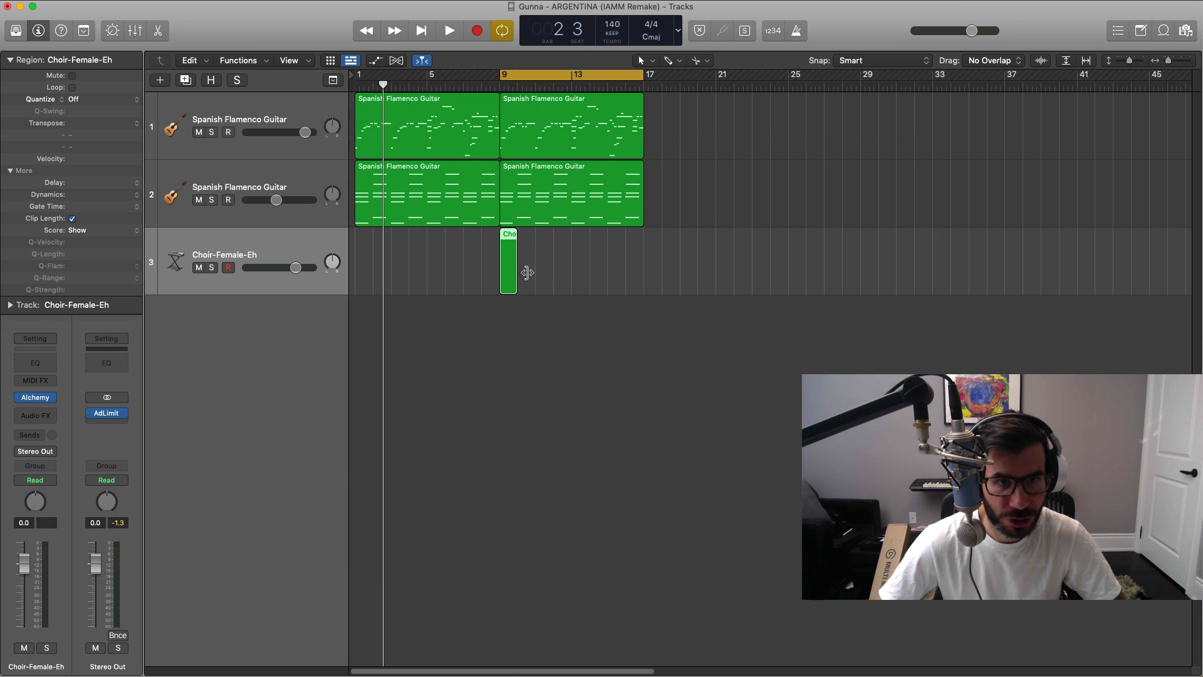
left_click_drag(527, 273, 636, 279)
double_click(591, 271)
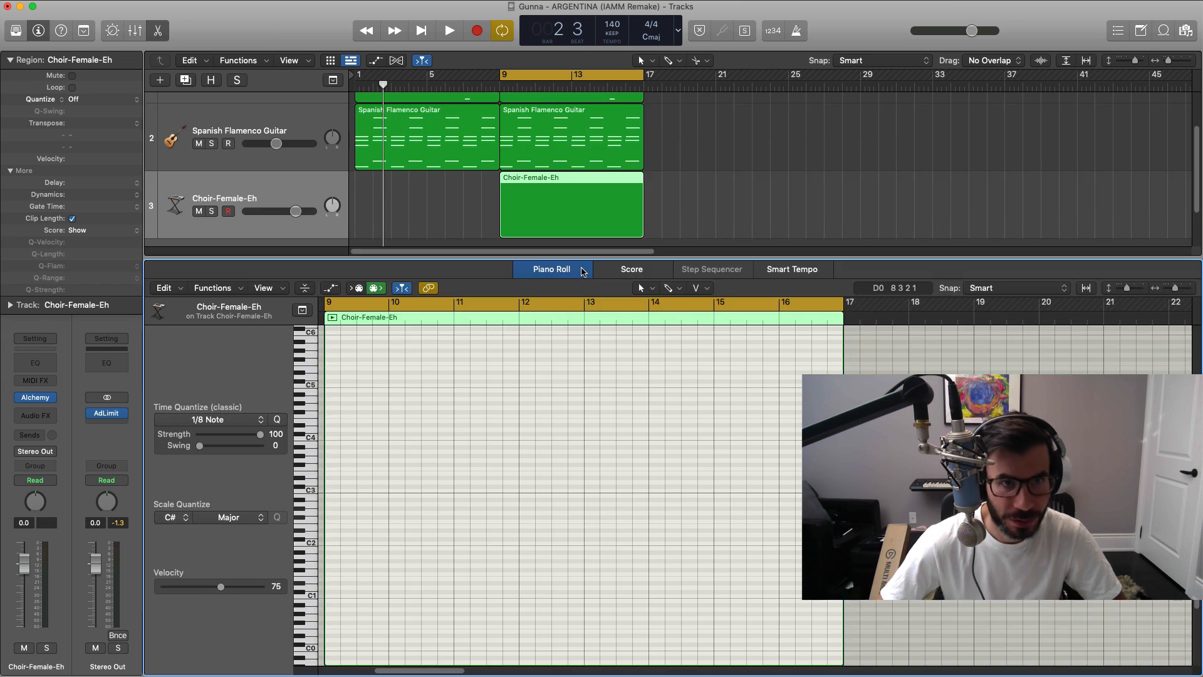
Step: Enter the first two choir notes in bar 9, a G#4 at the bar's start and an overlapping A4 after it
mouse_move(347, 404)
left_mouse_down()
mouse_move(361, 408)
mouse_move(369, 394)
mouse_move(338, 385)
left_mouse_up()
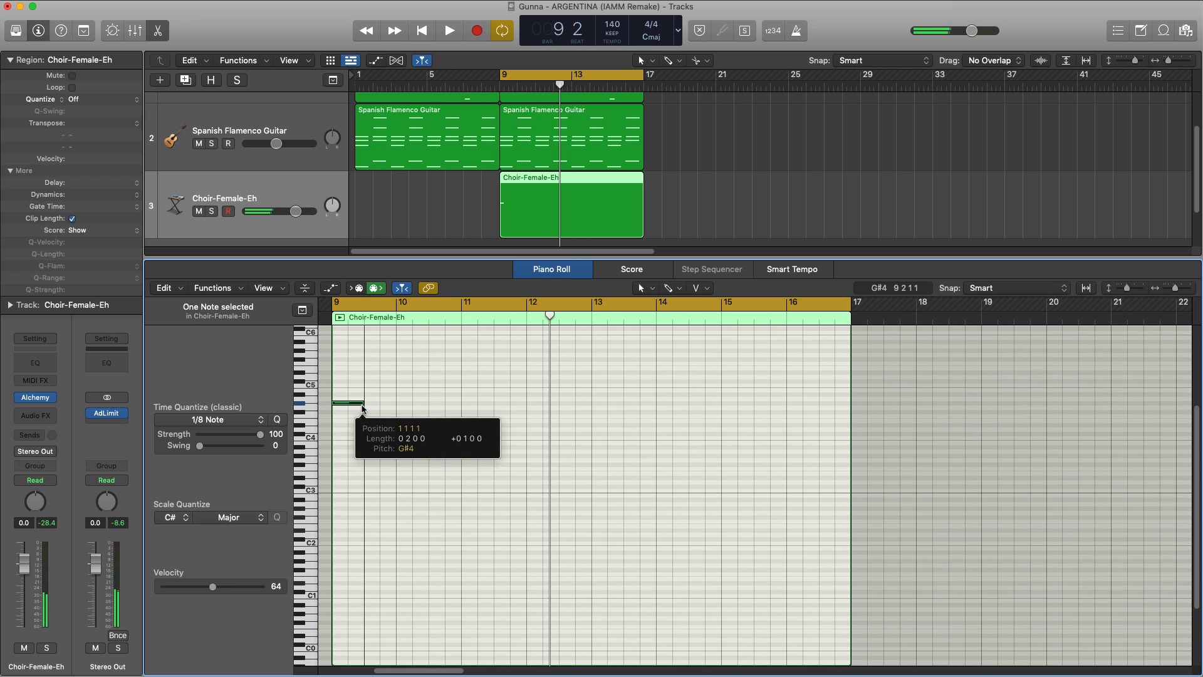
key("space")
left_click(354, 400, "super")
key("space")
left_click(345, 402)
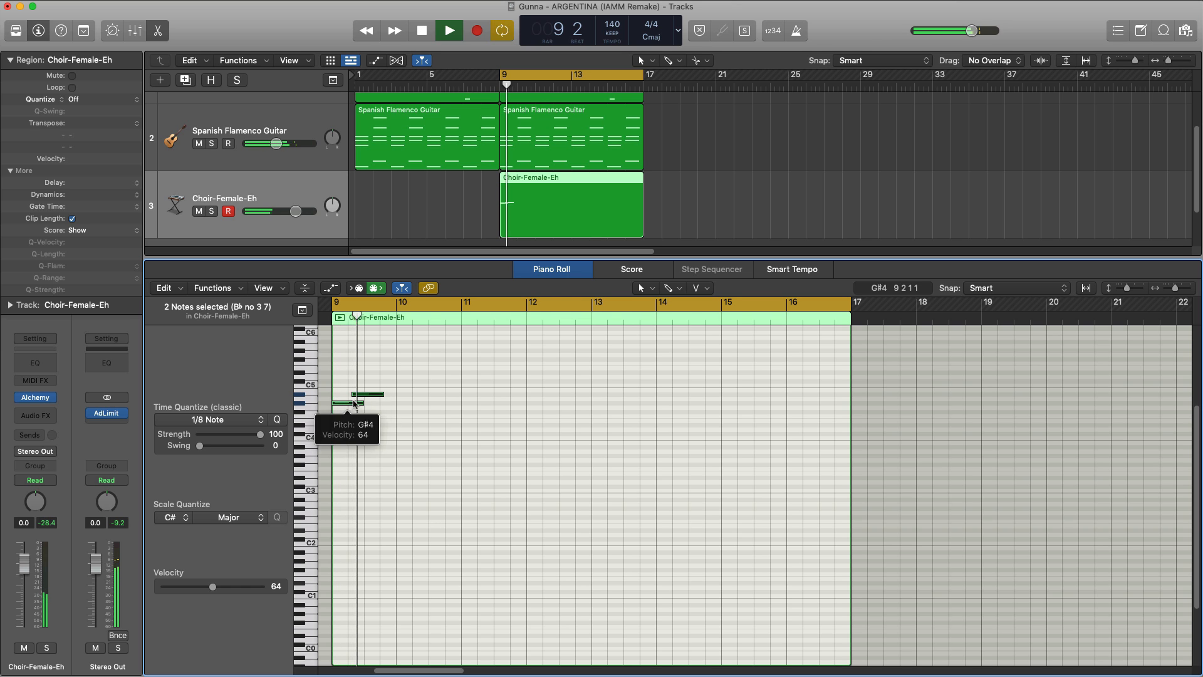
key("space")
left_click(364, 399)
left_click_drag(364, 395, 364, 399)
Step: Move the A4 note earlier so it starts an eighth note into bar 9, checking the timing with playback
key("space")
scroll(398, 418, "up", 5)
key("space")
scroll(401, 420, "left", 3)
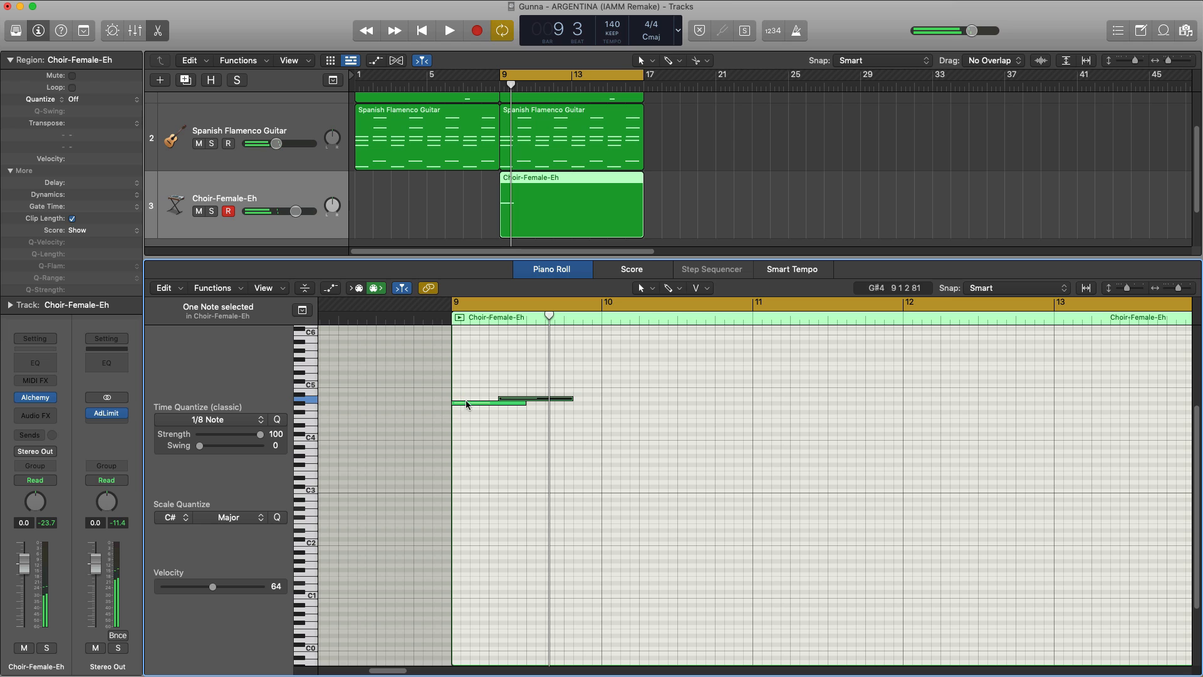
left_click_drag(505, 400, 480, 401)
key("space")
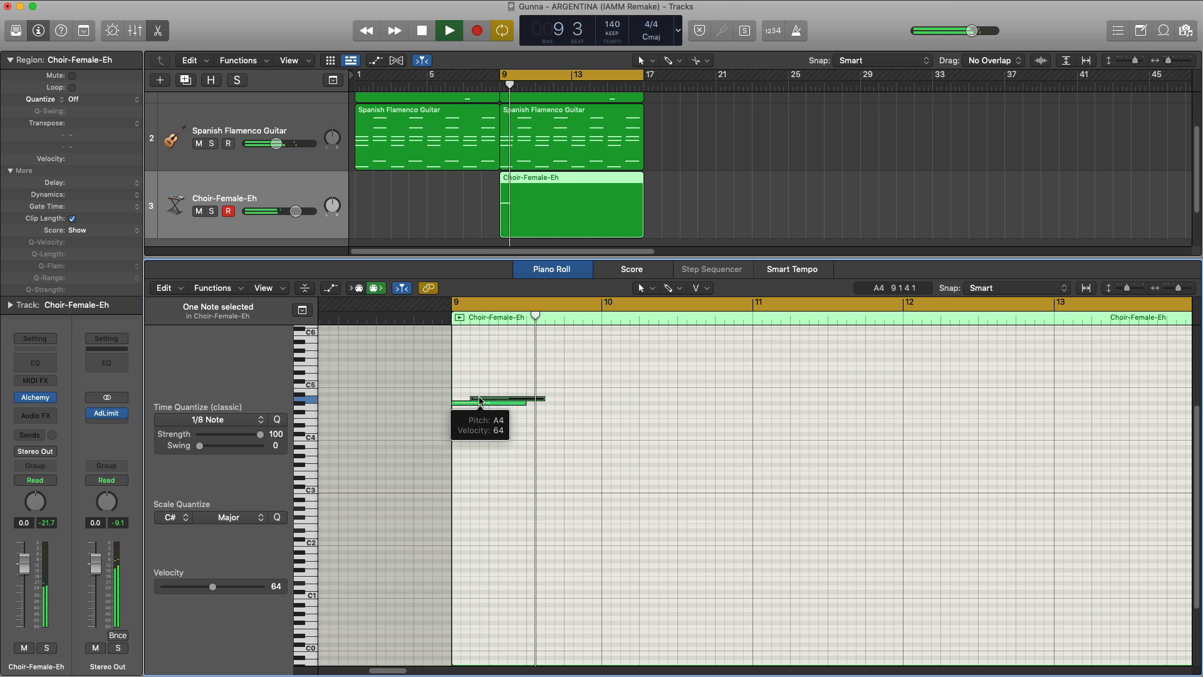
key("space")
Step: Add a second G#4 note on beat 4 of bar 9 and lengthen the A4 to meet it
left_click(561, 403, "super")
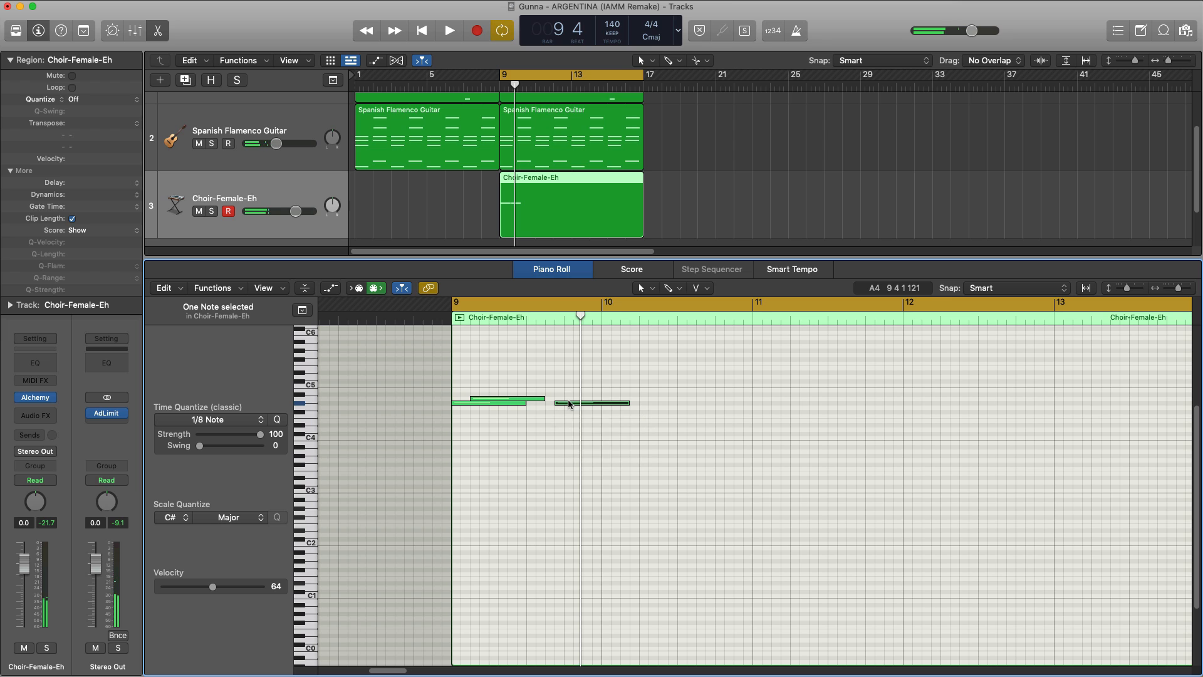
left_click(569, 405)
left_click_drag(570, 405, 564, 433)
key("space")
key("space")
key("space")
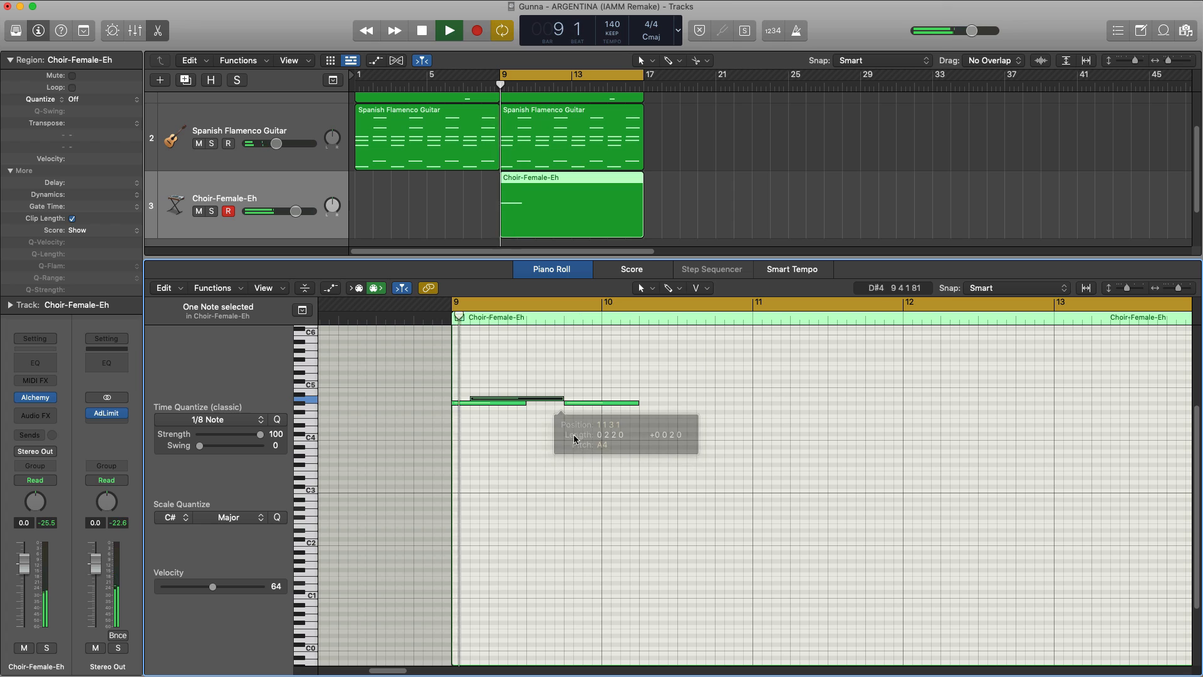
Step: Add an F#4 note at bar 10, trim the second G#4 to end there, and play the phrase back
key("space")
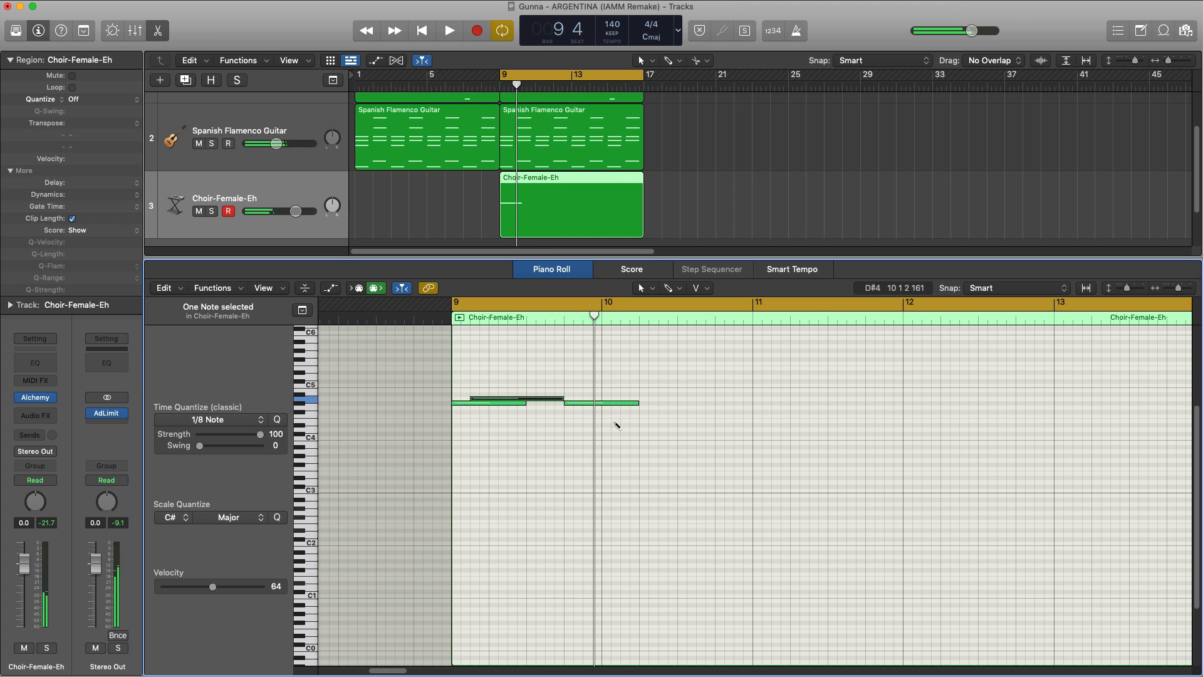
left_click(606, 412, "super")
left_click_drag(635, 403, 603, 405)
key("space")
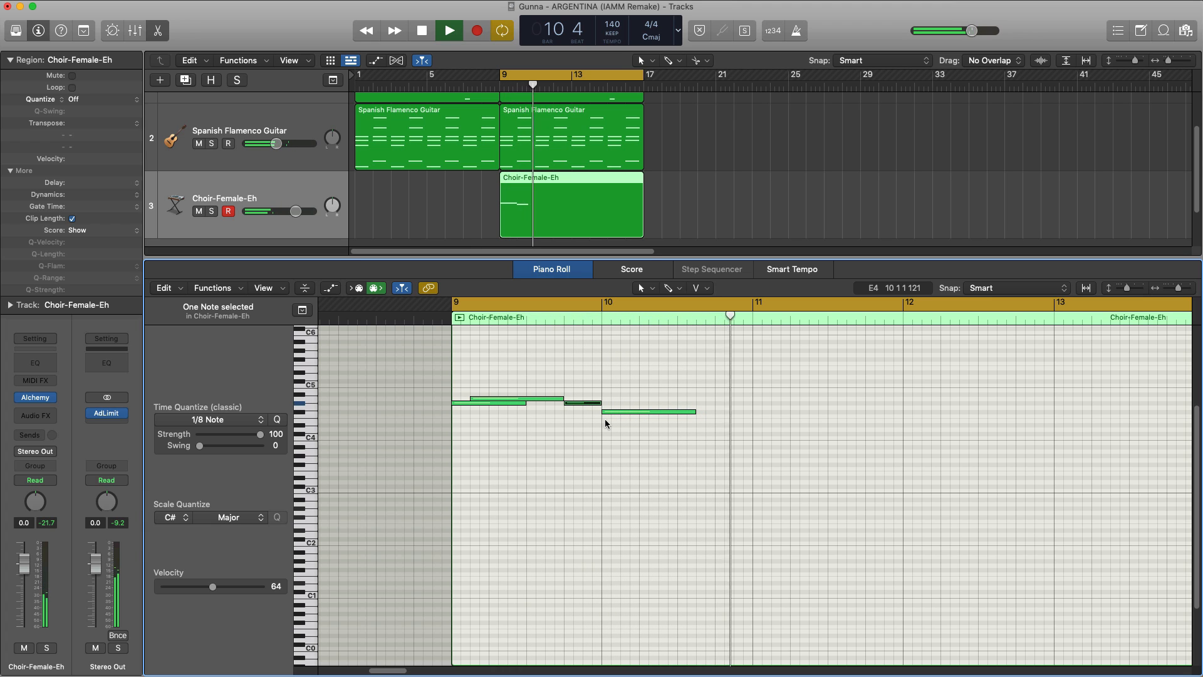
key("space")
key("space")
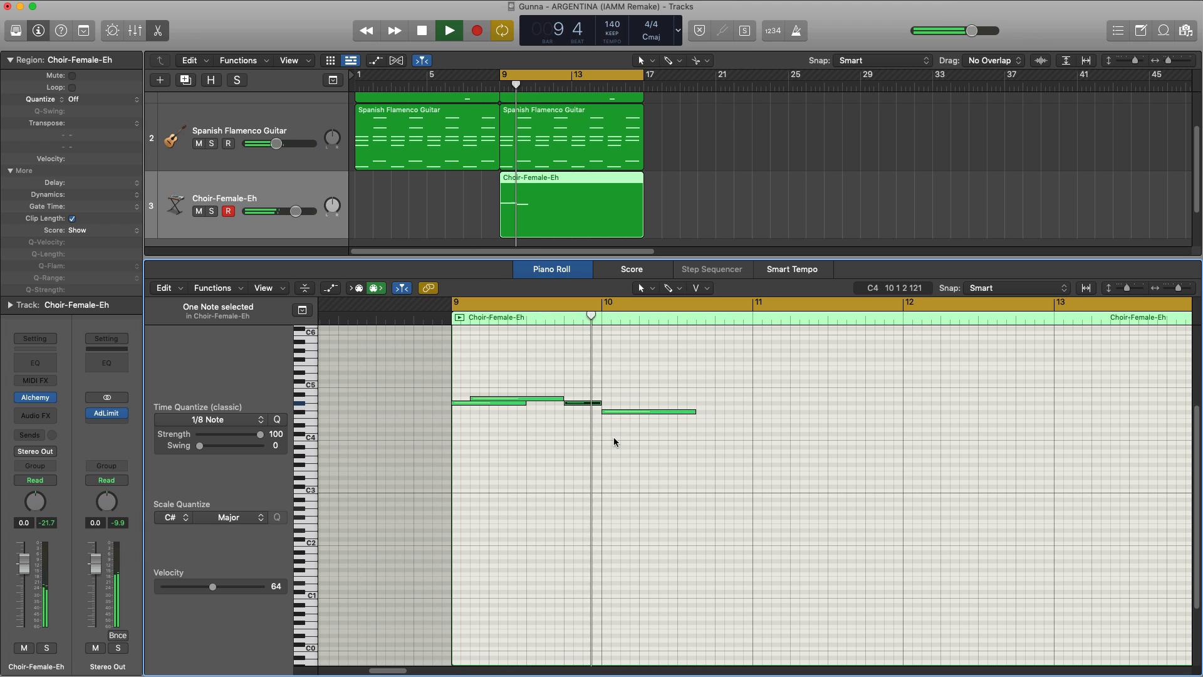
key("space")
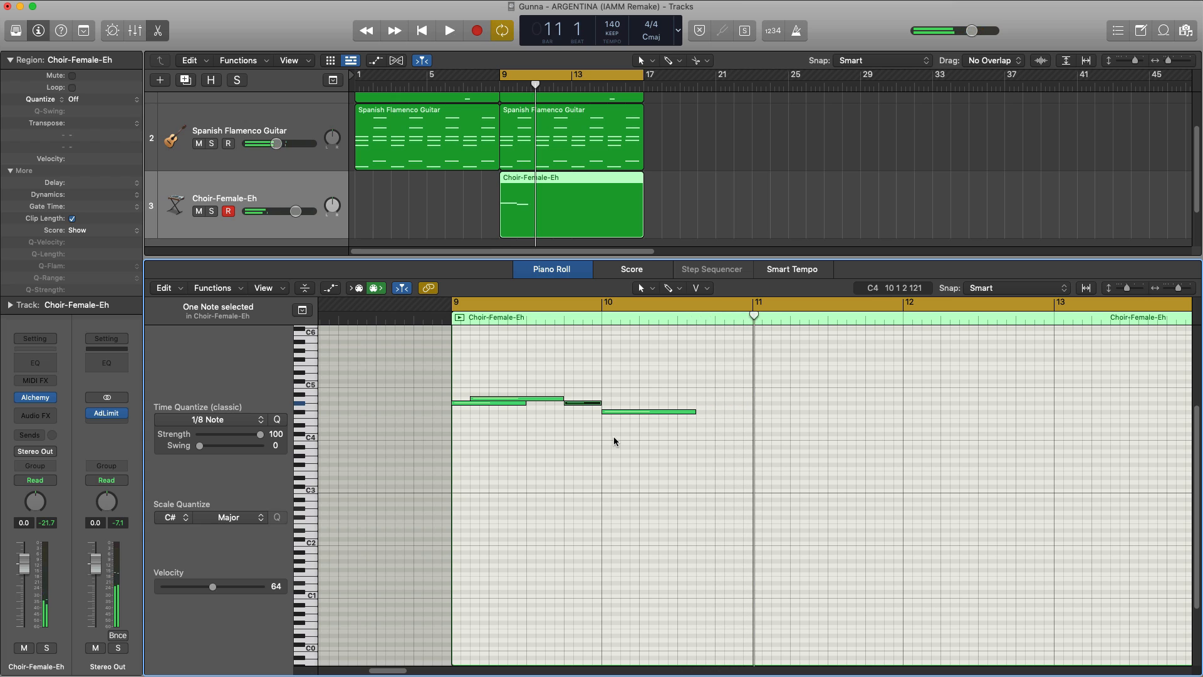
key("space")
key("space")
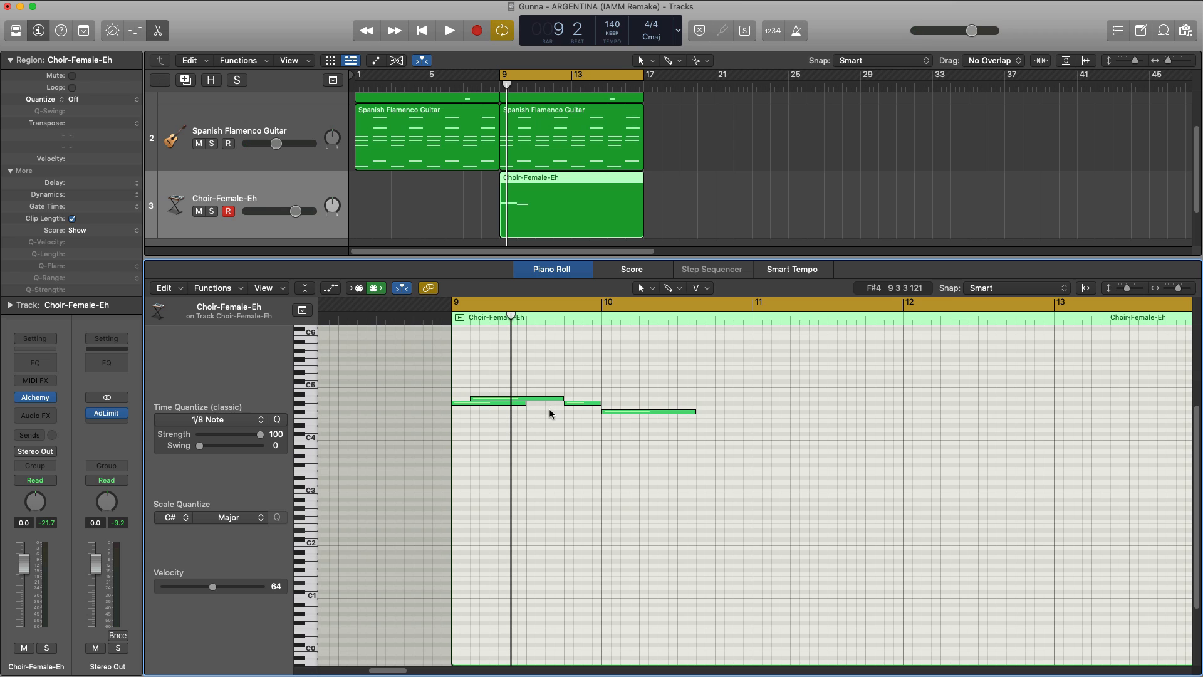
Step: Shorten the opening G#4 and A4 notes and move the second G#4 to start where the A4 ends
left_click_drag(563, 398, 479, 403)
key("space")
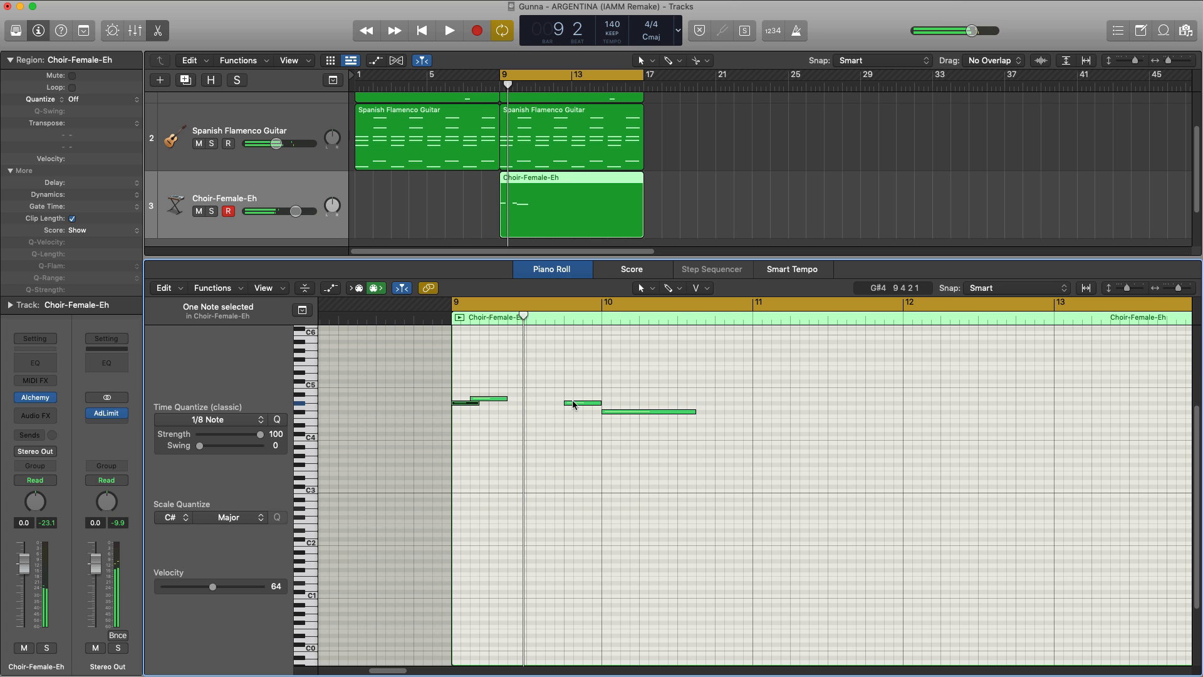
left_click_drag(561, 404, 505, 404)
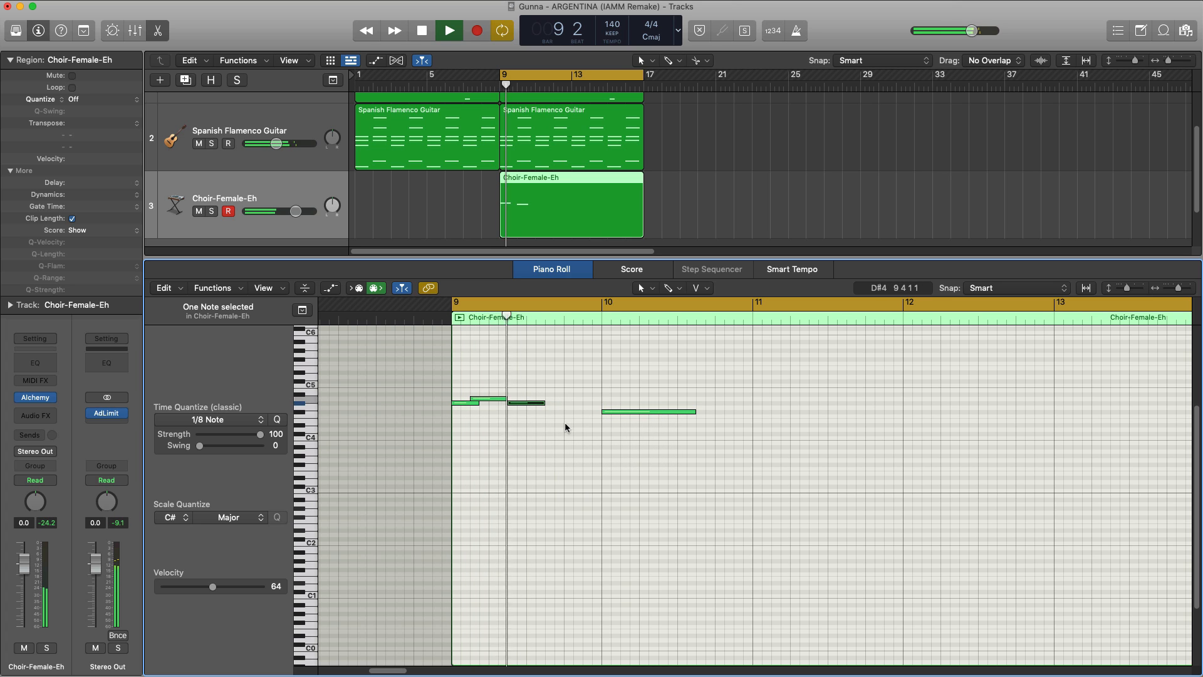
Step: Move the F#4 note to start on beat 3 of bar 9 and trim its end to bar 10
left_click_drag(577, 414, 547, 414)
key("space")
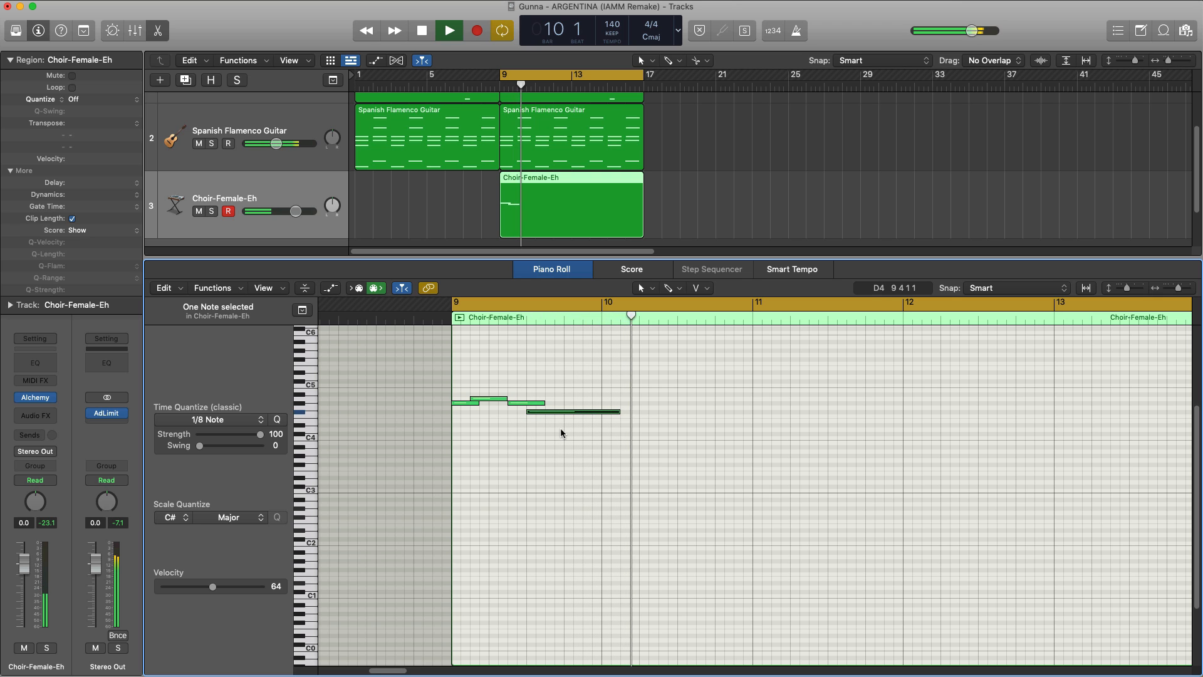
key("space")
left_click_drag(620, 412, 600, 412)
key("space")
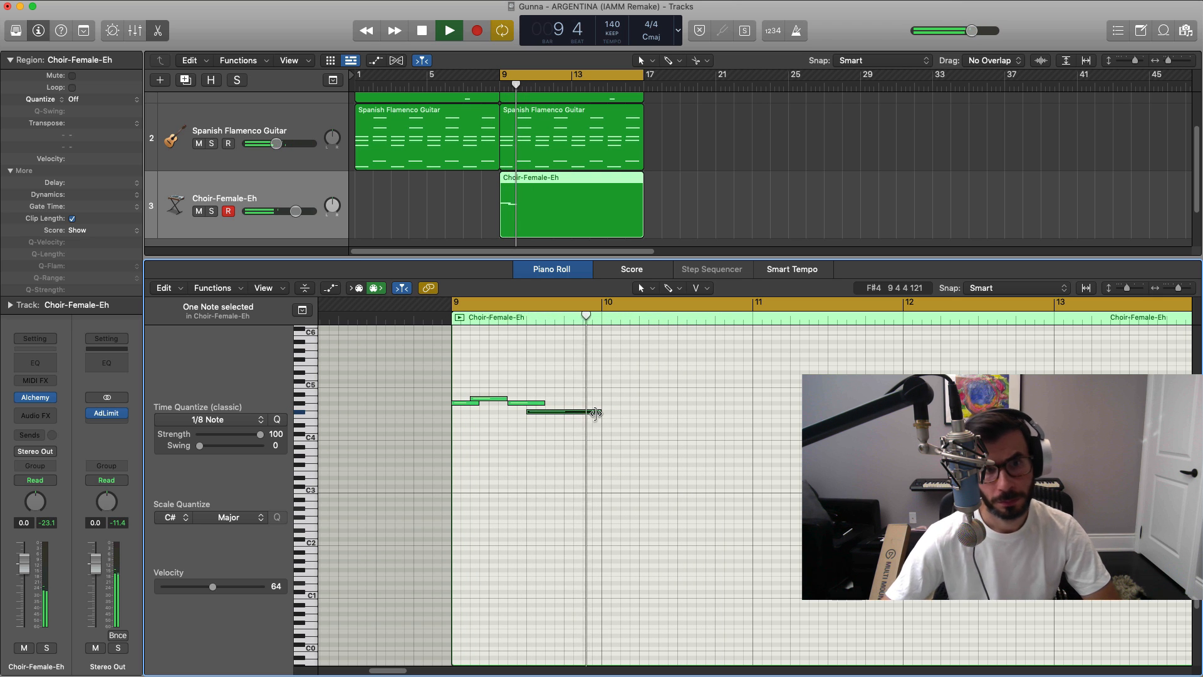
key("space")
Step: Duplicate the four-note choir phrase to bar 13 and reopen Alchemy during playback
left_click(623, 446, "ctrl+alt")
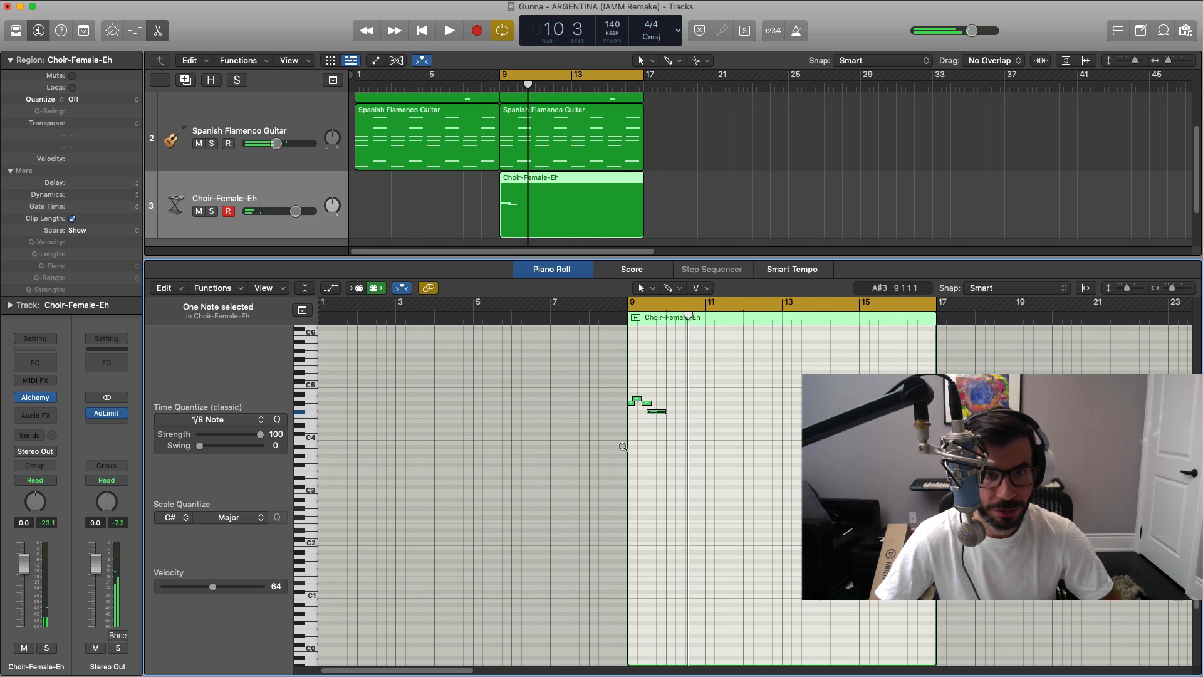
left_click_drag(711, 432, 788, 405)
key("space")
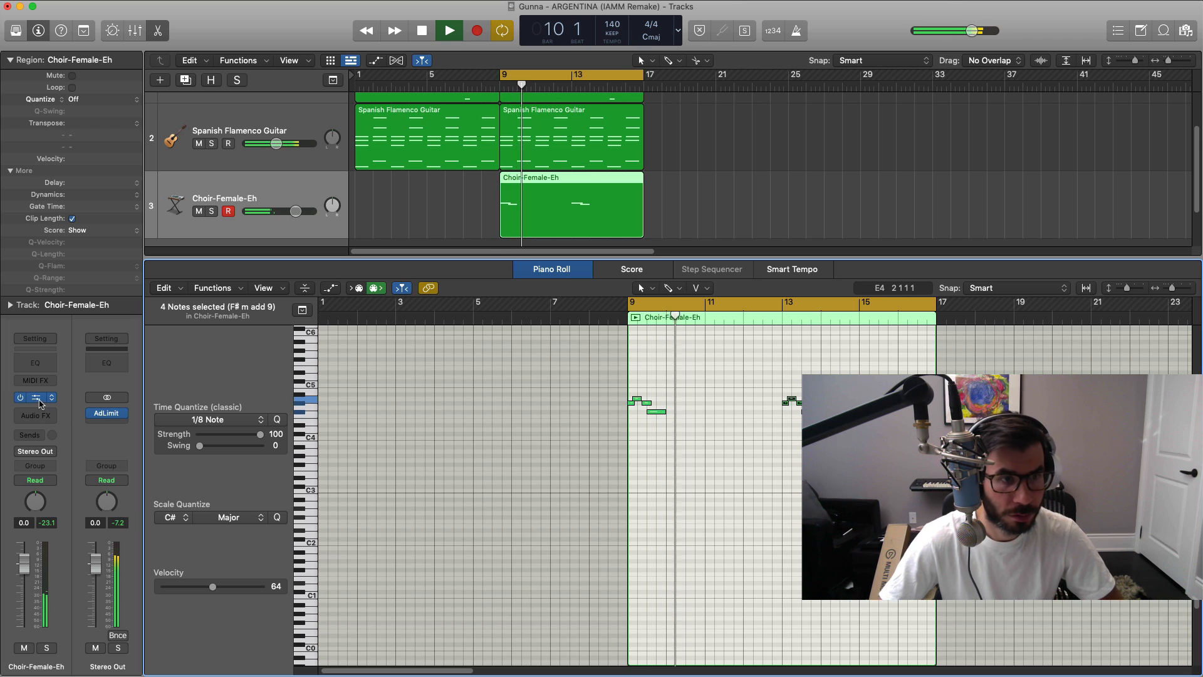
left_click(36, 398)
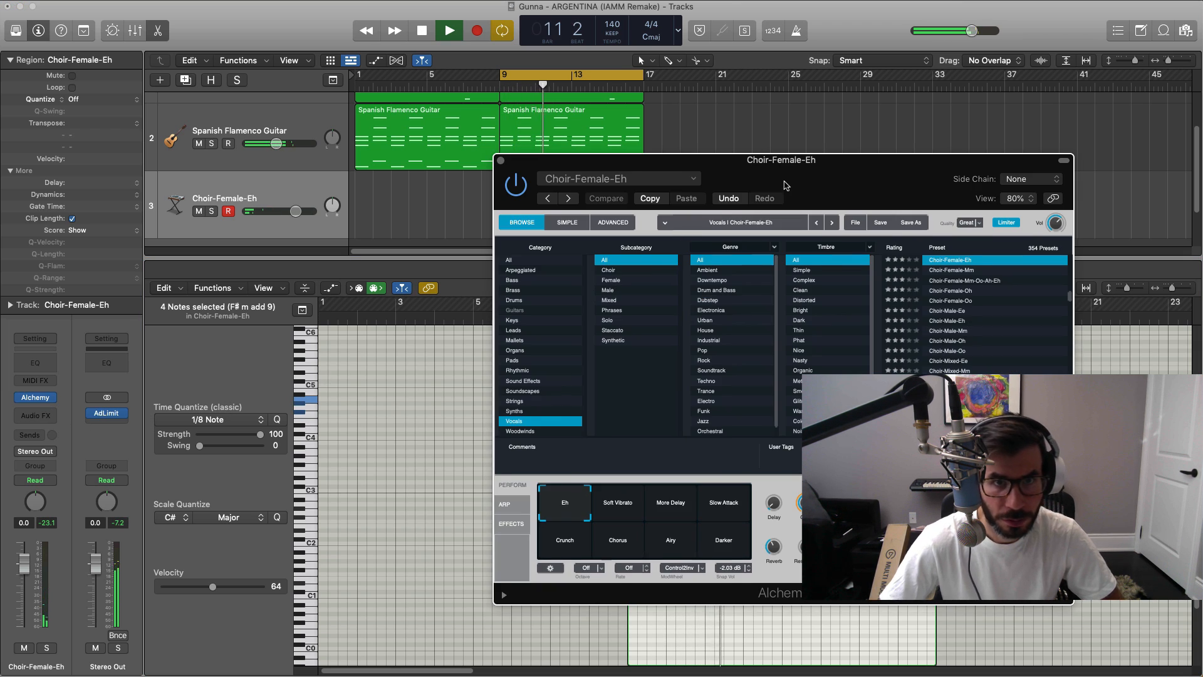
left_click_drag(786, 186, 636, 106)
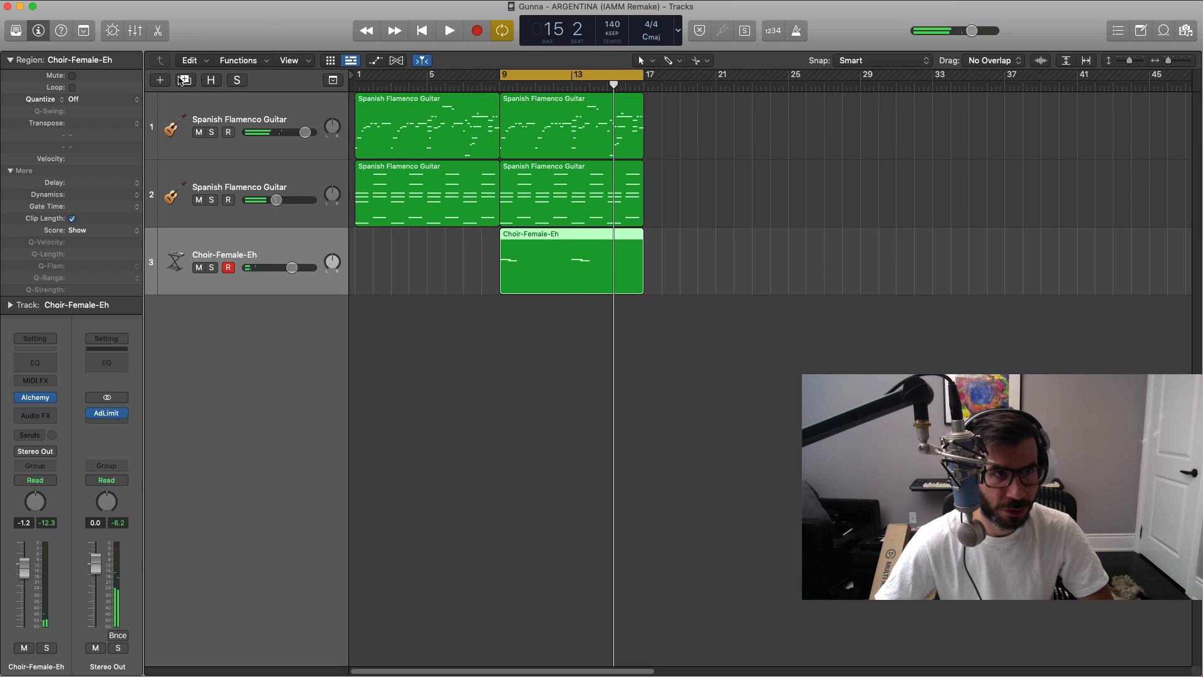
Step: Create a fourth software instrument track and load the Church Choir patch from the Orchestral choir sounds
left_click(160, 80)
key("Return")
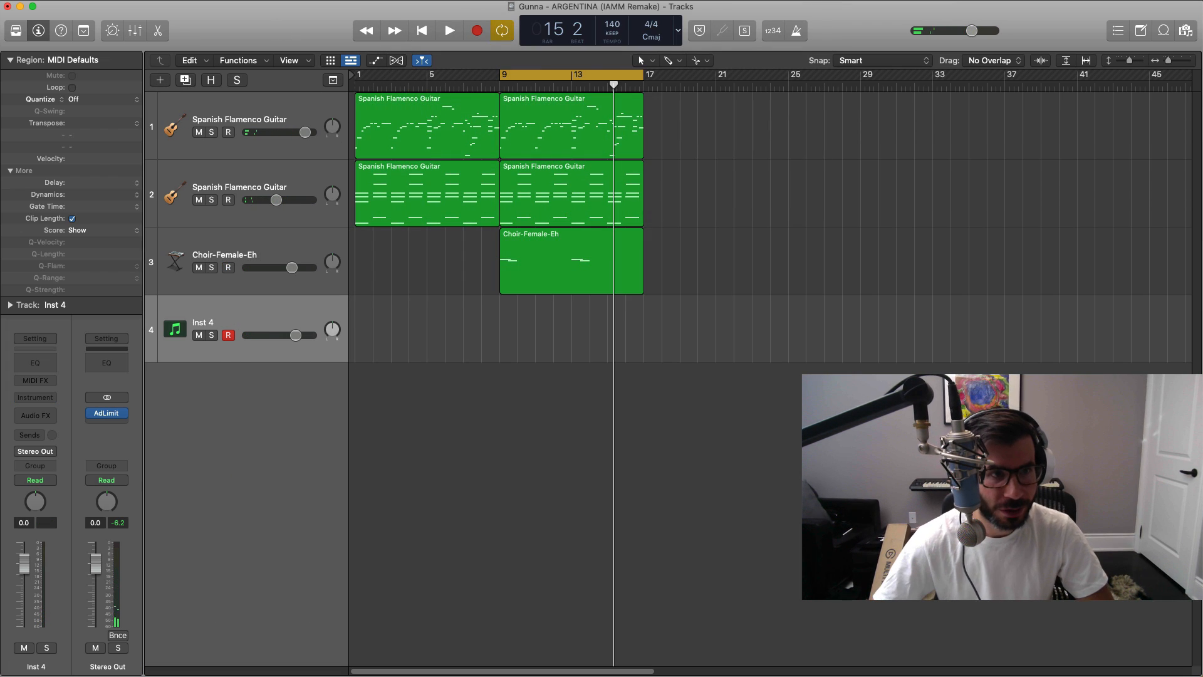
left_click(17, 31)
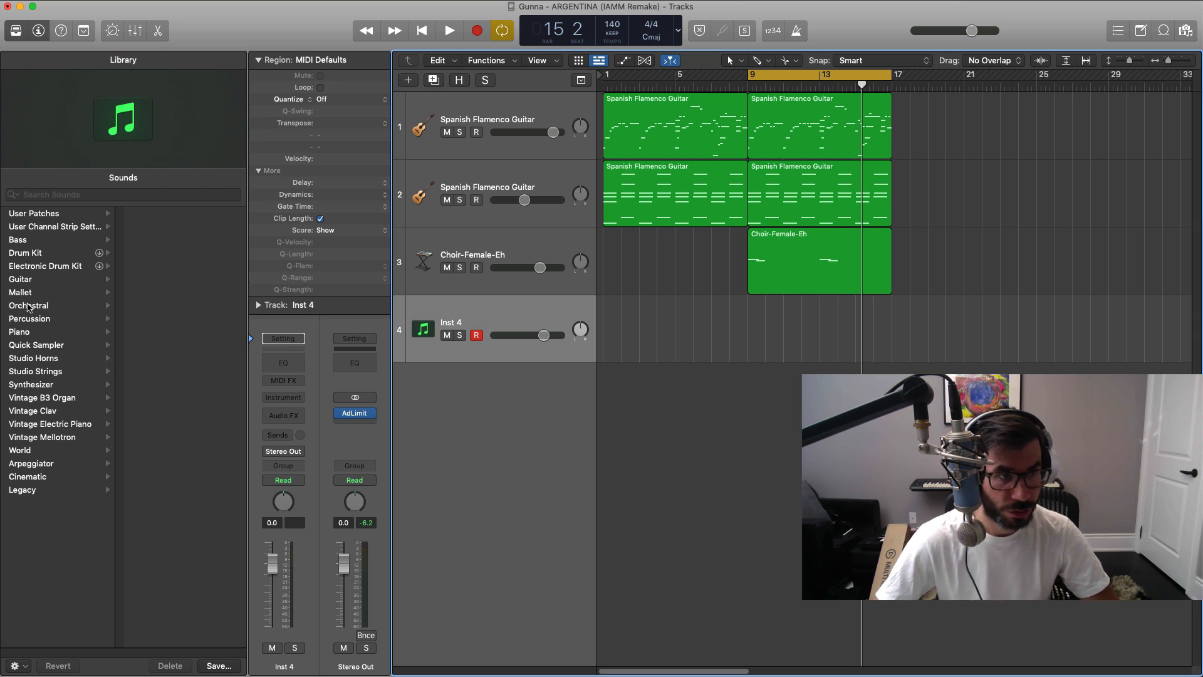
left_click(28, 306)
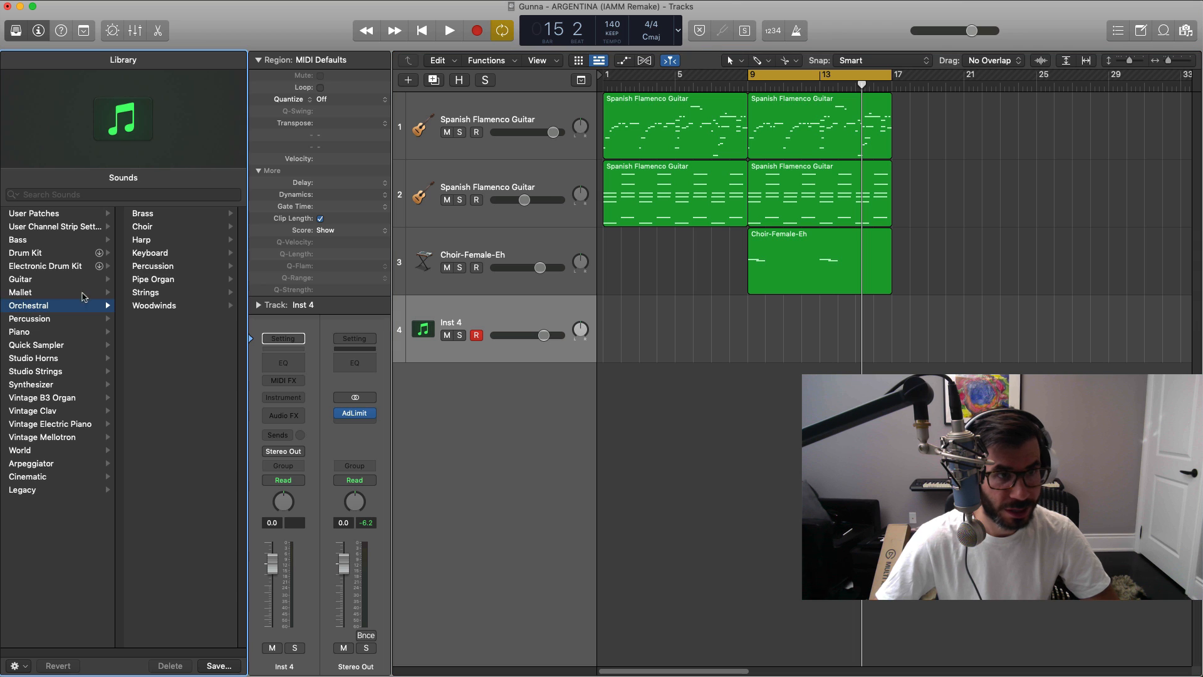
left_click(161, 230)
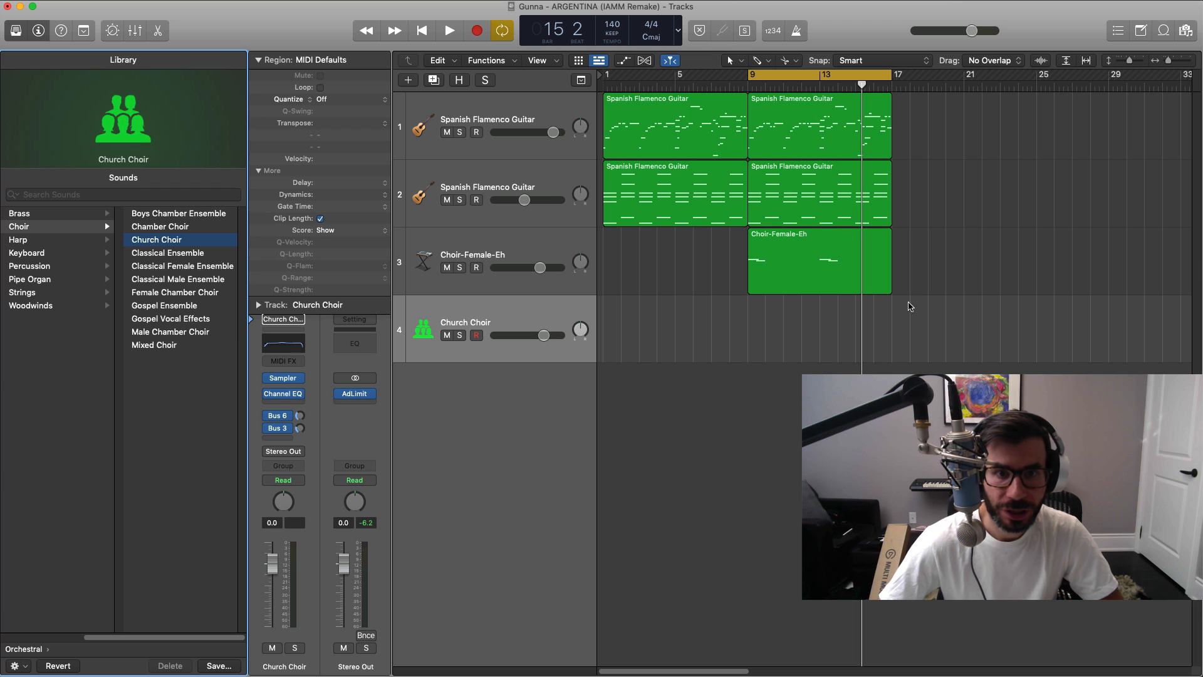
Step: Copy the Choir-Female-Eh region onto the Church Choir track at bar 9 and play both choirs together
left_click_drag(794, 270, 795, 347)
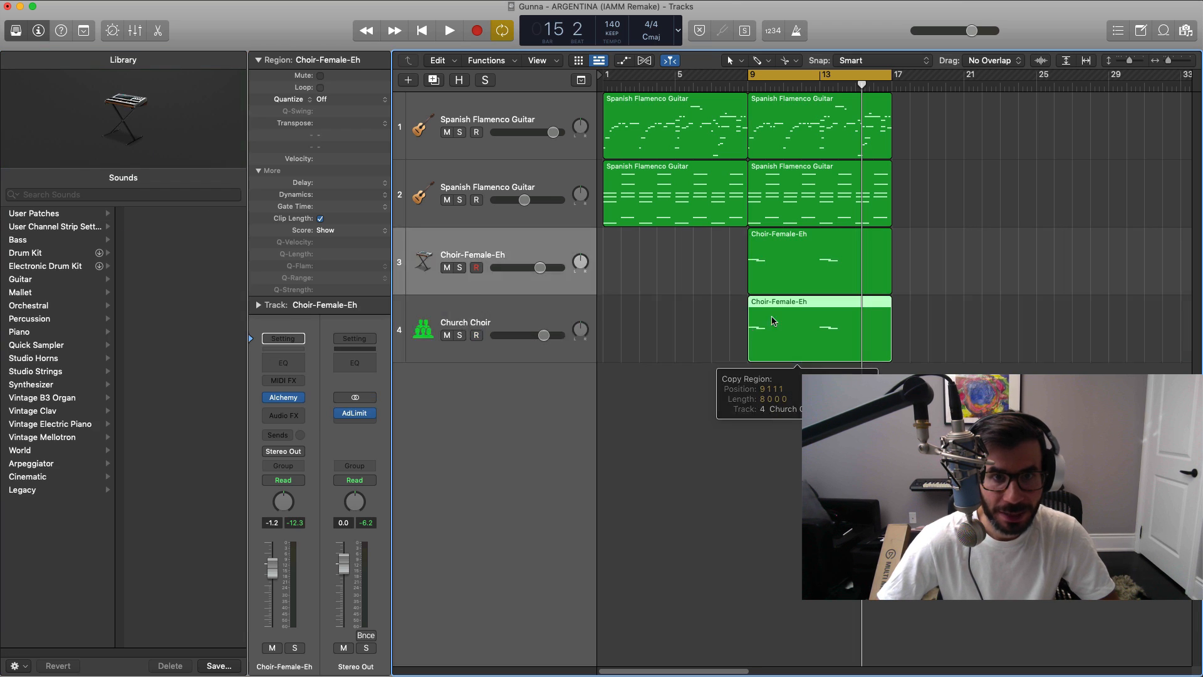
key("space")
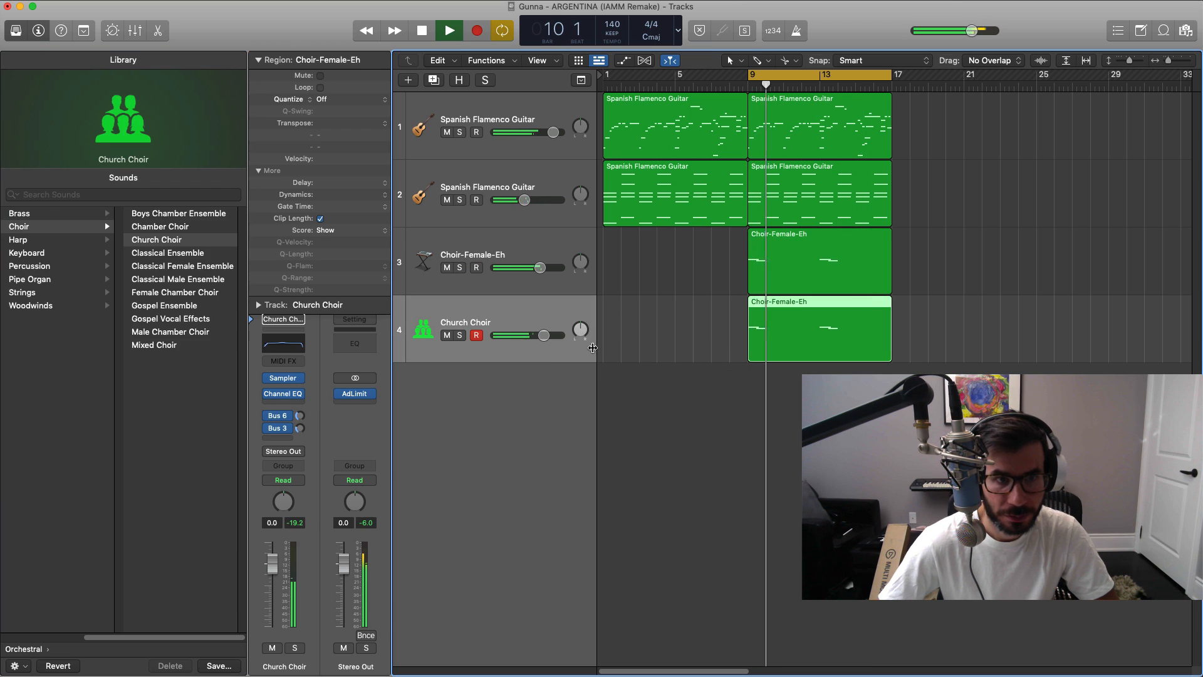
key("space")
key("space")
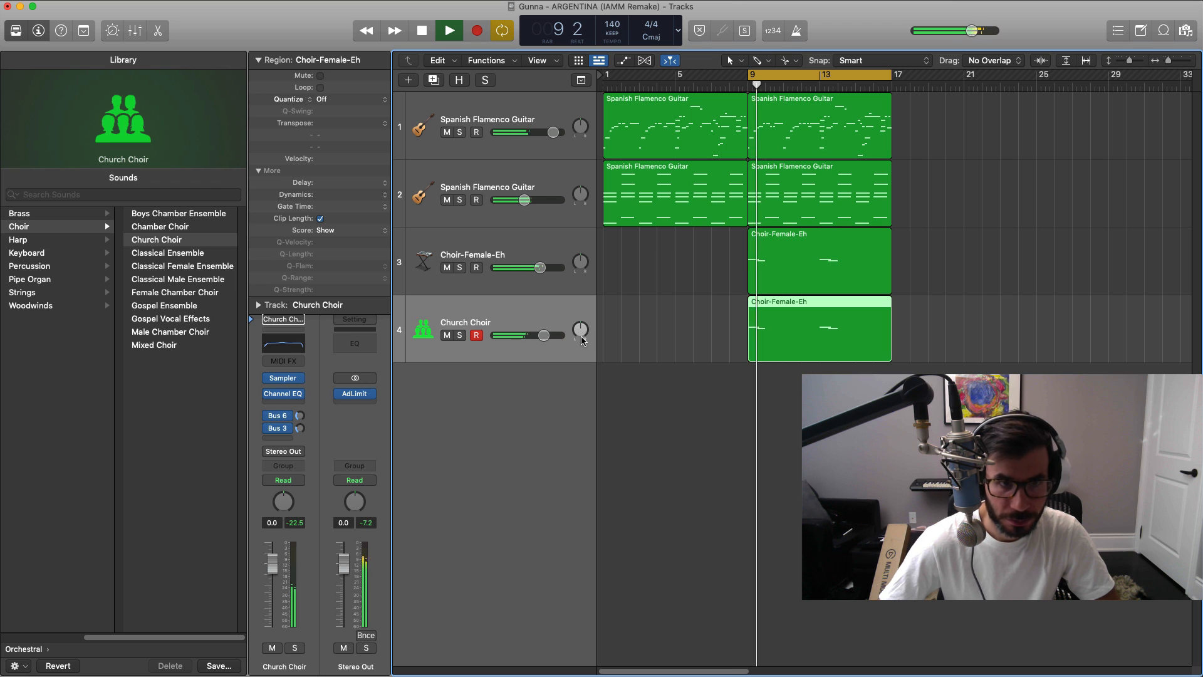
key("space")
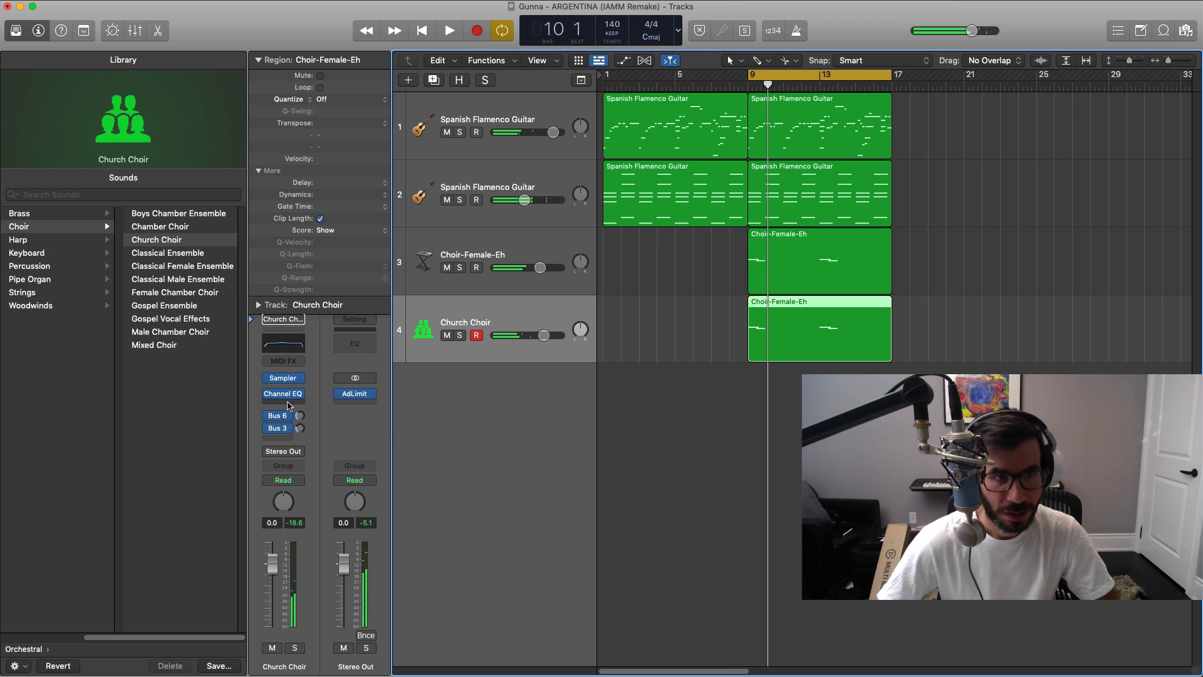
Step: Insert a stereo Space Designer reverb after the Channel EQ on the Church Choir track
left_click(289, 404)
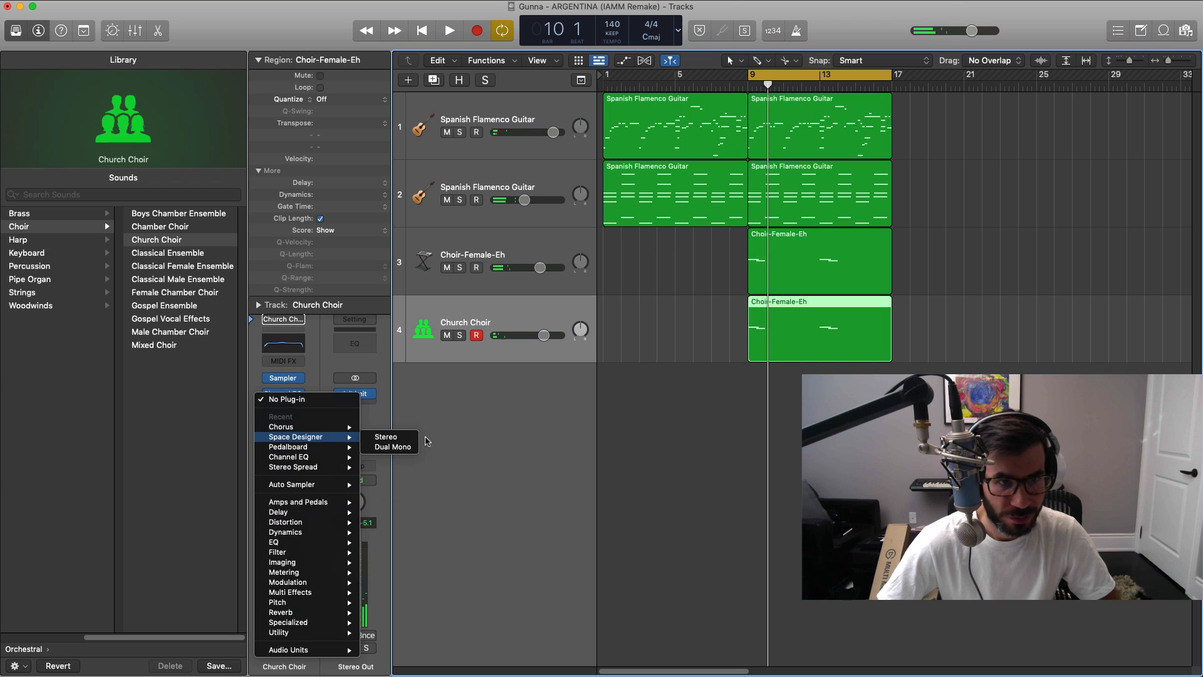
left_click(409, 439)
left_click_drag(805, 195, 707, 152)
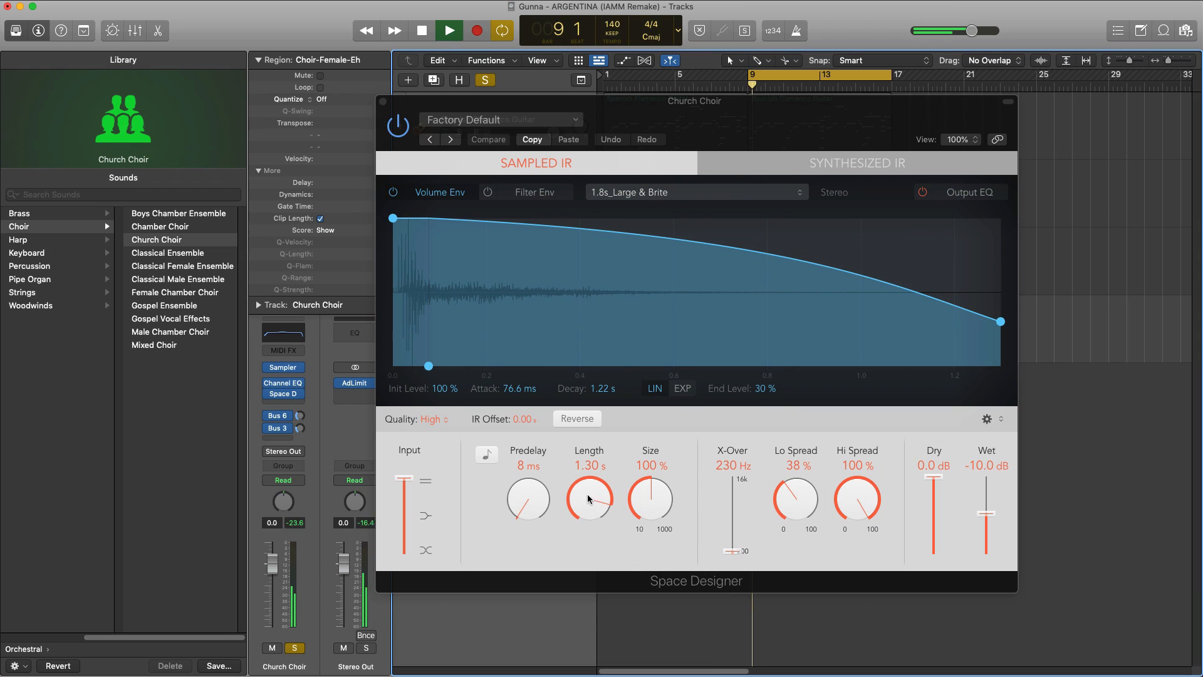
Step: Set the Church Choir's Space Designer reverb to 150 % size and 0.0 dB wet, and close the plug-in
left_click_drag(588, 498, 592, 499)
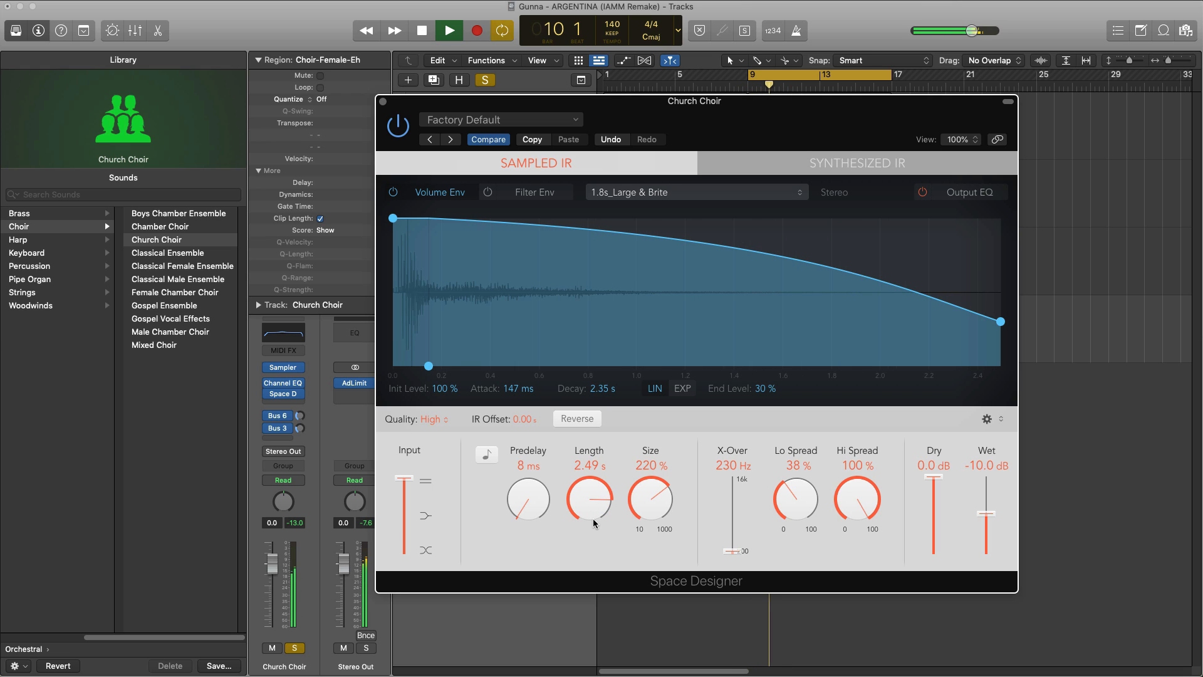
left_click_drag(629, 509, 656, 532)
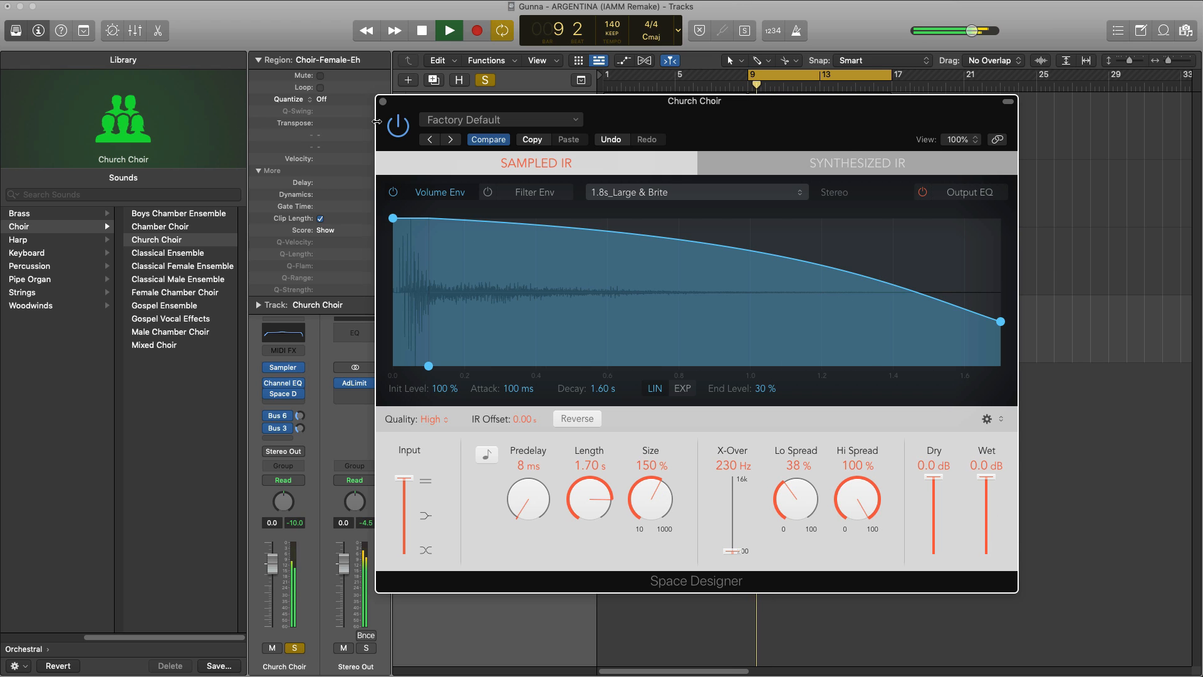
left_click(383, 102)
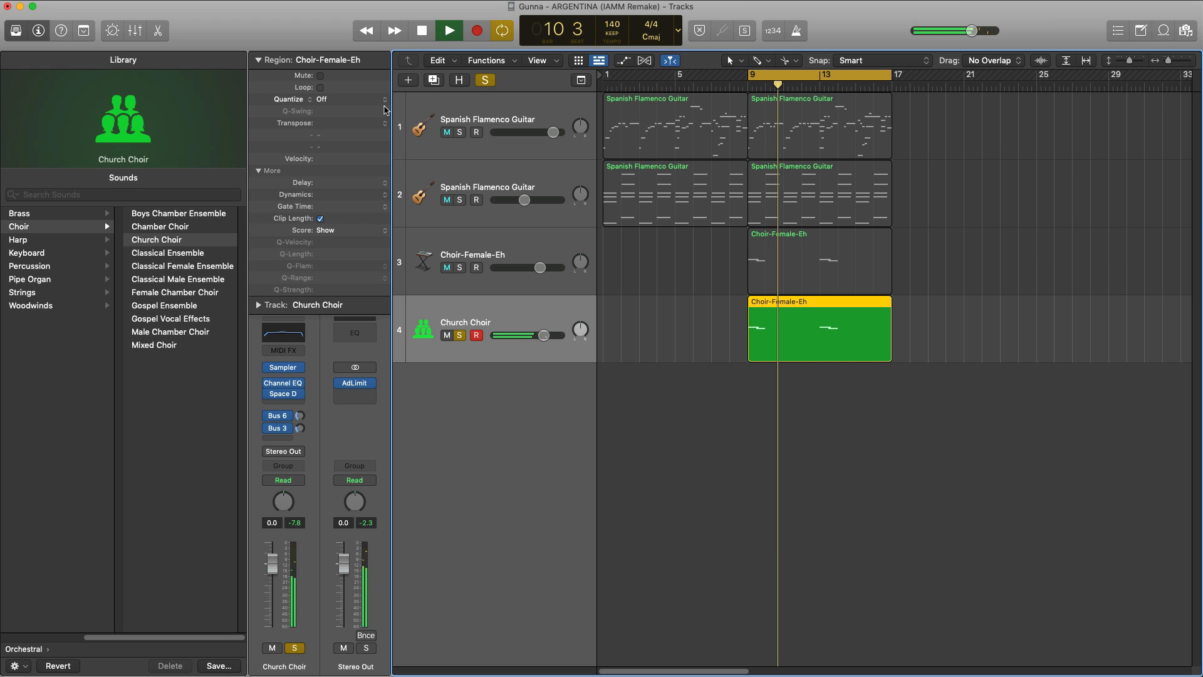
key("space")
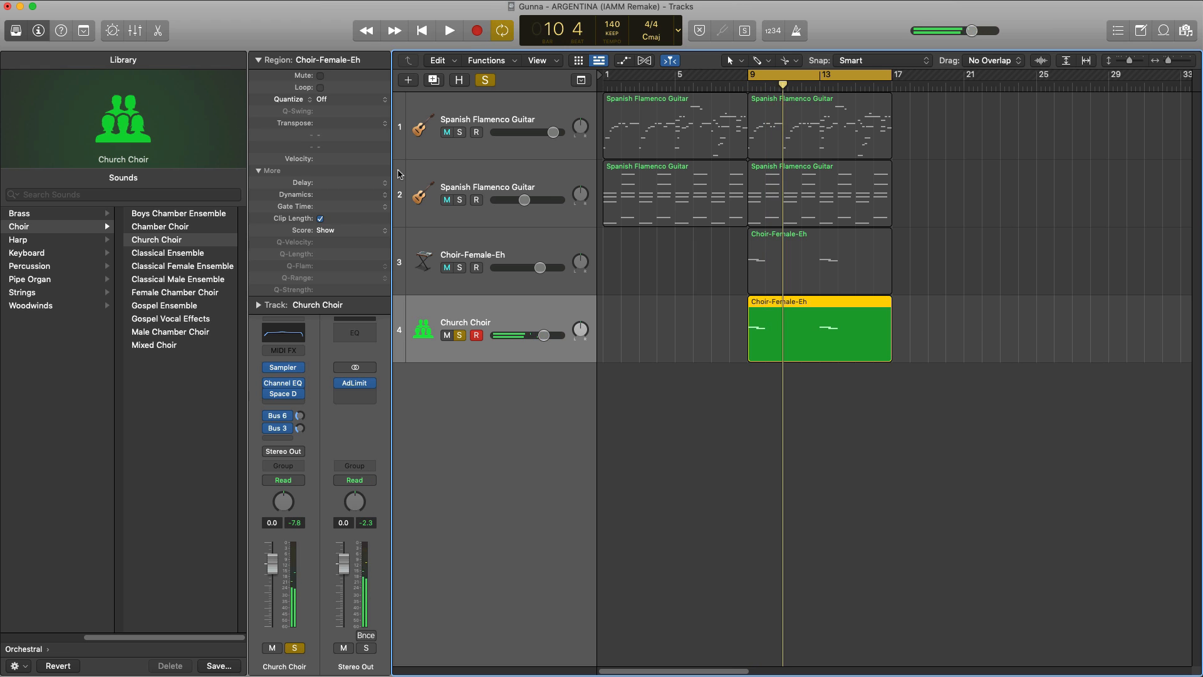
Step: Solo Choir-Female-Eh alongside Church Choir and lower the Church Choir volume to -6.8 dB while playing them together
left_click(460, 268)
key("space")
left_click_drag(544, 336, 521, 335)
key("space")
key("space")
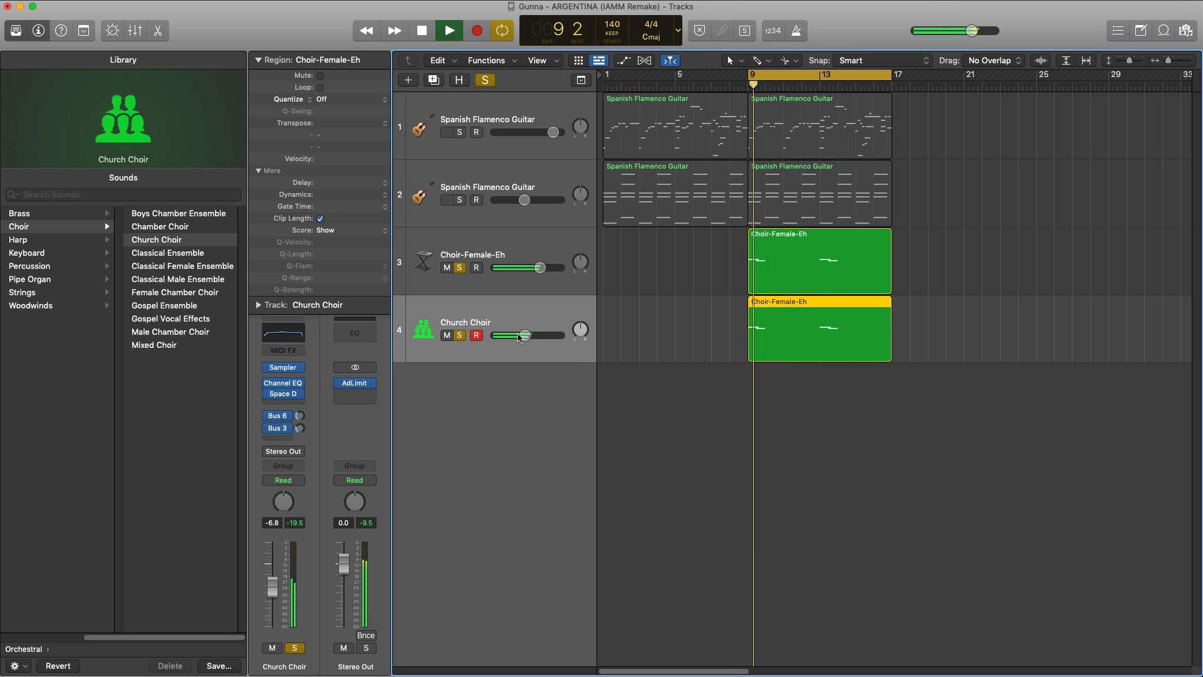
Step: Compare the choirs with Church Choir muted and unmuted, and resume playback with the guitars included
key("space")
left_click(449, 336)
key("space")
key("space")
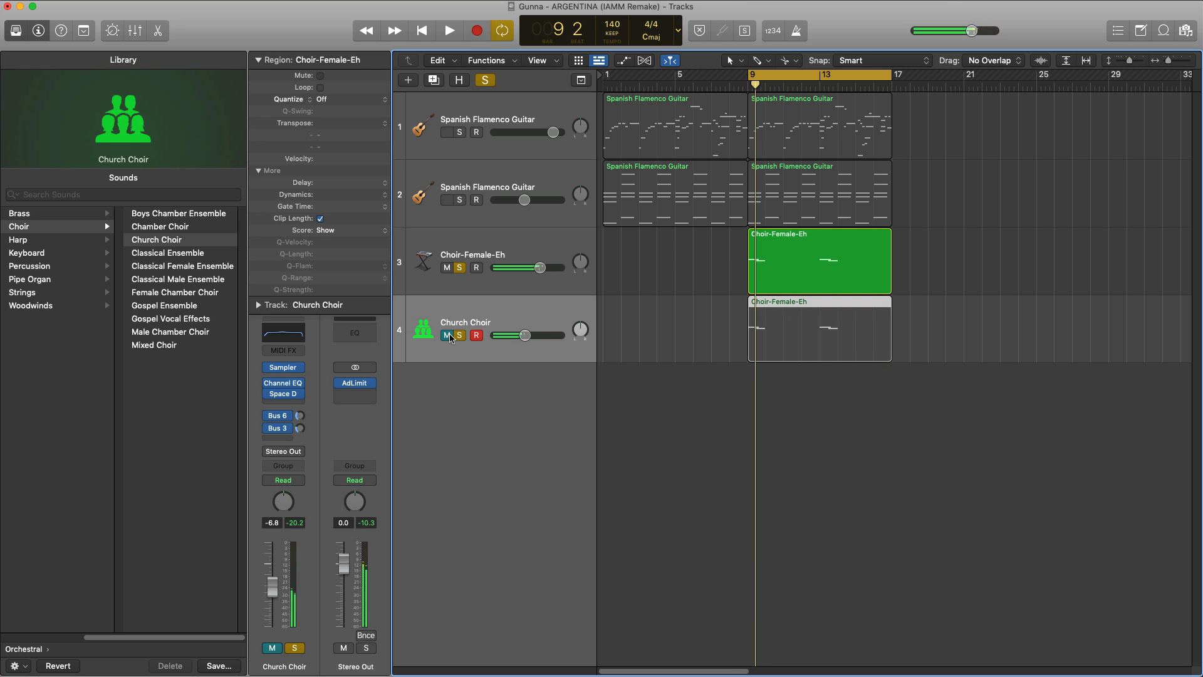
left_click(449, 336)
key("space")
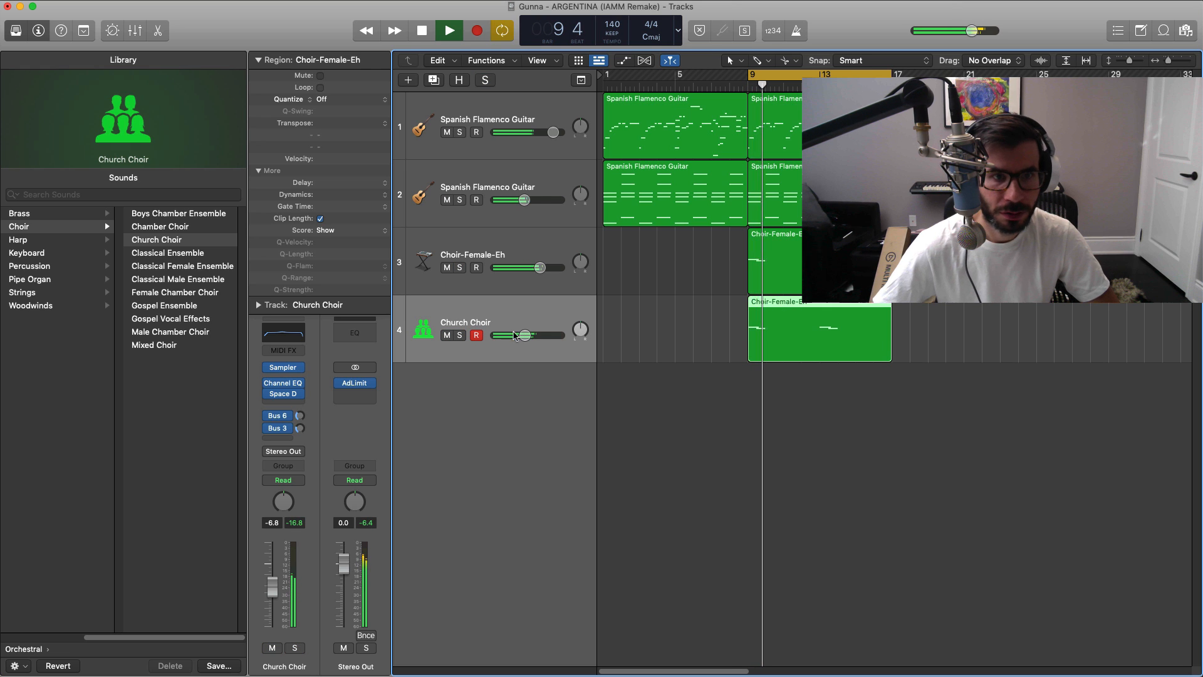
Step: Lower the Church Choir volume to -8.6 dB and play the mix with the guitars from bar 9
left_click_drag(519, 340, 516, 341)
key("space")
key("space")
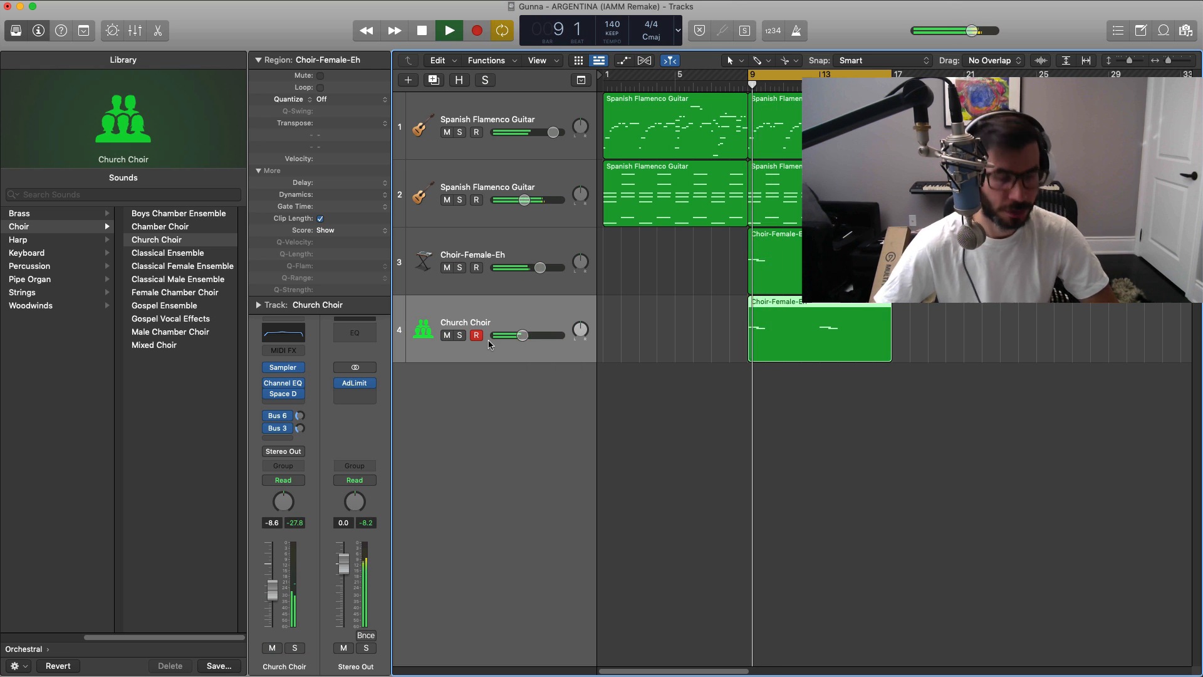
scroll(727, 382, "down", 3)
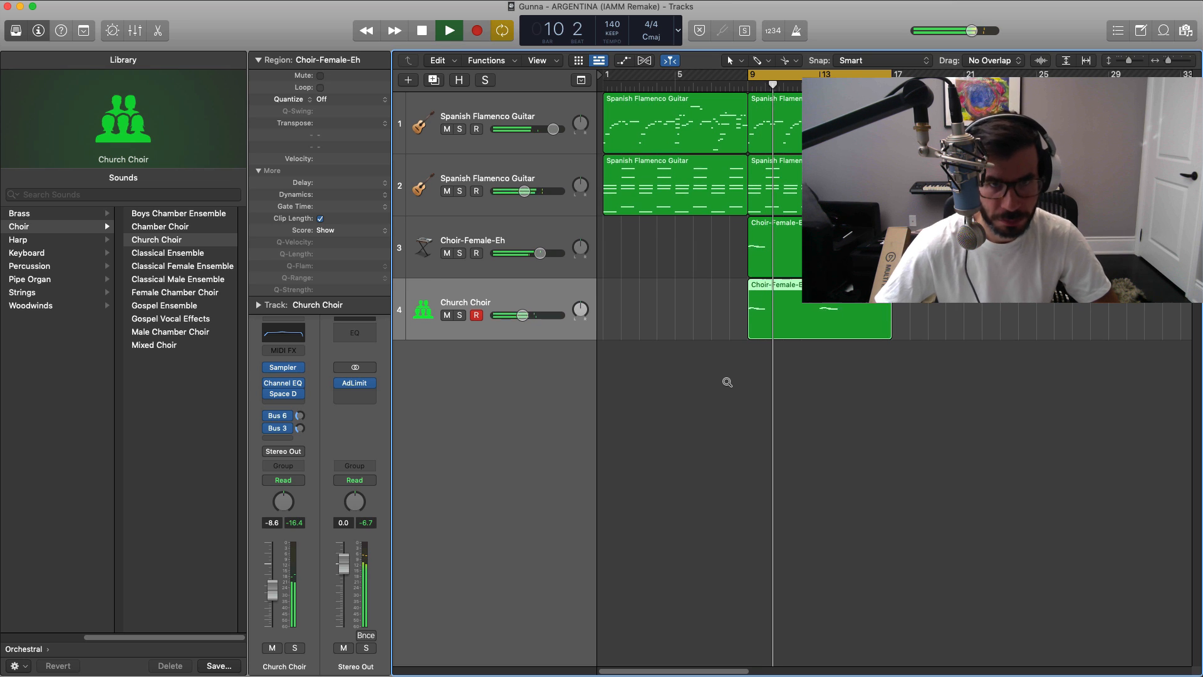
key("space")
Step: Add a software instrument track with Drum Machine Designer and load the Argentina Drum Kit user patch
left_click(409, 80)
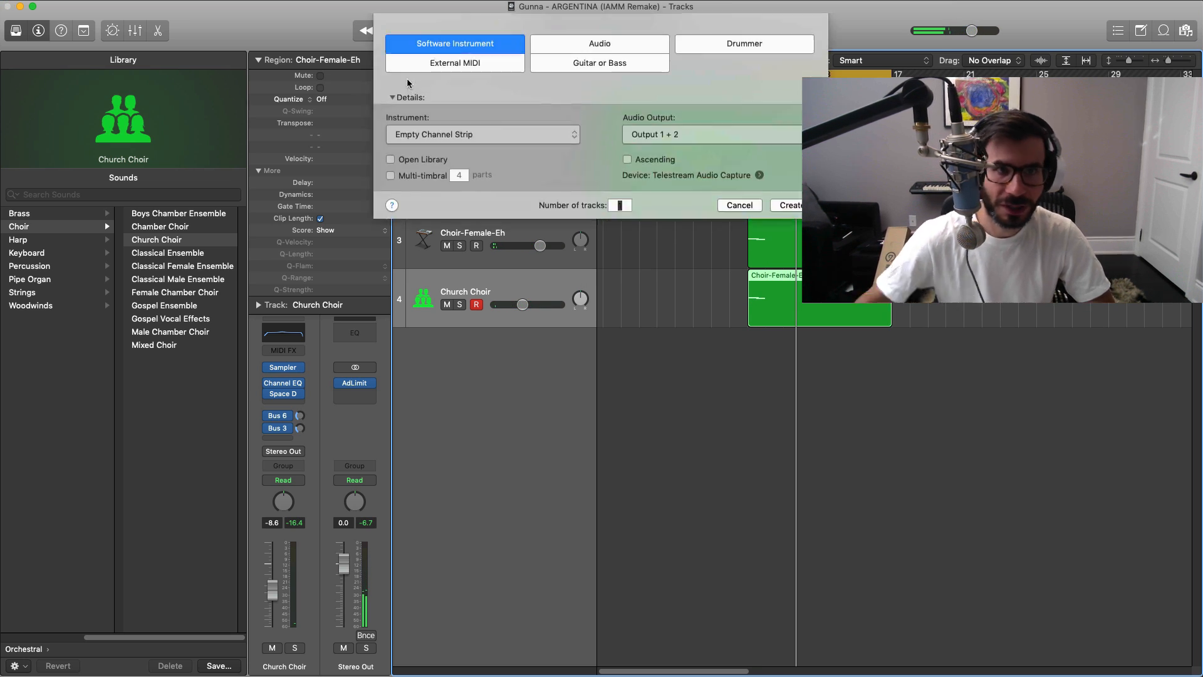
key("Return")
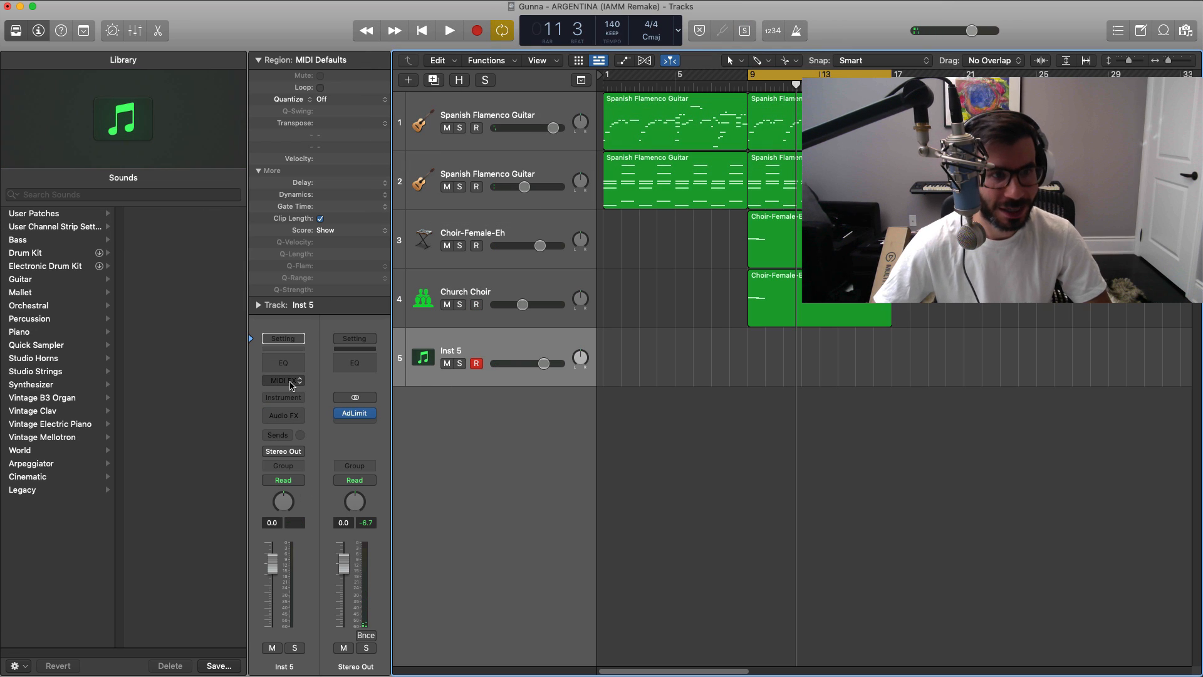
left_click(283, 397)
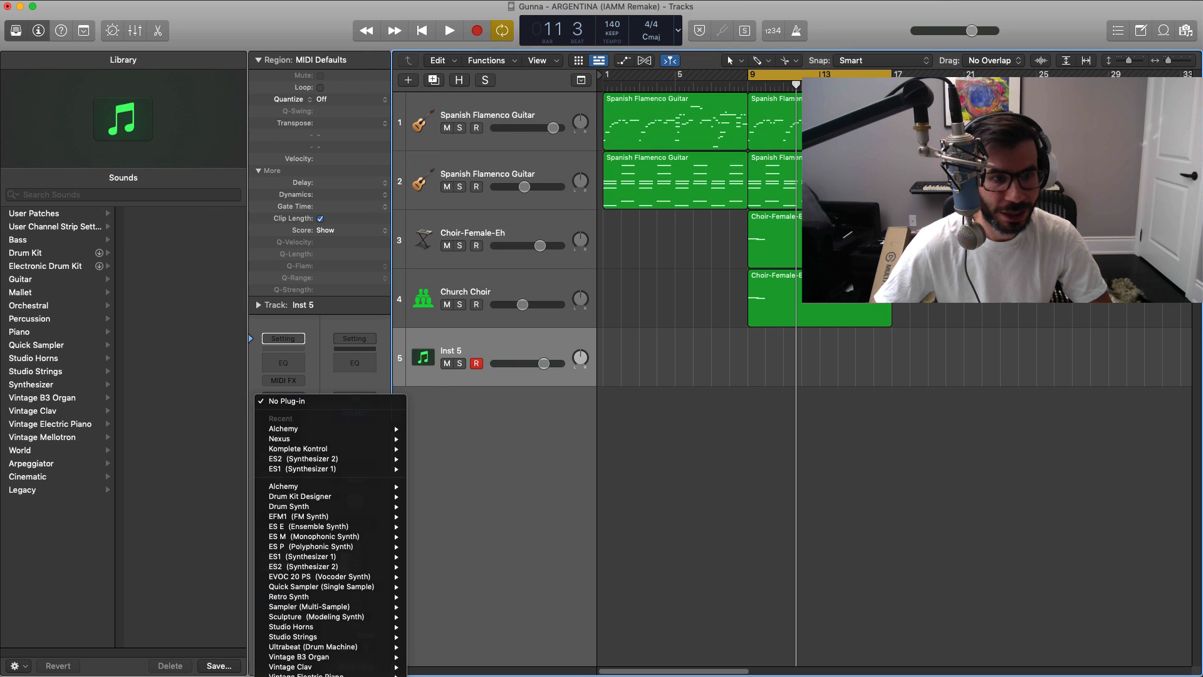
left_click(307, 676)
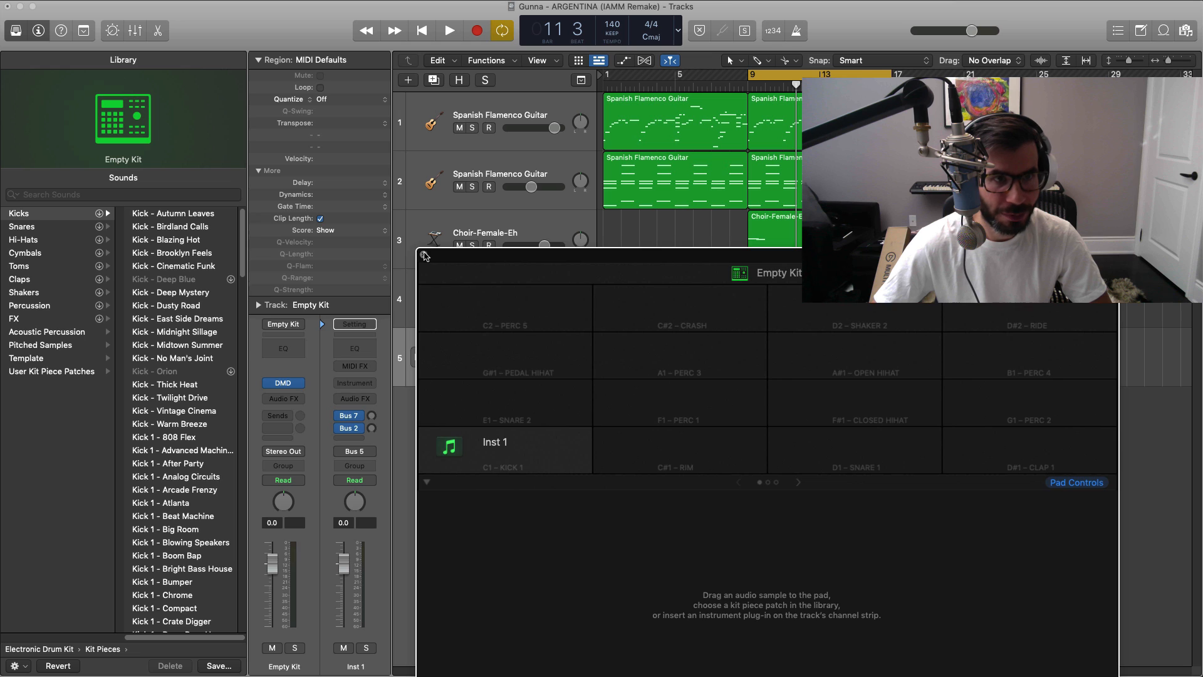
left_click(423, 254)
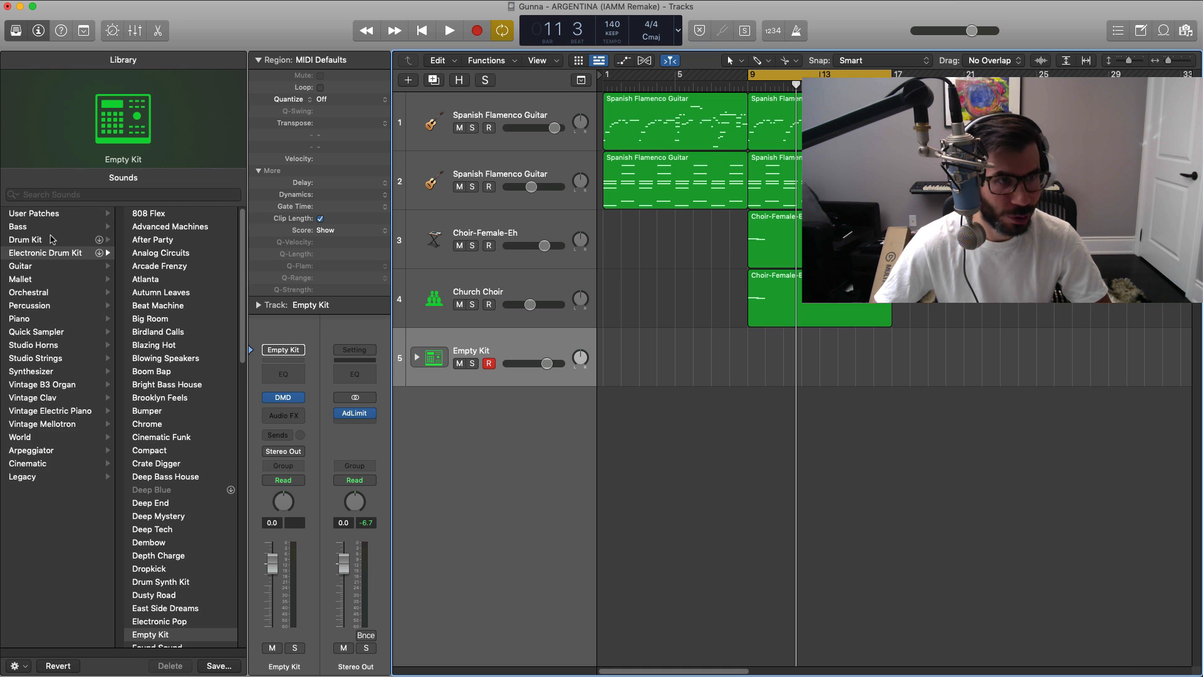
left_click(54, 216)
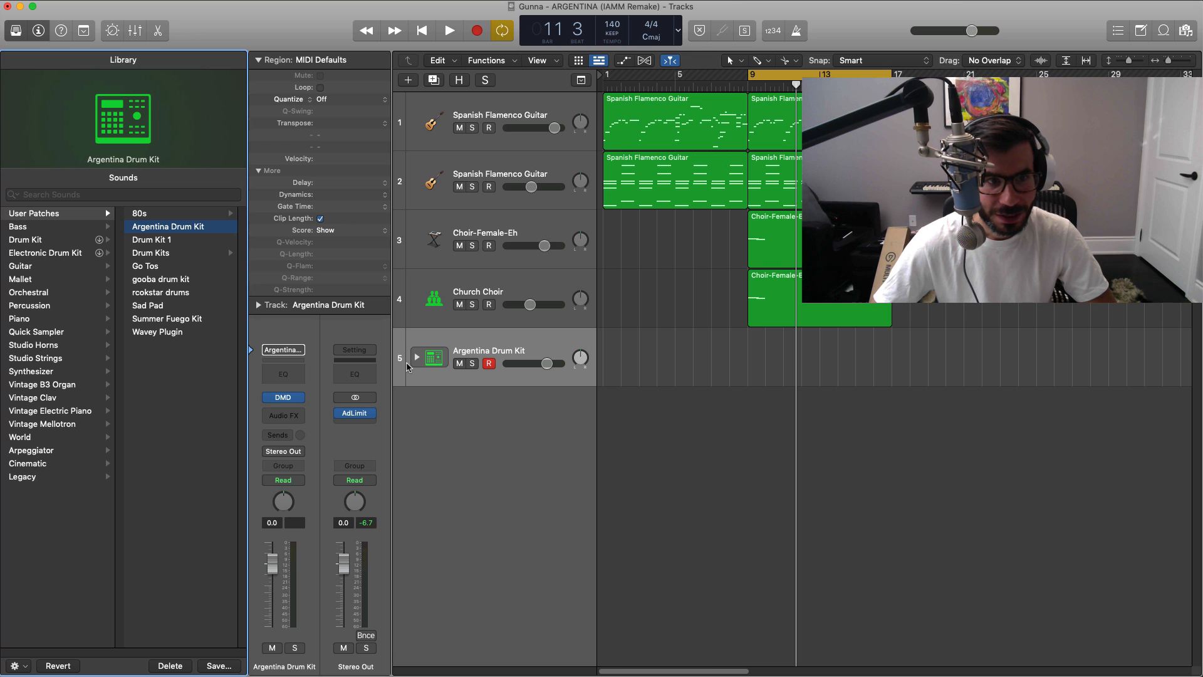
Step: Expand the drum kit's subtracks and create an argentina clap region spanning bars 9 to 17
left_click(416, 357)
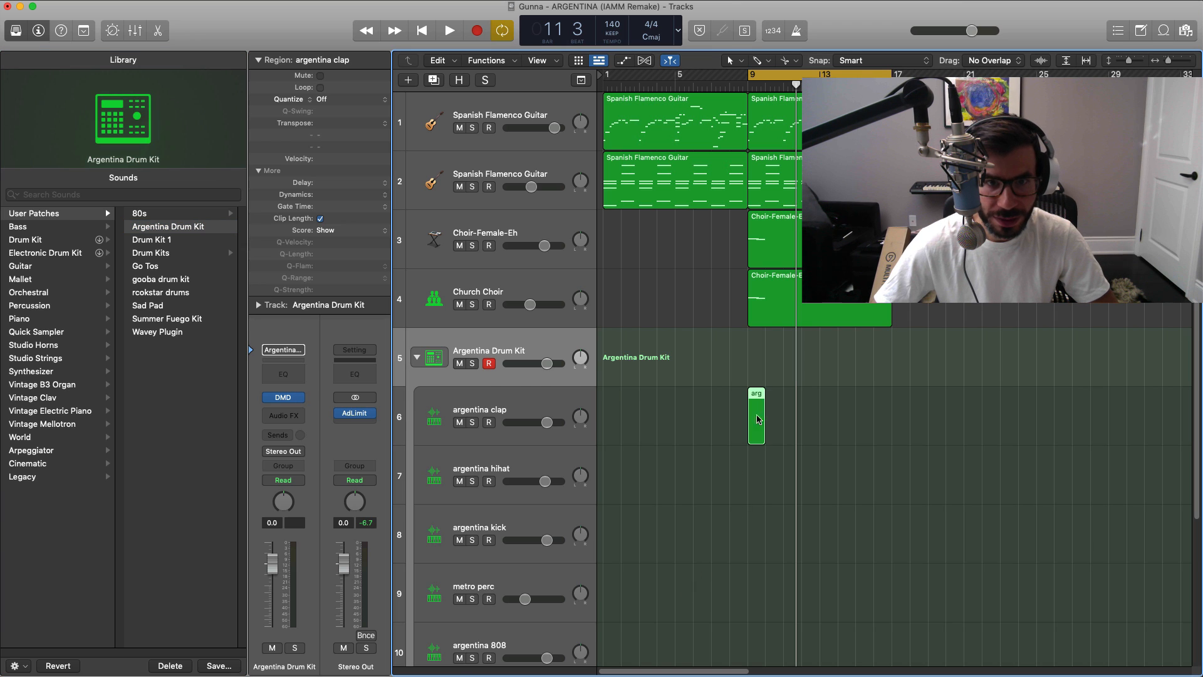
left_click(758, 419)
left_click_drag(758, 419, 891, 436)
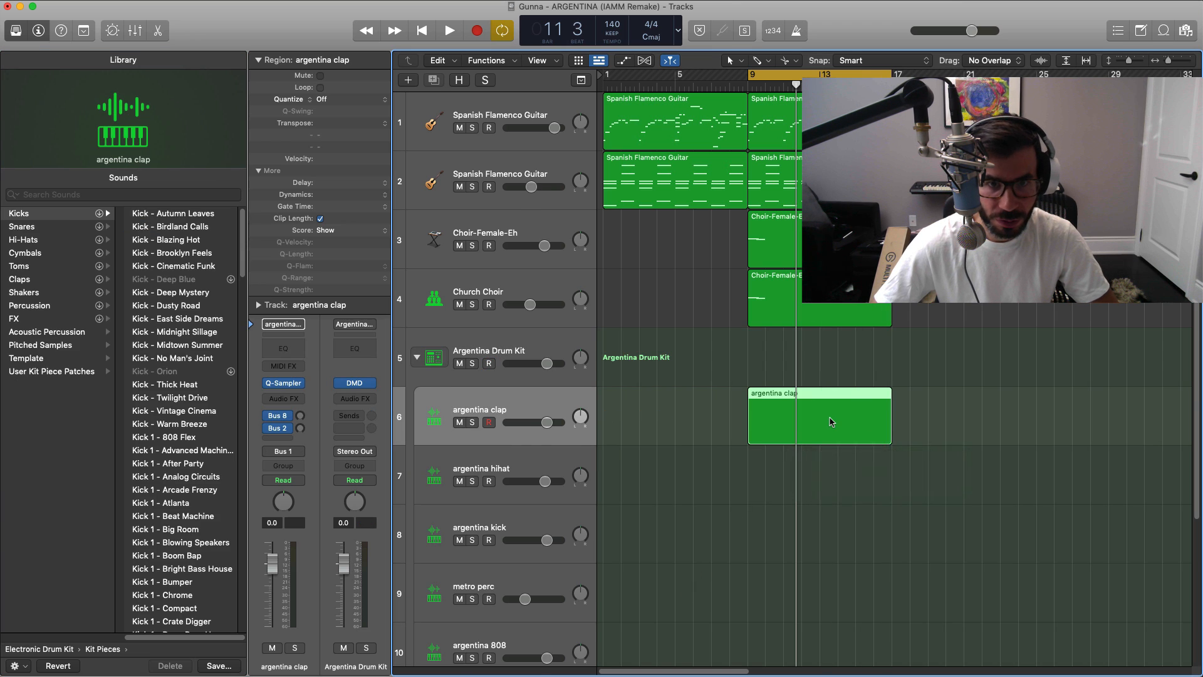
Step: In the clap region's Piano Roll, enter a C3 note on beat 3 of every bar, with the Library hidden
double_click(831, 421)
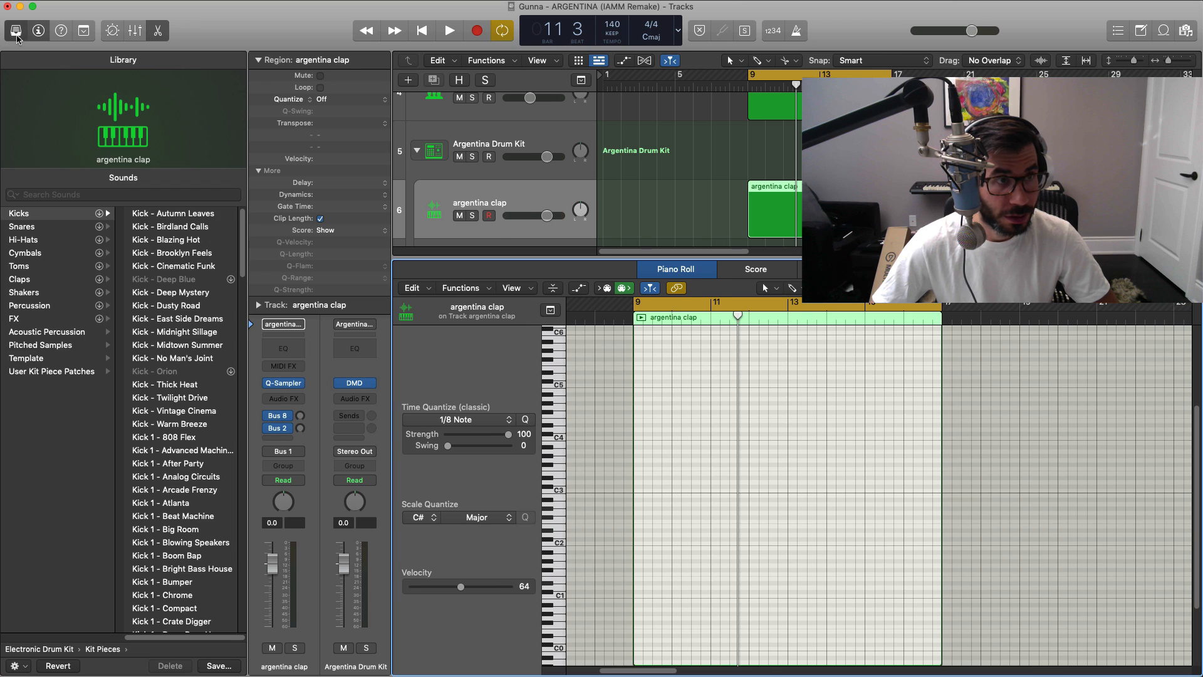
left_click(16, 33)
scroll(725, 543, "up", 5)
scroll(726, 545, "left", 5)
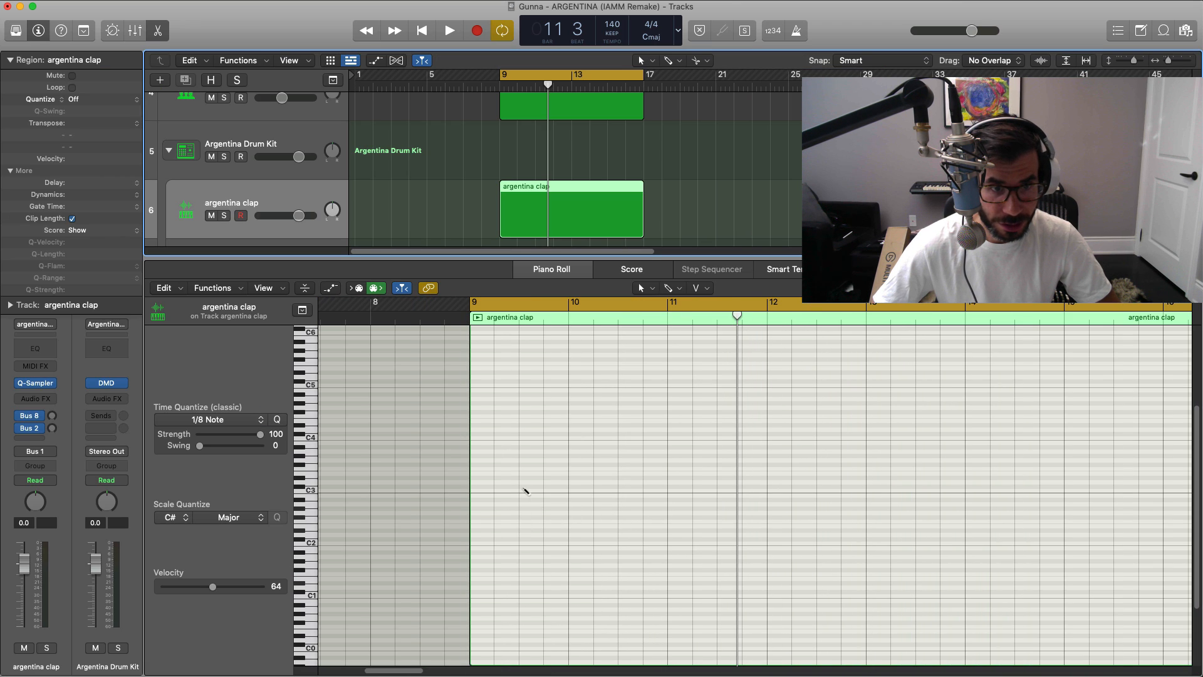
left_click(525, 491)
left_click_drag(528, 490, 547, 497)
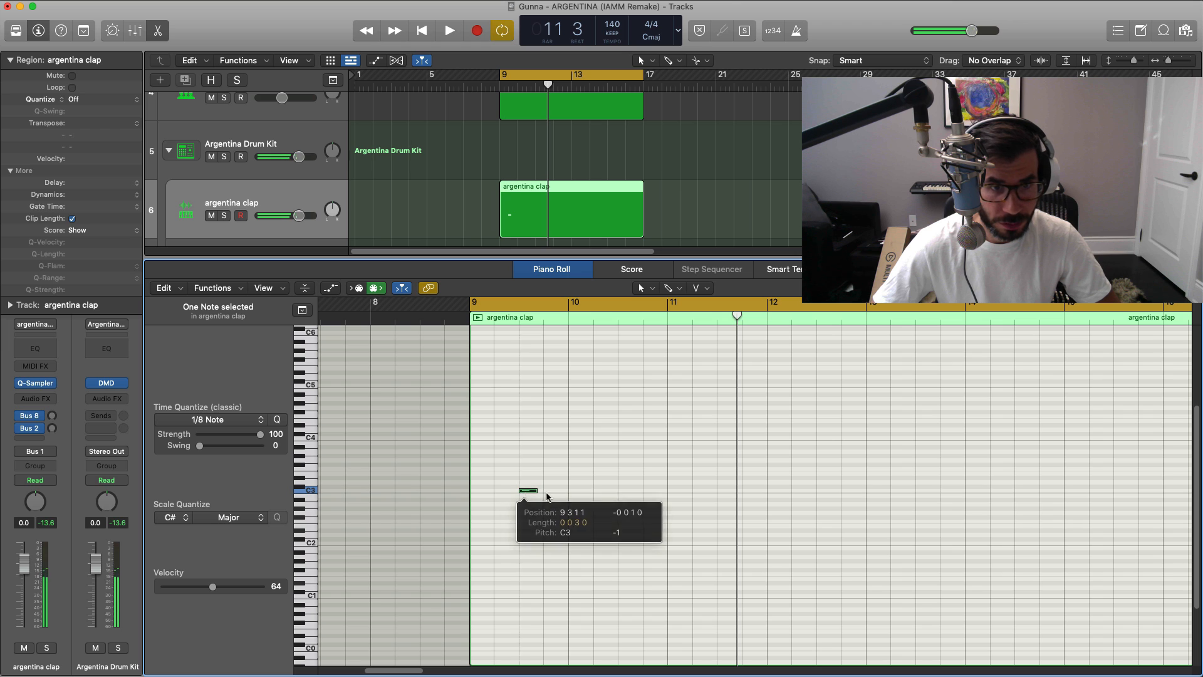
left_click(619, 491)
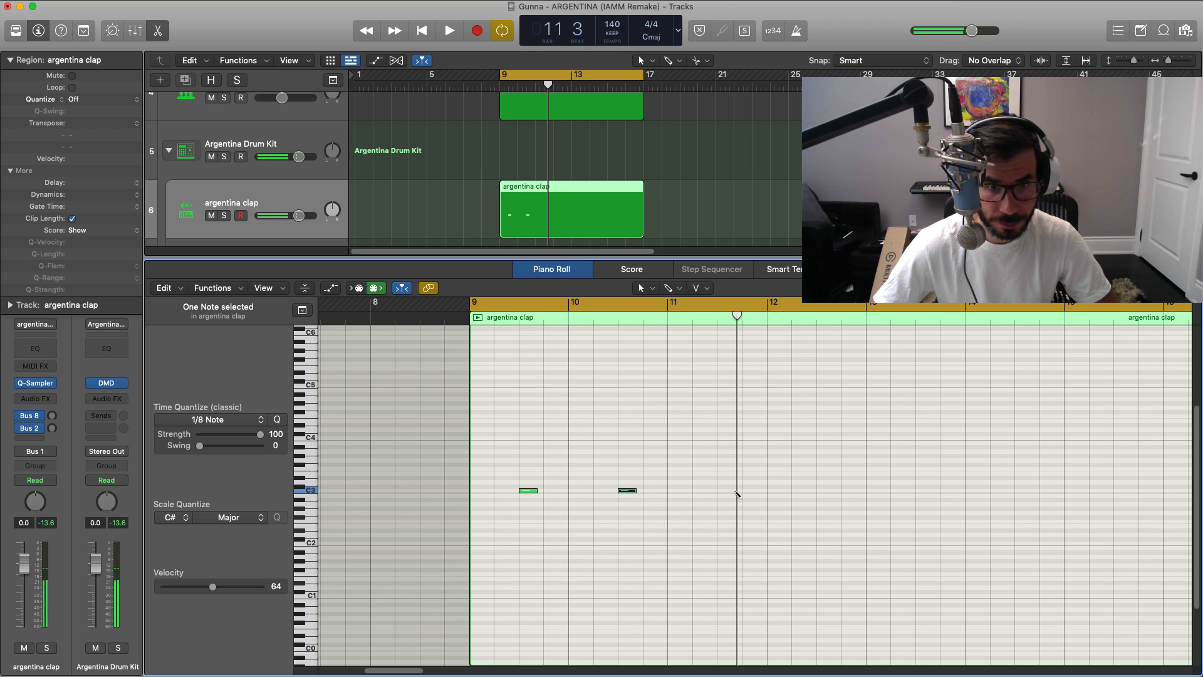
left_click_drag(677, 500, 447, 473)
key("super+r")
key("super+r")
Step: Play the clap pattern with the mix and raise the argentina clap volume to 1.2 dB
key("space")
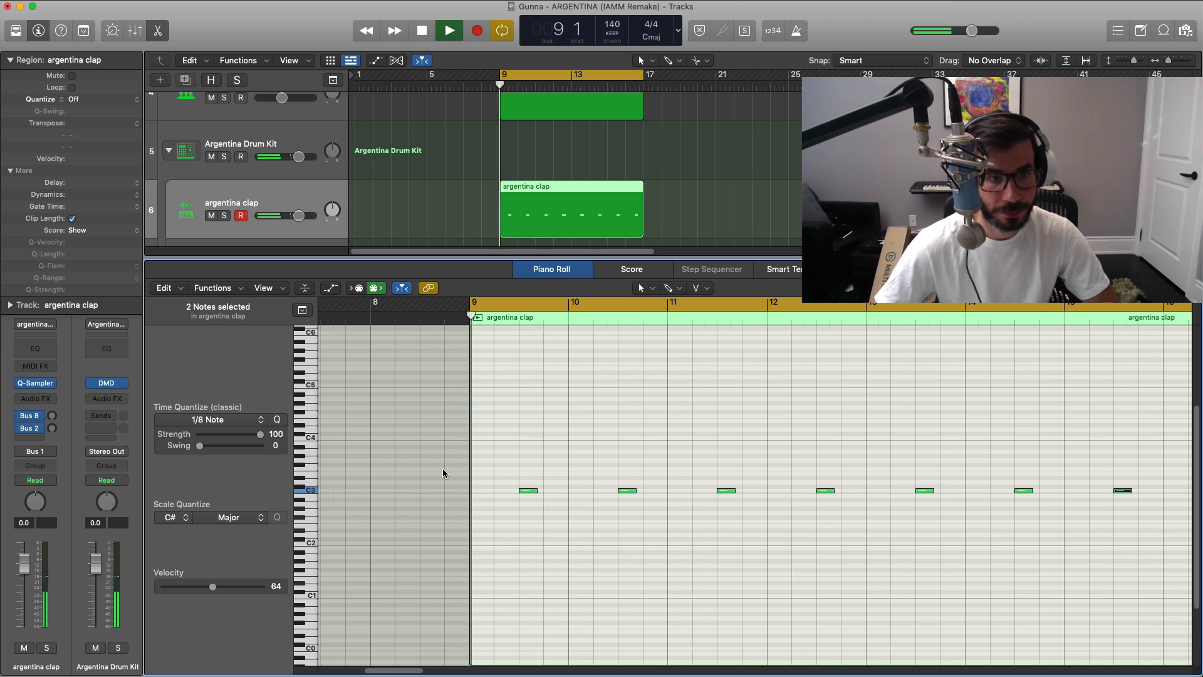
left_click_drag(299, 217, 303, 216)
scroll(549, 505, "up", 1)
scroll(549, 504, "left", 5)
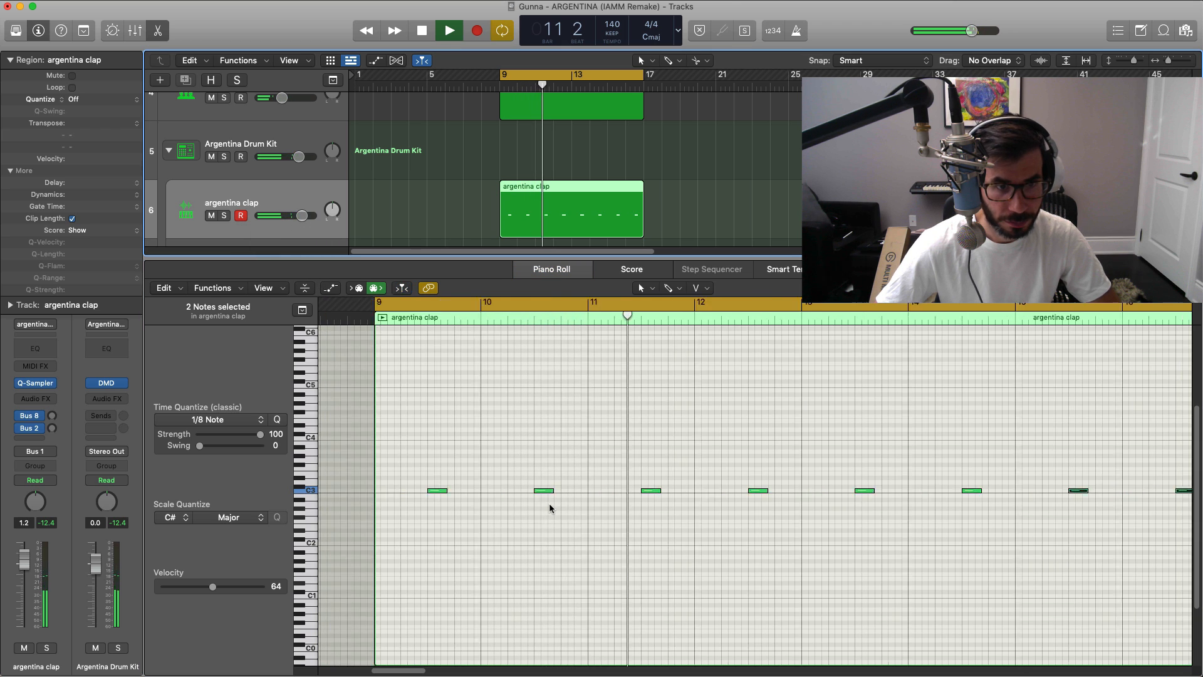
key("space")
Step: Add a short C3 ghost clap just before the first clap and set its velocity to 16
left_click(542, 495)
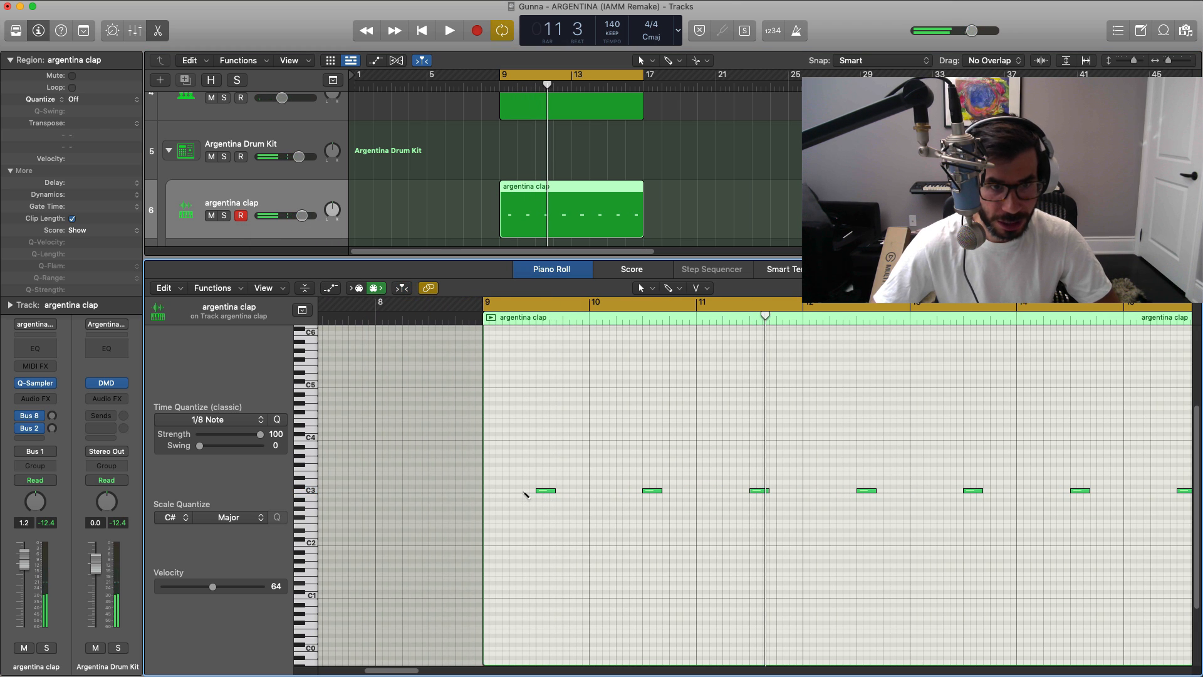
left_click(525, 491)
left_click_drag(538, 491, 528, 492)
key("space")
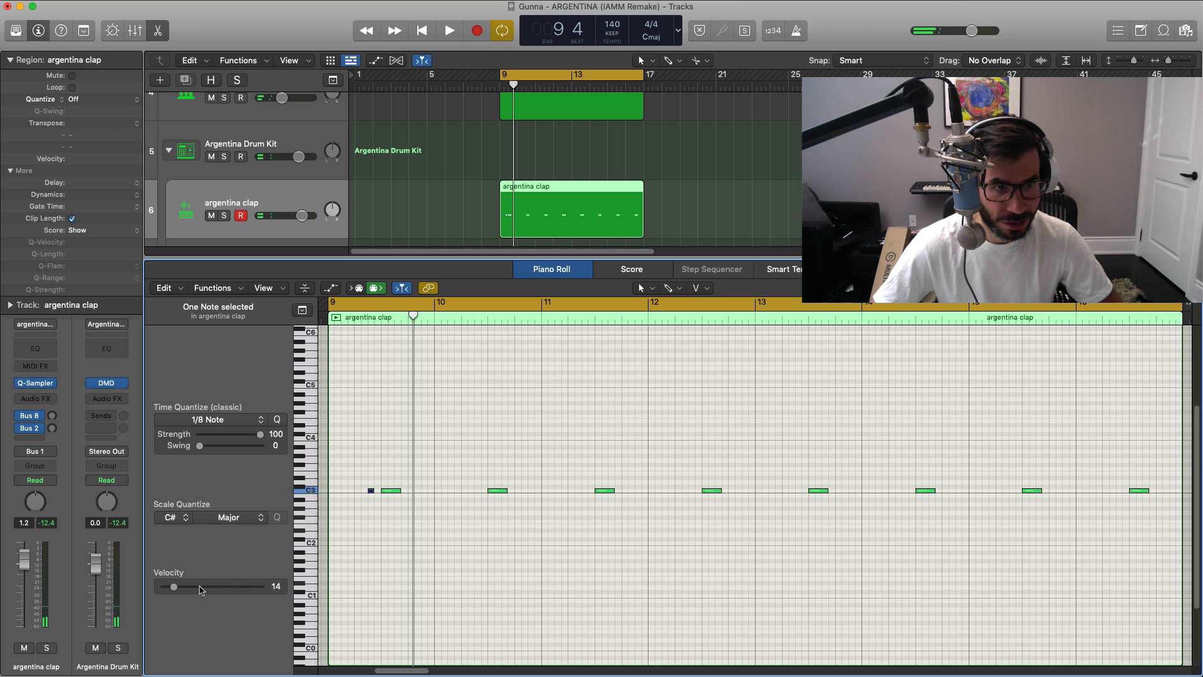
key("space")
key("space")
left_click_drag(174, 587, 176, 587)
key("space")
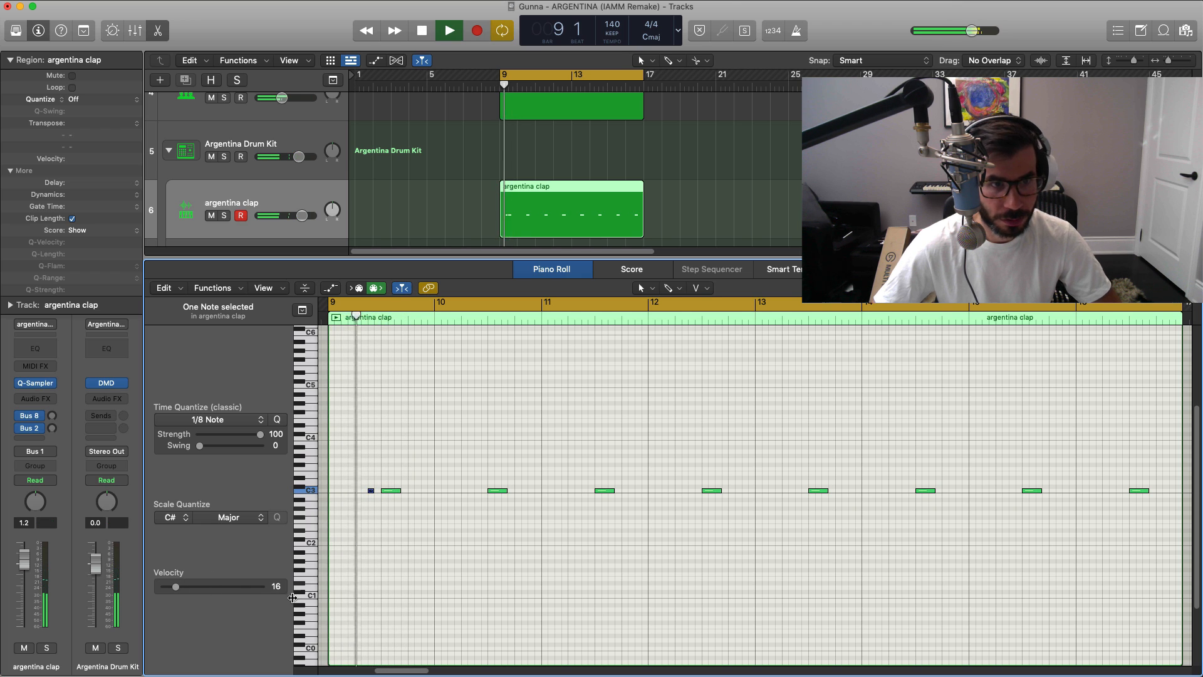
key("space")
Step: Delete the claps after bar 9 and repeat the ghost-and-main clap pair once per bar through the region's end
left_click_drag(455, 484, 1138, 561)
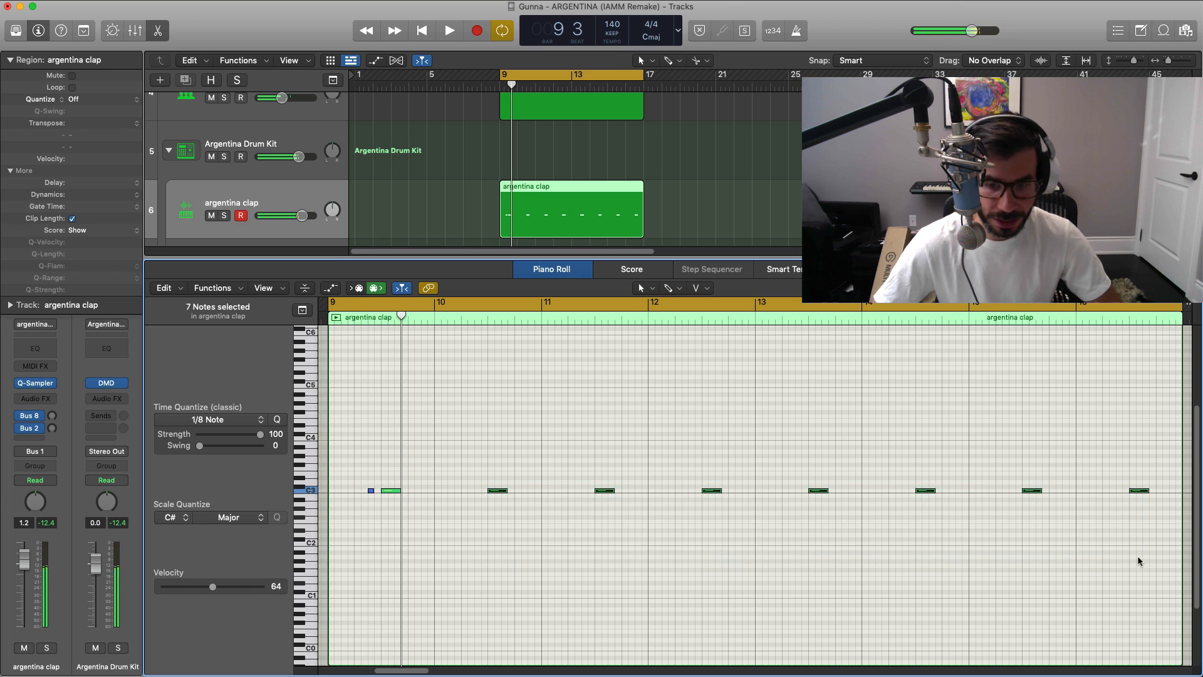
left_click_drag(455, 525, 347, 475)
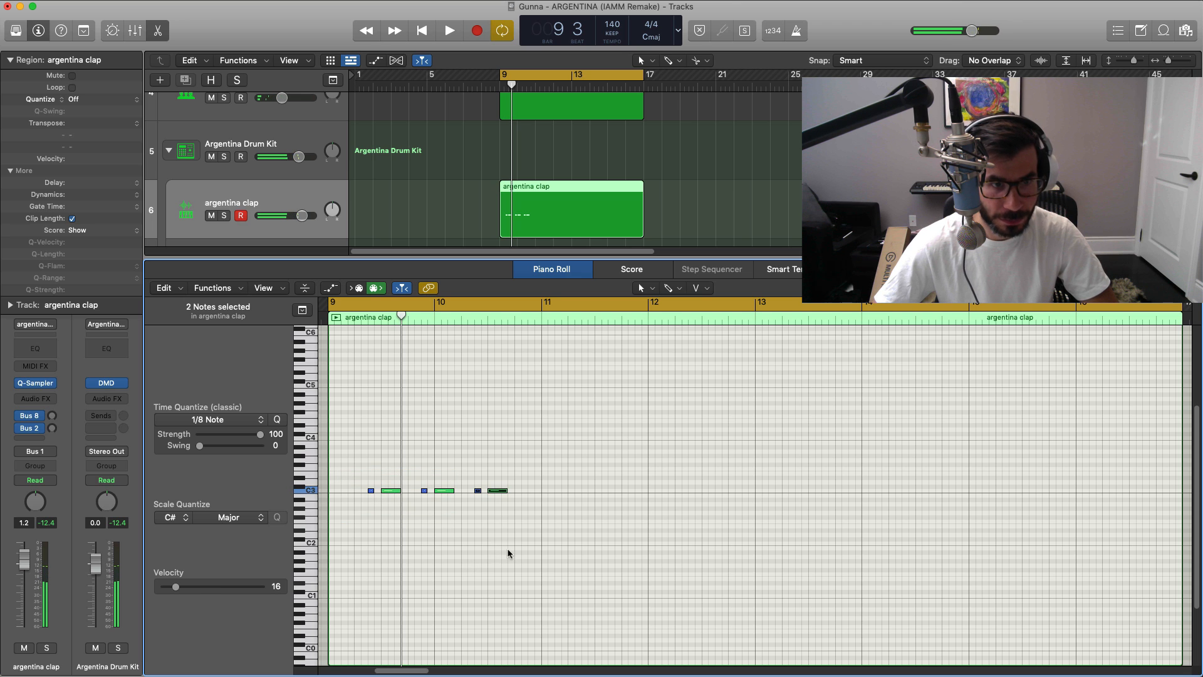
left_click_drag(543, 519, 421, 489)
left_click_drag(554, 488, 450, 505)
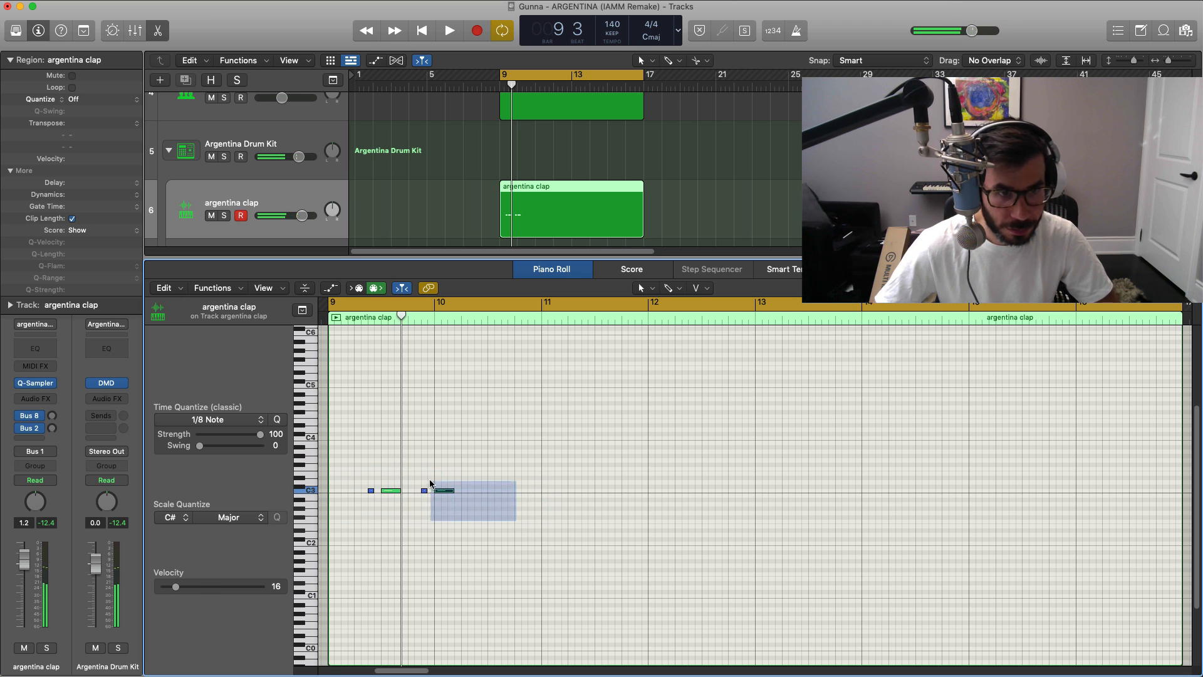
left_click_drag(431, 483, 337, 479)
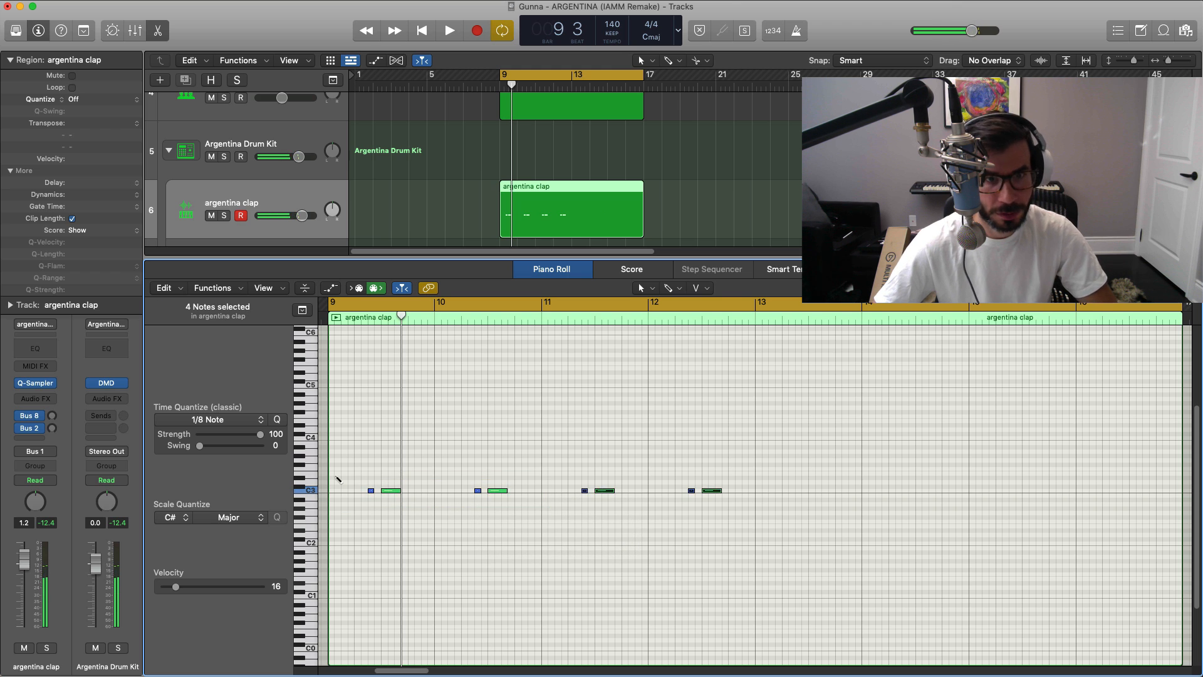
key("space")
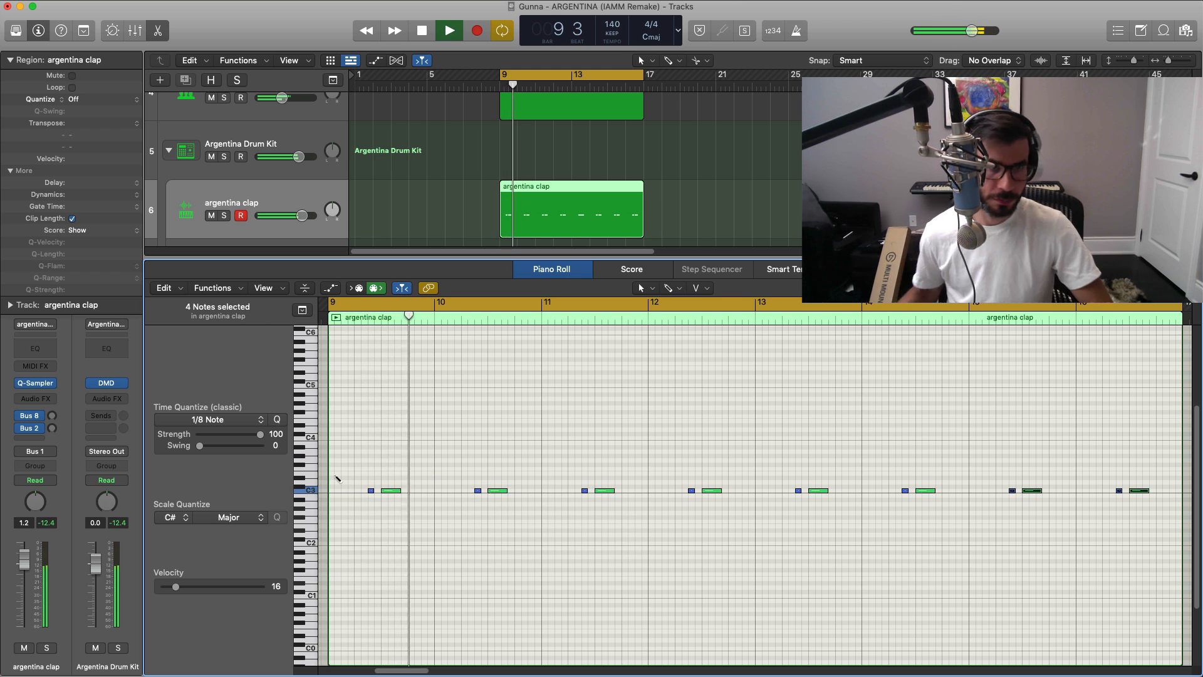
Step: Raise the argentina clap volume to +3.7 dB during playback and close the Piano Roll
left_click_drag(302, 216, 308, 227)
key("e")
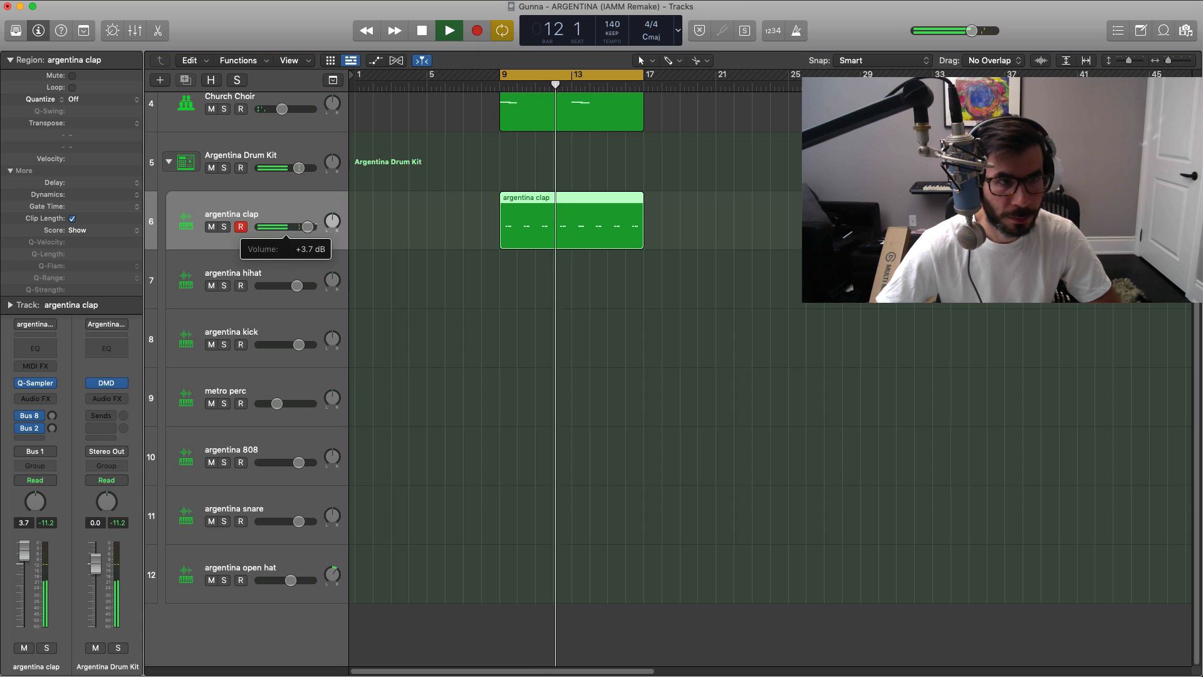
key("space")
Step: Create an argentina hihat region spanning bars 9 to 17 and open it in the Piano Roll
double_click(513, 279)
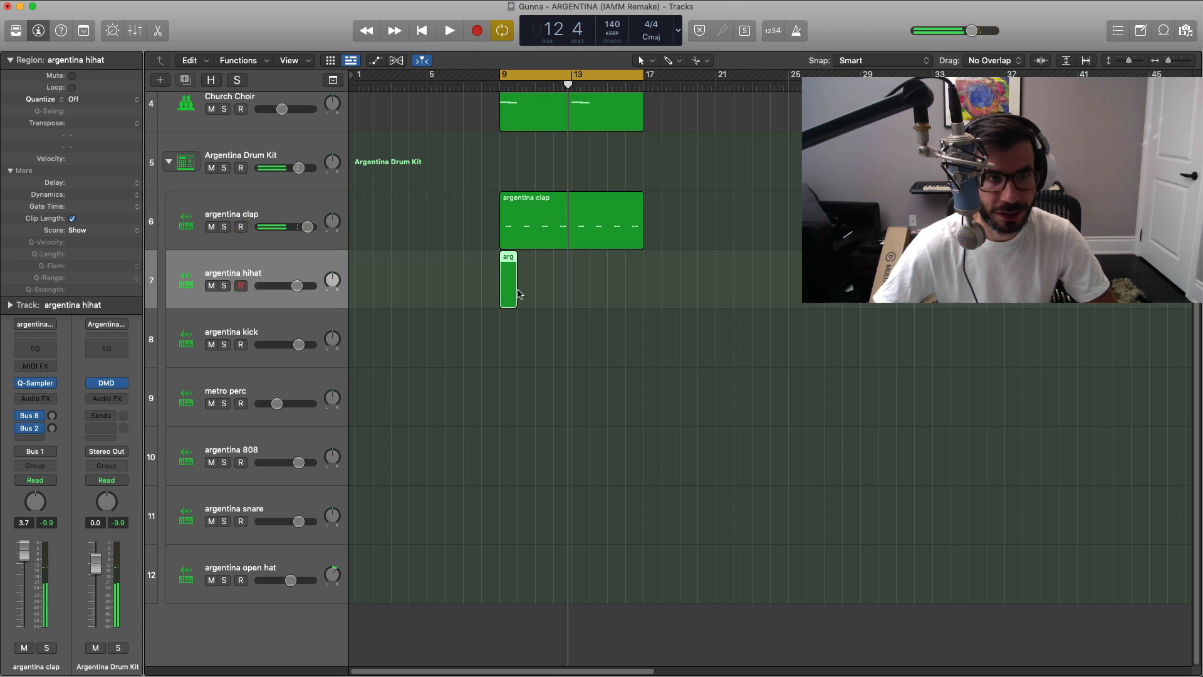
left_click_drag(512, 294, 643, 294)
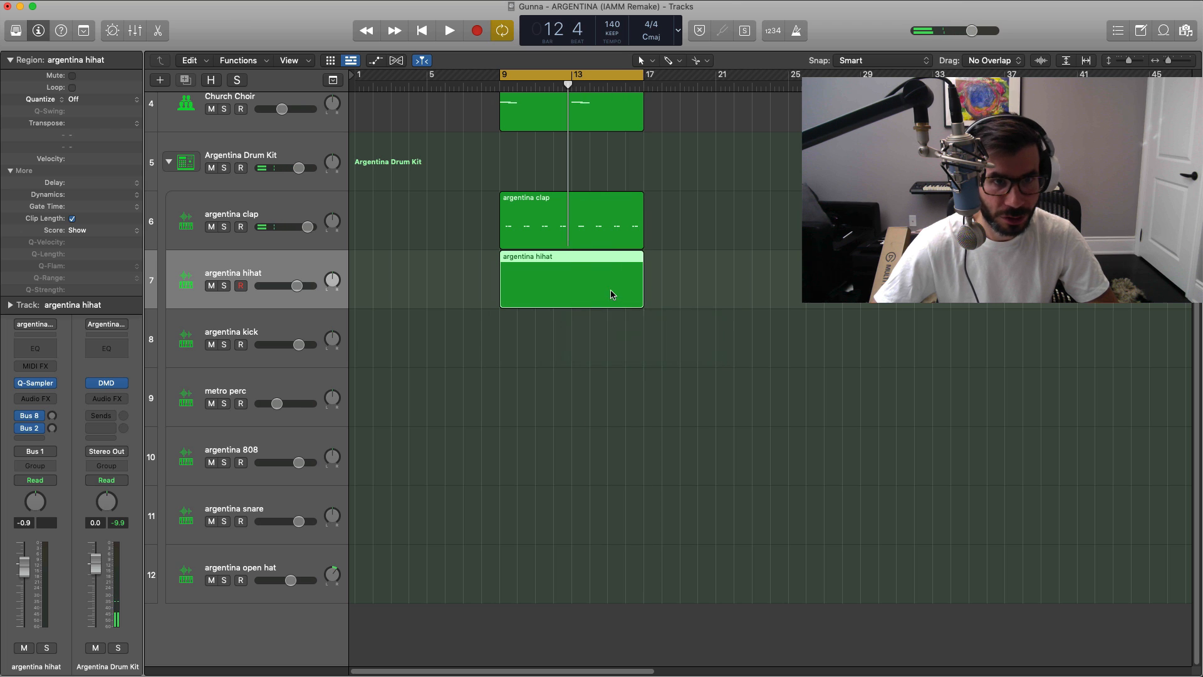
double_click(591, 268)
Step: Add short C3 hi-hat notes at the start of bar 9 and on the second half of beat 2
left_click(336, 492, "super")
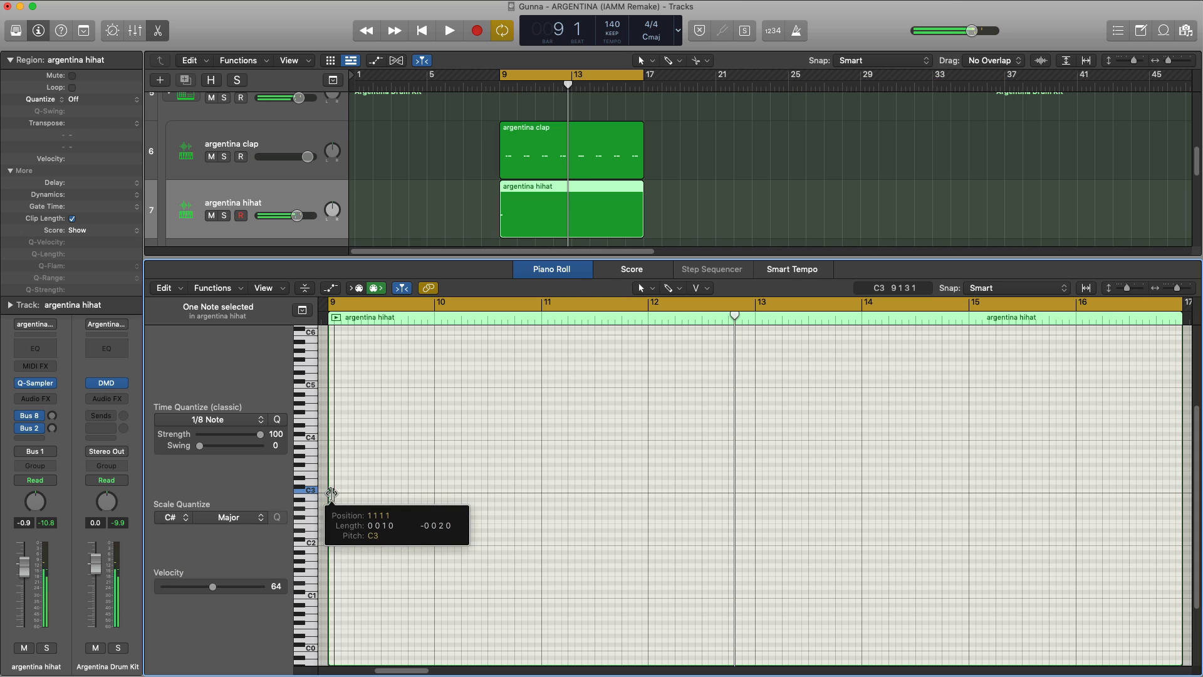
left_click_drag(340, 495, 340, 492)
key("space")
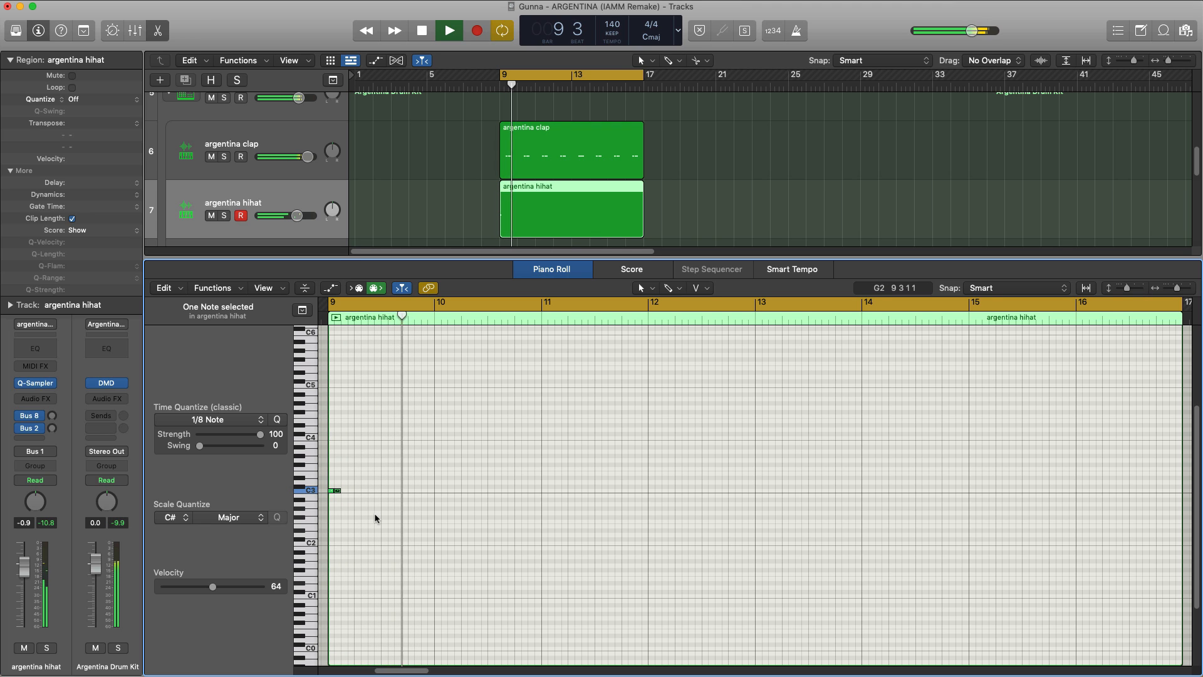
key("space")
key("space")
left_click(371, 491, "super")
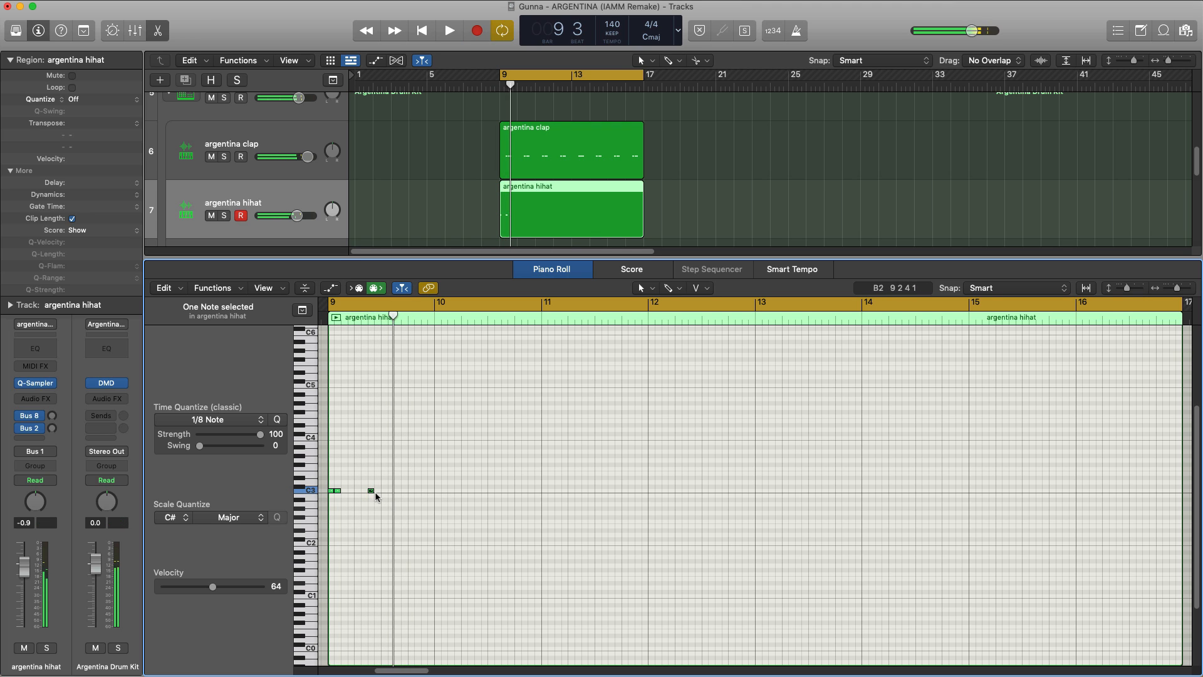
left_click_drag(374, 492, 379, 493)
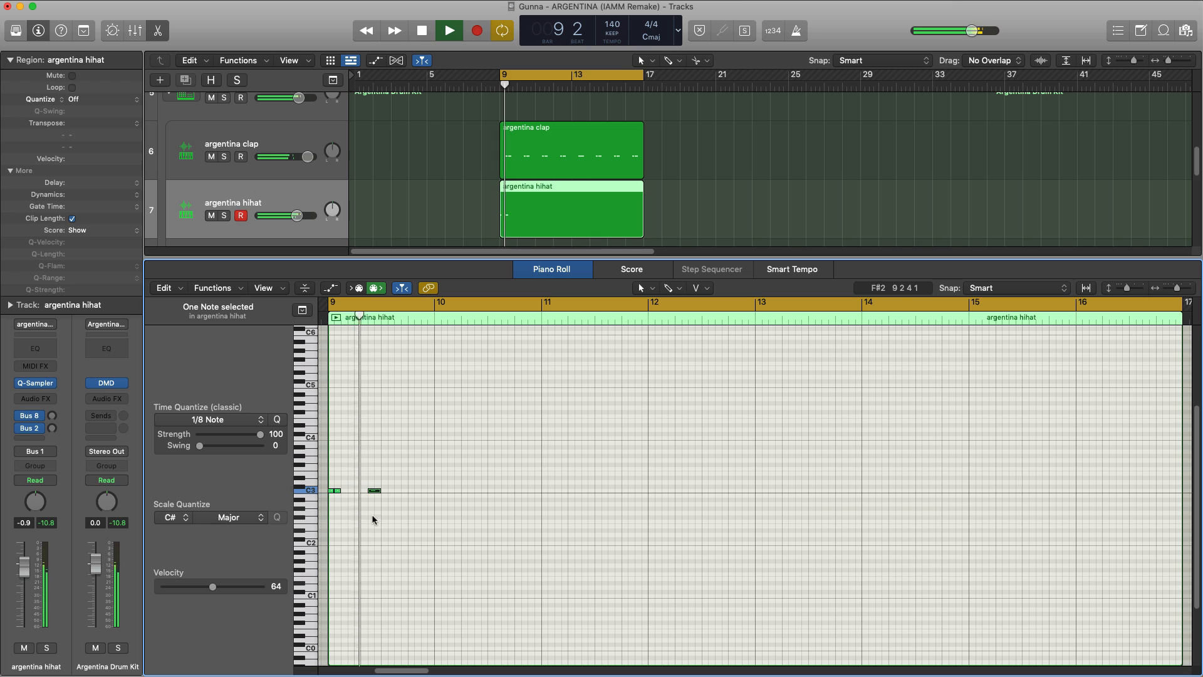
Step: Add two C3 eighth-note hi-hats on beat 3 of bar 9 and repeat them to fill the bar
key("space")
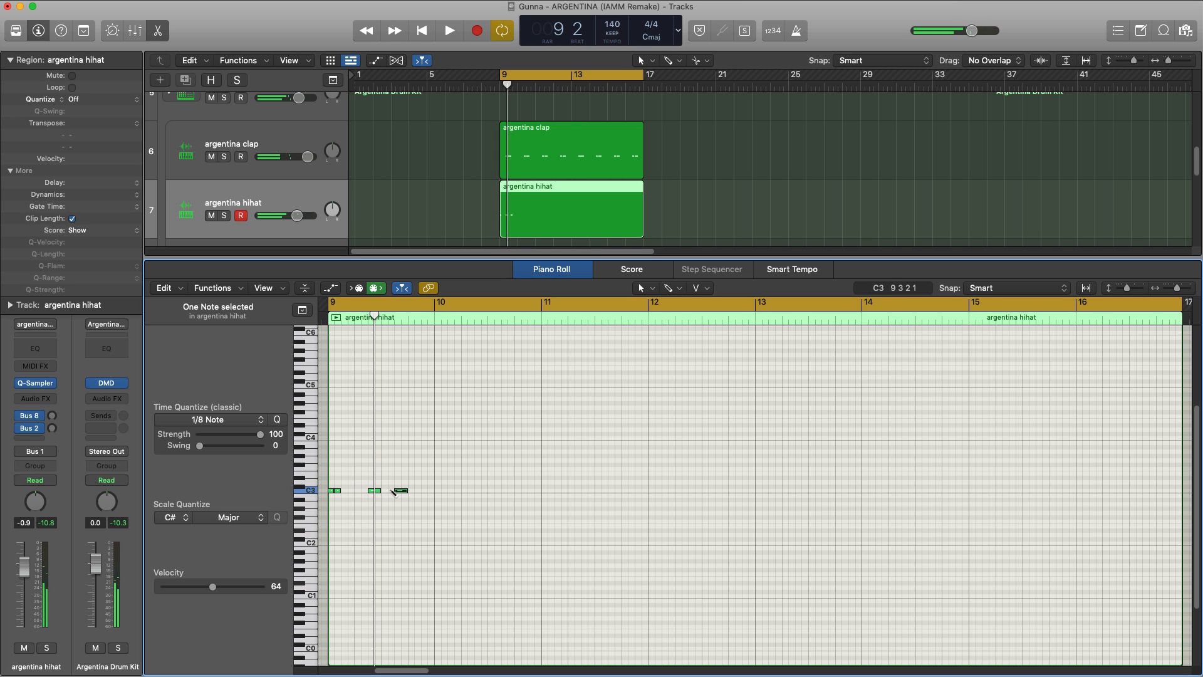
left_click(386, 491, "super")
left_click_drag(410, 500, 386, 483)
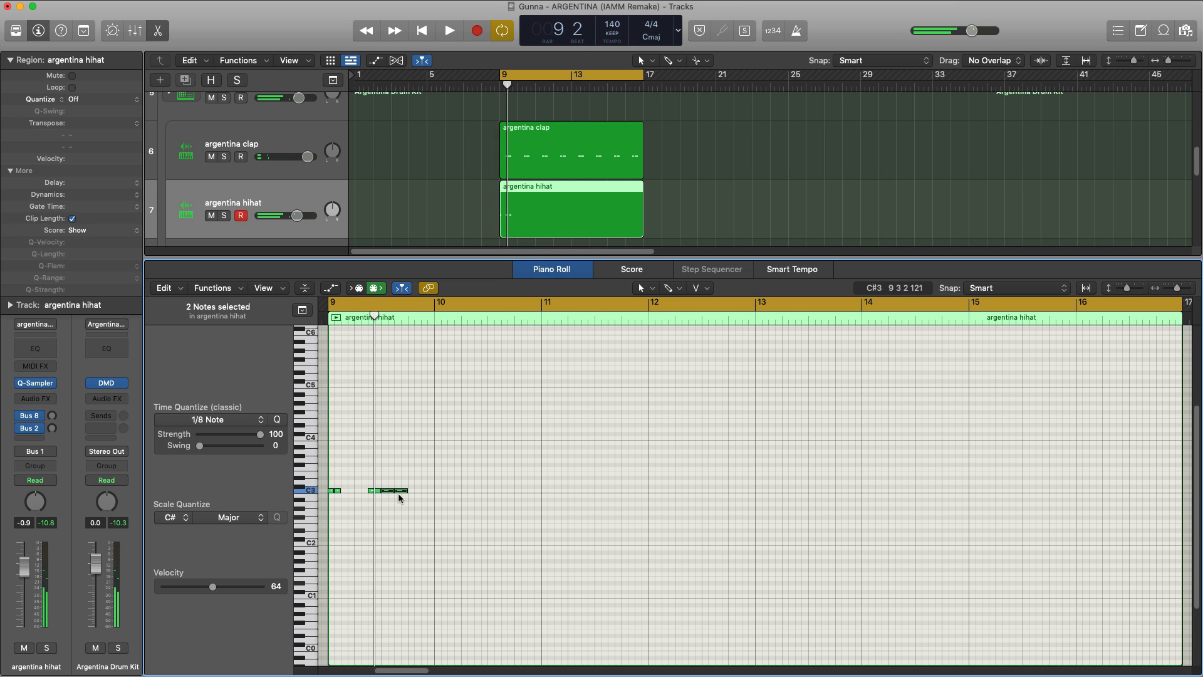
key("super+r")
key("space")
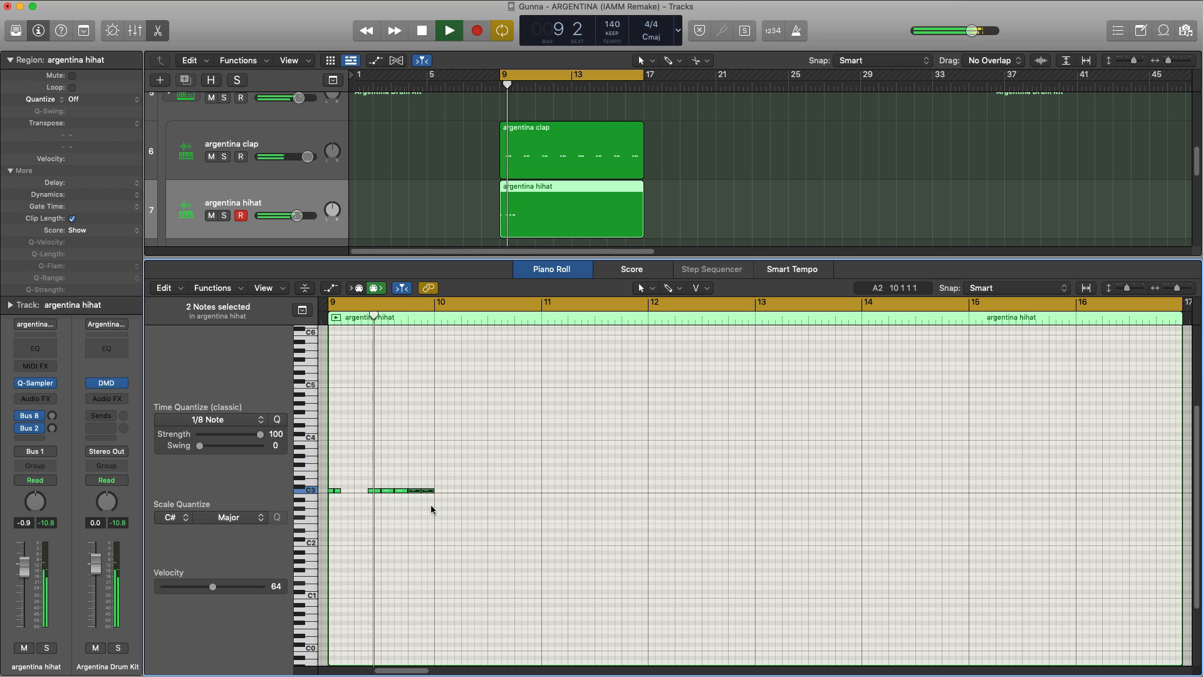
key("space")
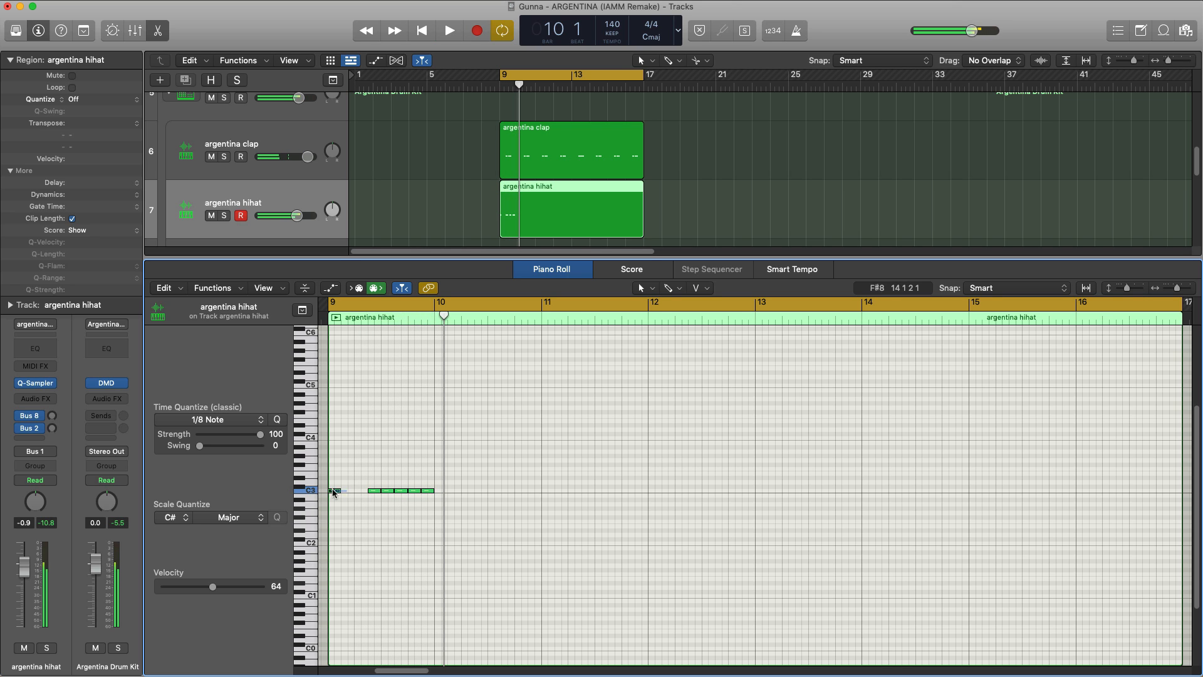
Step: Repeat the bar 9 hi-hat pattern once per bar through the end of the region
left_click_drag(413, 499, 331, 485)
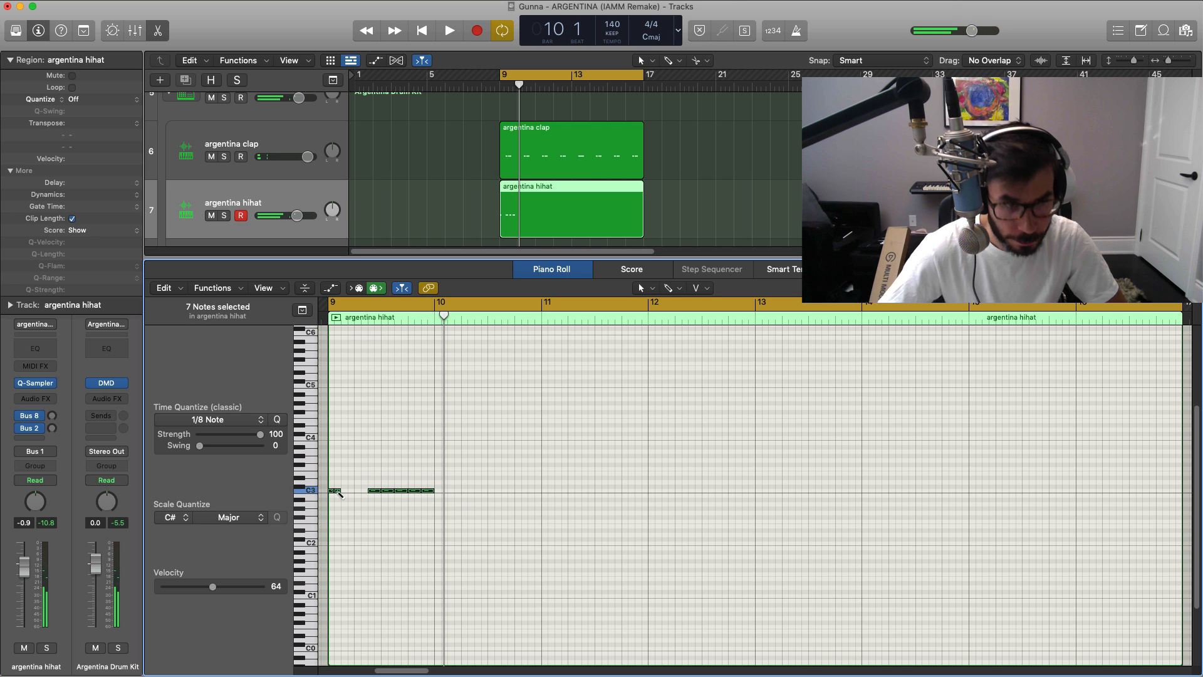
key("super+r")
key("space")
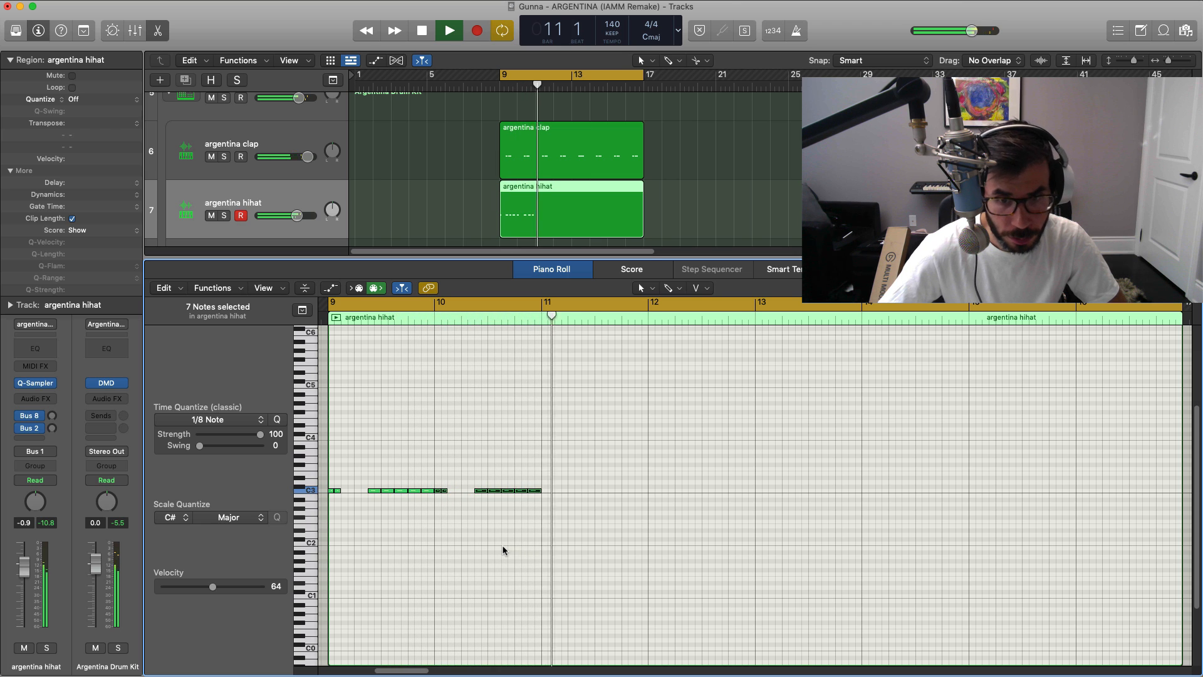
key("space")
left_click_drag(586, 522, 329, 463)
key("super+r")
key("super+r")
key("super+r")
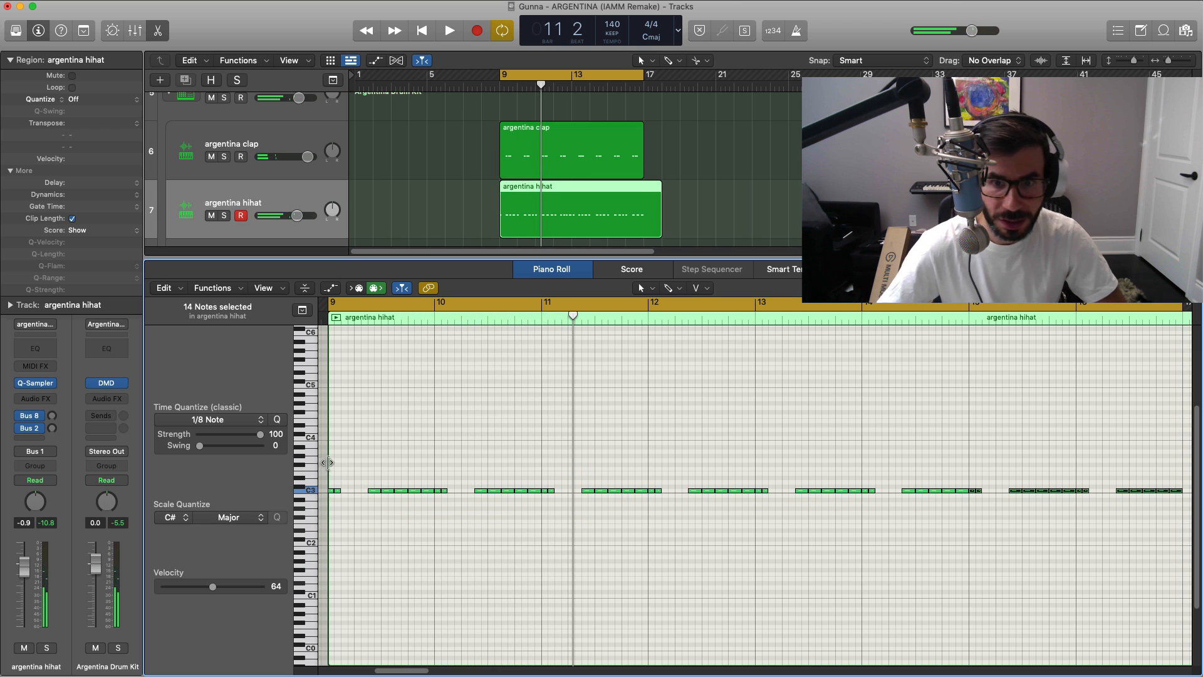
Step: Delete the part of the argentina hihat region past bar 17 and close the Piano Roll
key("space")
left_click(650, 191)
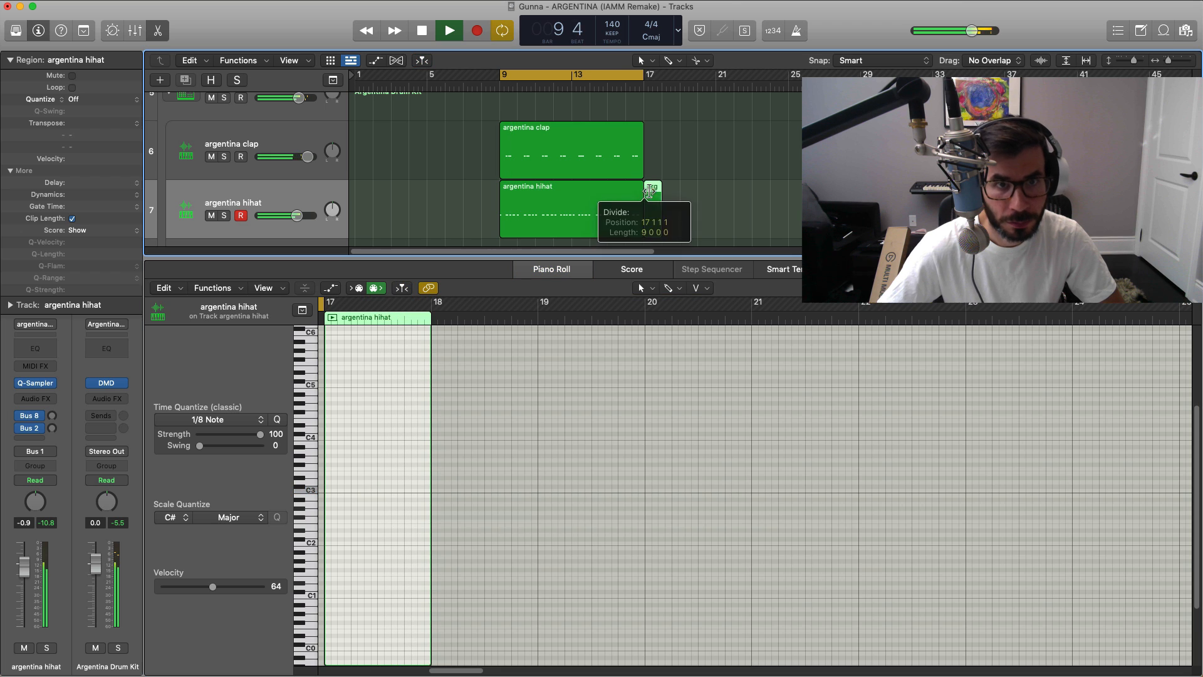
key("Delete")
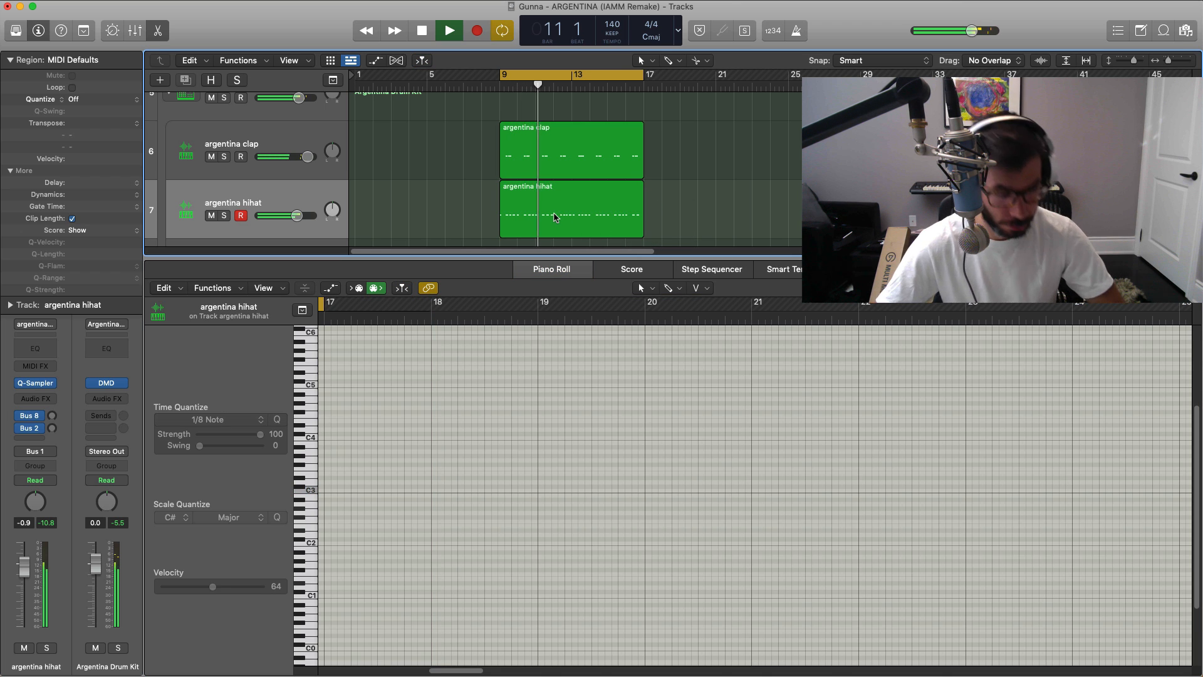
key("x")
key("x")
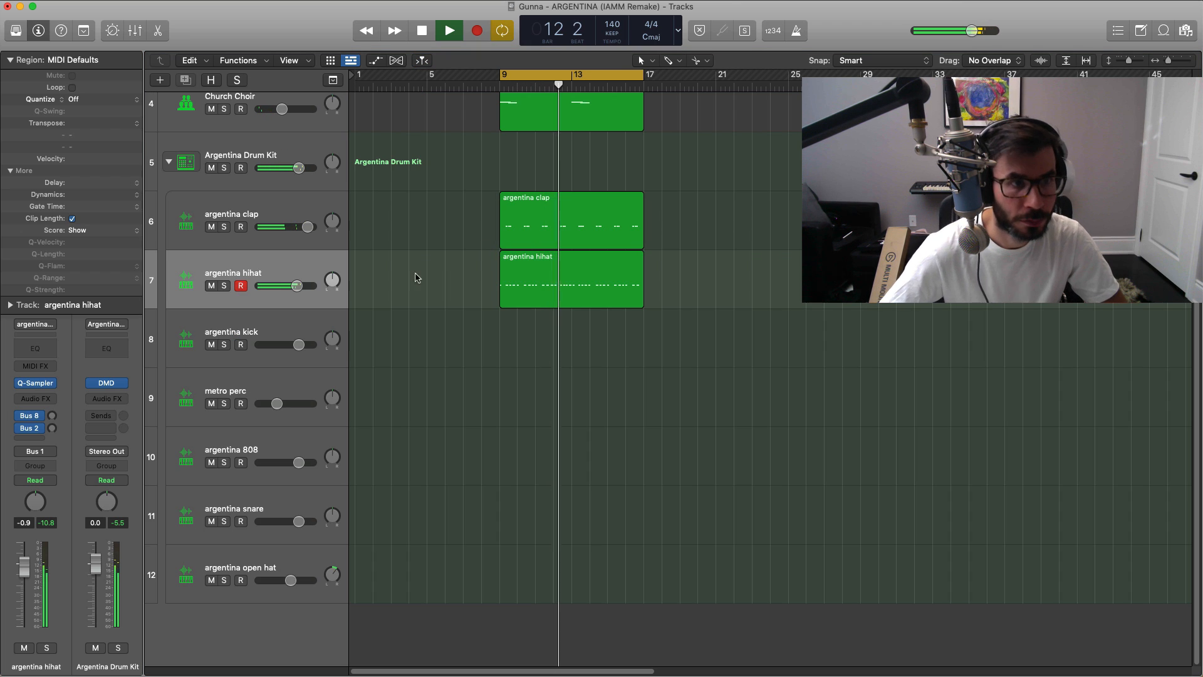
Step: Create an argentina kick region spanning bars 9 to 17 and open it in the Piano Roll
left_click(508, 338, "super")
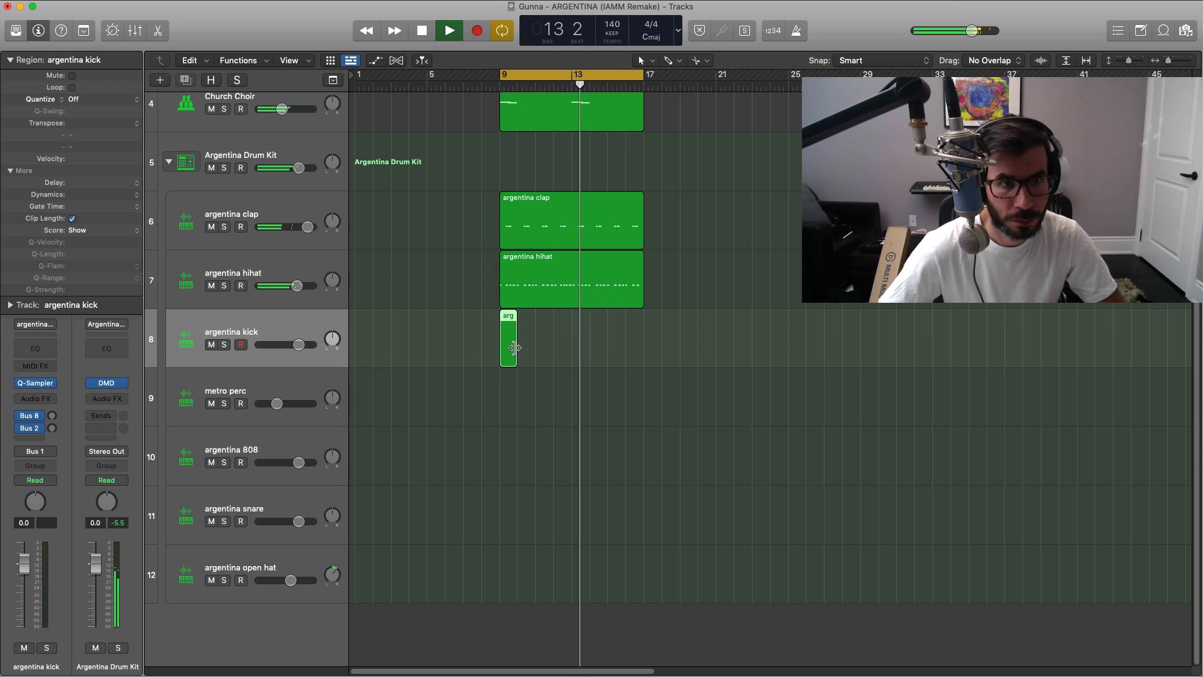
left_click_drag(514, 348, 643, 345)
key("super+z")
key("space")
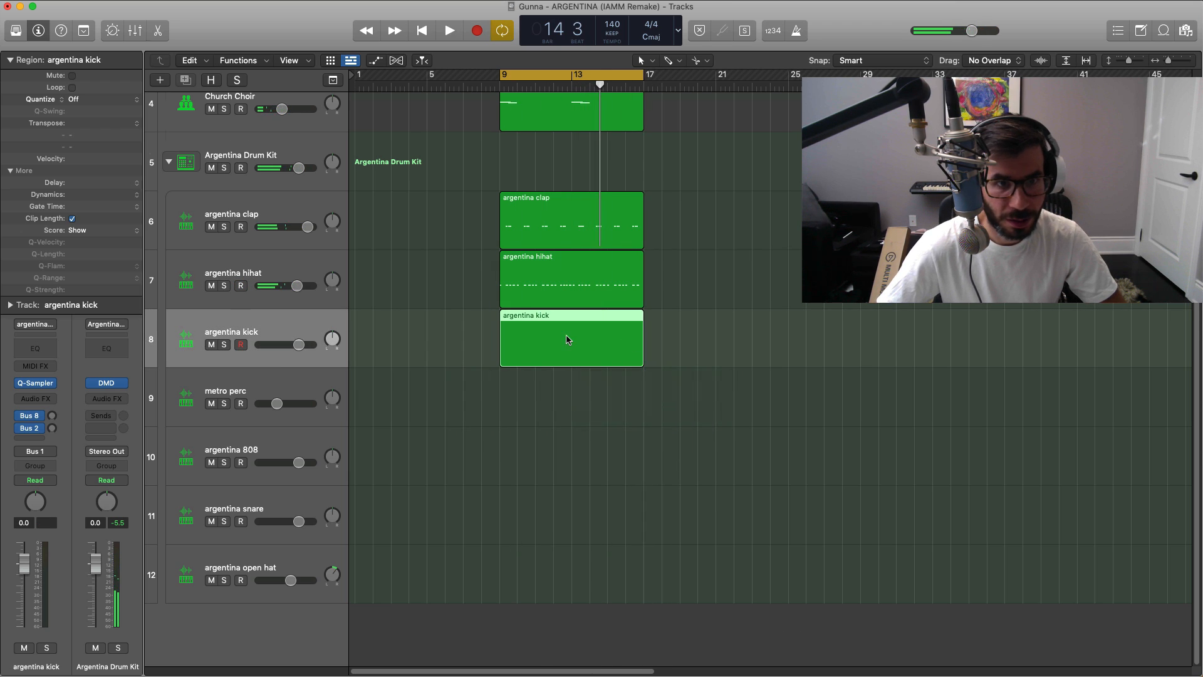
double_click(567, 336)
Step: Add C3 kicks on beat 2 and the second half of beat 3 in bar 10, and on bar 11's downbeat
left_click(468, 490, "super")
key("space")
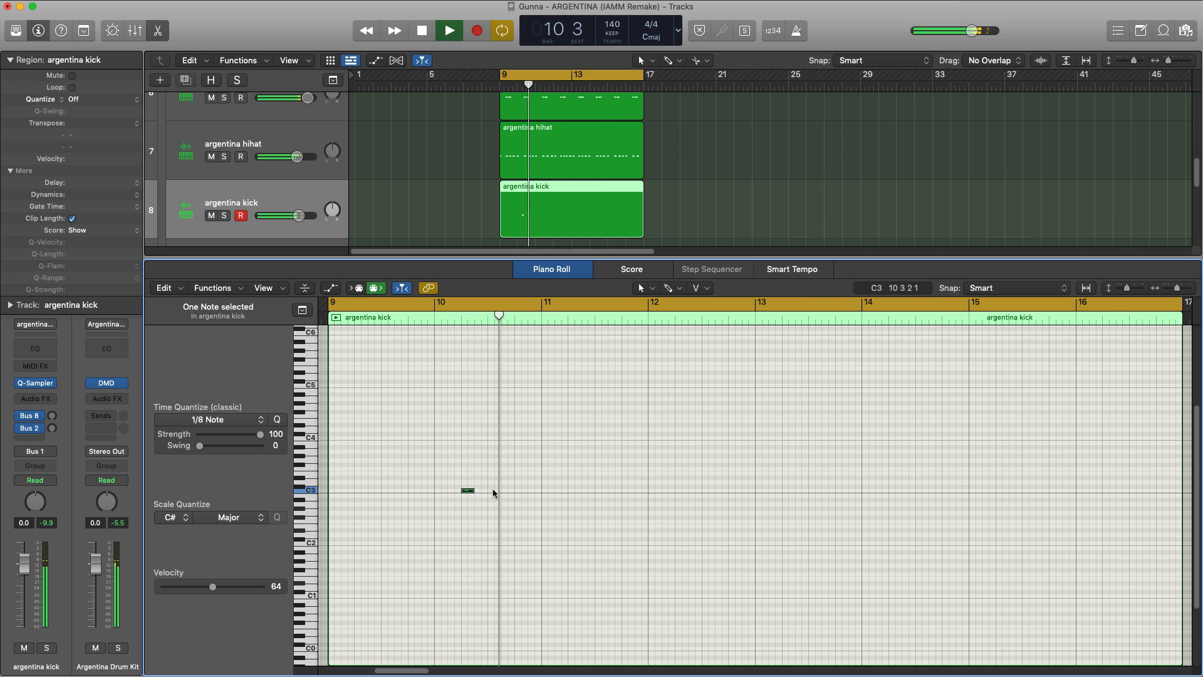
left_click(503, 491, "super")
key("space")
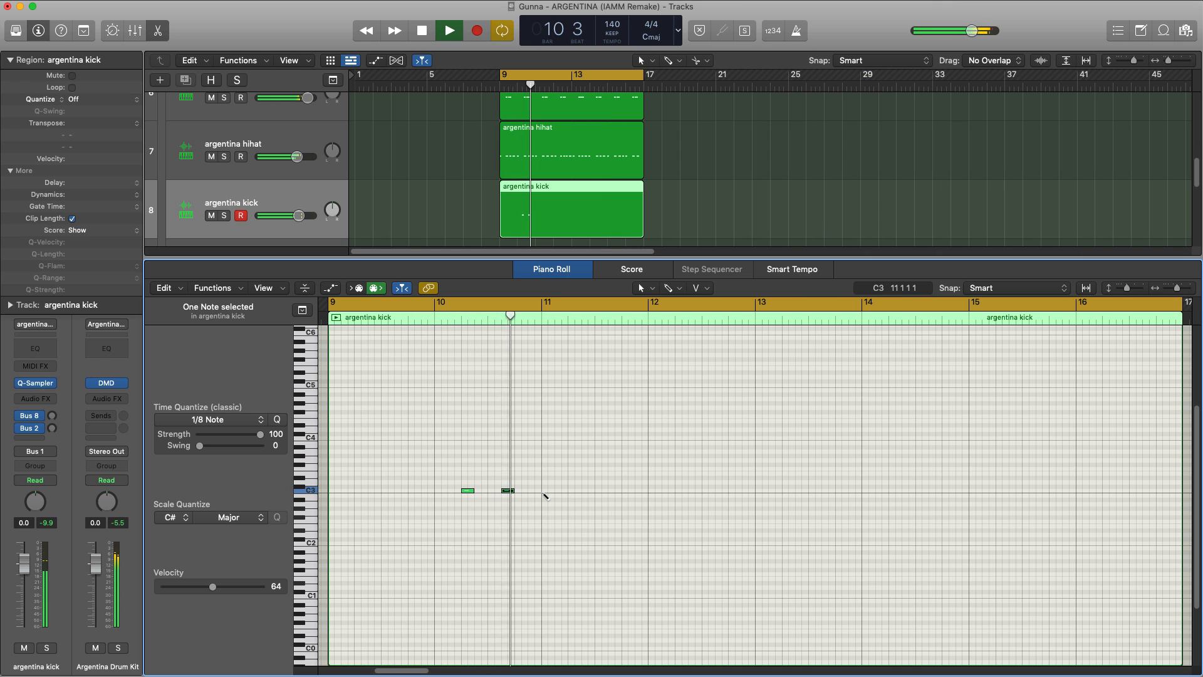
left_click(546, 491, "super")
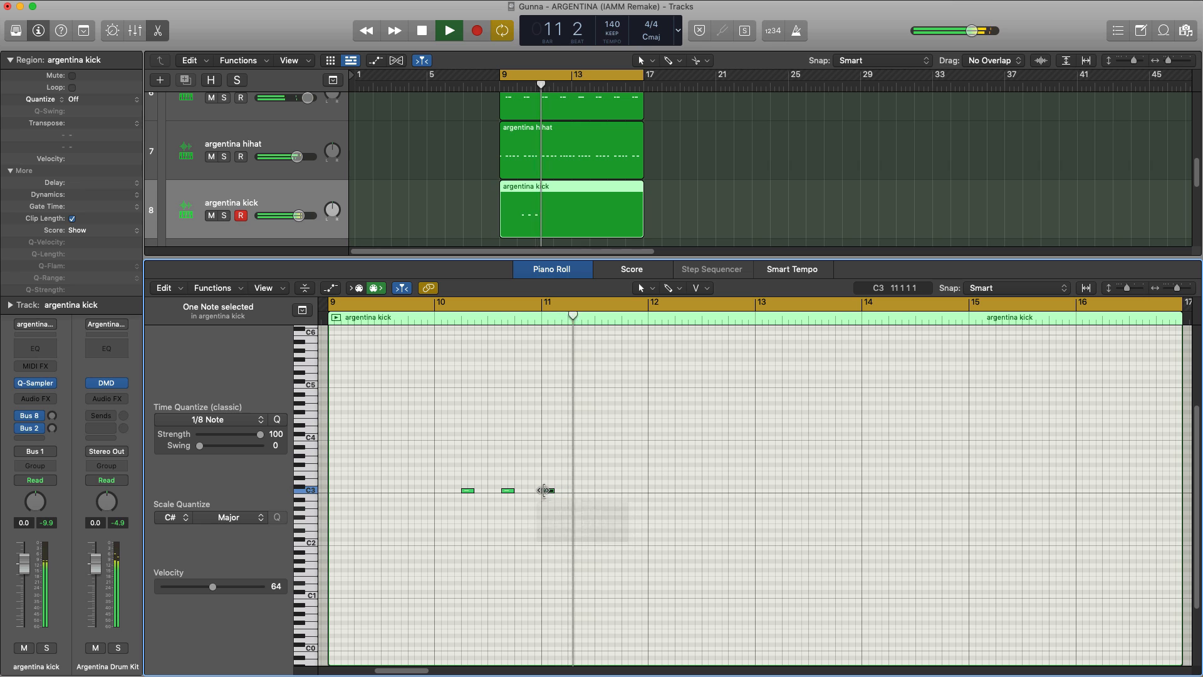
Step: Add C3 kicks at 12 2 1, 12 3 3, 13 1 1 and 13 2 3, and raise the argentina kick volume to 2.5 dB
left_click(679, 491, "super")
key("space")
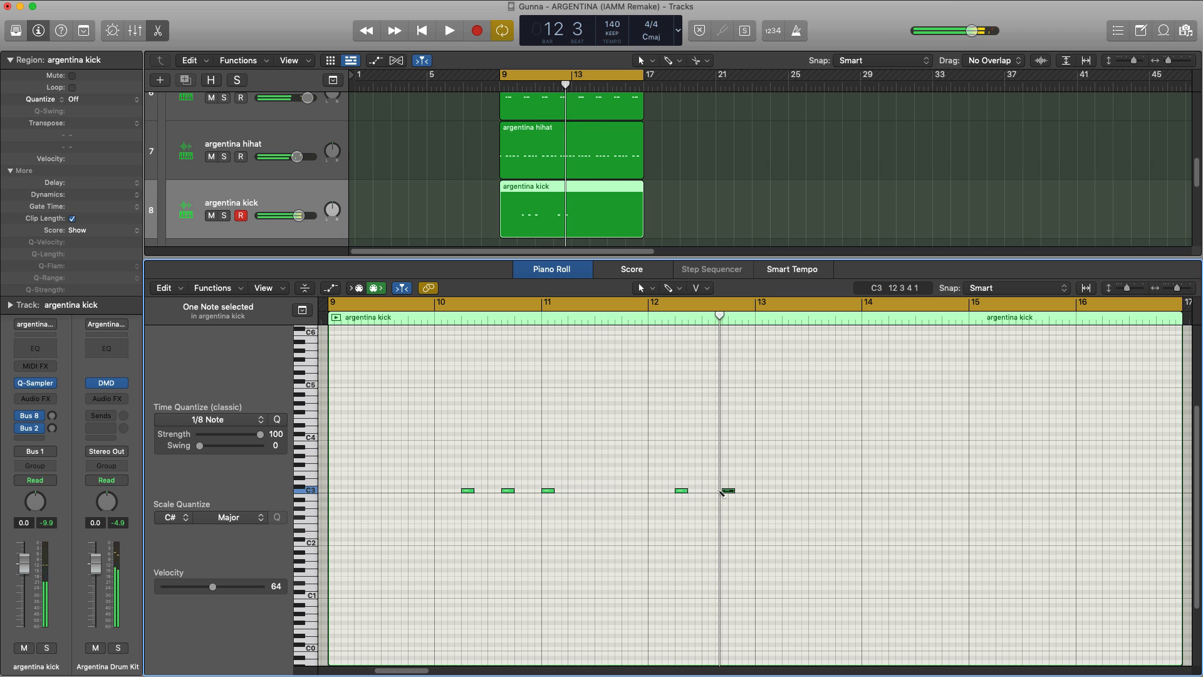
key("space")
left_click_drag(722, 491, 724, 492)
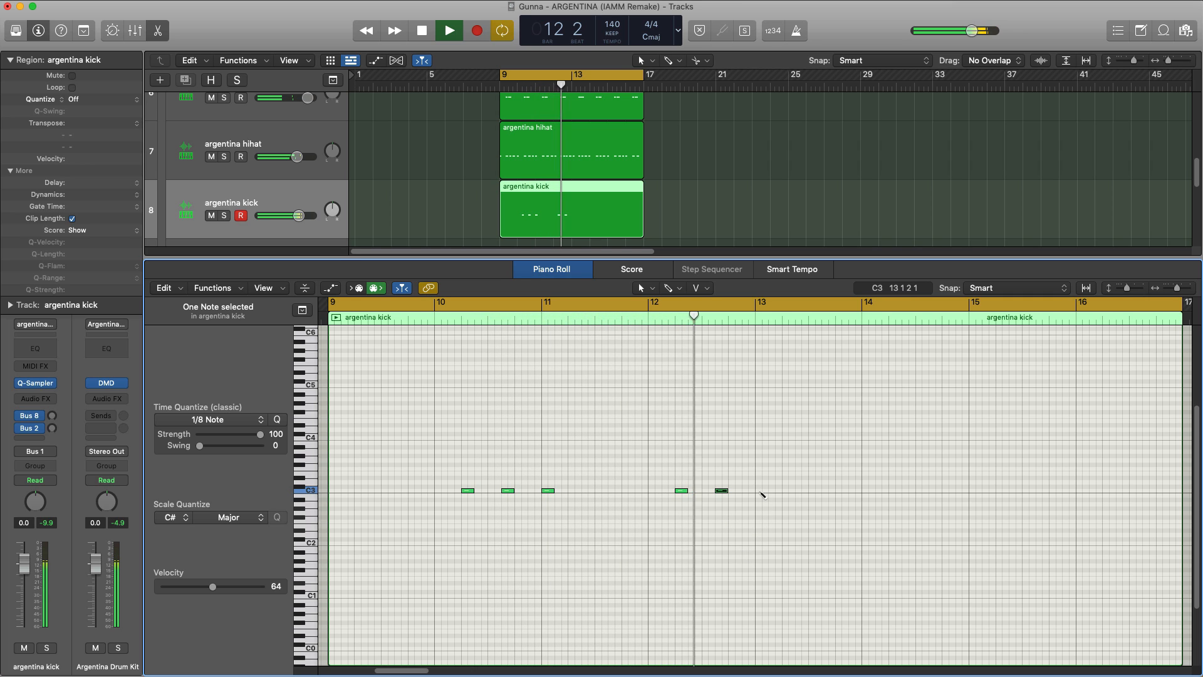
left_click(762, 491)
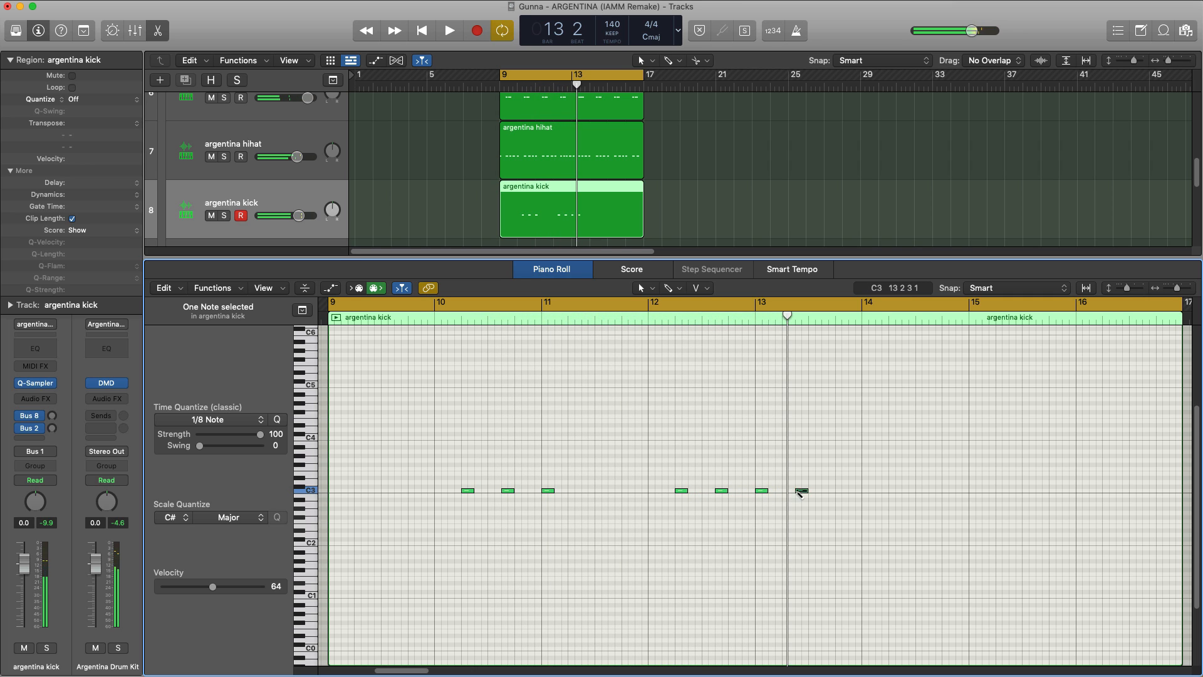
key("space")
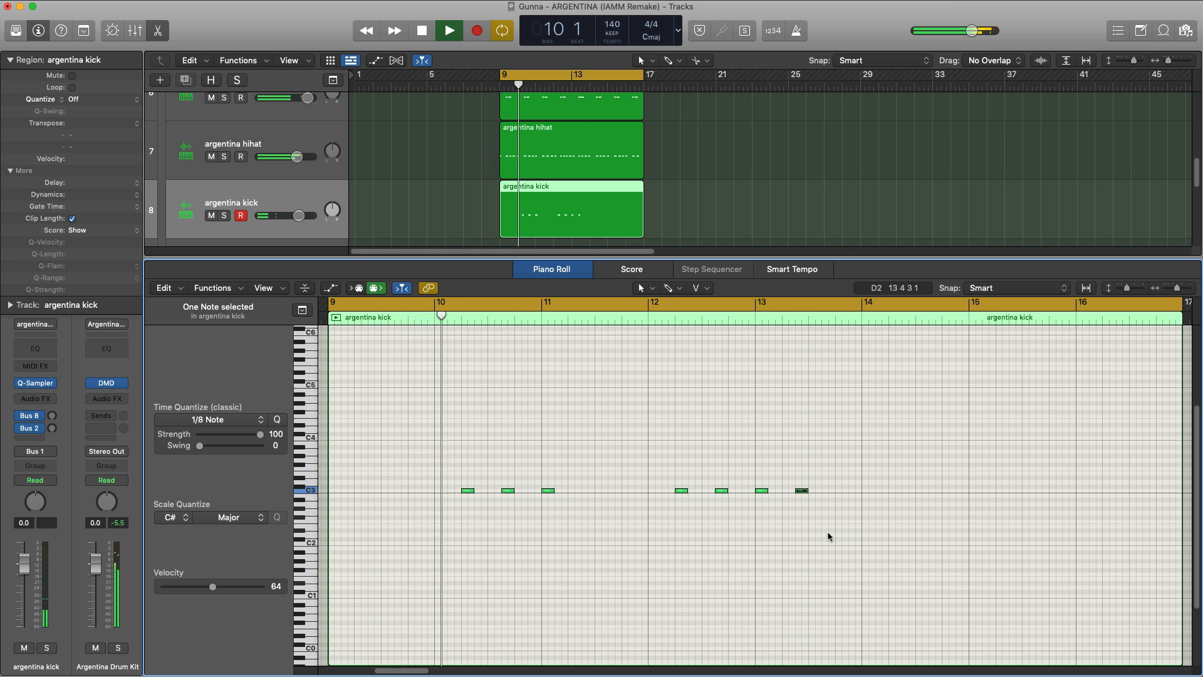
left_click_drag(299, 216, 305, 215)
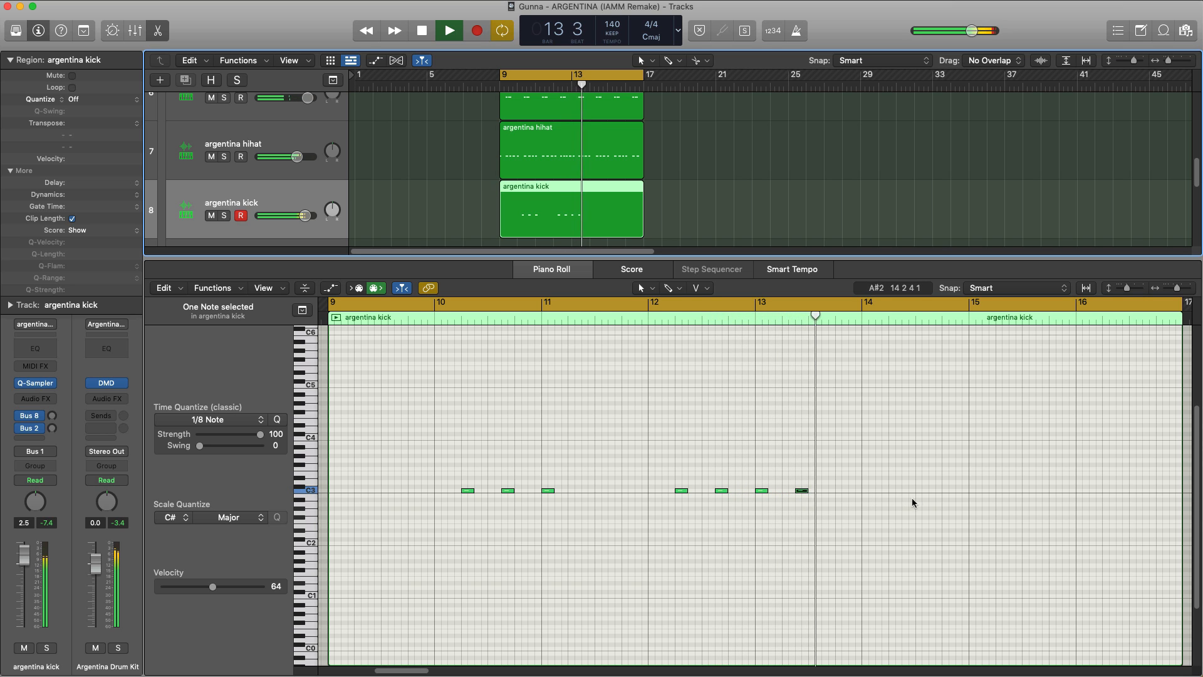
Step: Cycle bars 14 to 17 and add C3 kicks at 14 3 3, 15 1 1, 15 3 3 and 16 3 3
left_click(933, 490, "super")
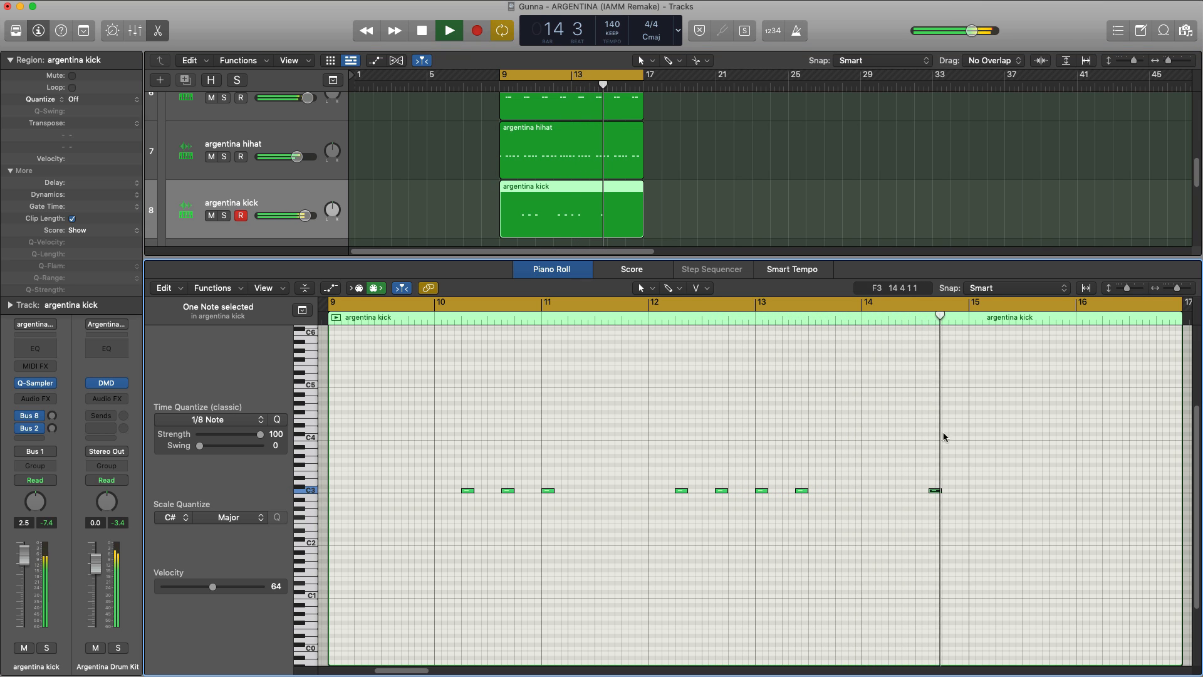
left_click_drag(893, 300, 1182, 302)
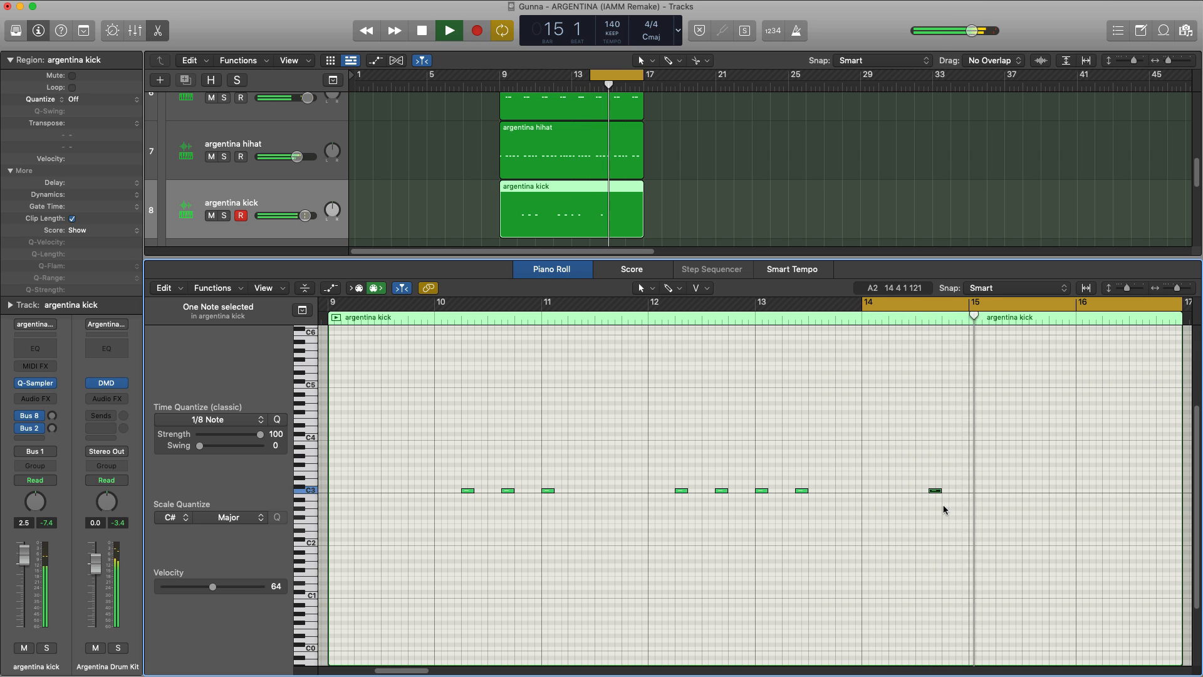
left_click(976, 490, "super")
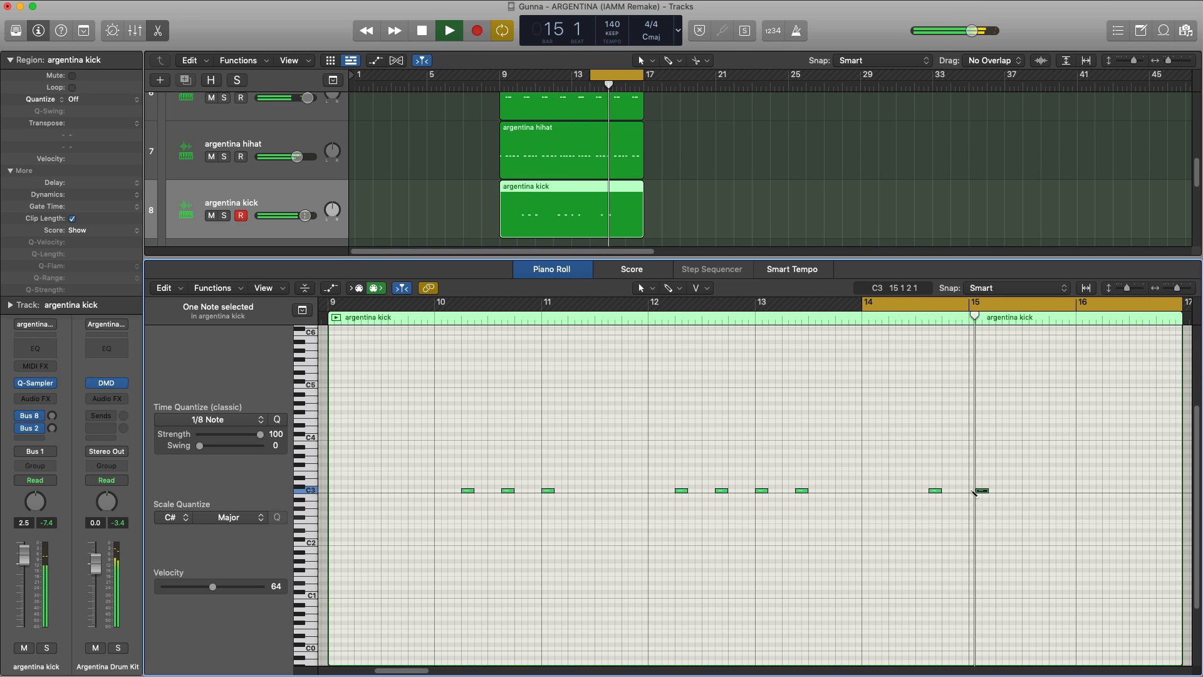
left_click_drag(980, 490, 972, 490)
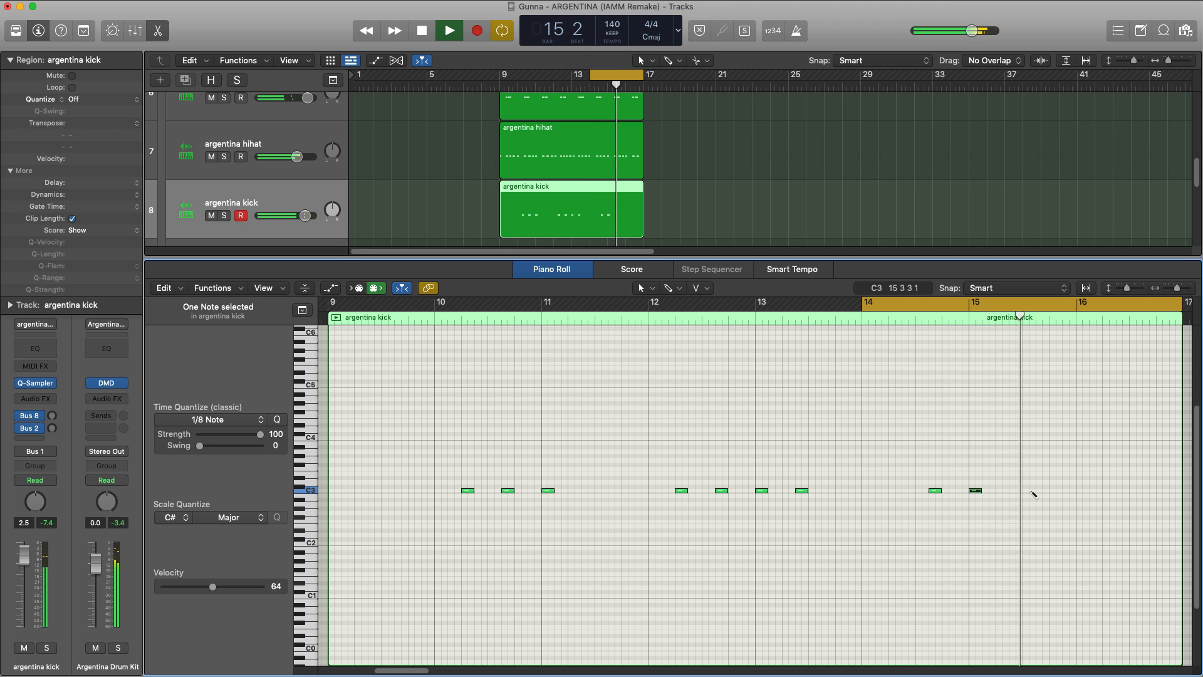
left_click(1036, 490, "super")
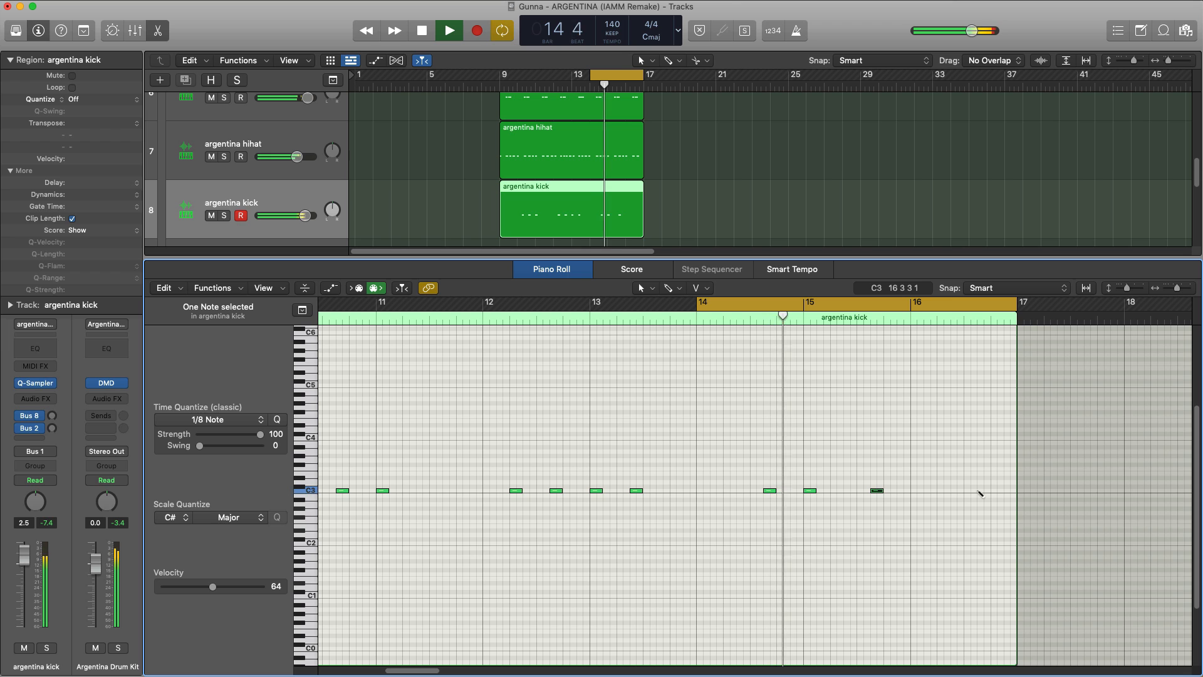
left_click(979, 490, "super")
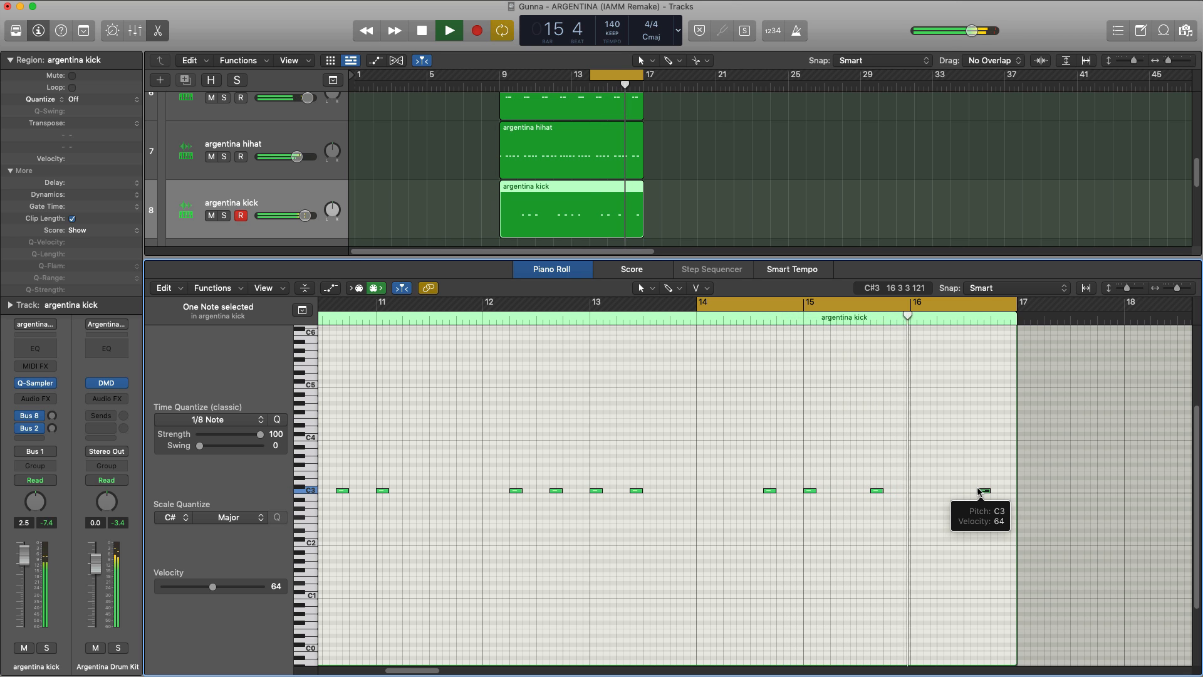
Step: Close the Piano Roll, stop playback and extend the cycle range back to bar 9
key("x")
key("x")
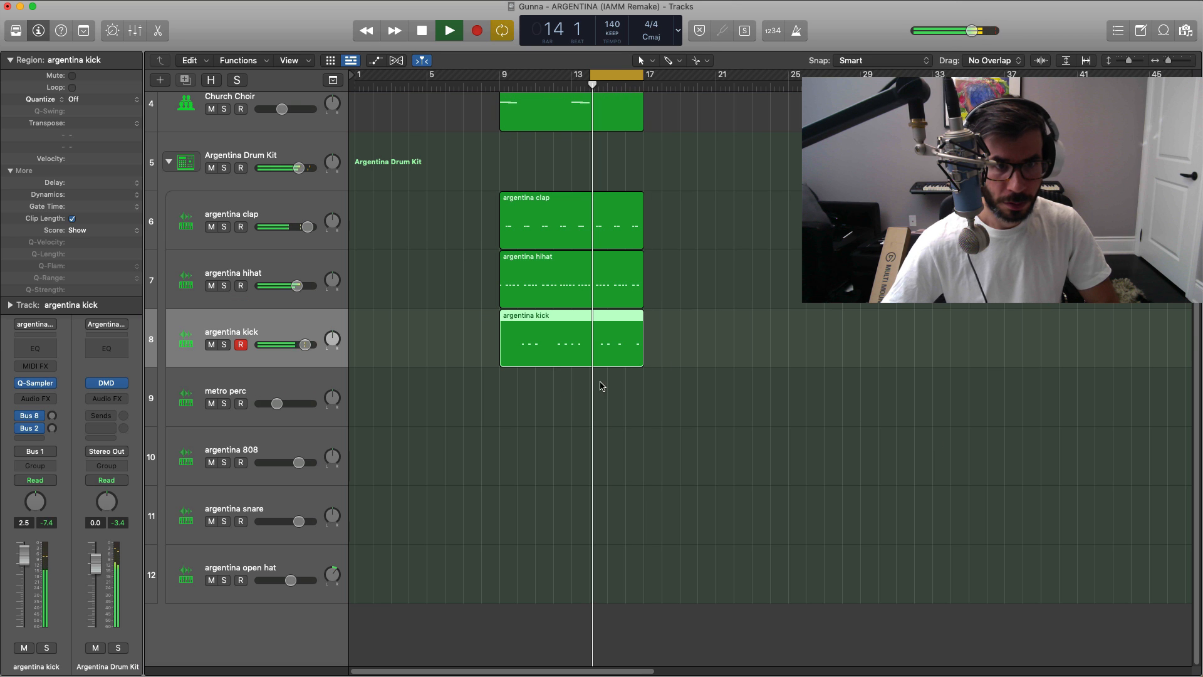
key("space")
left_click_drag(591, 75, 501, 75)
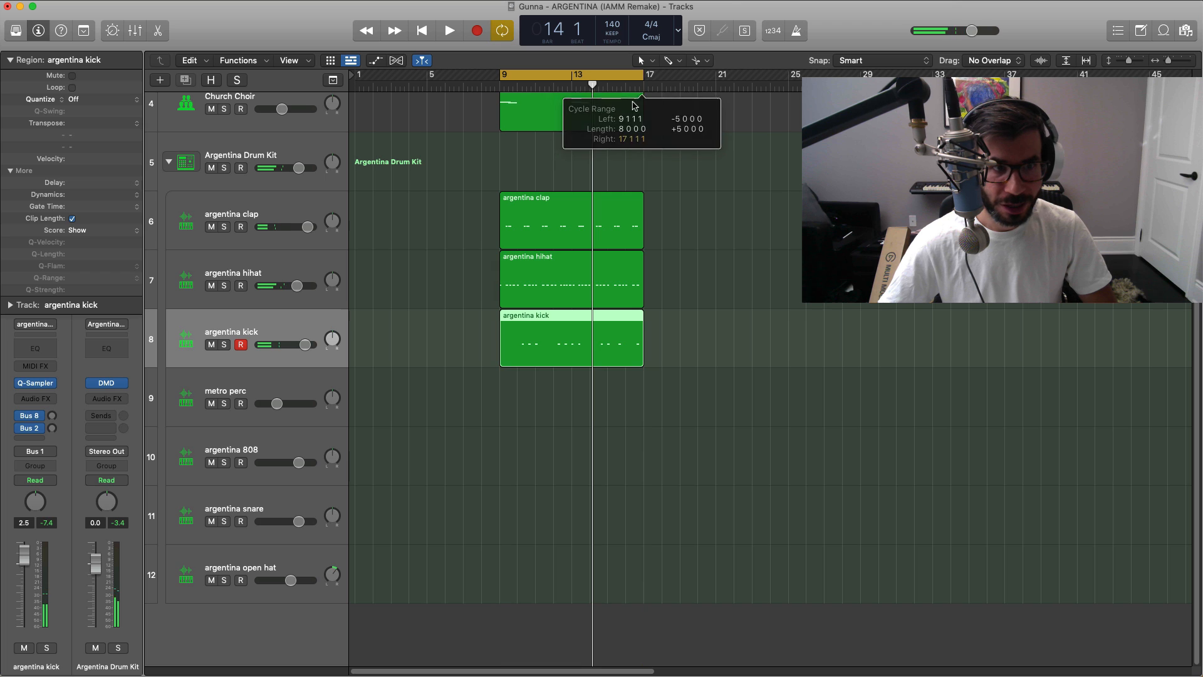
Step: Create an argentina open hat region spanning bars 9 to 17 and open it in the Piano Roll
left_click(507, 573)
left_click_drag(517, 587, 643, 587)
double_click(605, 578)
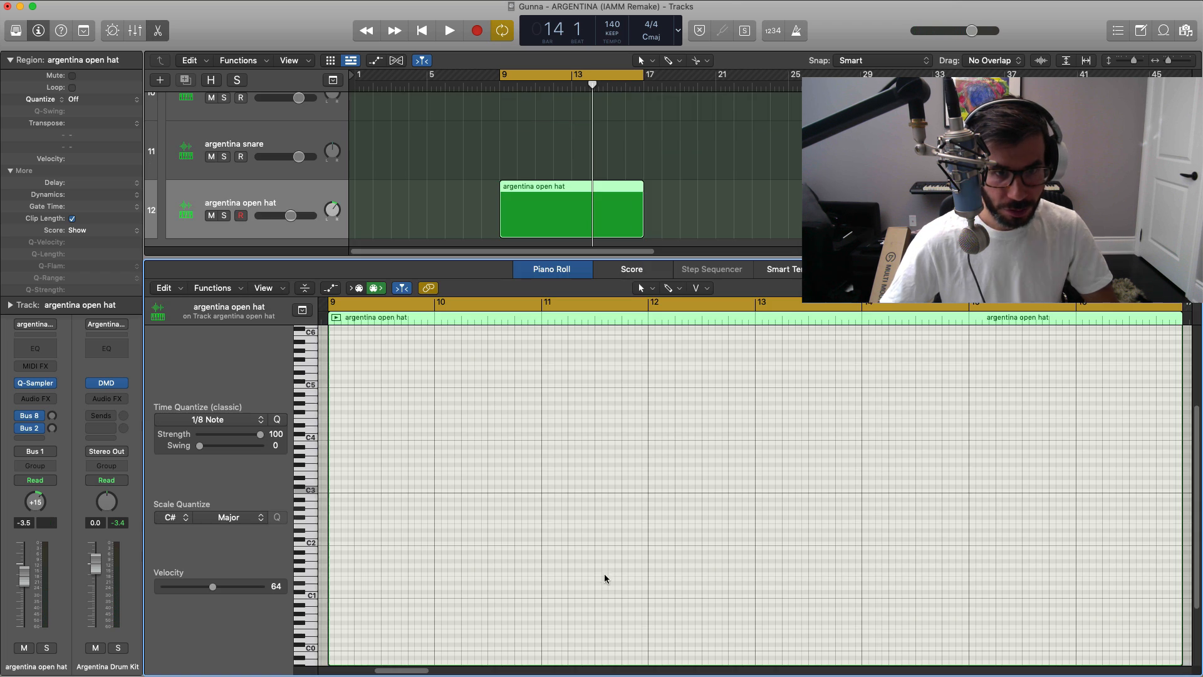
Step: Add a two-beat C3 open hat at 9 1 1, copy it to 14 1 1, and play it back with the Piano Roll closed
left_click(342, 488)
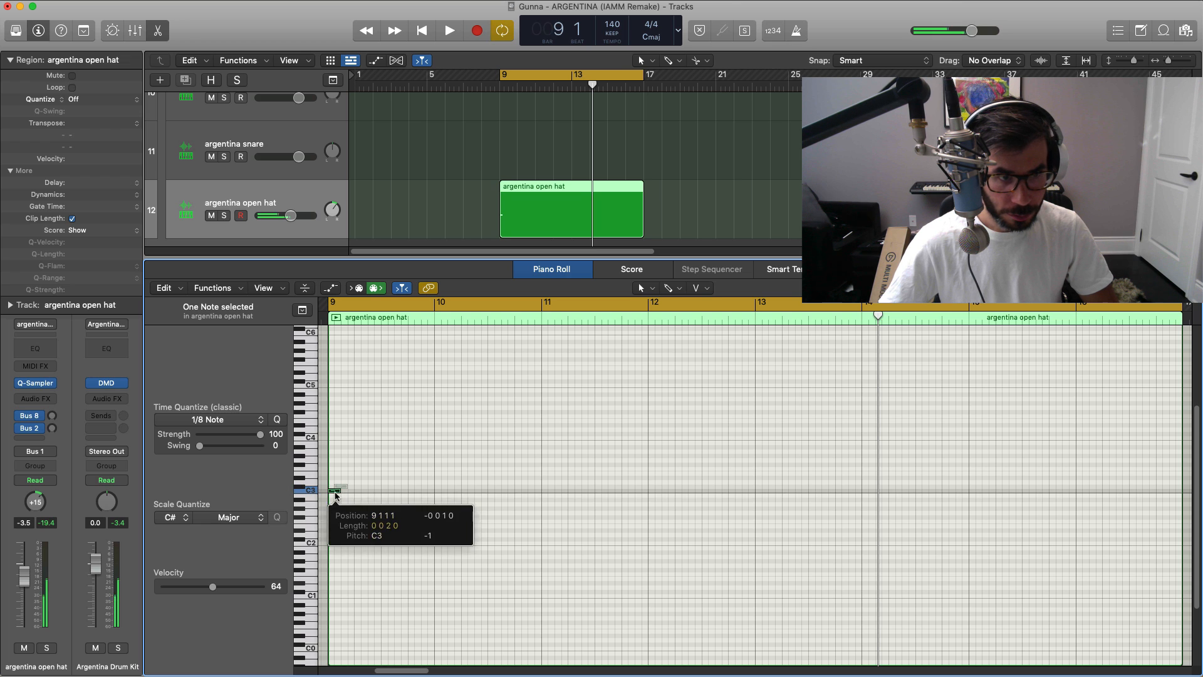
left_click_drag(344, 490, 875, 491)
key("space")
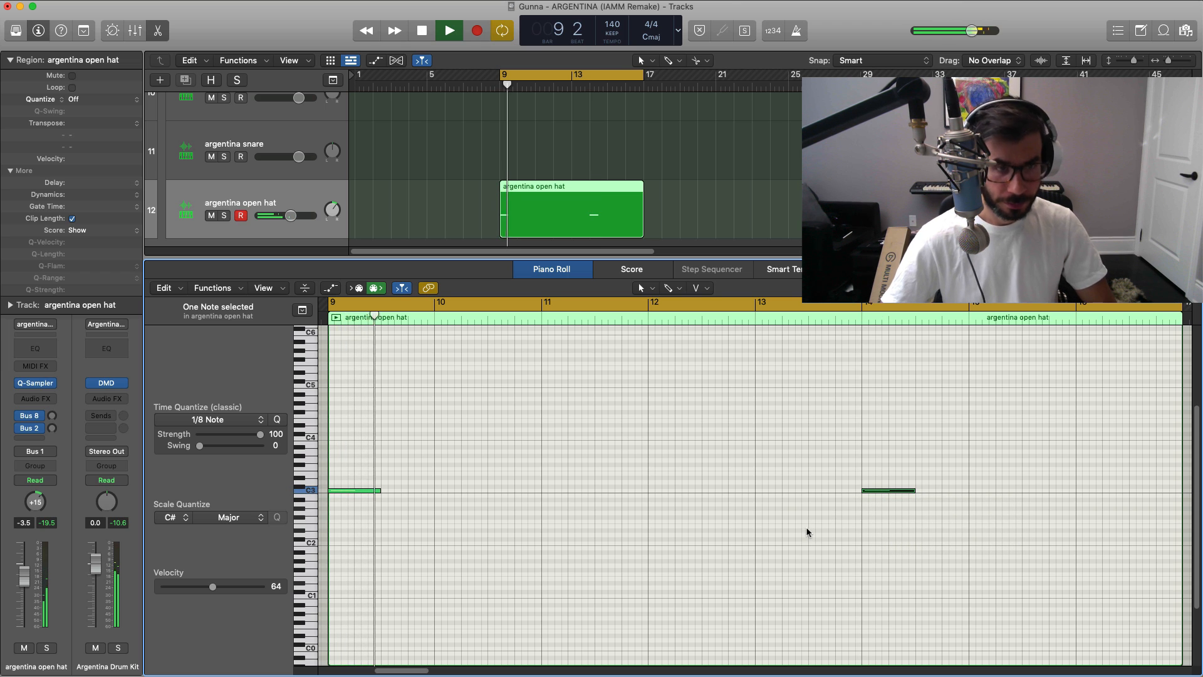
key("e")
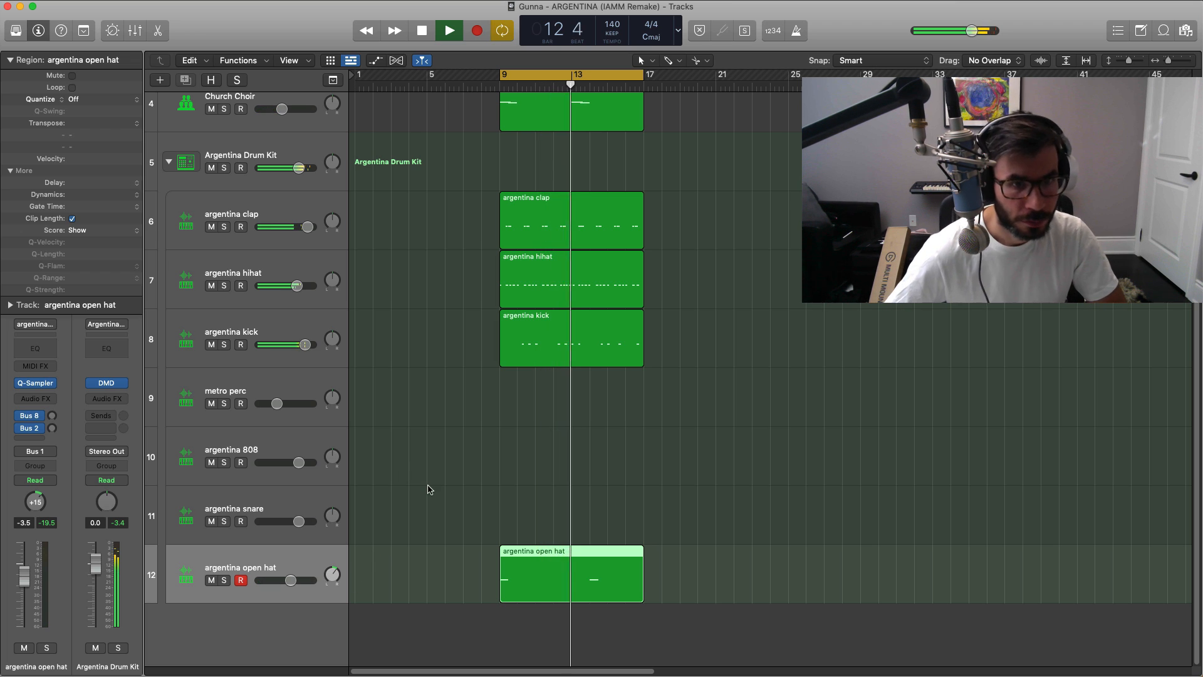
Step: Reopen the argentina open hat region, move its second note to 13 1 1, and play it back with the Piano Roll closed
key("space")
double_click(565, 562)
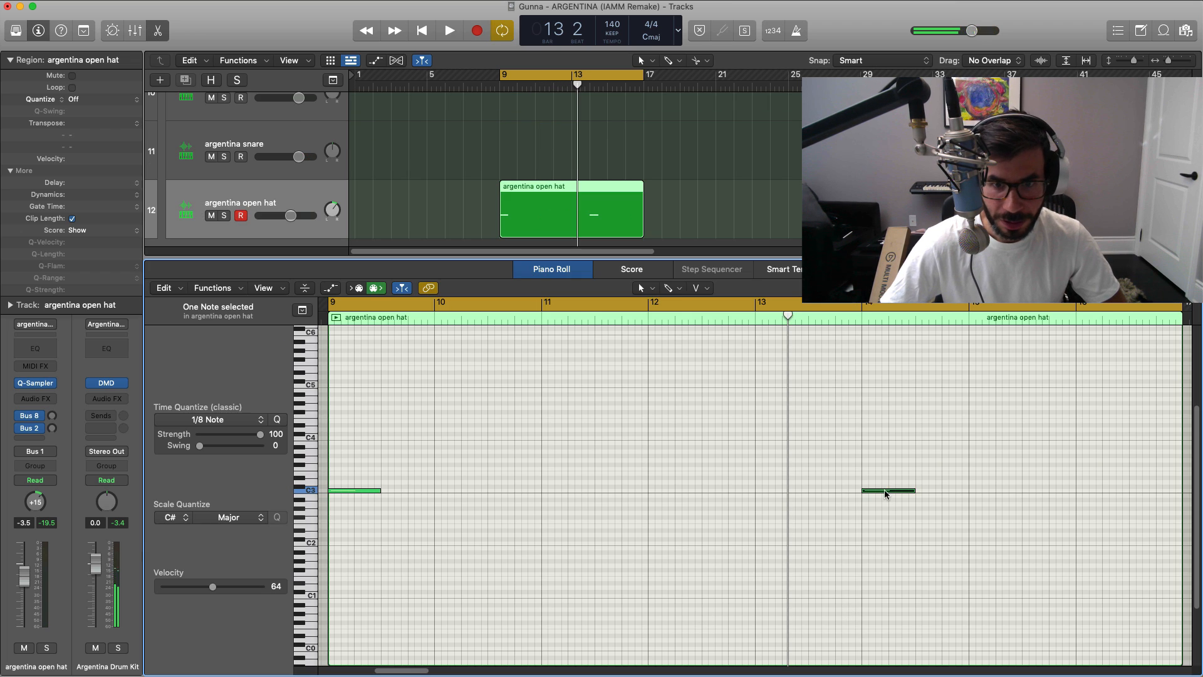
left_click_drag(886, 494, 780, 494)
key("space")
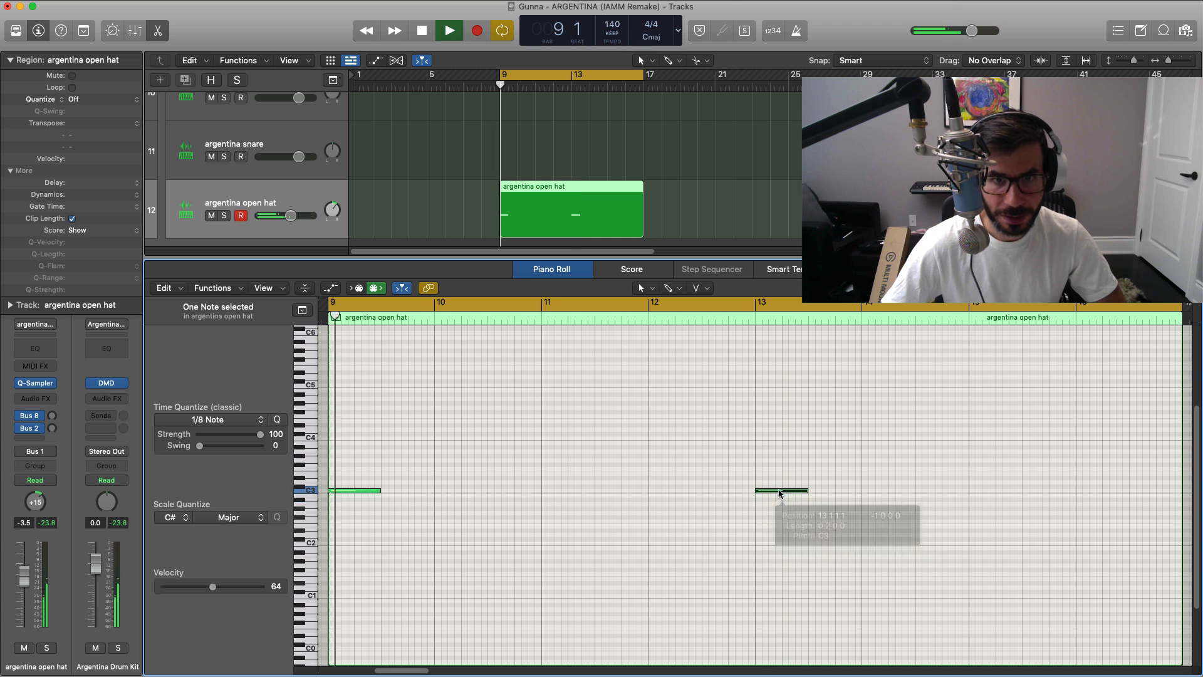
key("e")
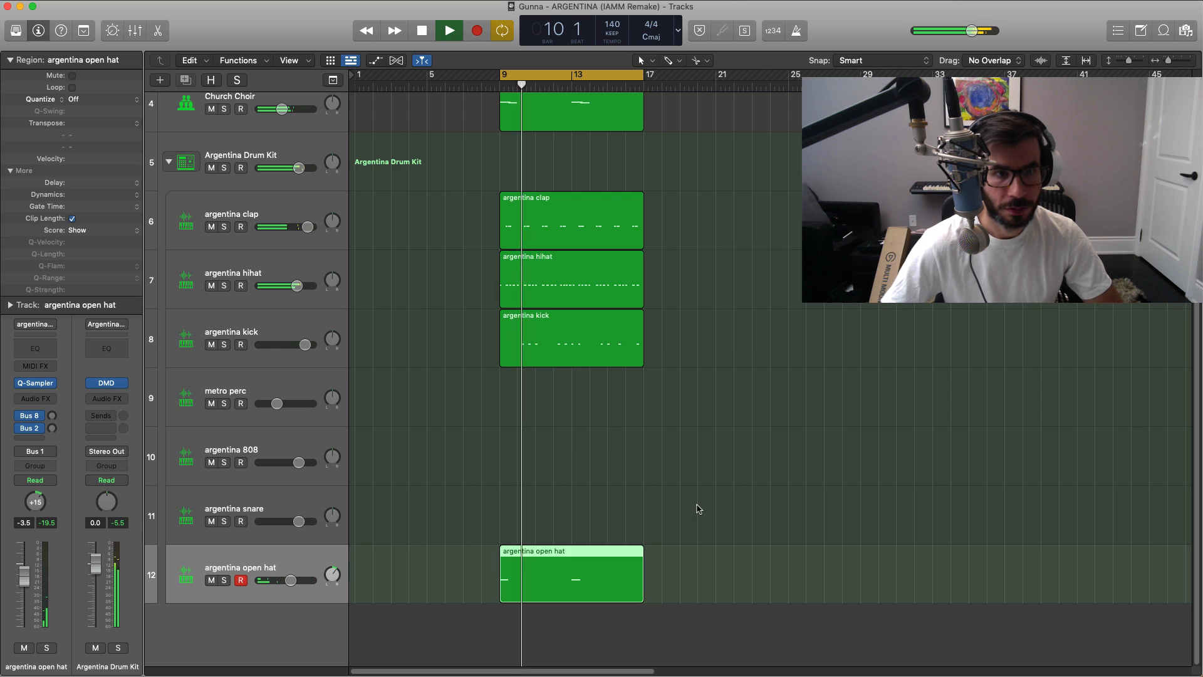
Step: Create a metro perc region spanning bars 9 to 17 and open it in the Piano Roll
left_click(509, 400, "super")
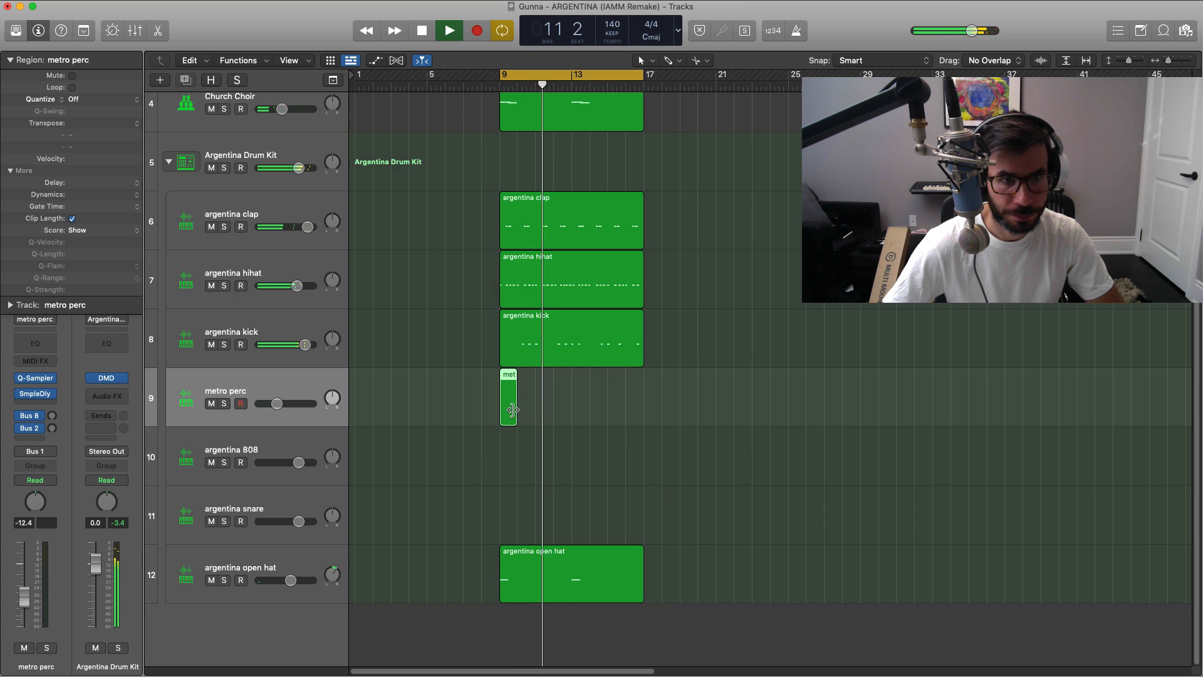
left_click_drag(515, 411, 637, 410)
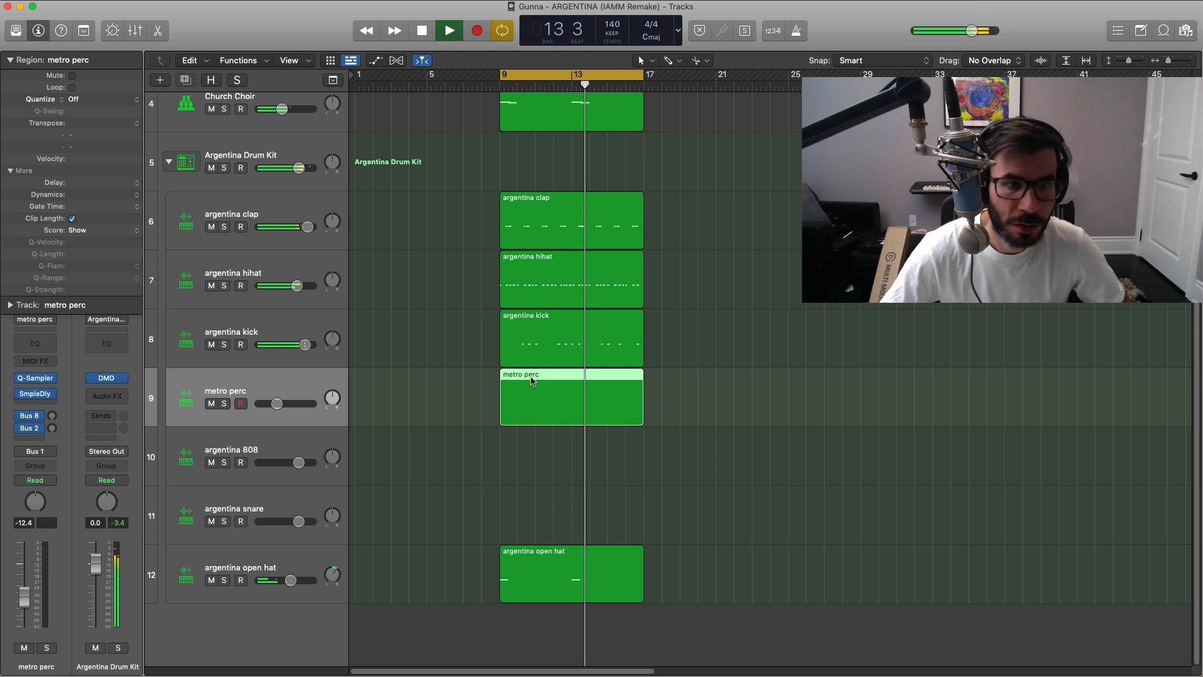
key("space")
double_click(525, 398)
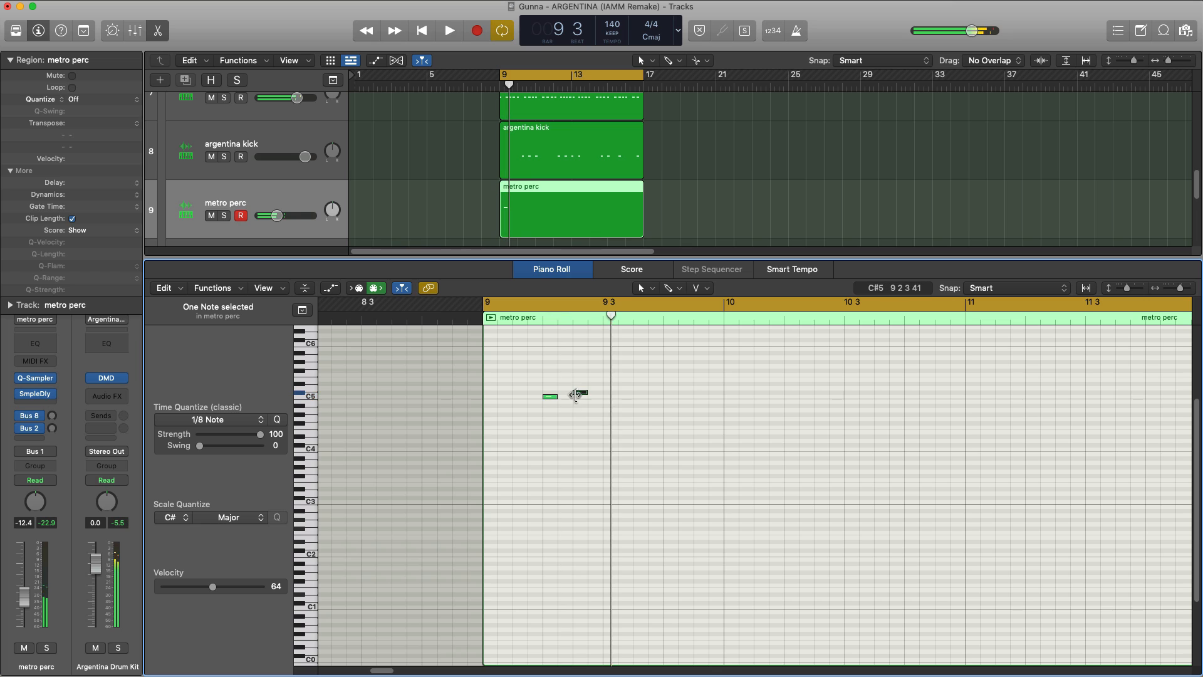
Step: Add C5 metro perc notes at 9 2 1, 9 2 3, 9 3 1, 9 3 3 and 9 3 4
left_click_drag(575, 395, 584, 400)
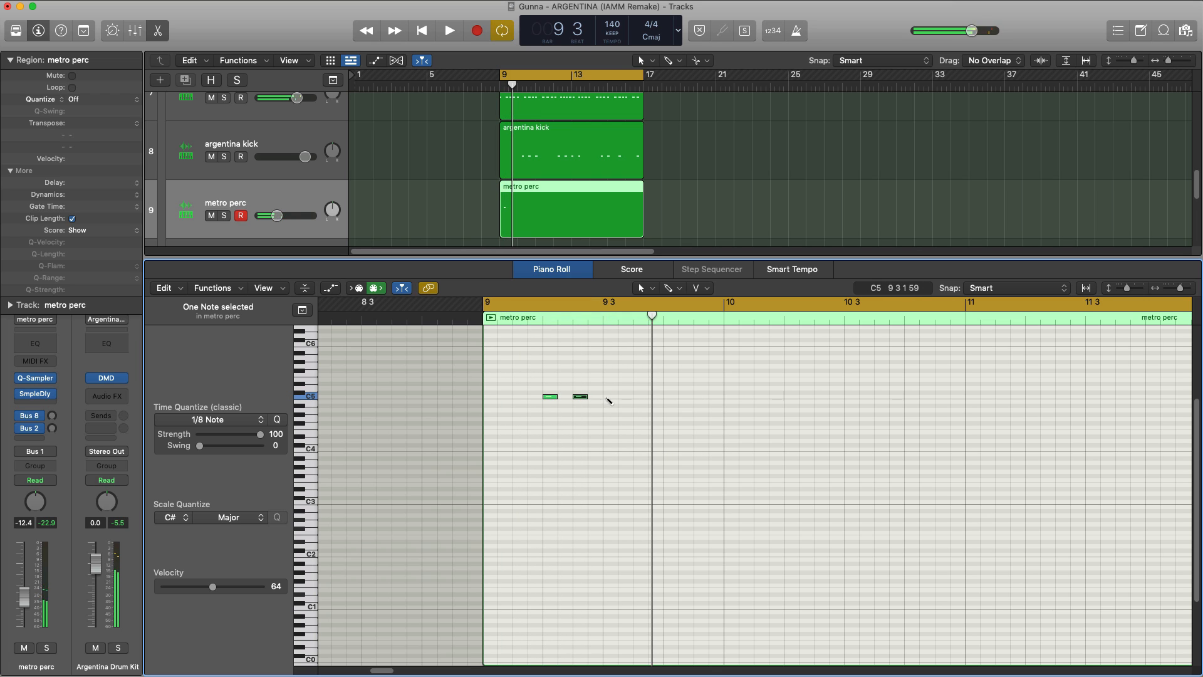
left_click(610, 396)
left_click(641, 396)
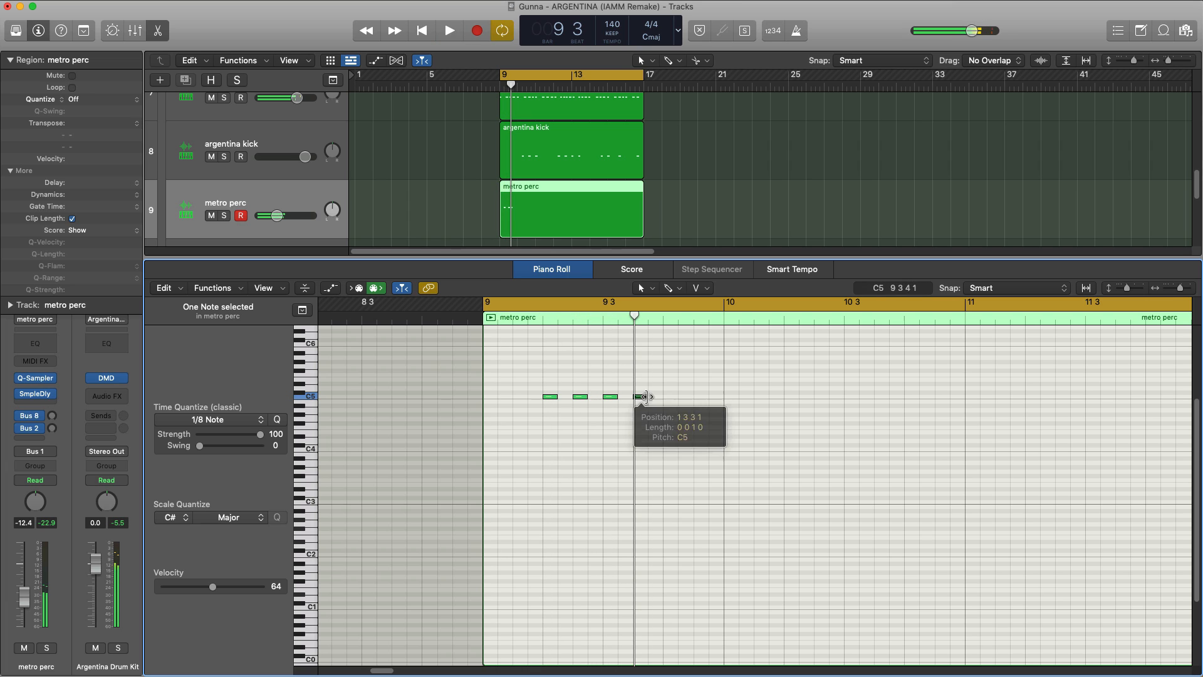
left_click(655, 393)
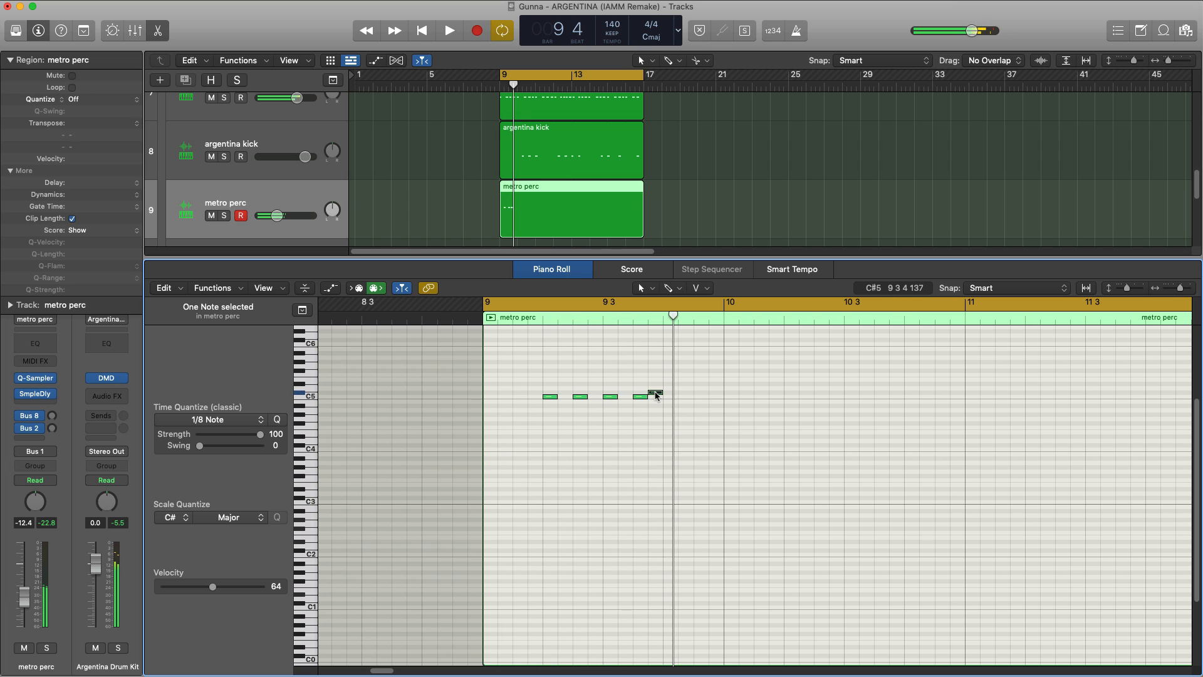
left_click_drag(656, 395, 656, 398)
key("space")
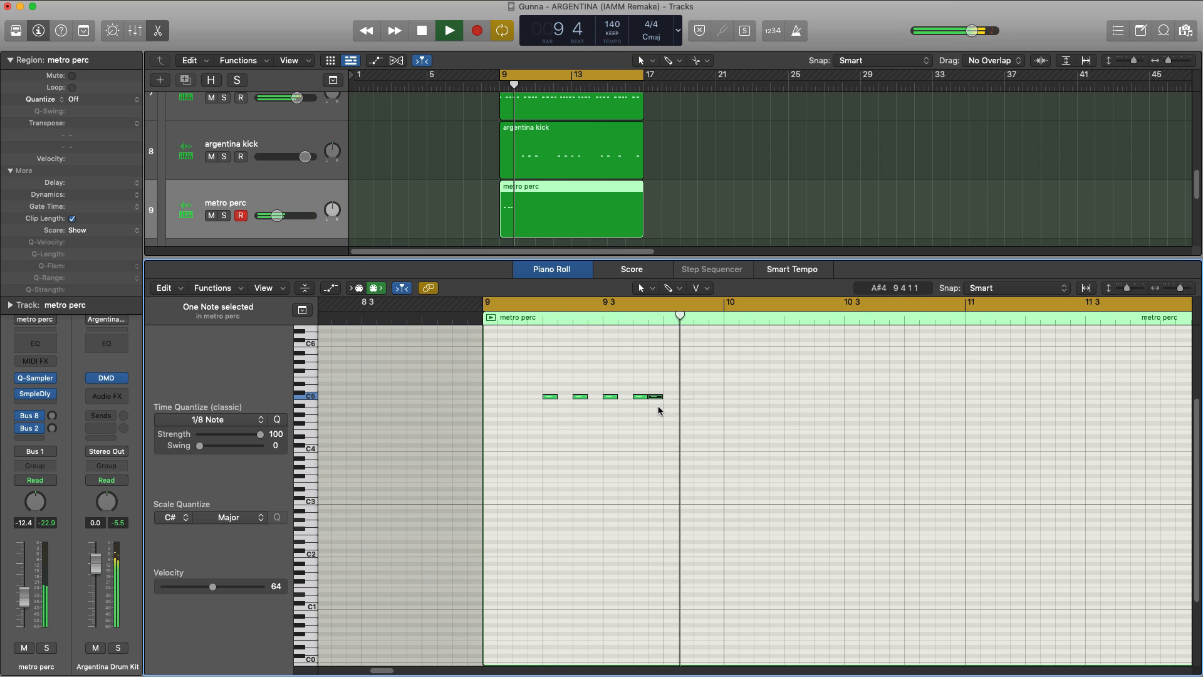
Step: Add a C5 metro perc note at 10 1 1 and copy the five-note bar 9 pattern to start at 10 2 1
key("space")
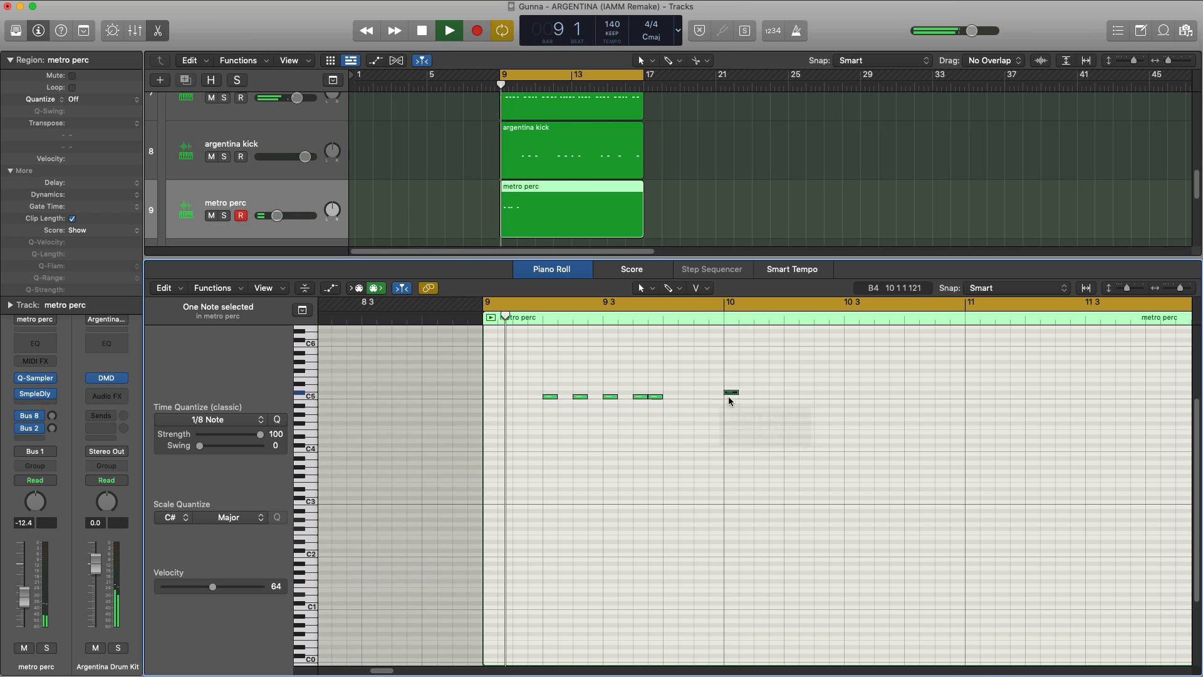
left_click(727, 396)
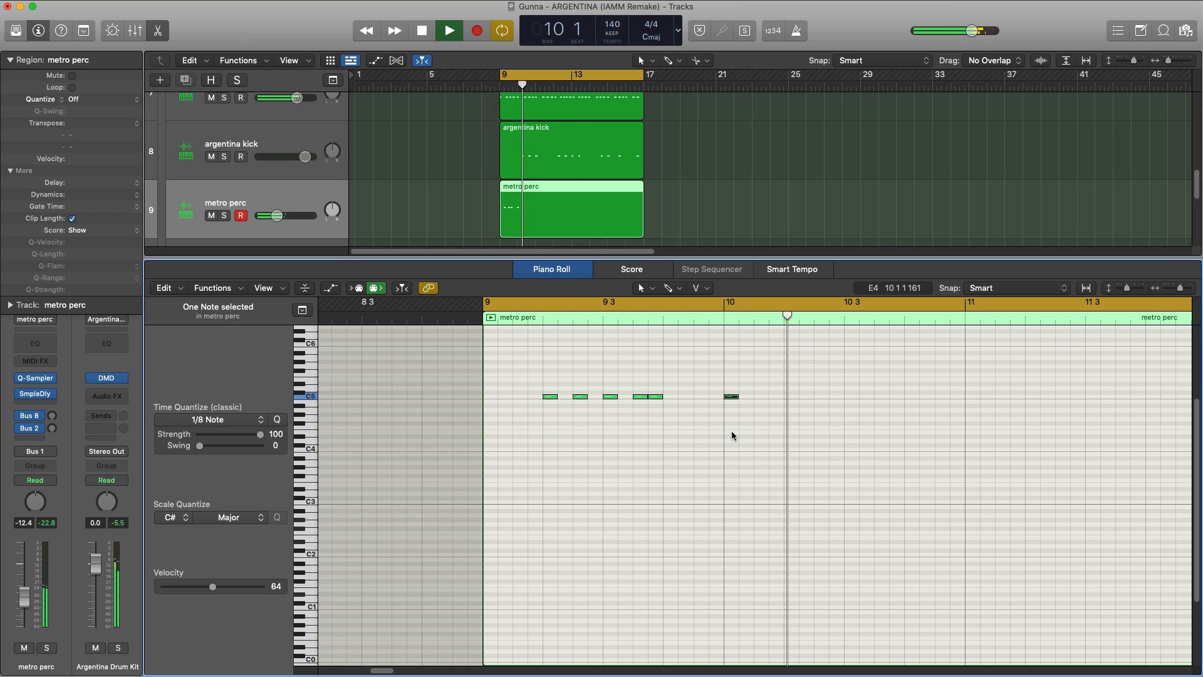
left_click_drag(619, 395, 794, 399)
key("space")
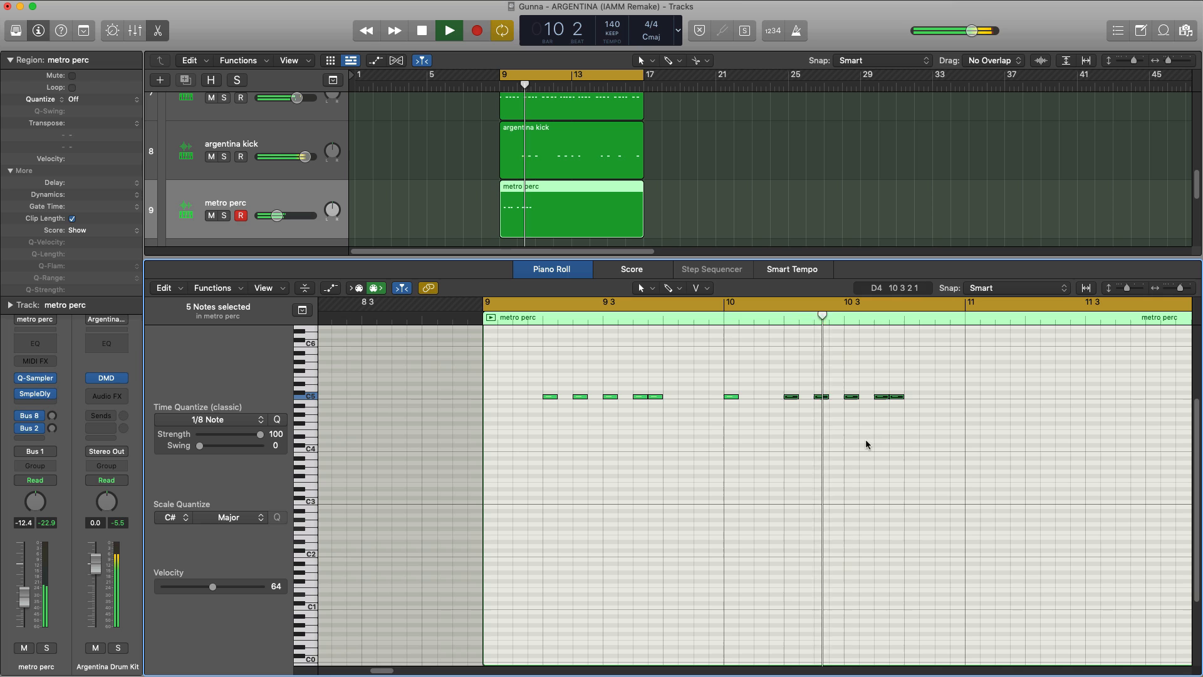
Step: Repeat the six bar 10 metro perc notes through the rest of the region and play the result
key("space")
scroll(923, 439, "down", 3)
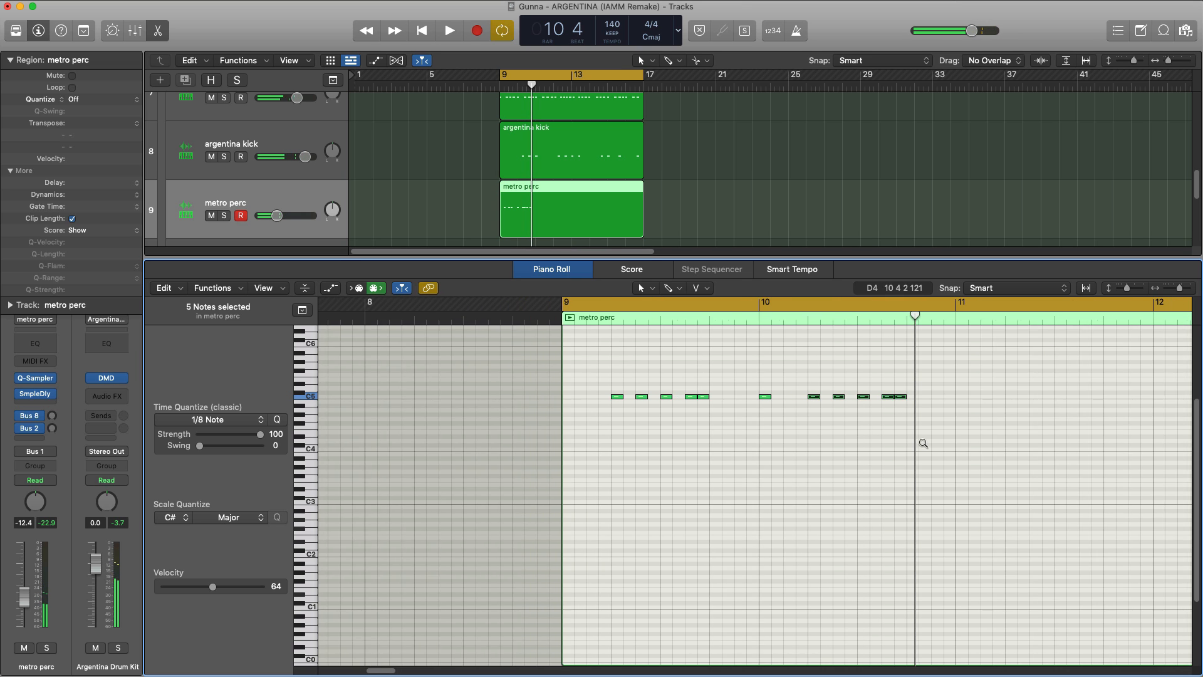
scroll(919, 449, "right", 5)
left_click_drag(619, 445, 456, 378)
key("super+r")
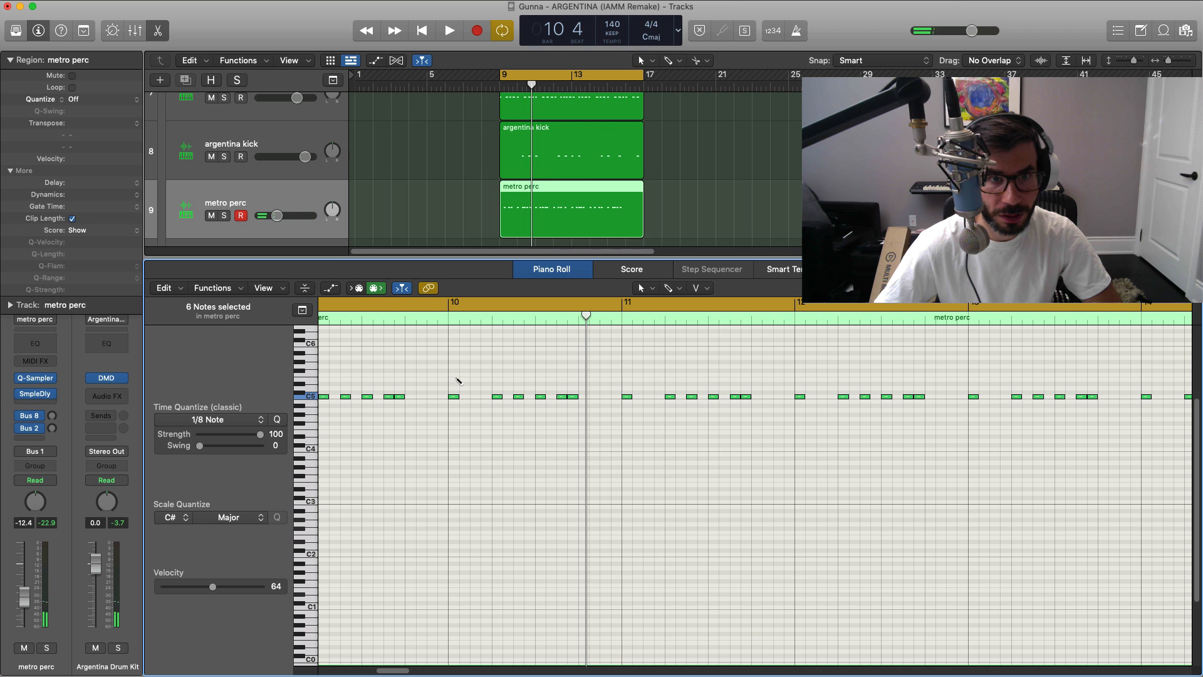
key("space")
key("x")
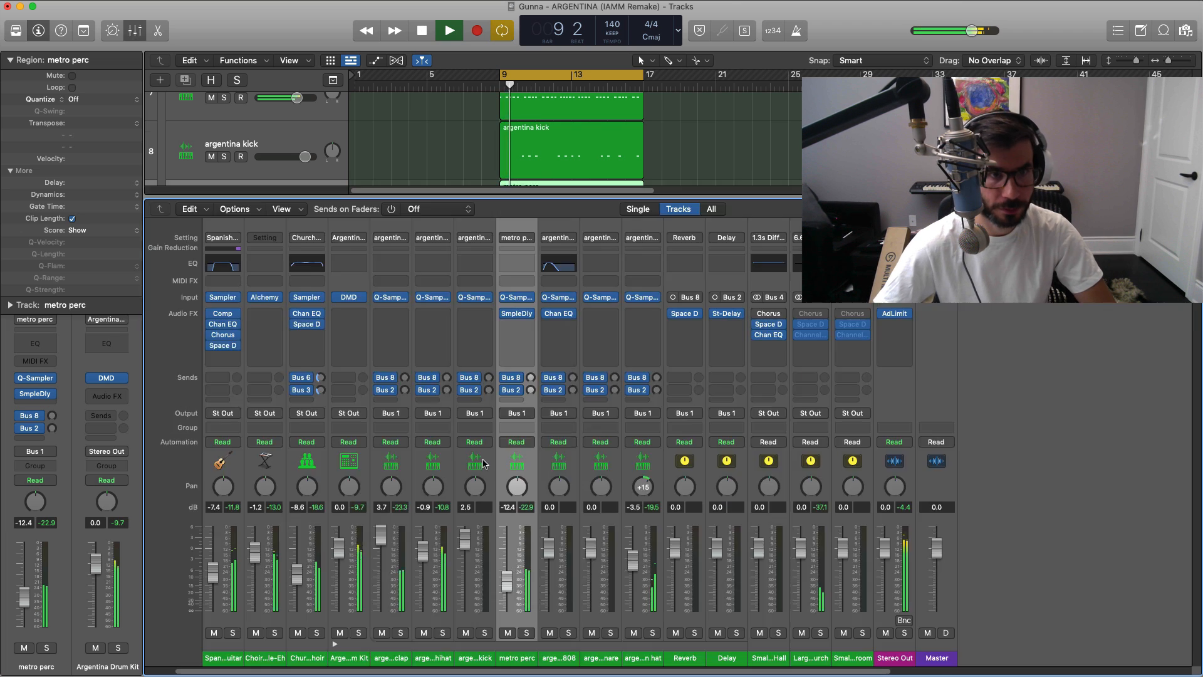
key("x")
Step: Create an argentina snare region spanning bars 9 to 17 and raise the metro perc volume to -9.2 dB
left_click(510, 517, "super")
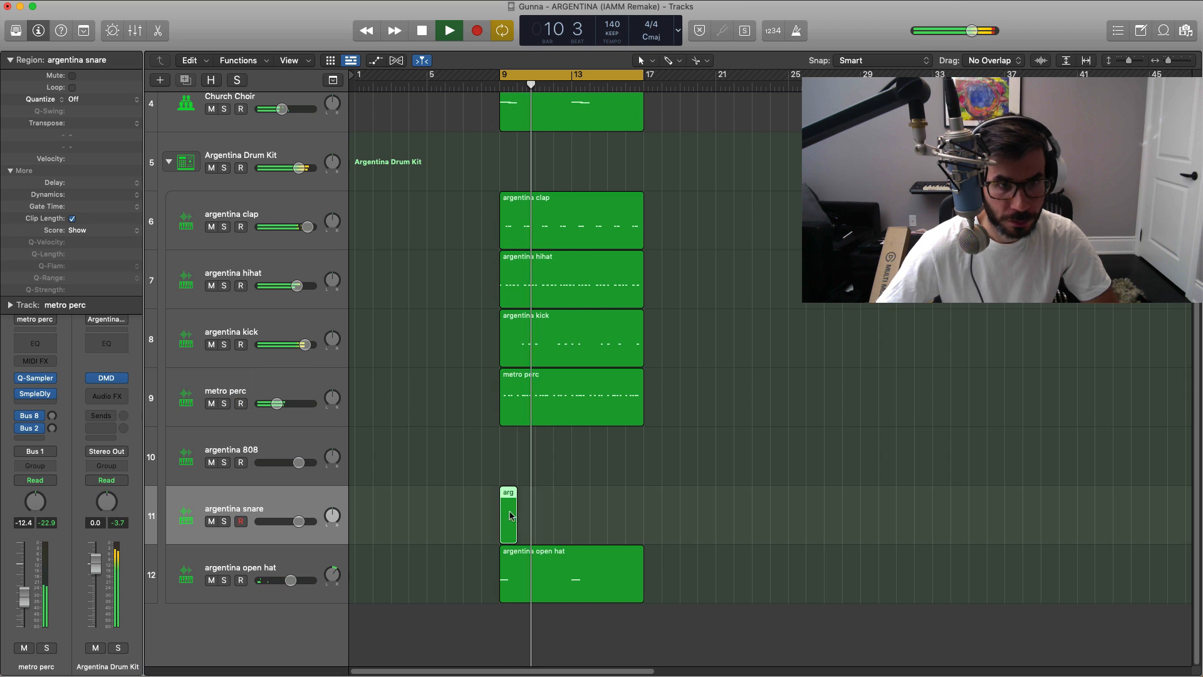
left_click_drag(512, 521, 603, 524)
key("p")
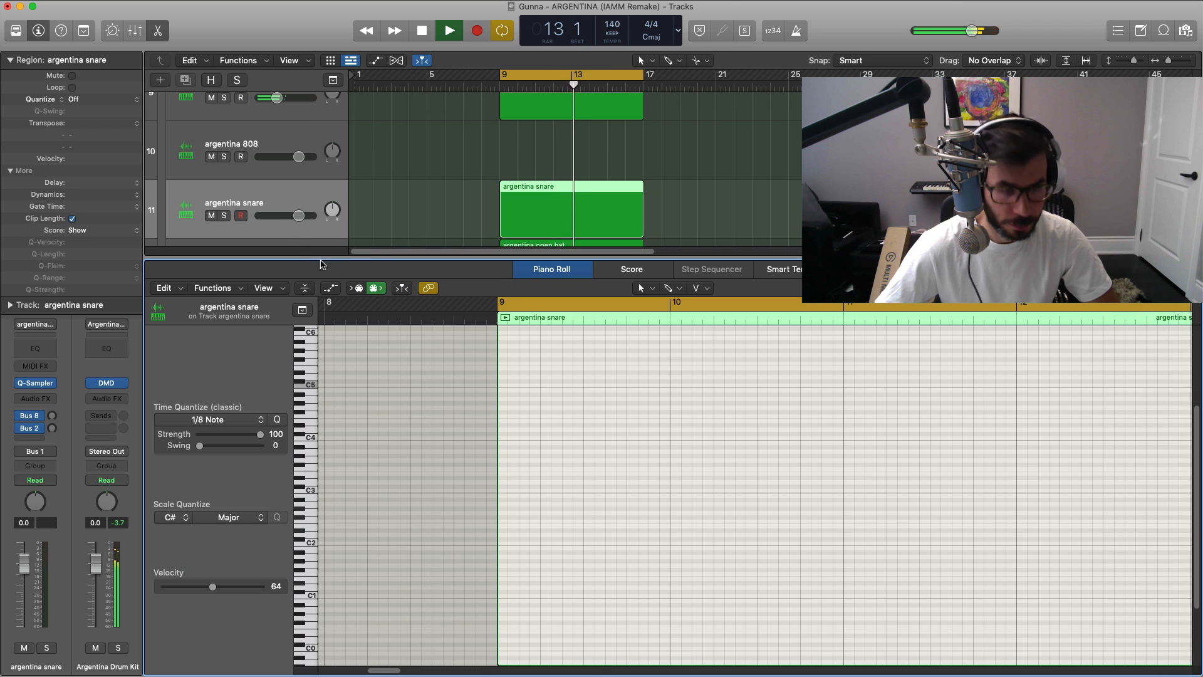
key("p")
left_click_drag(303, 402, 307, 402)
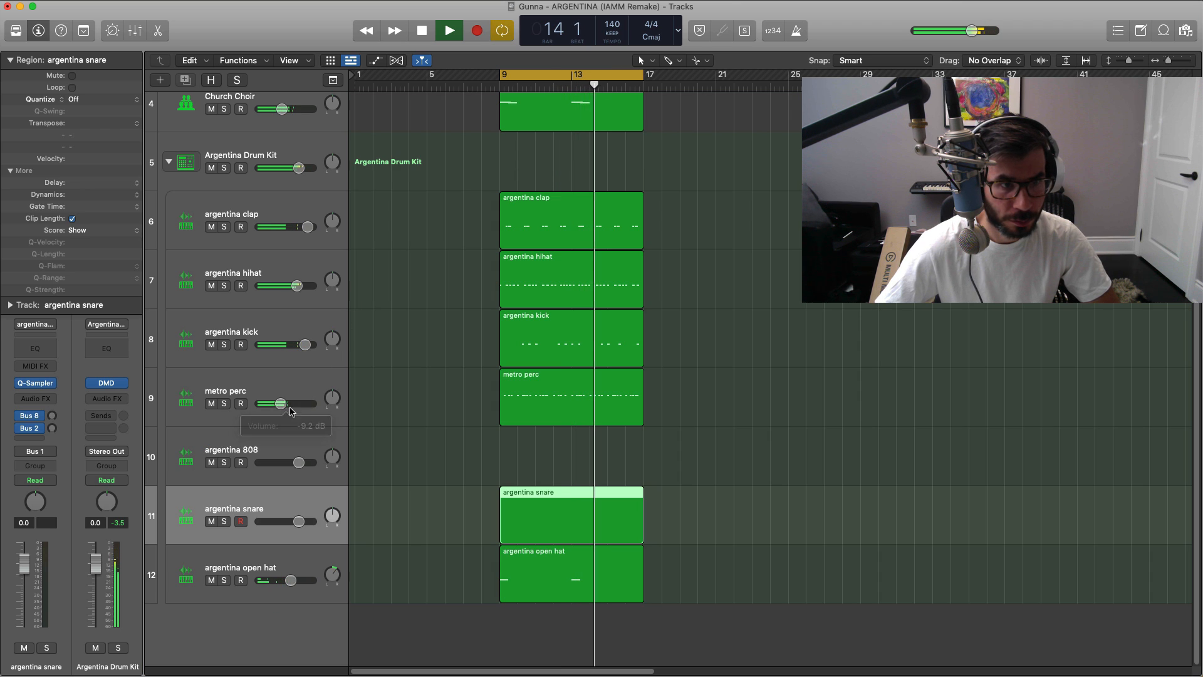
Step: Open the argentina snare region and add C3 snares at 9 1 3 and 10 1 3
double_click(575, 504)
key("space")
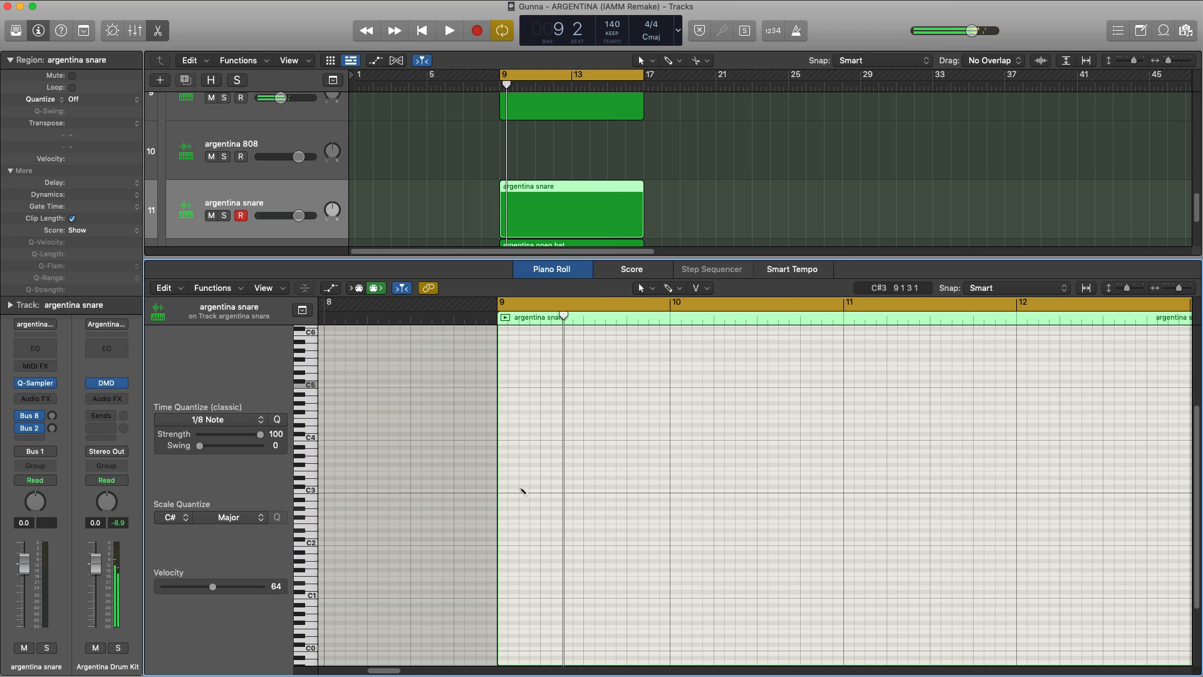
left_click(524, 489)
left_click(524, 490)
key("space")
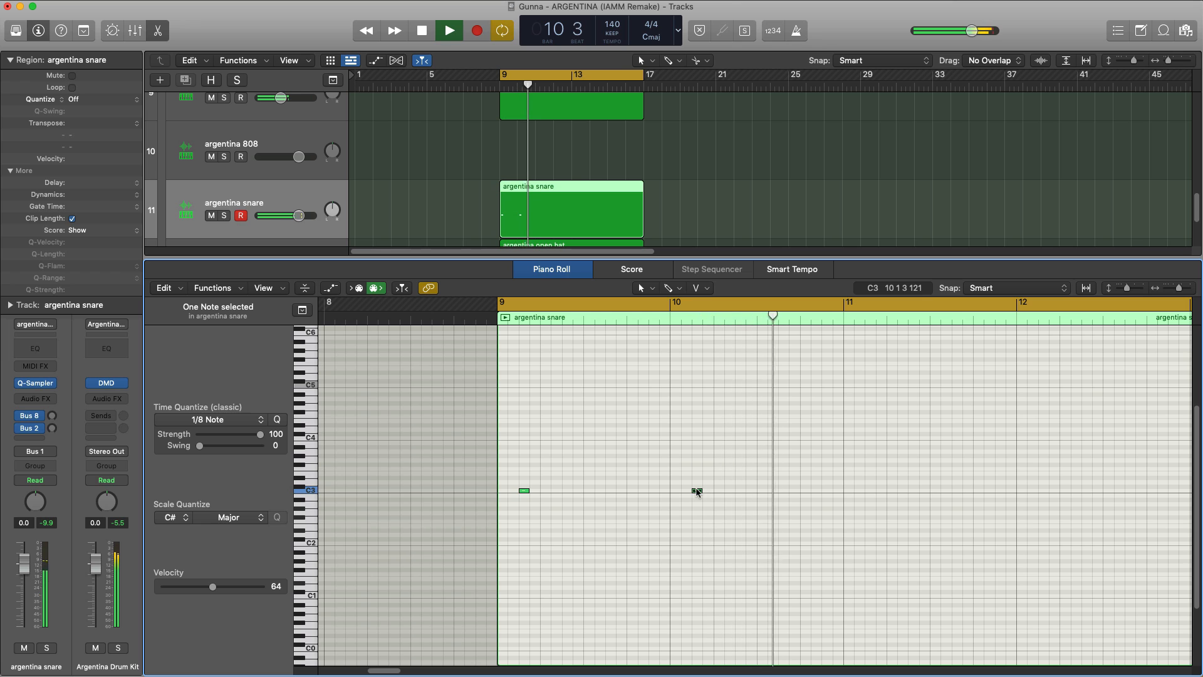
left_click(697, 491)
key("space")
key("space")
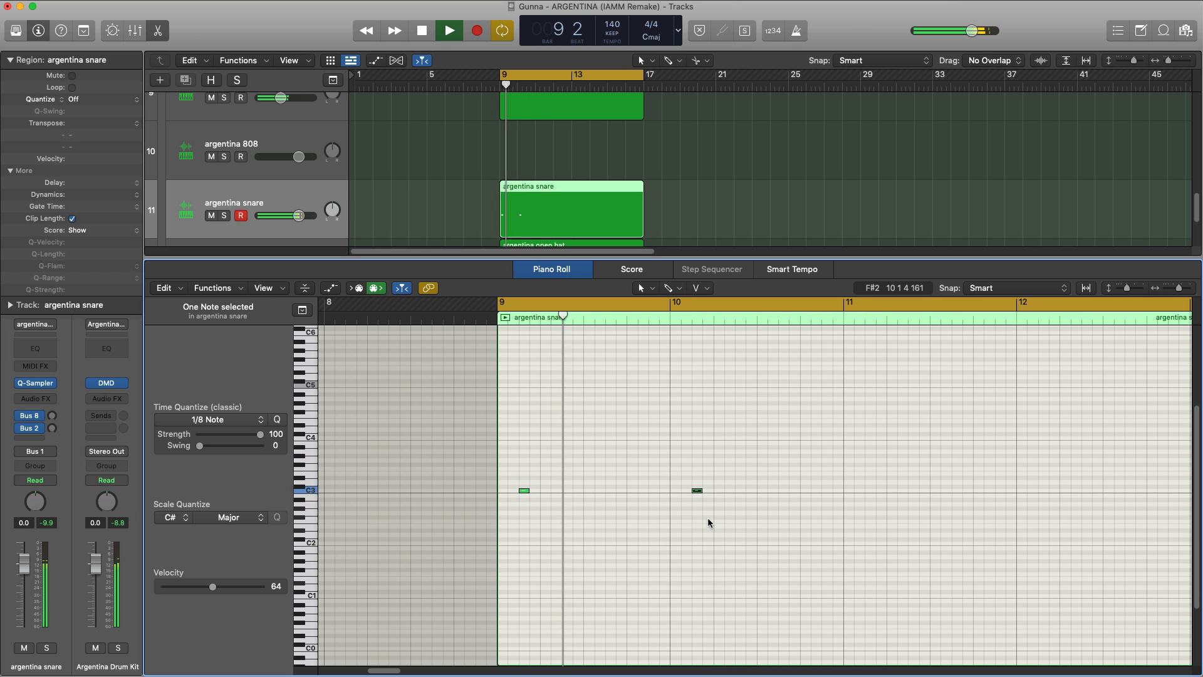
Step: Repeat the two snare notes through the rest of the region and lower the argentina snare volume to -1.0 dB
key("space")
left_click_drag(710, 504, 498, 482)
key("space")
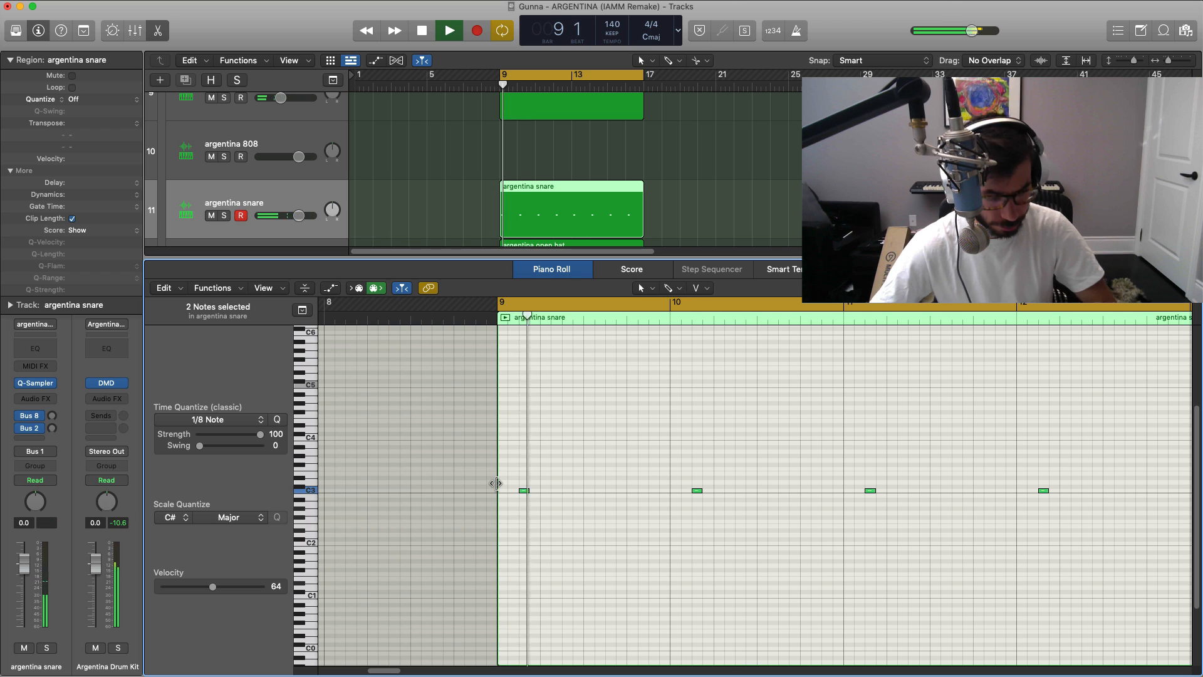
key("e")
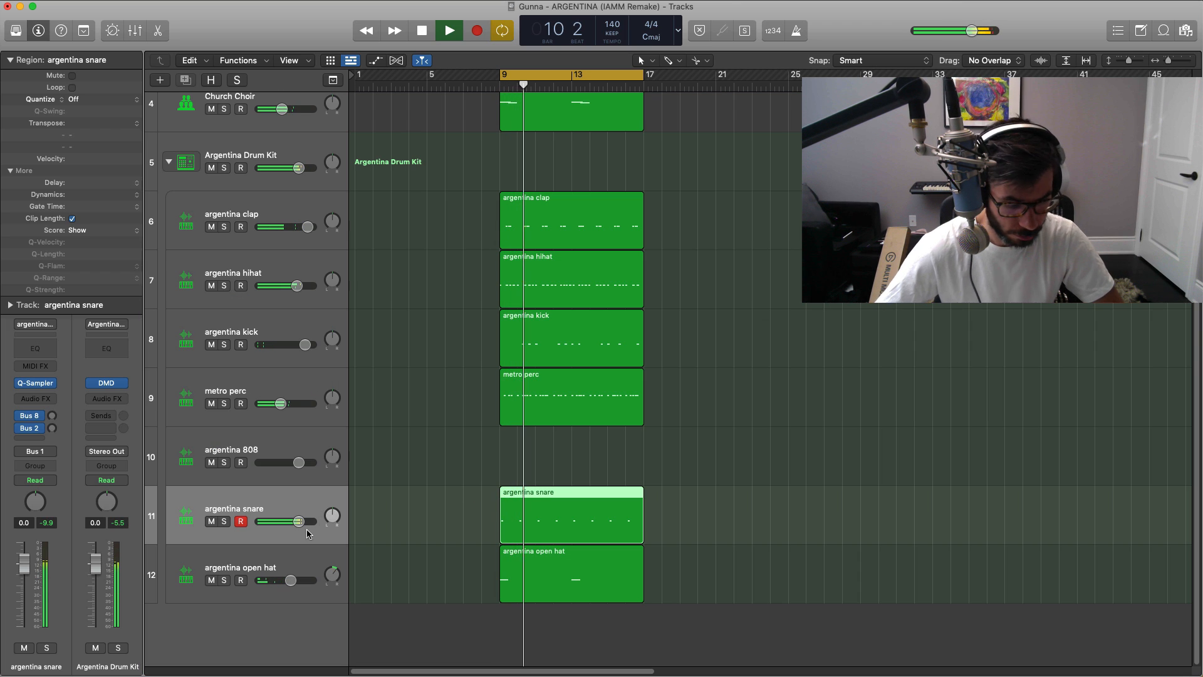
left_click_drag(297, 523, 294, 523)
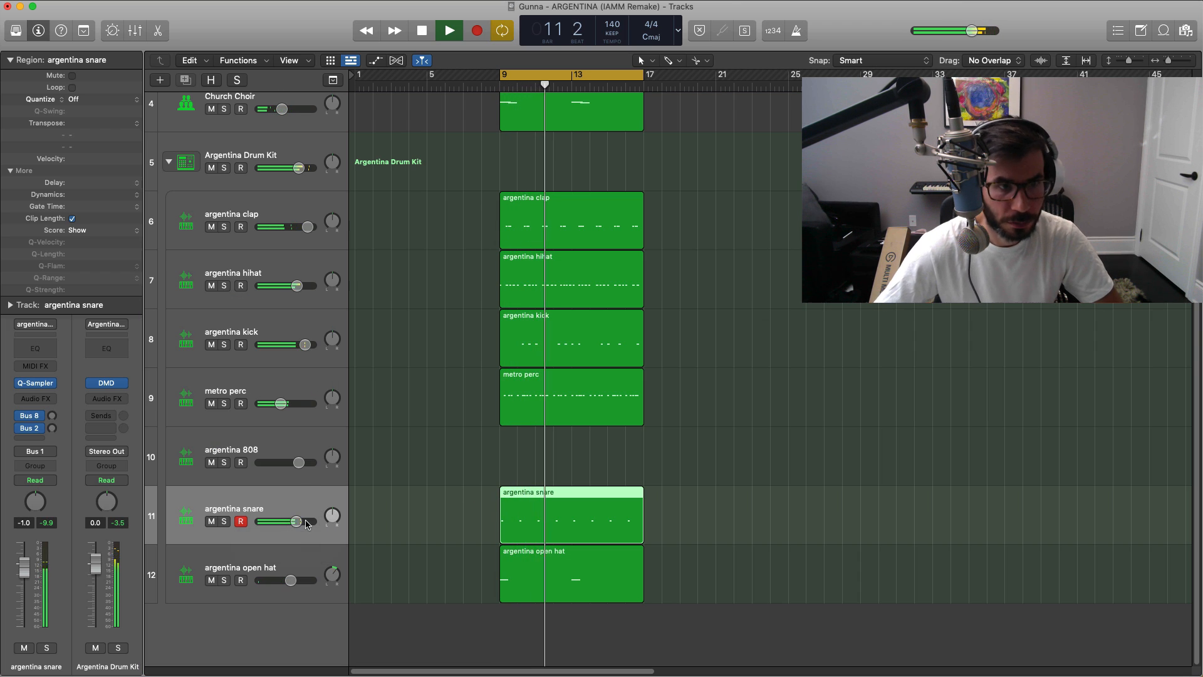
Step: Create an argentina 808 region spanning bars 9 to 17 and open it in the Piano Roll
double_click(510, 441)
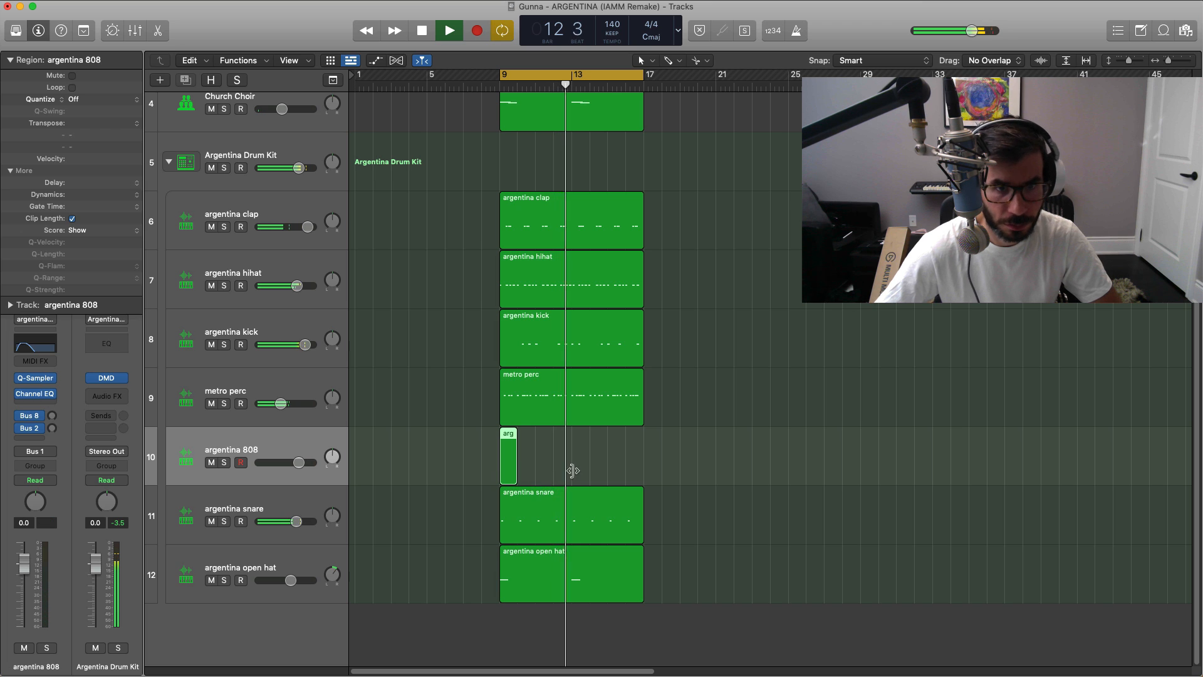
left_click_drag(572, 470, 644, 471)
key("space")
double_click(598, 457)
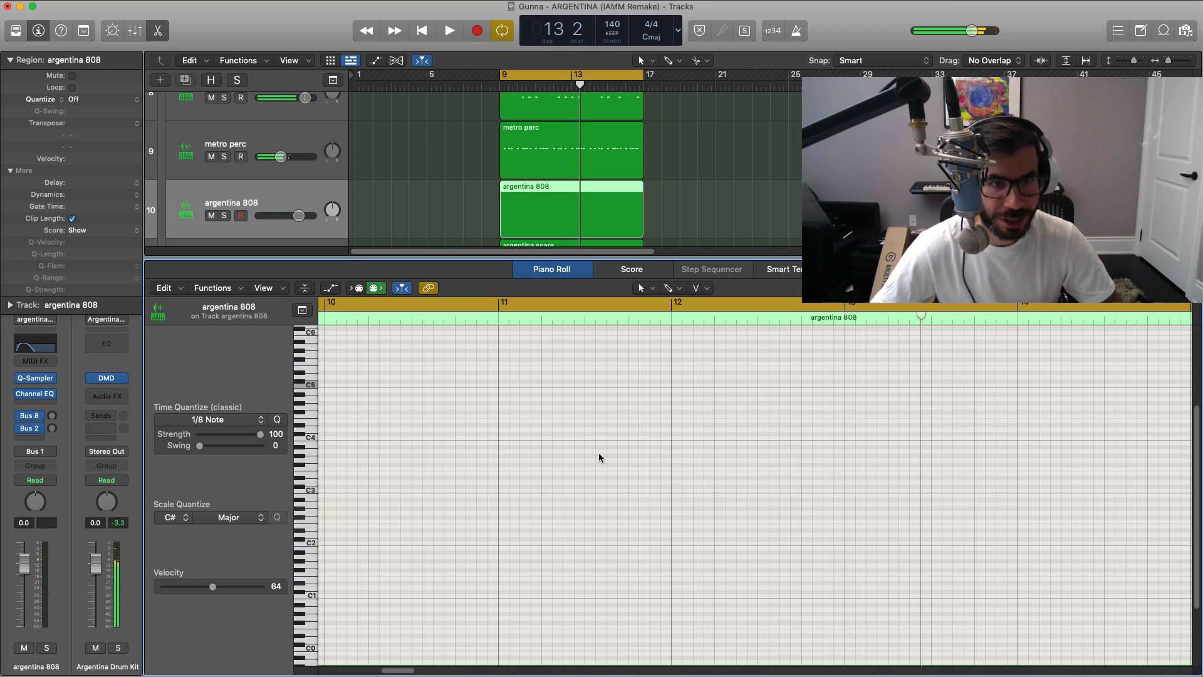
Step: Add a one-beat D#0 808 note at 9 1 1 and set its velocity to 85
scroll(580, 459, "left", 10)
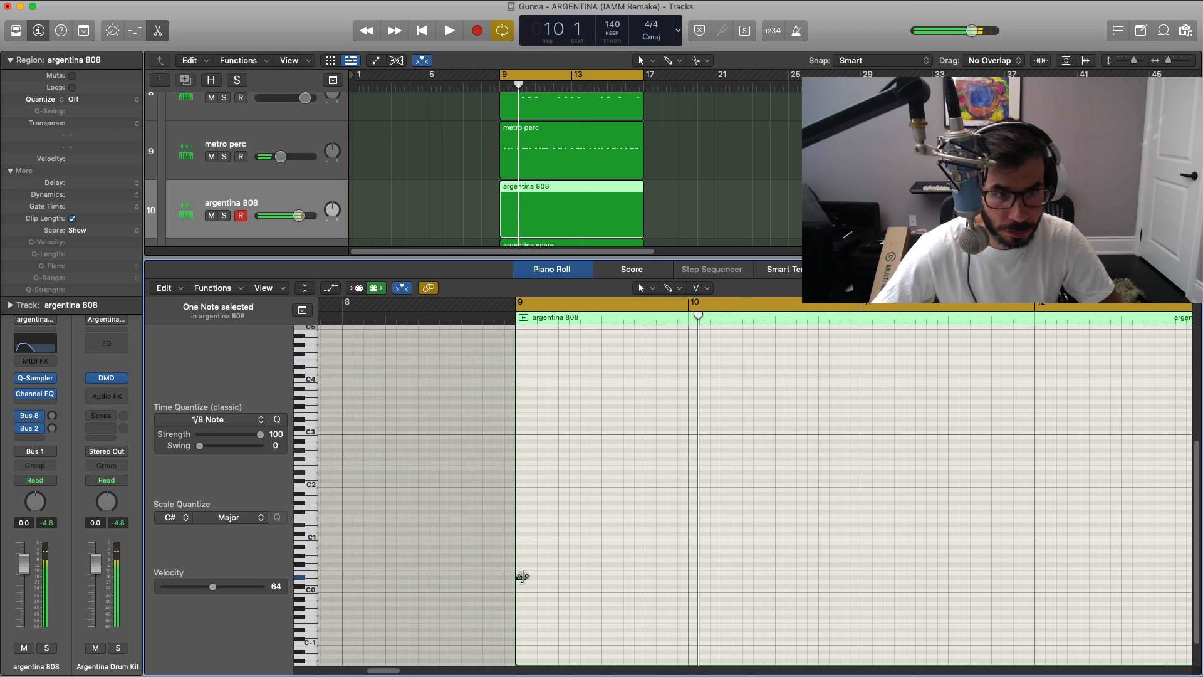
left_click_drag(522, 576, 558, 576)
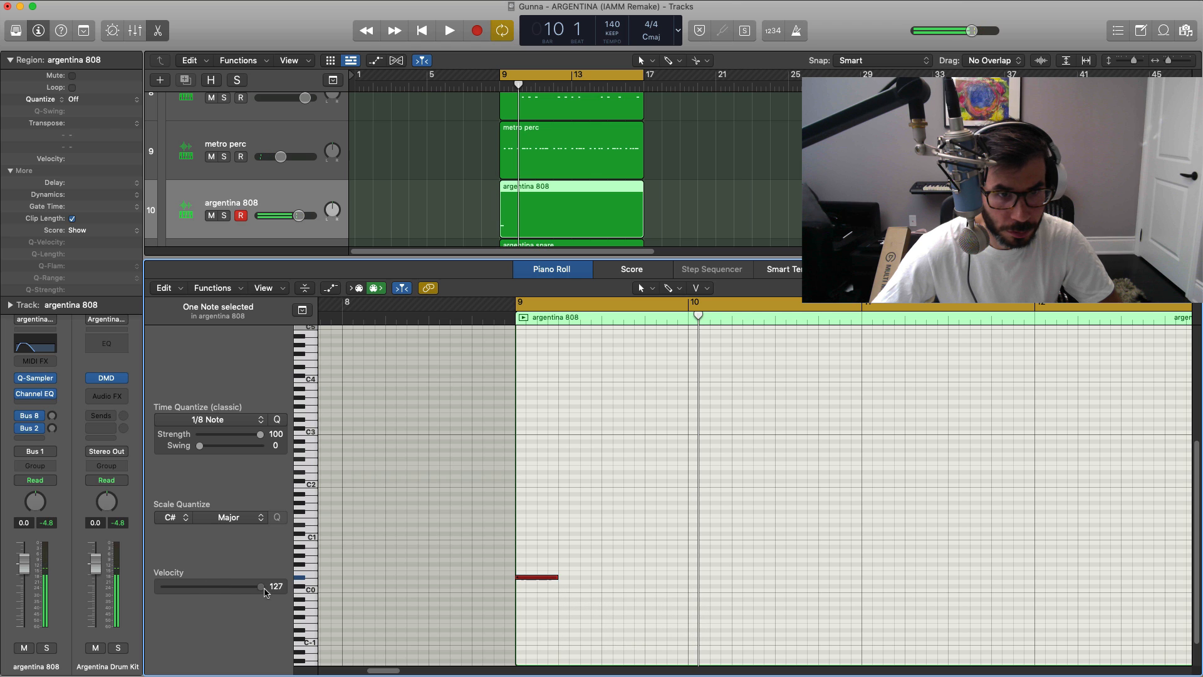
left_click_drag(236, 594, 227, 595)
key("space")
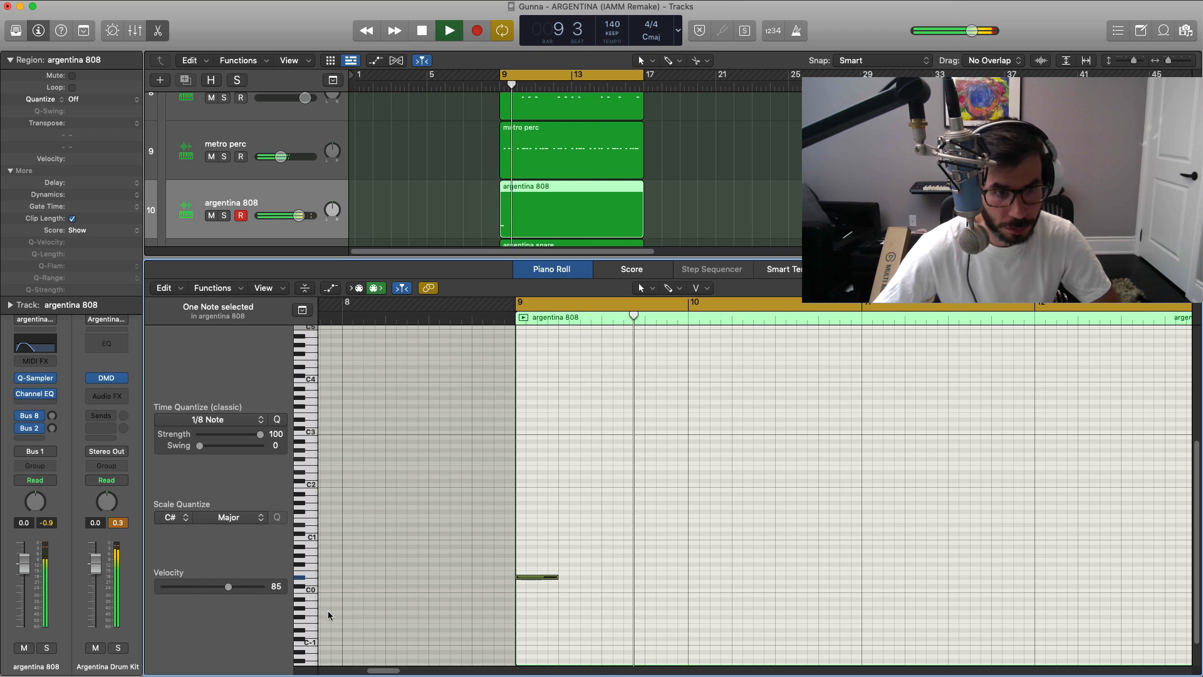
Step: Add an F#0 808 note at 10 2 1, repeat both 808 notes through the rest of the region and play it back
left_click(739, 565)
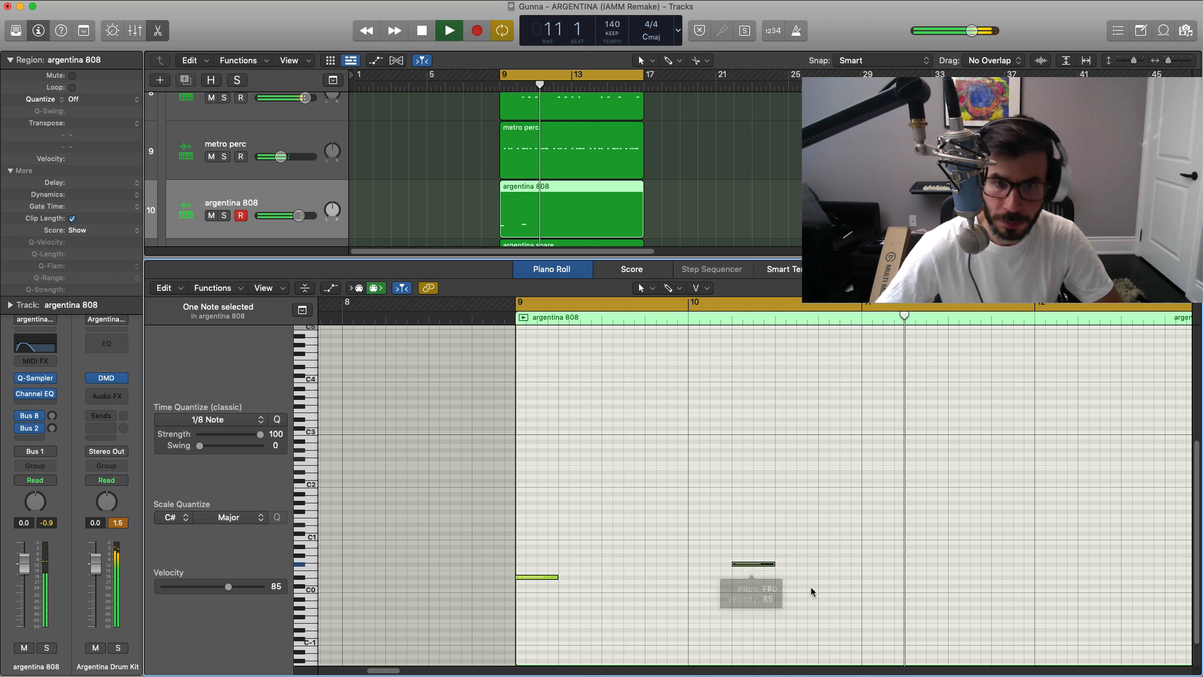
key("space")
left_click_drag(813, 591, 502, 563)
key("super+r")
key("space")
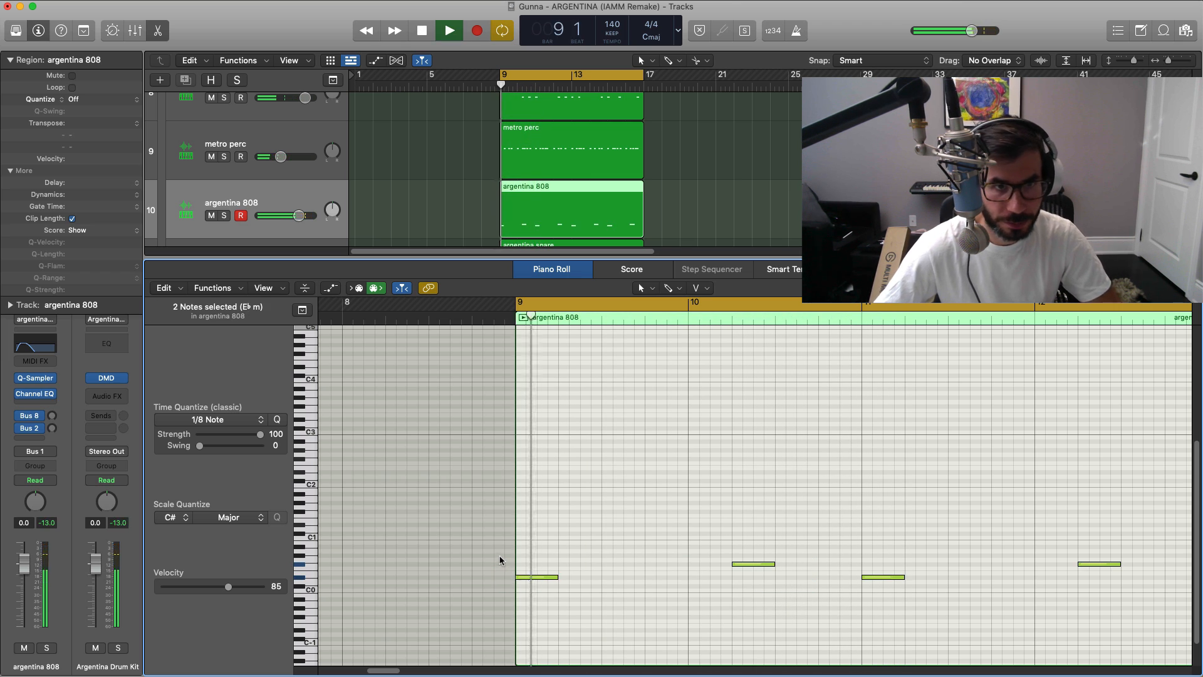
Step: Inspect the argentina 808's Quick Sampler settings during playback and close the plug-in window
scroll(596, 562, "down", 3)
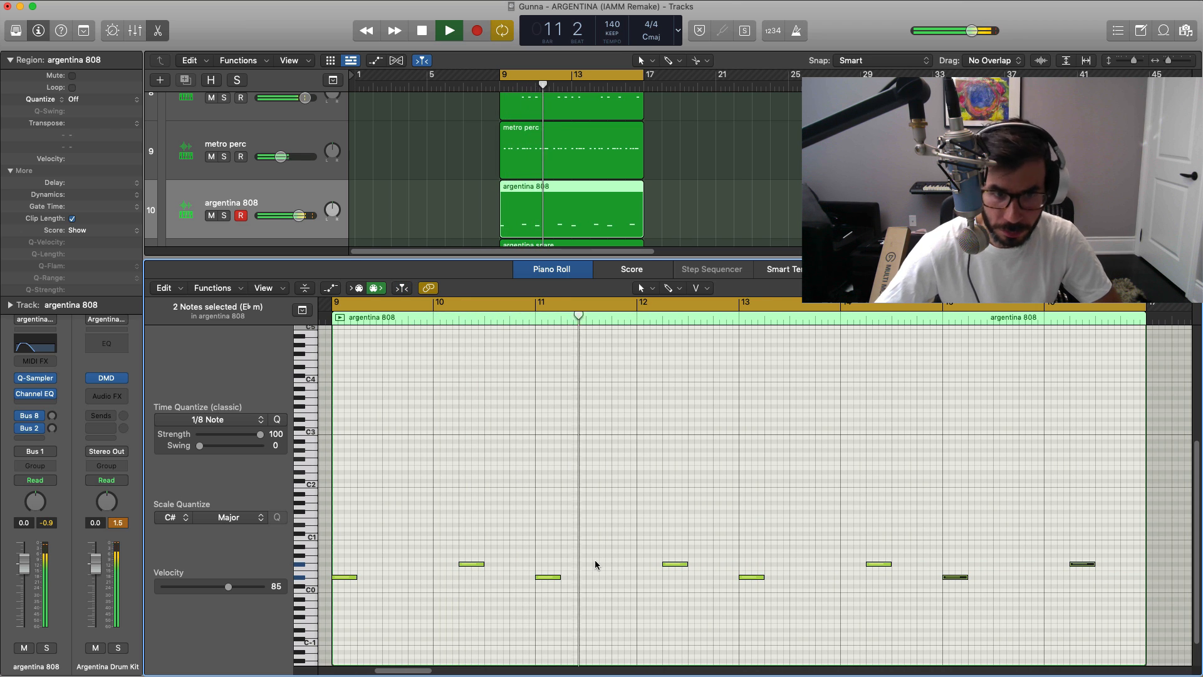
left_click(49, 378)
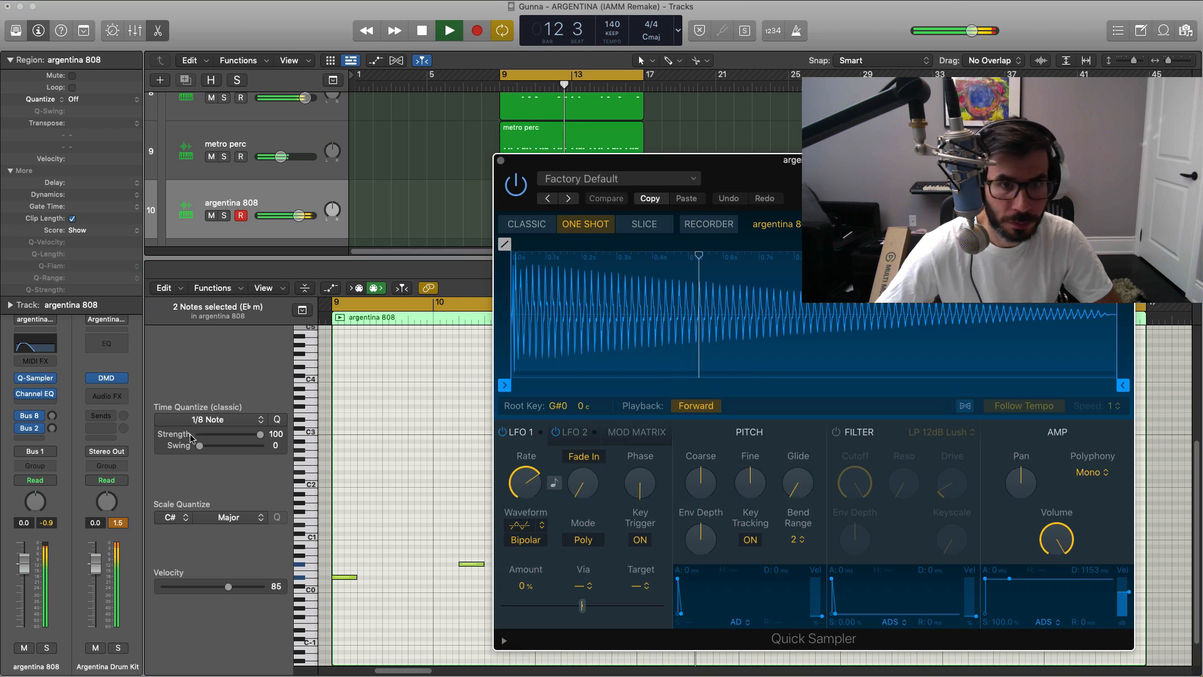
left_click(501, 161)
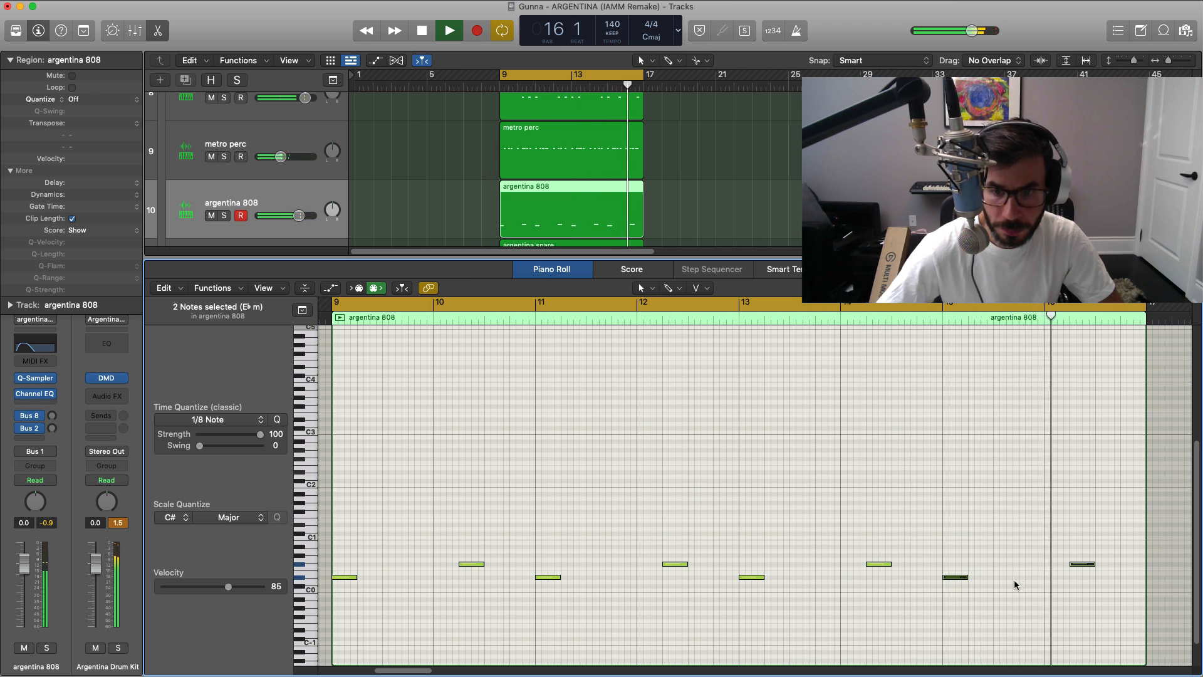
Step: Add an extra half-beat F#0 808 note in the second half of bar 16, play it back and close the Piano Roll
left_click(1112, 566, "super")
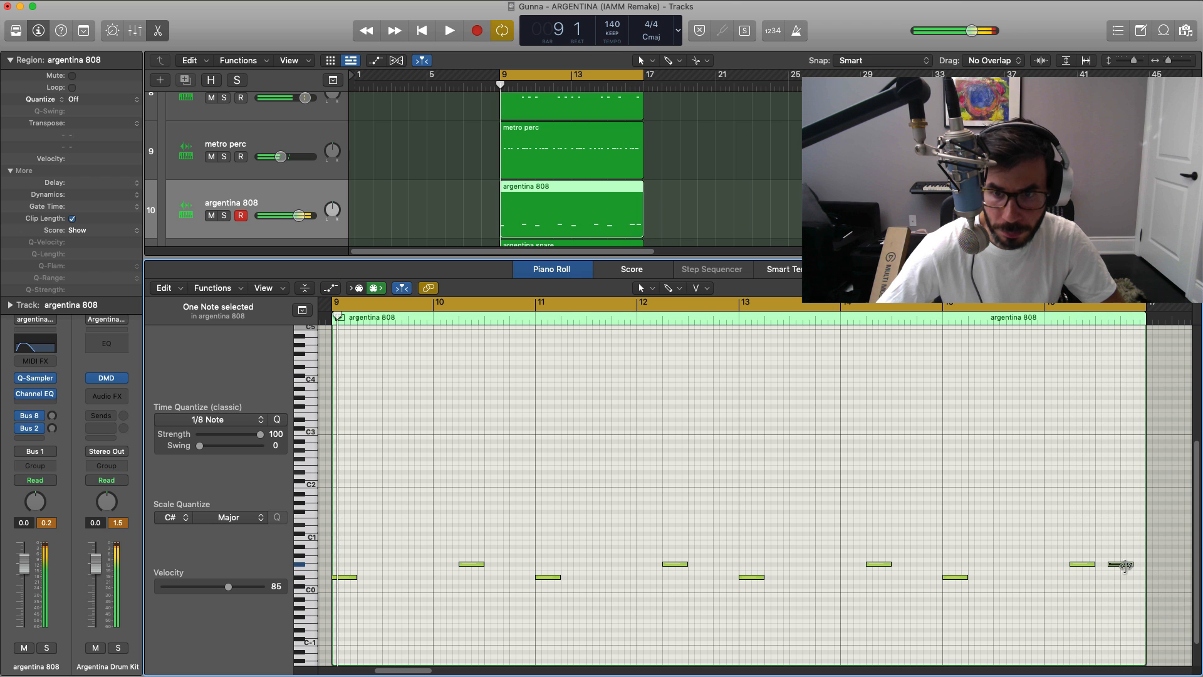
left_click_drag(1130, 566, 1113, 571)
key("space")
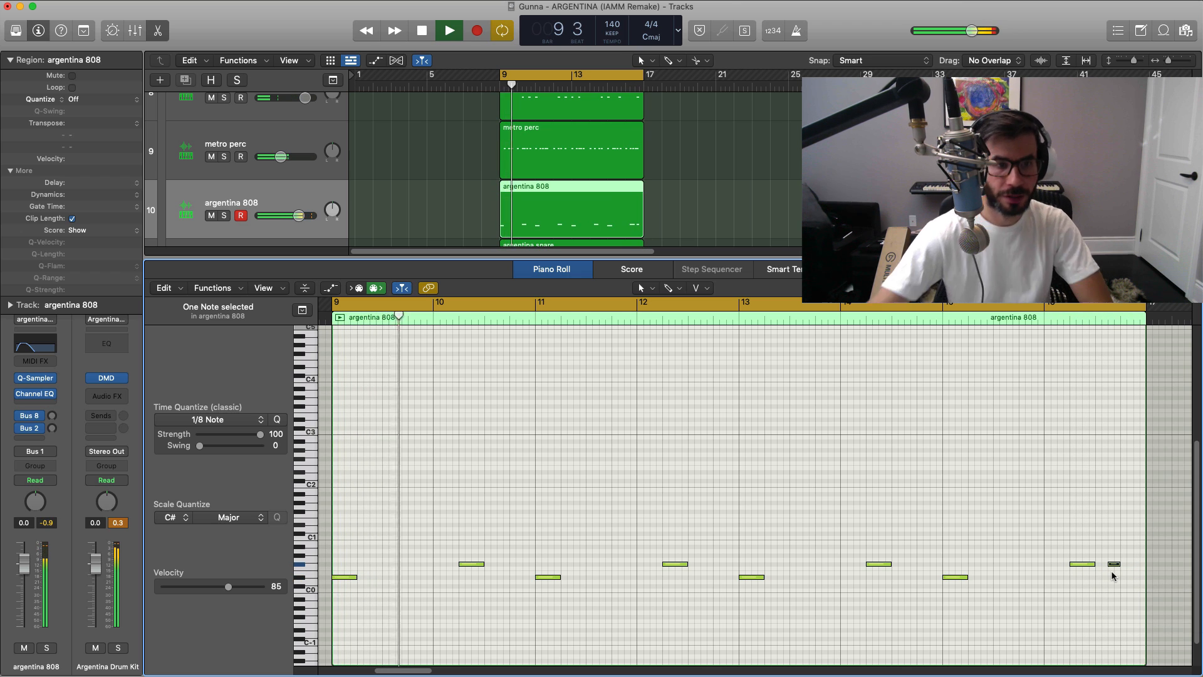
key("e")
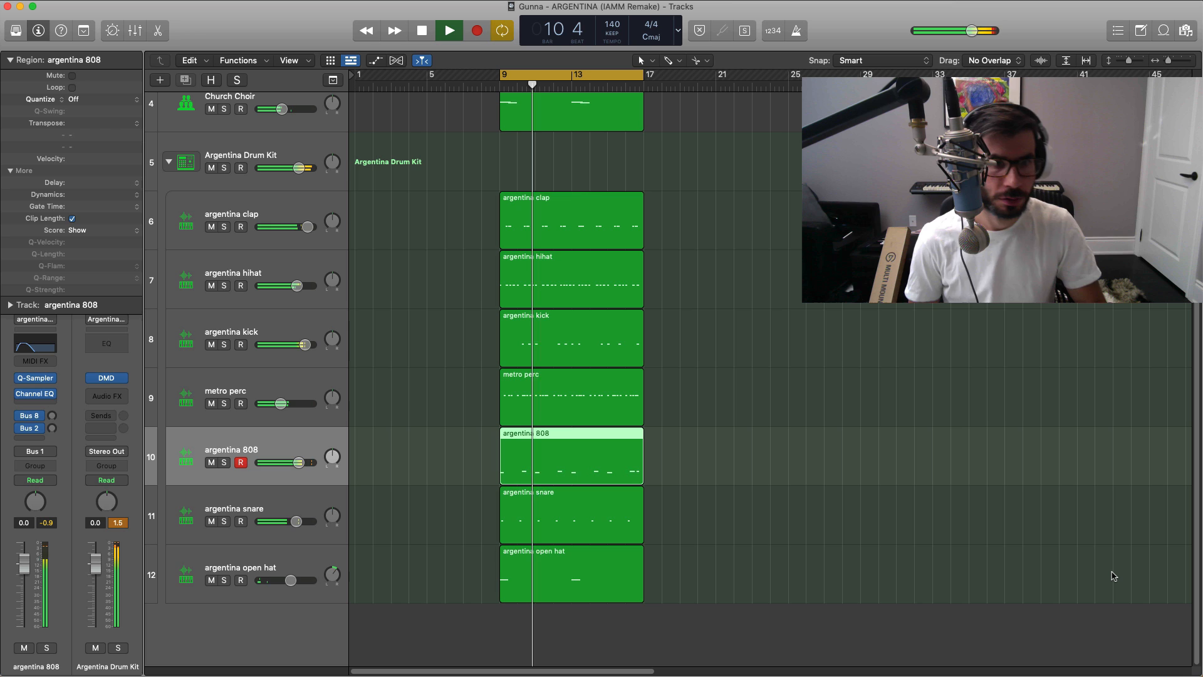
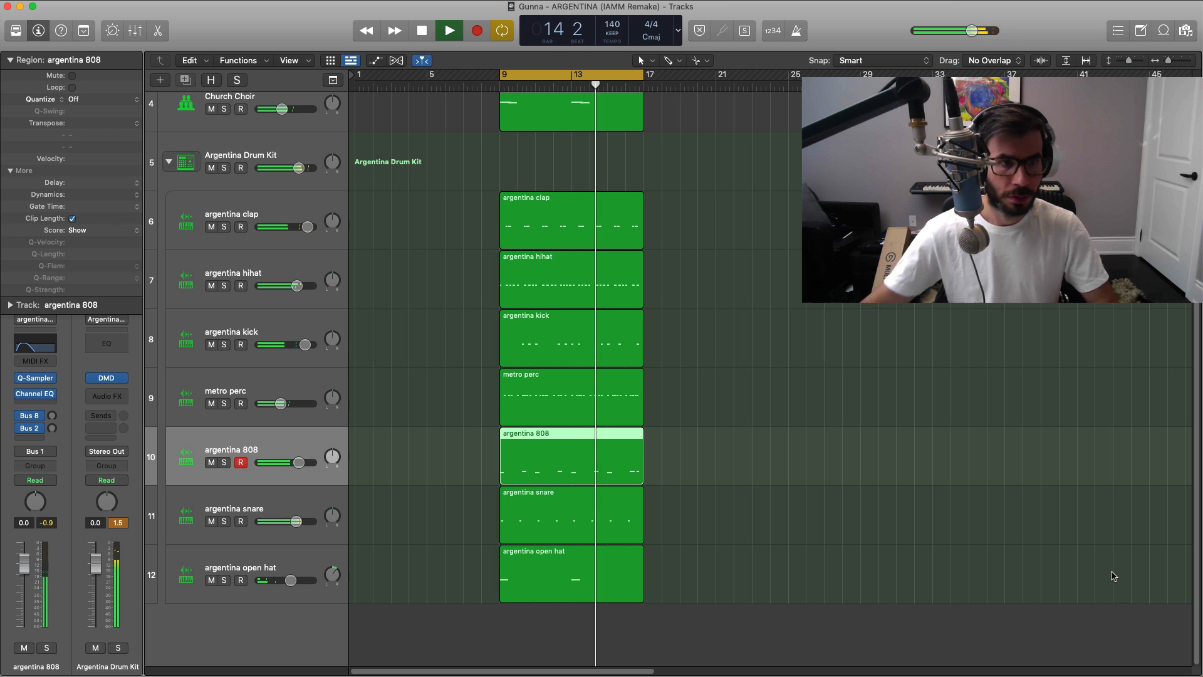
Step: Raise the argentina 808 track's volume to 0.5 dB
left_click_drag(304, 465, 307, 465)
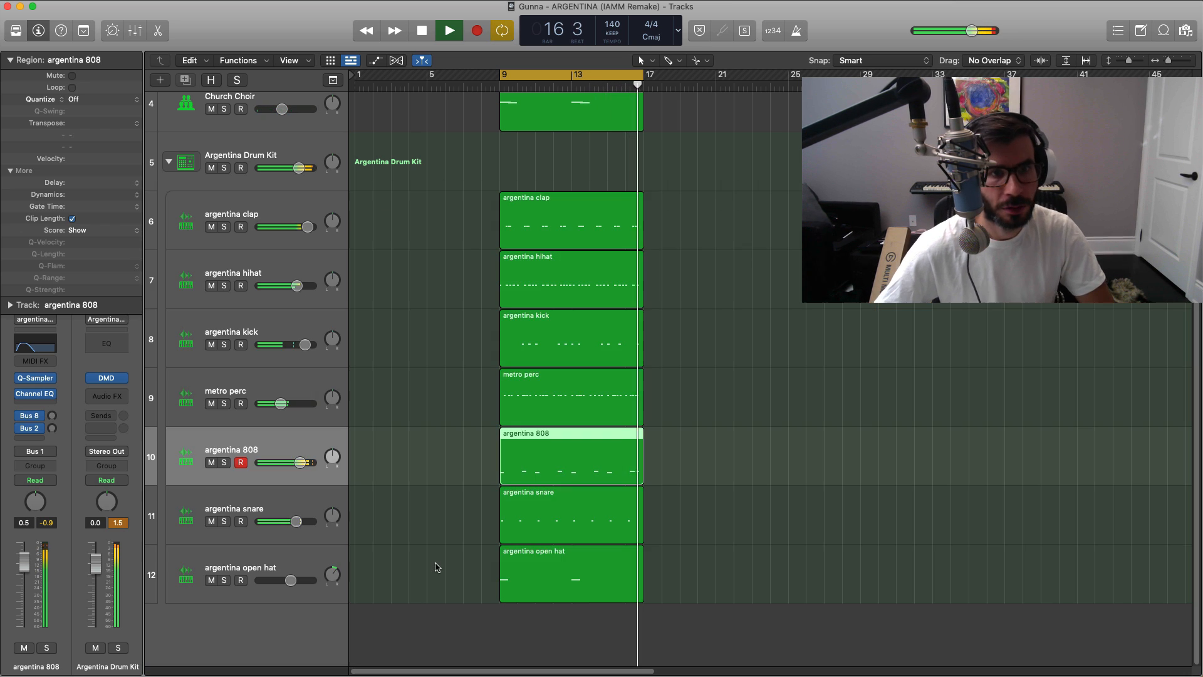
key("super+Up")
key("super+Up")
key("super+Up")
key("super+Up")
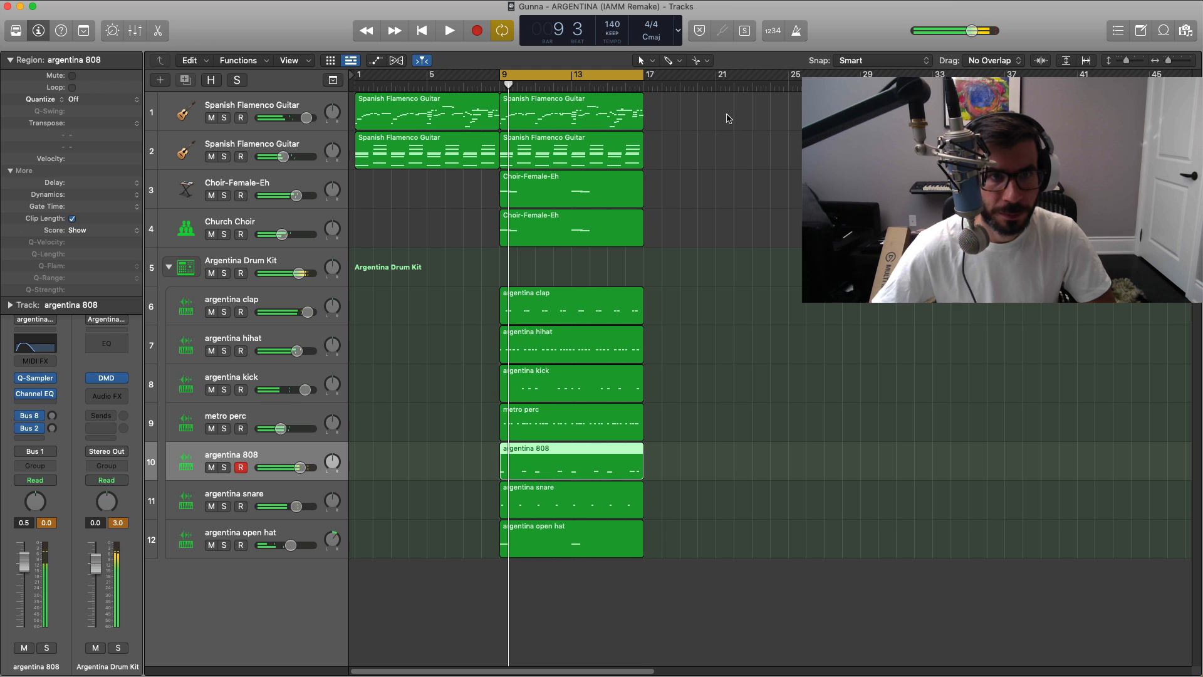
Step: Repeat the guitar, choir and drum regions of bars 9–17 once so that they also fill bars 17–25
left_click_drag(731, 245, 627, 101)
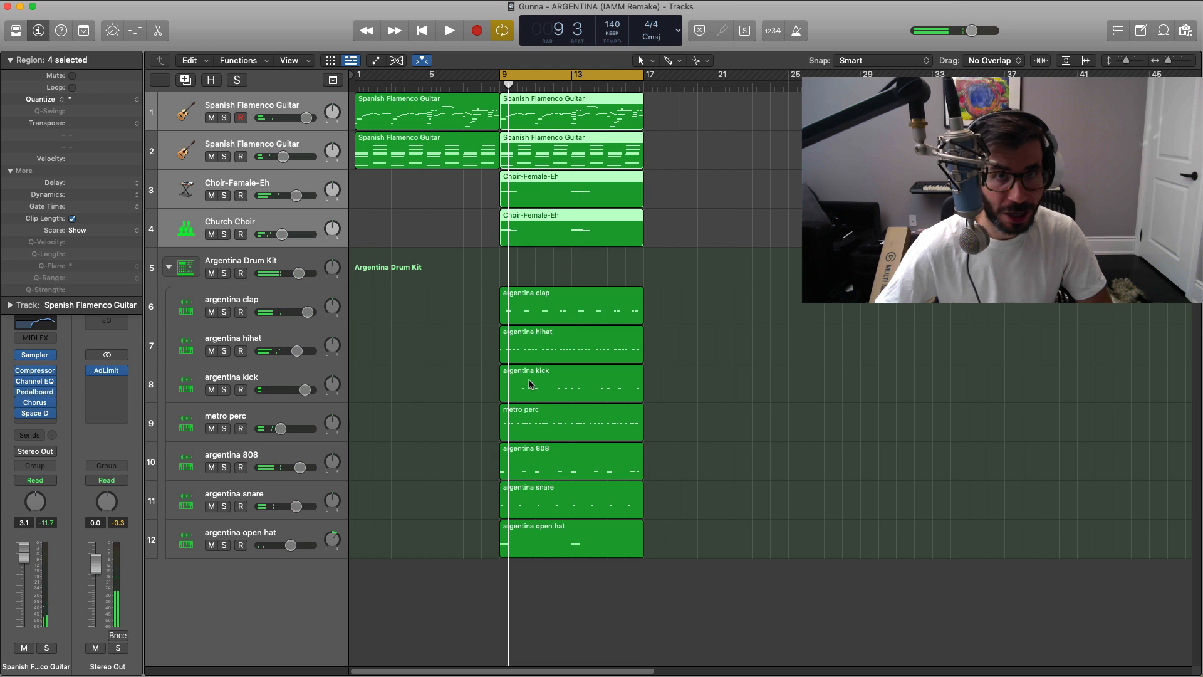
key("super+r")
left_click_drag(694, 548, 544, 312)
key("super+r")
left_click(844, 482)
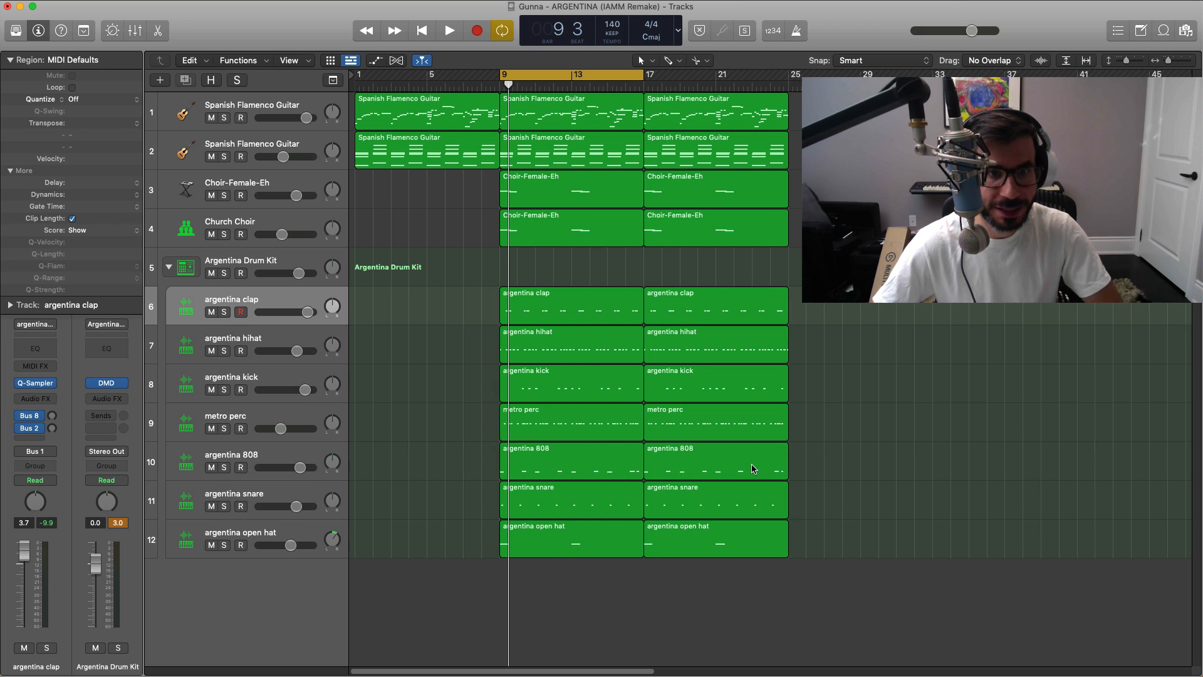
Step: Delete the repeated argentina 808 region at bar 17 and set the cycle range to bars 17–25
left_click(753, 467)
key("Delete")
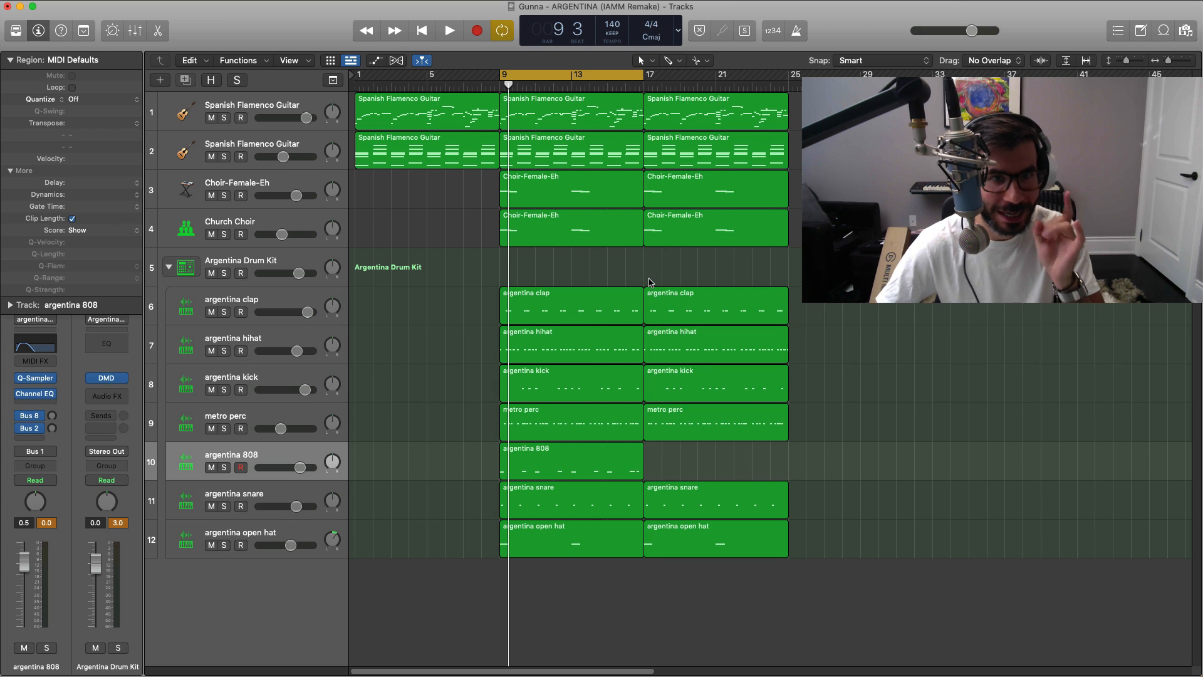
left_click(679, 98)
key("super+u")
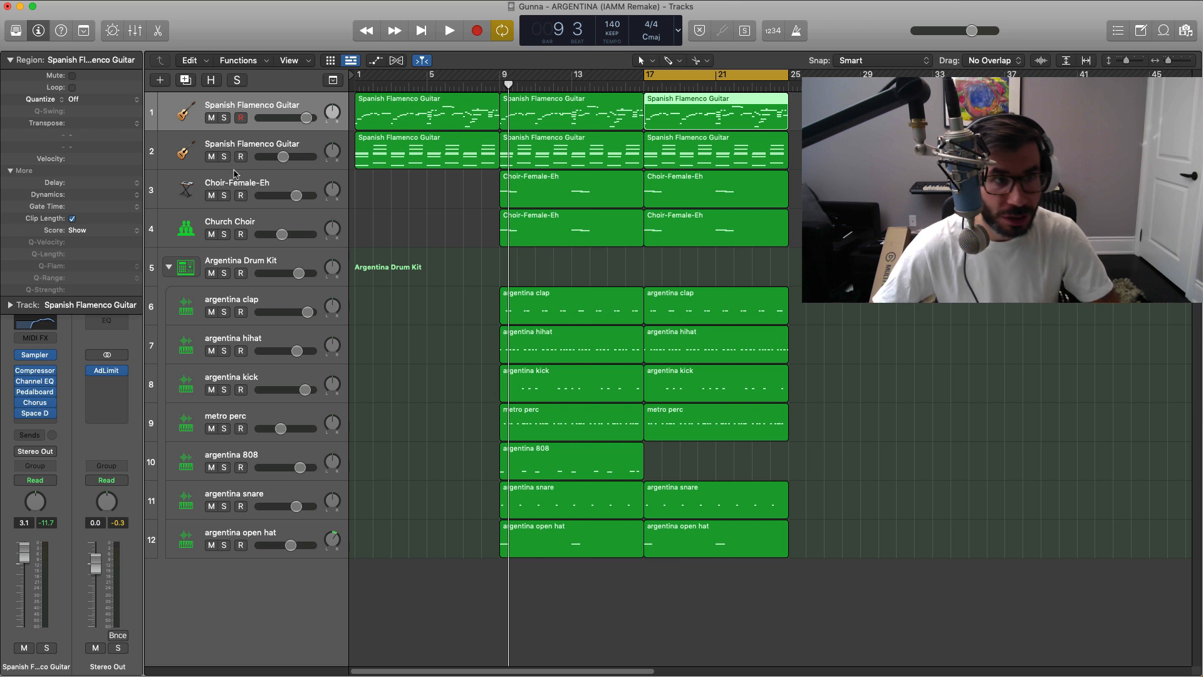
Step: Add a new software instrument track beneath Church Choir and create an empty region on it over bars 17–25
left_click(168, 82)
key("Return")
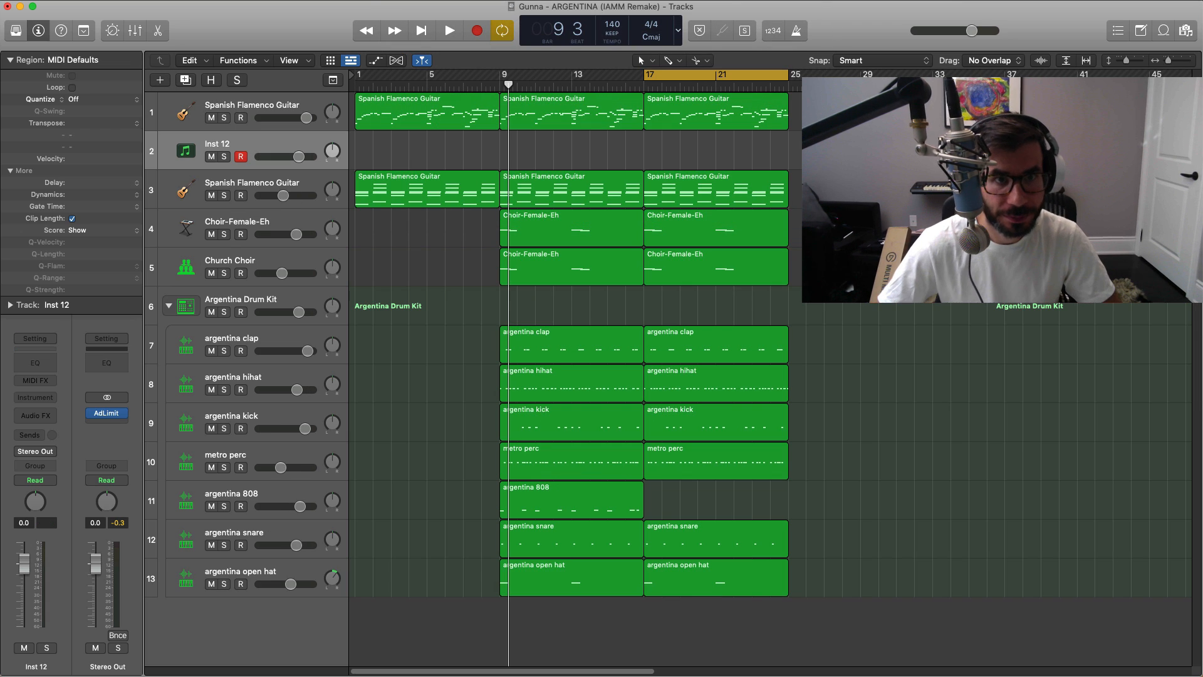
left_click_drag(224, 153, 250, 279)
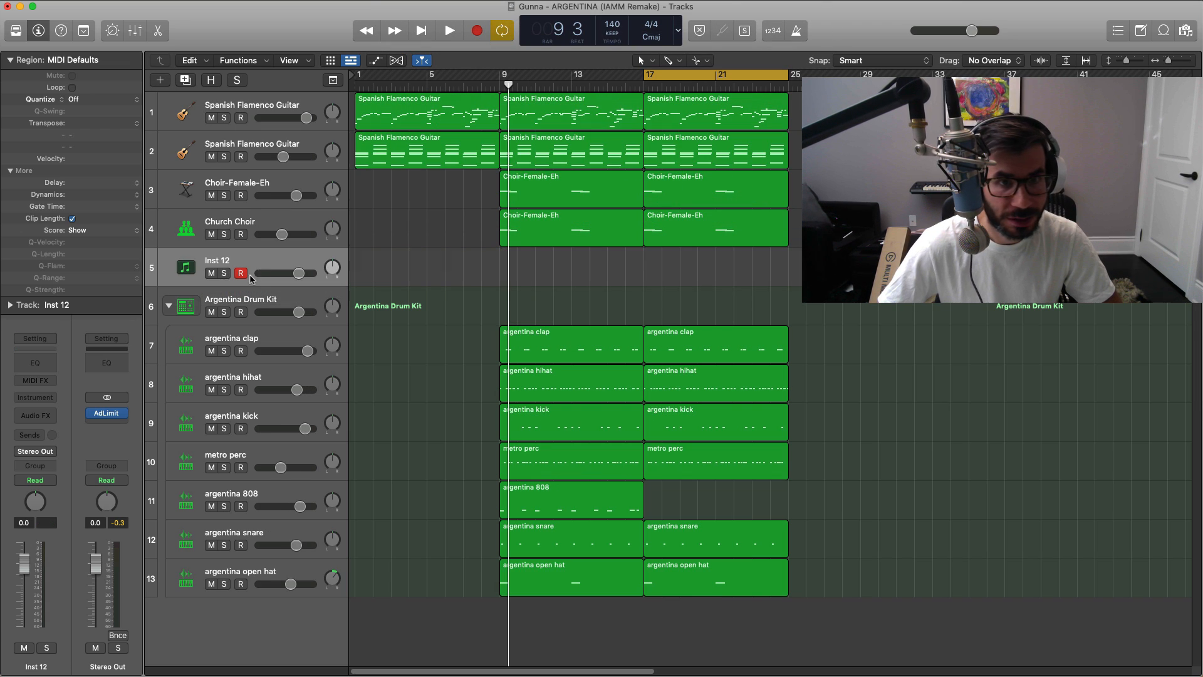
left_click_drag(654, 275, 788, 277)
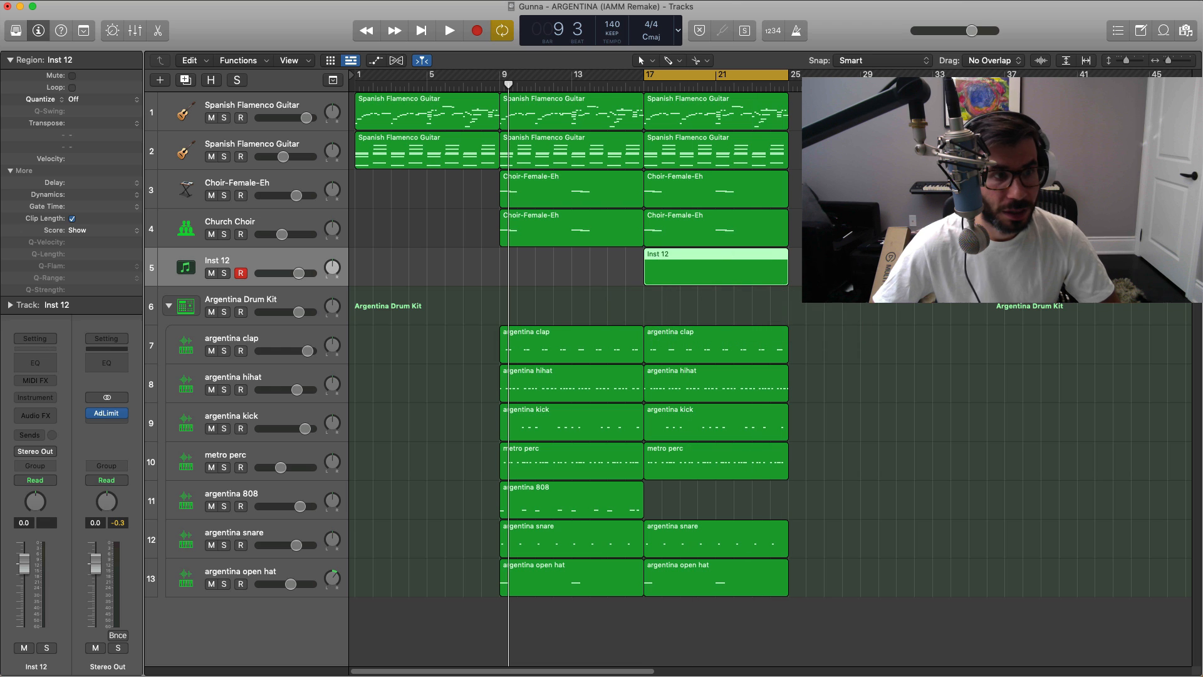
Step: Load Alchemy on the new track with the Aggressor preset from the Bass category and close the plug-in window
left_click(43, 400)
left_click(75, 428)
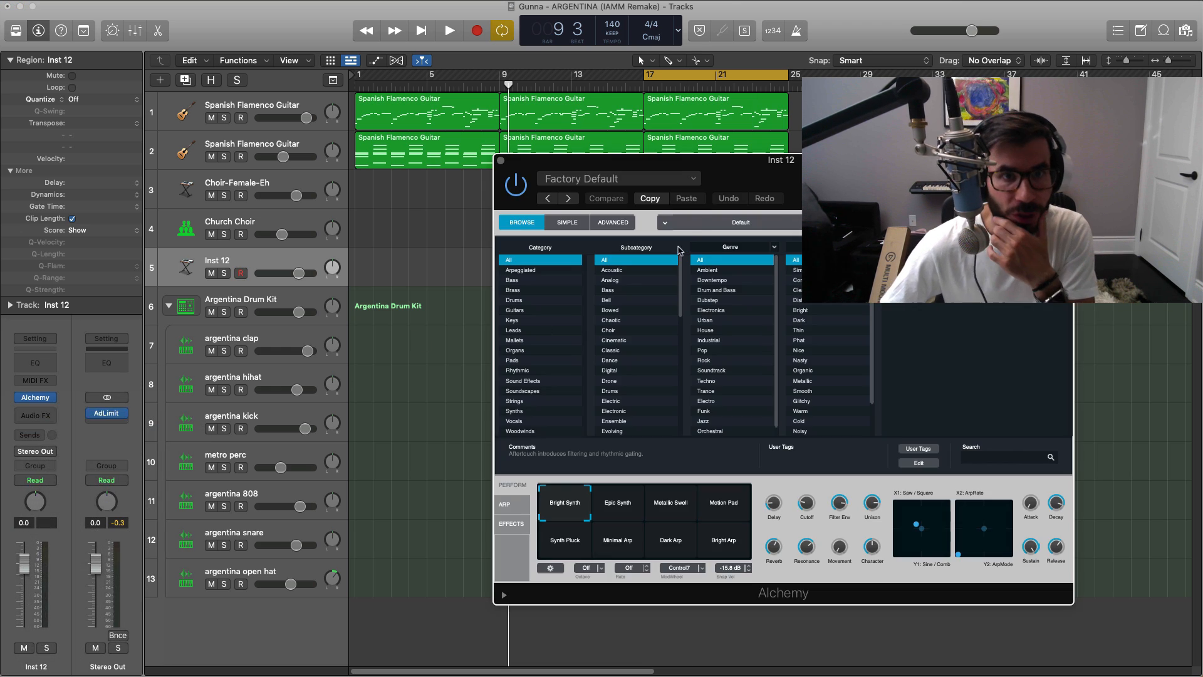
left_click(328, 247)
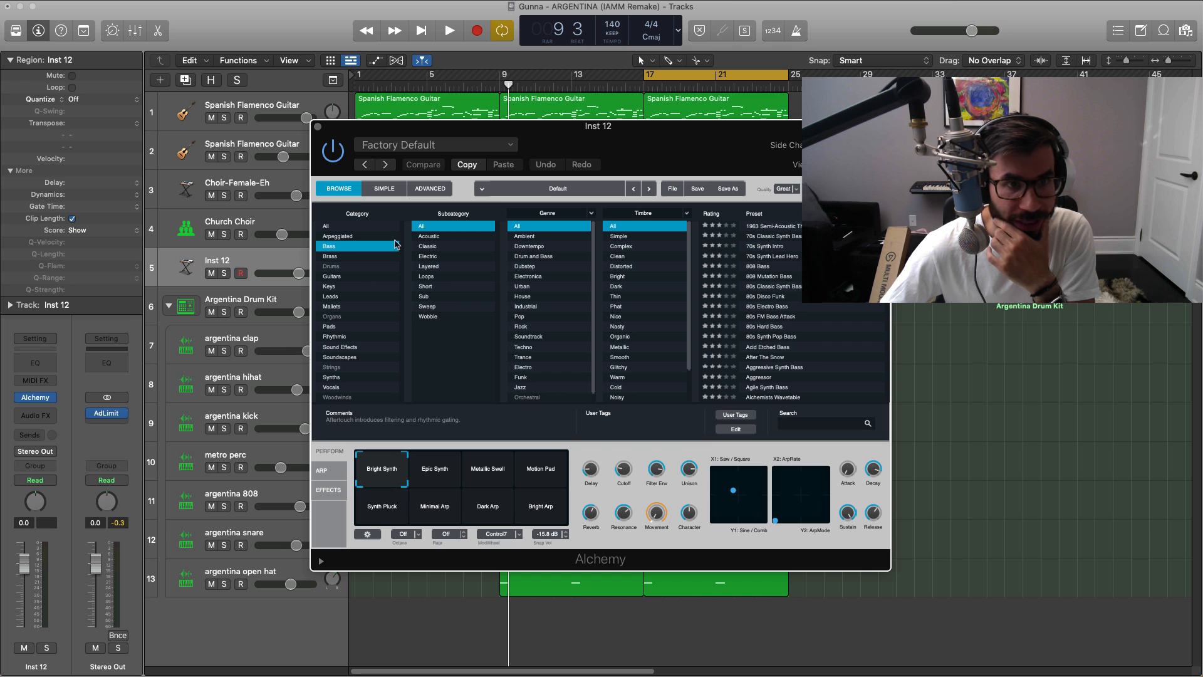
scroll(779, 381, "down", 5)
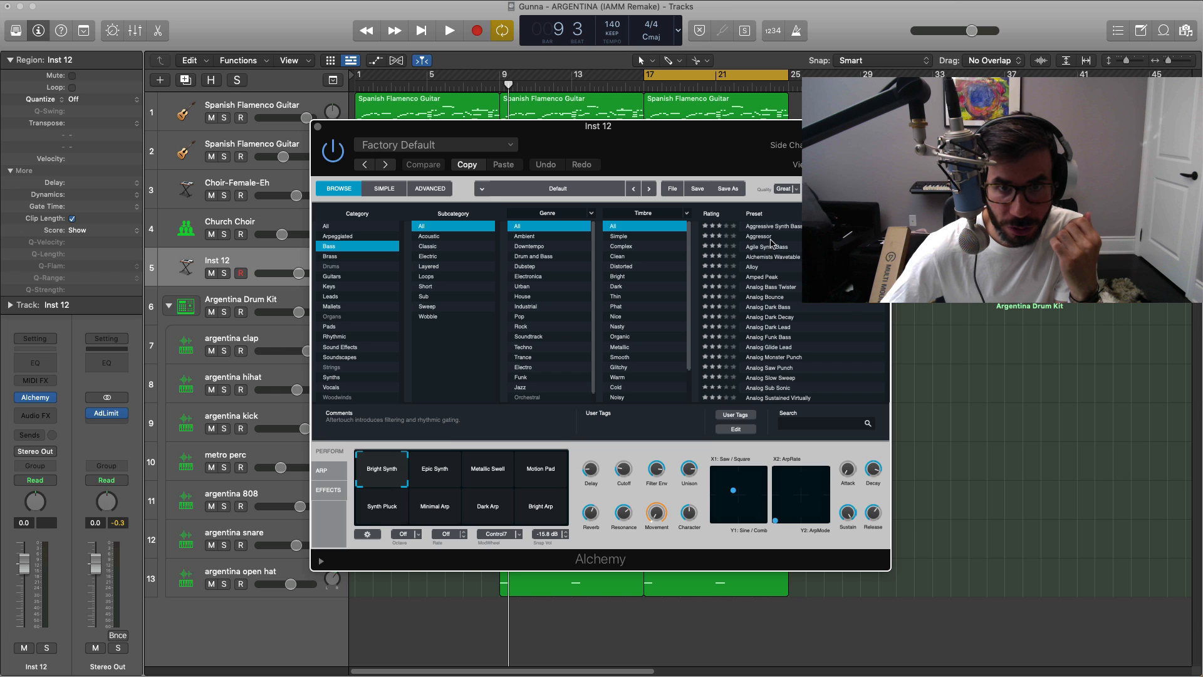
left_click(318, 127)
Step: Add a one-beat D#3 note at bar 17 in the new bass region and play it back
double_click(693, 274)
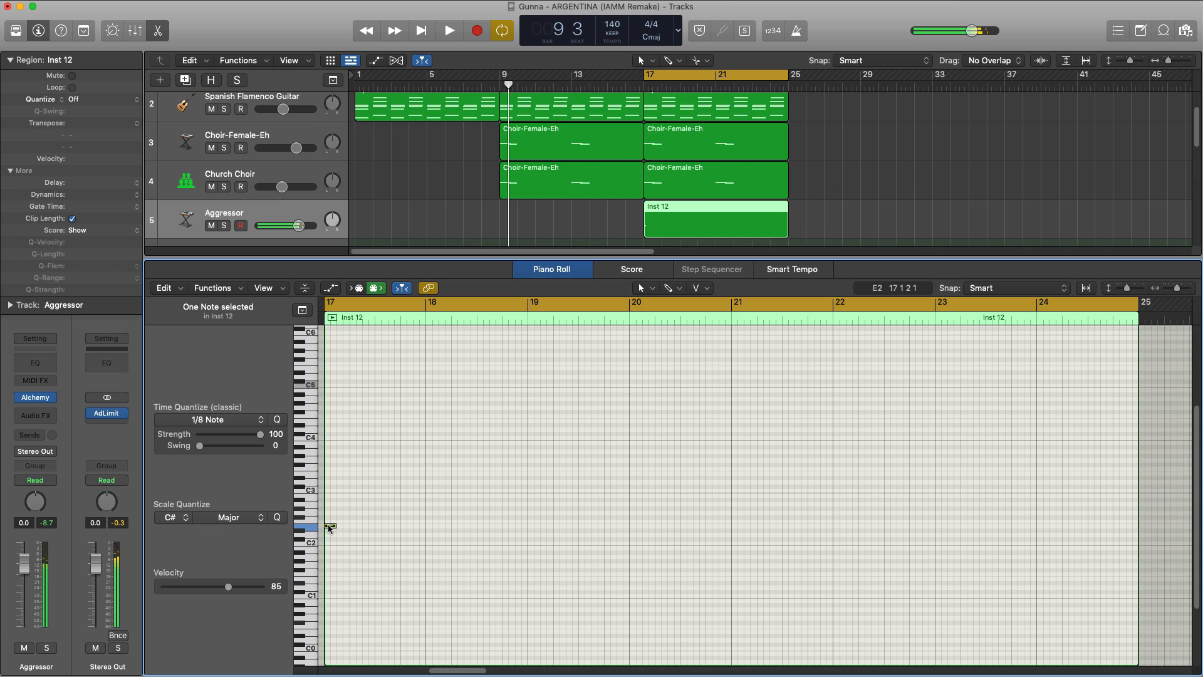
left_click_drag(328, 526, 329, 531)
key("alt+shift+Up")
key("space")
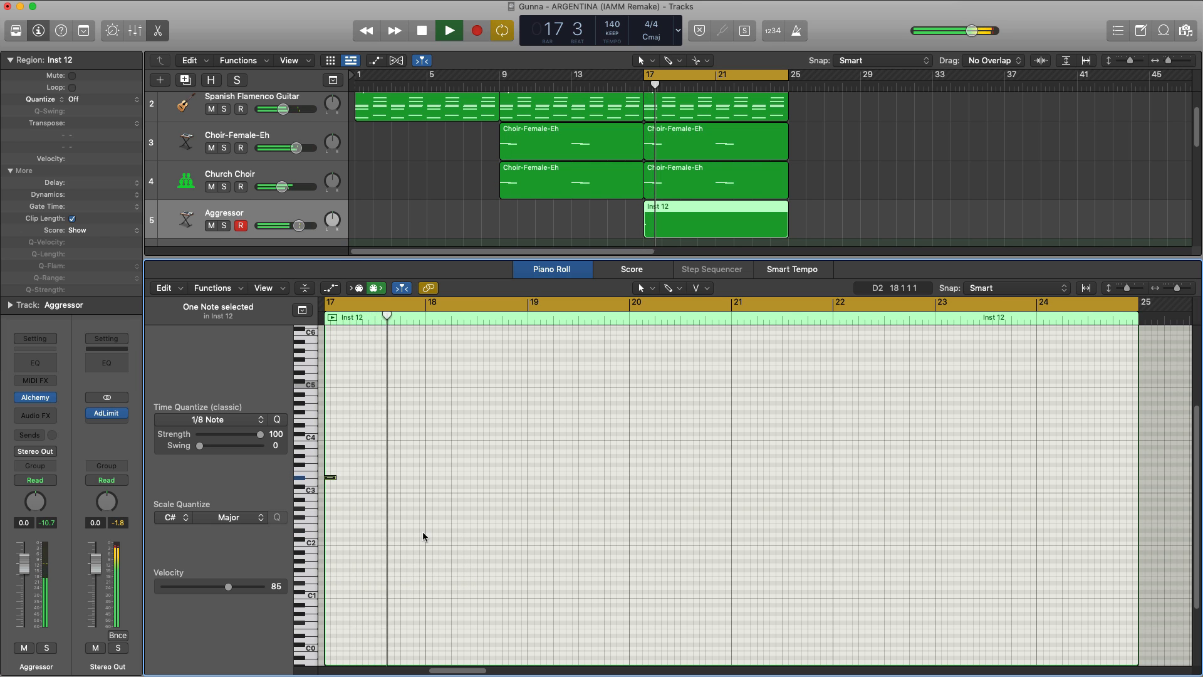
key("space")
left_click_drag(332, 476, 349, 477)
key("space")
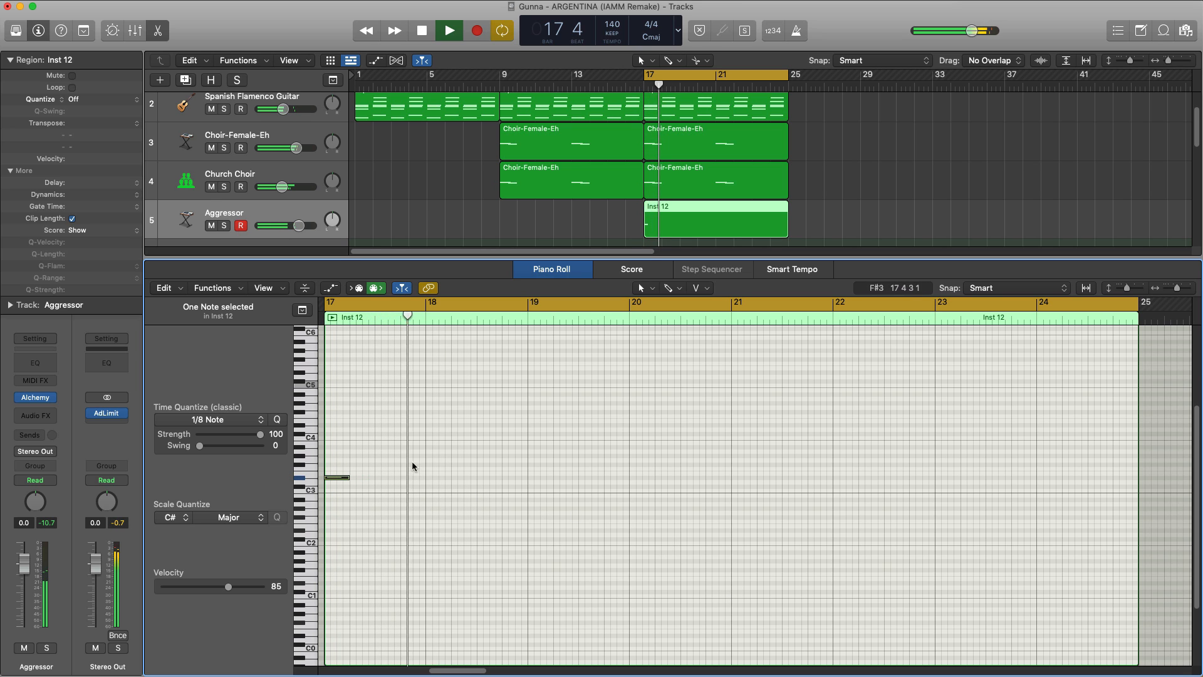
Step: Add one-beat bass notes F#3 at bar 18, C#3 at bar 19 and B2 at bar 20, checking them in playback
key("space")
key("space")
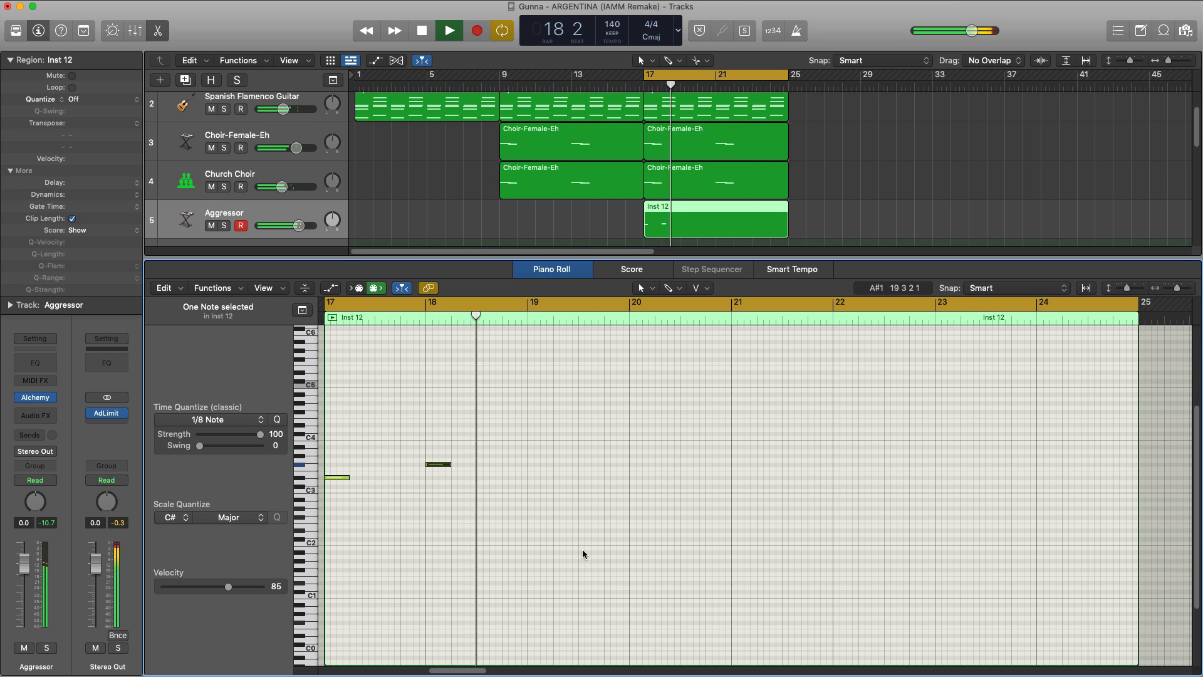
left_click(536, 508)
left_click_drag(546, 509, 537, 485)
key("space")
key("space")
key("space")
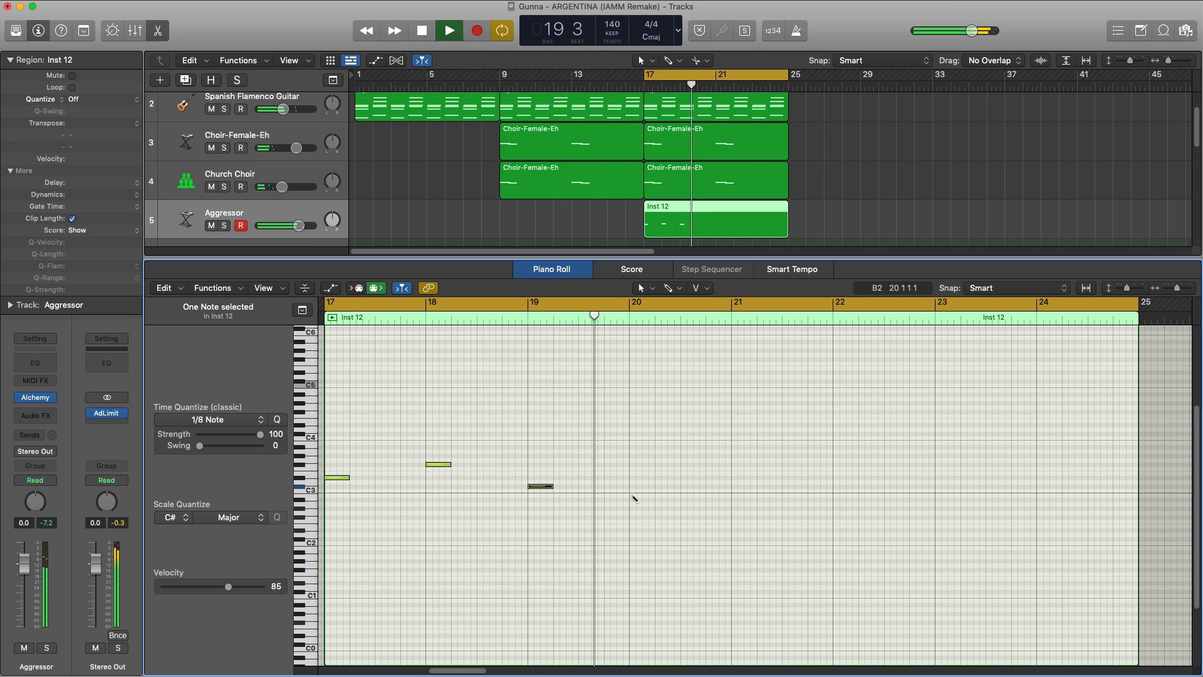
left_click(635, 495)
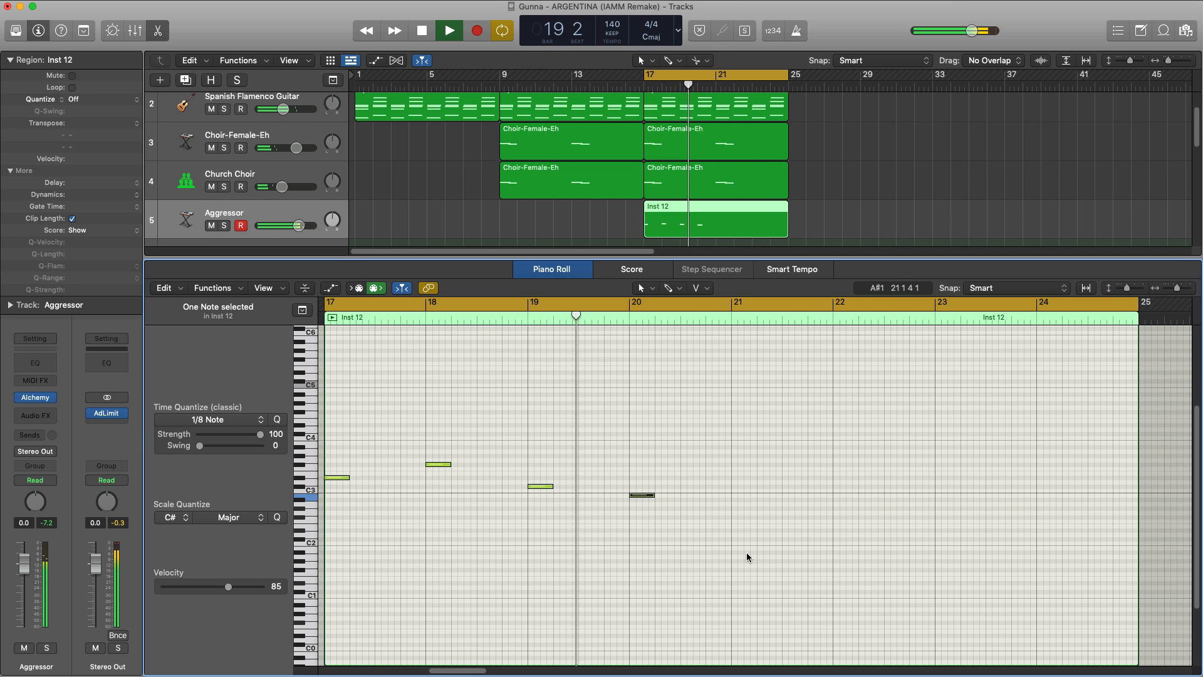
key("space")
Step: Repeat the four bass notes once so that they fill bars 21–24 of the region
left_click_drag(715, 530, 336, 412)
scroll(338, 420, "right", 4)
key("super+r")
scroll(600, 342, "down", 5)
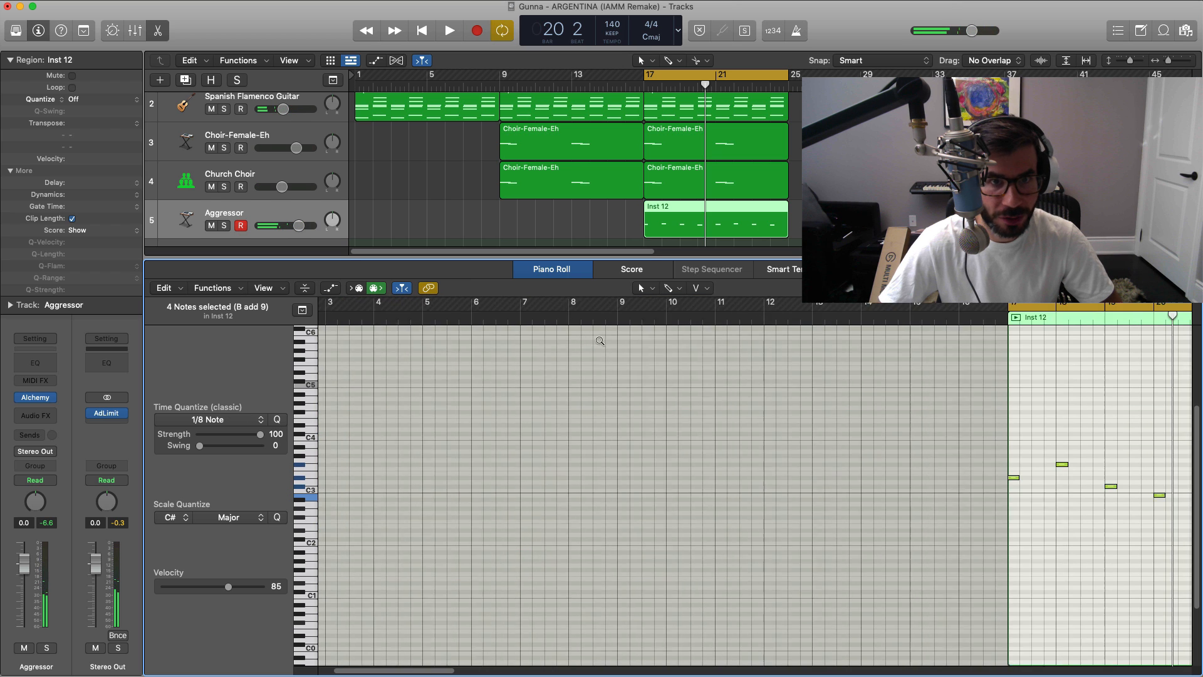
scroll(653, 445, "right", 3)
scroll(652, 445, "right", 4)
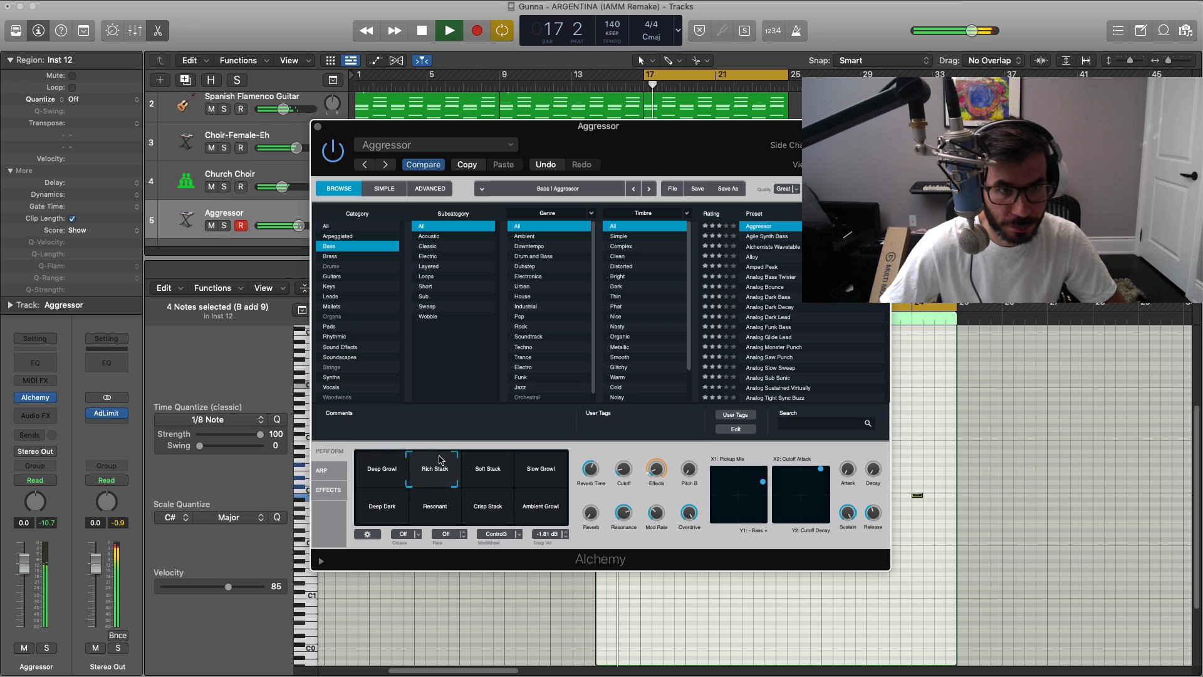
Step: Switch Alchemy's Aggressor sound to the Deep Dark snapshot during playback and raise its track volume to 0.6 dB
left_click(485, 461)
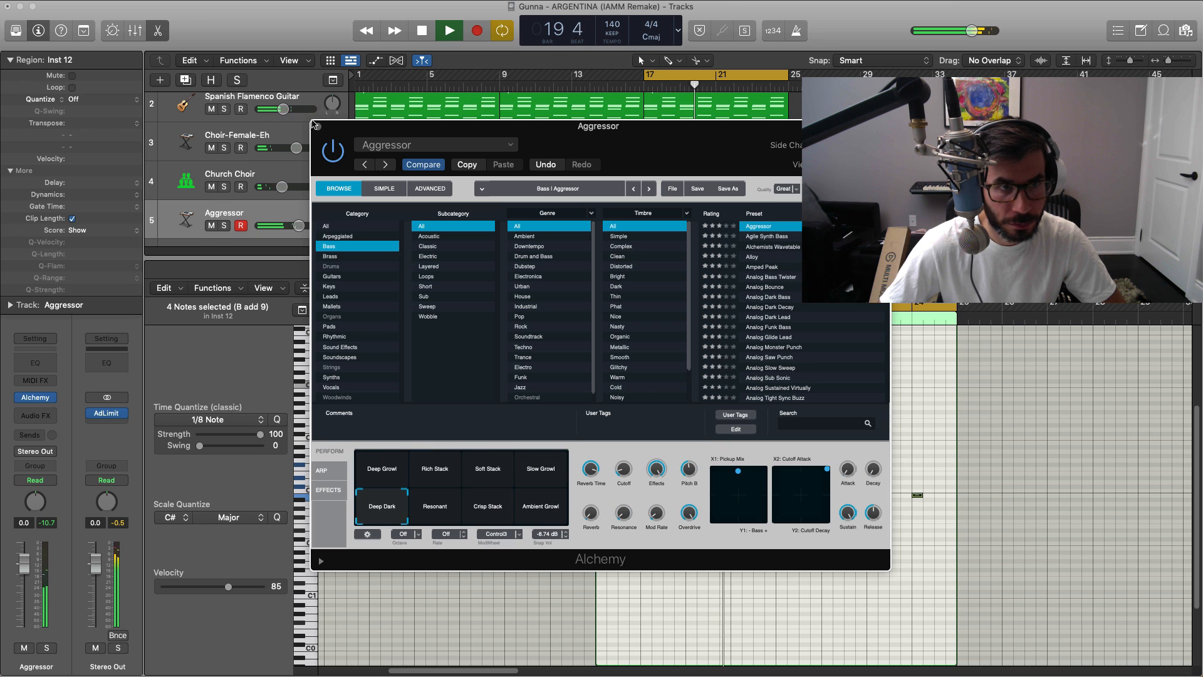
left_click(315, 125)
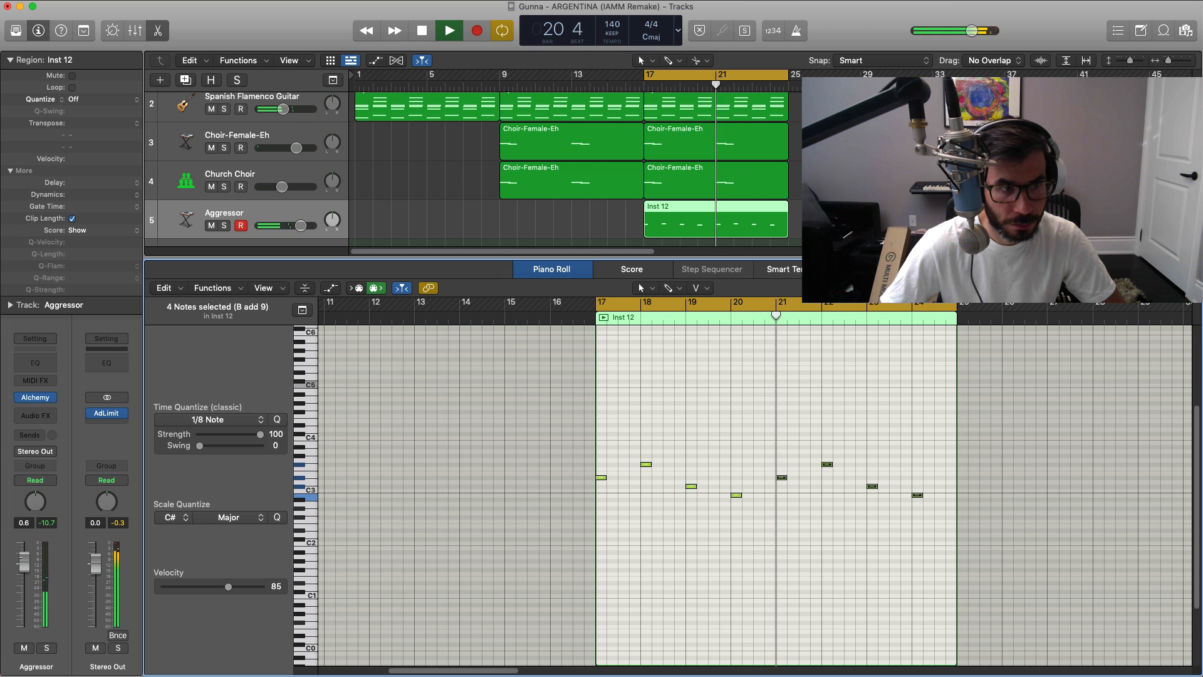
key("e")
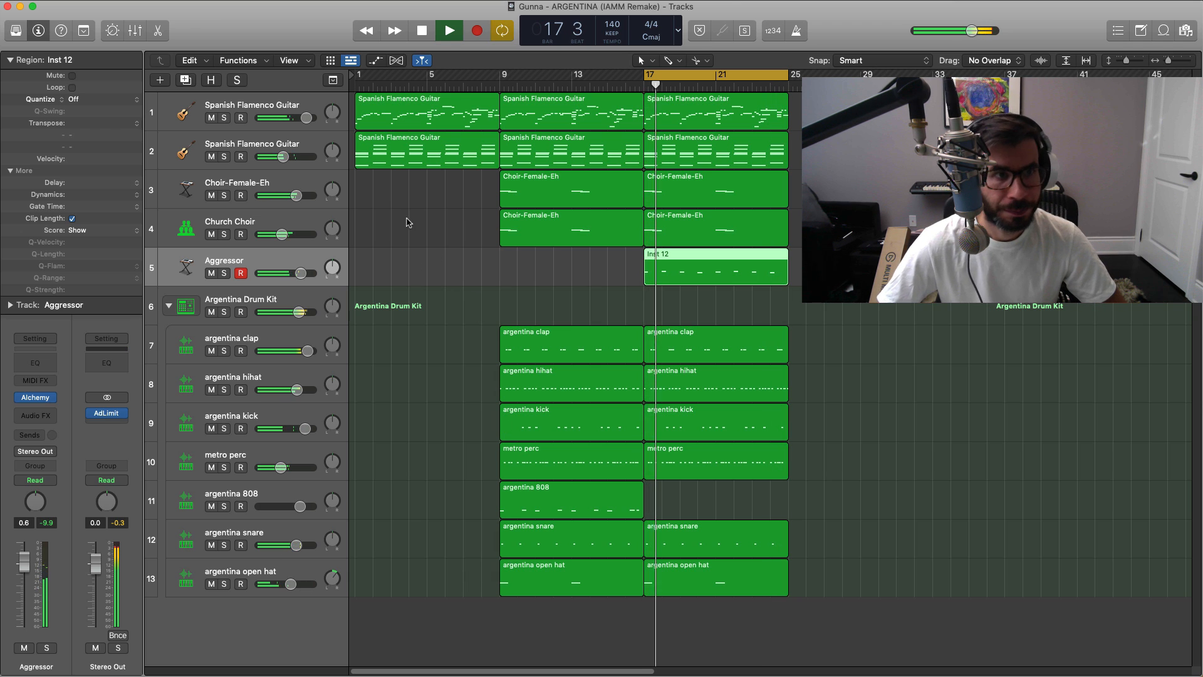
Step: Duplicate the Aggressor track with its settings and change the copy's Alchemy preset to Shimmering Bells from the Mallets category
left_click(188, 80)
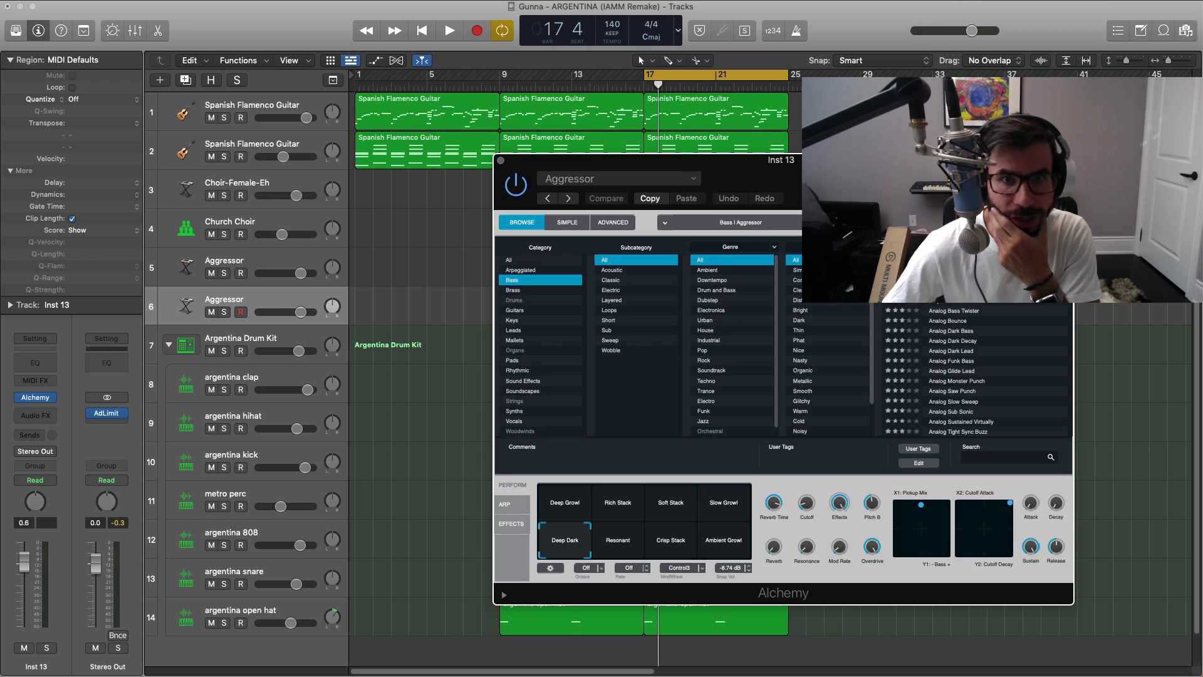
left_click_drag(837, 170, 586, 214)
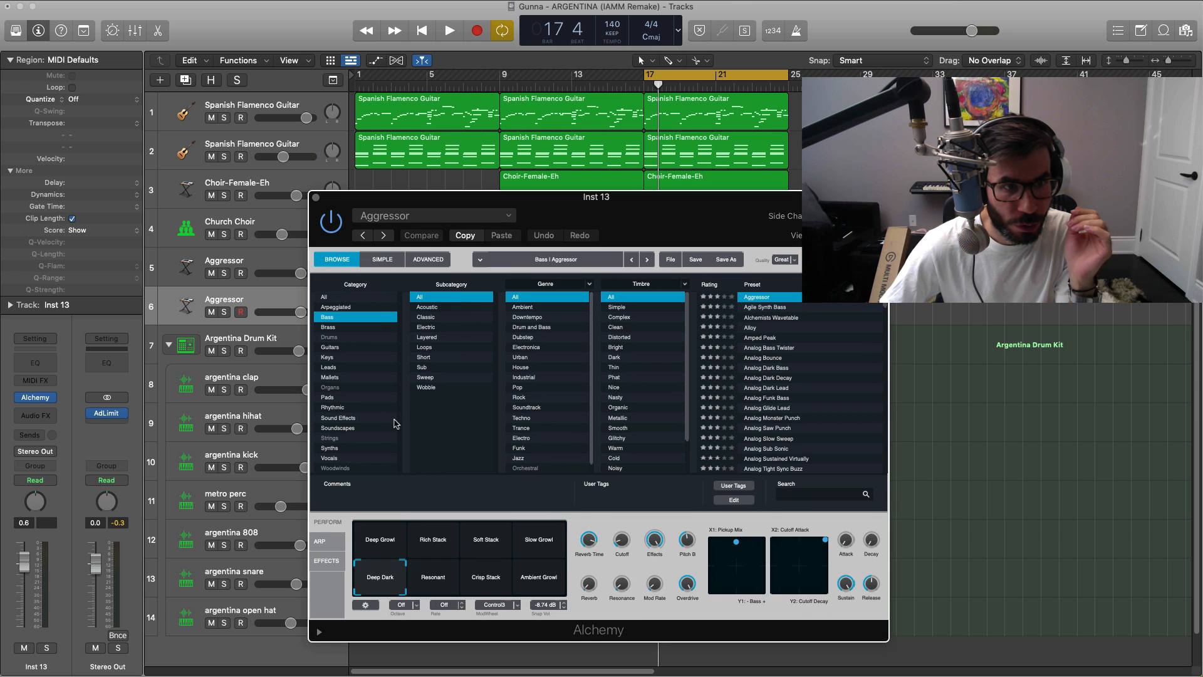
left_click(341, 379)
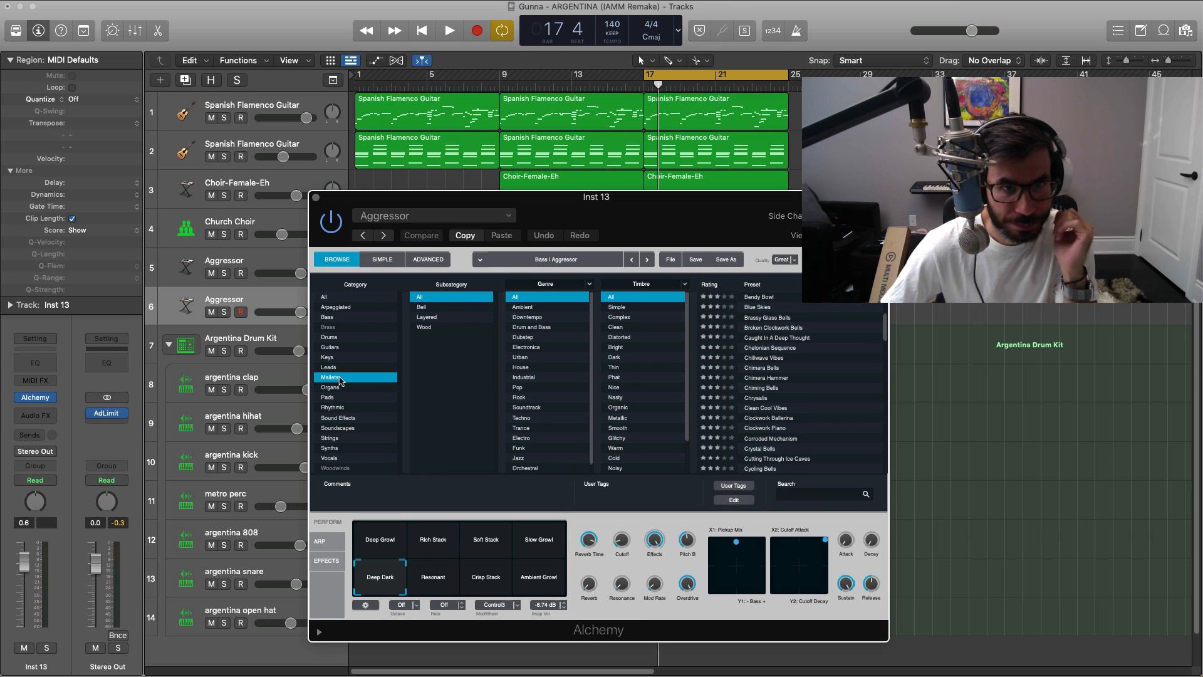
scroll(774, 354, "down", 10)
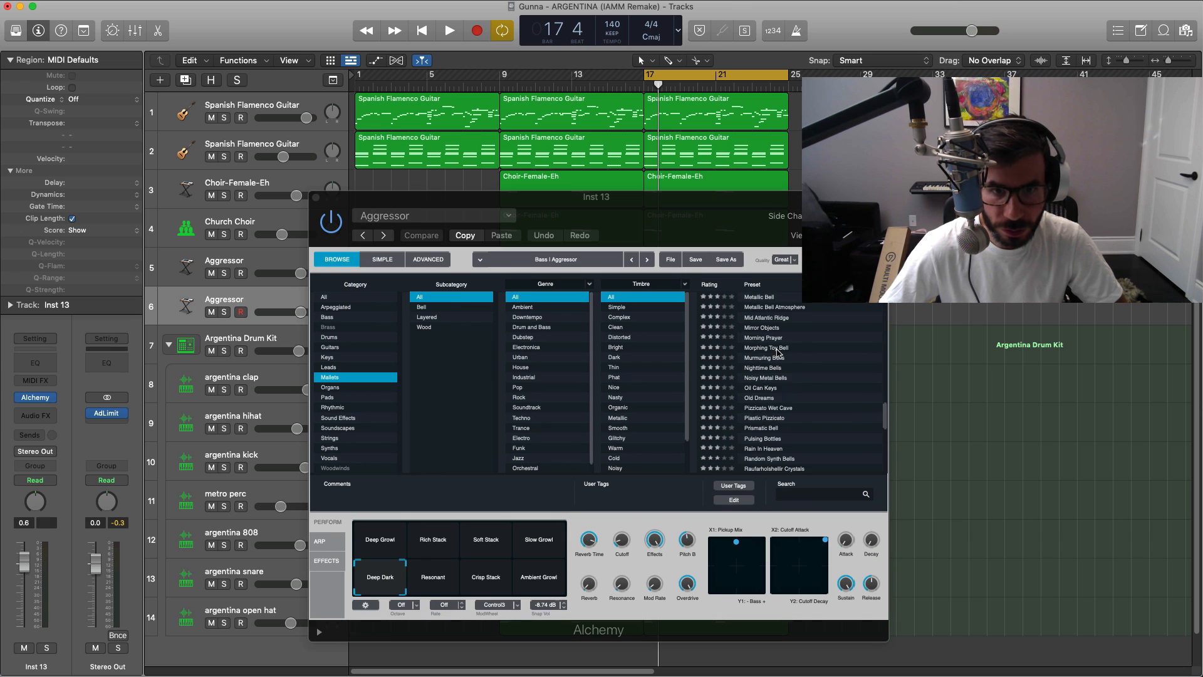
scroll(792, 369, "up", 5)
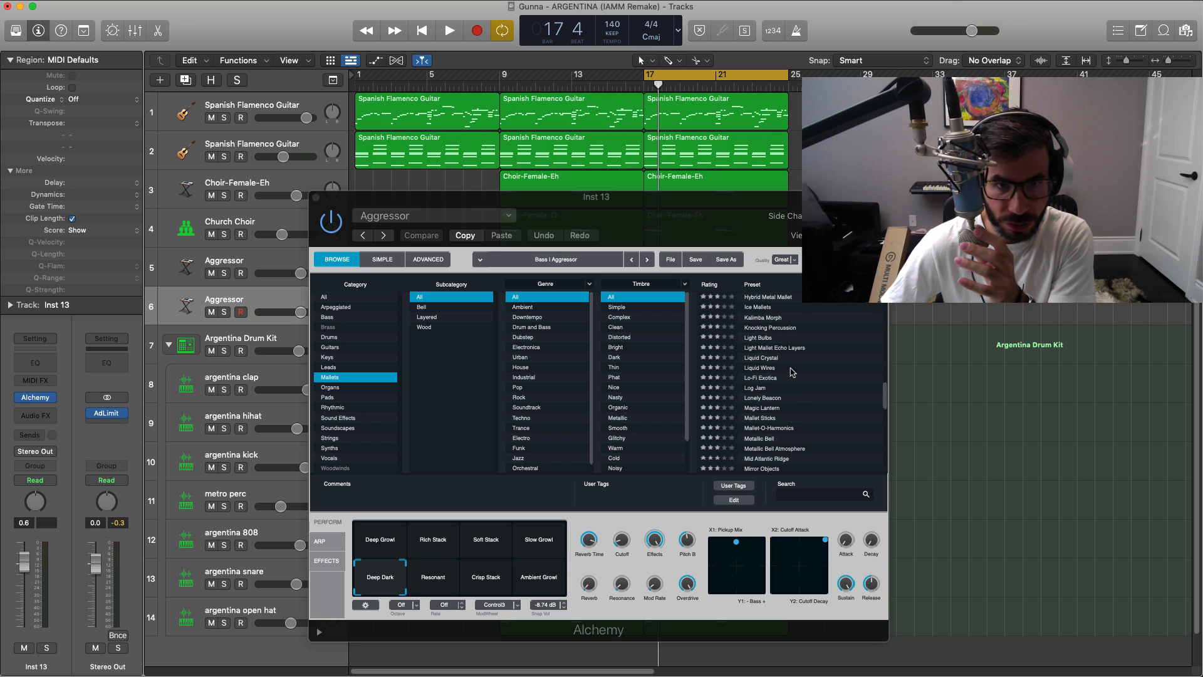
scroll(792, 371, "down", 8)
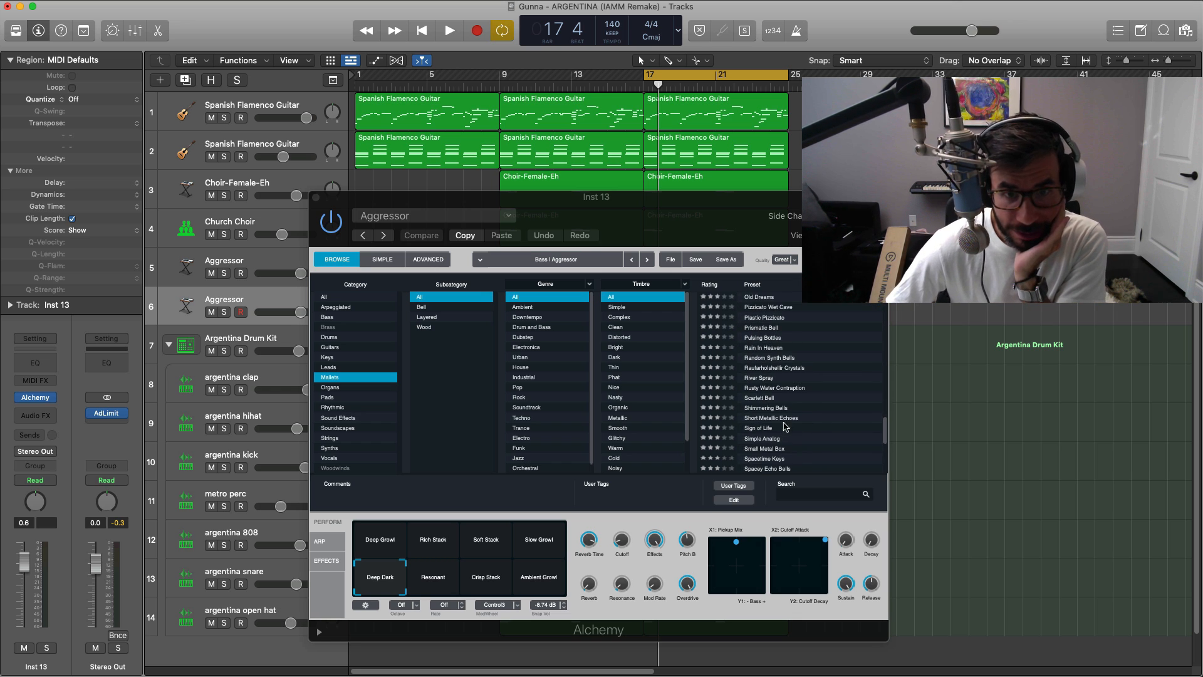
left_click(786, 408)
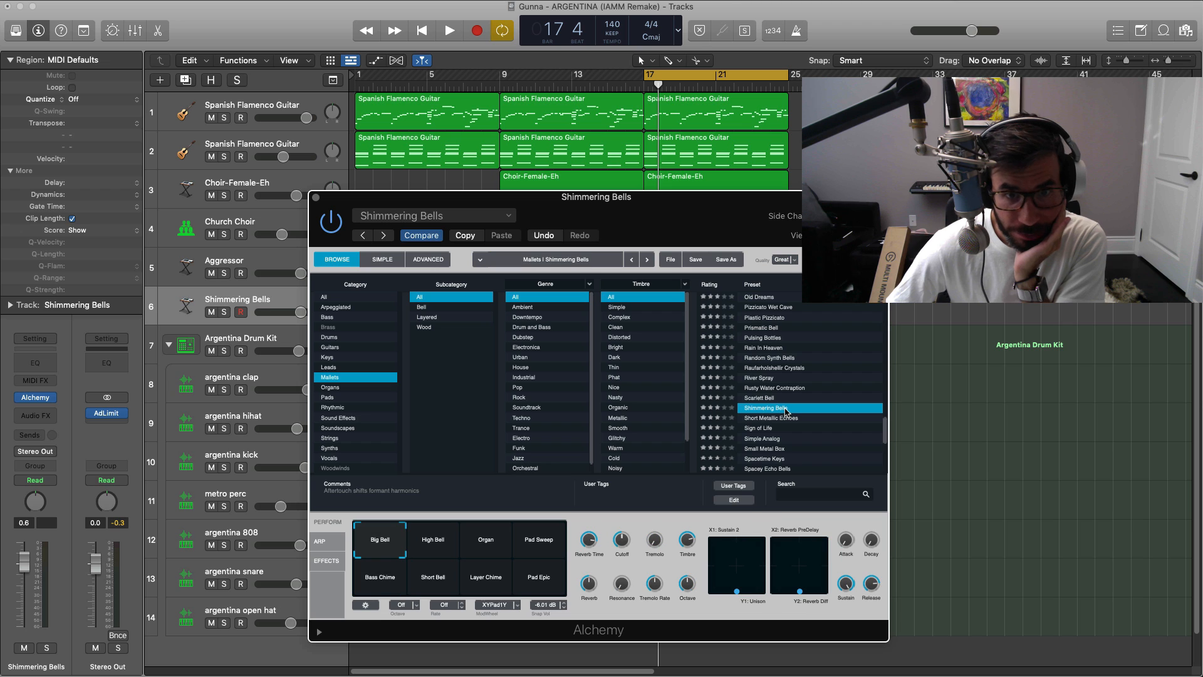
left_click(315, 198)
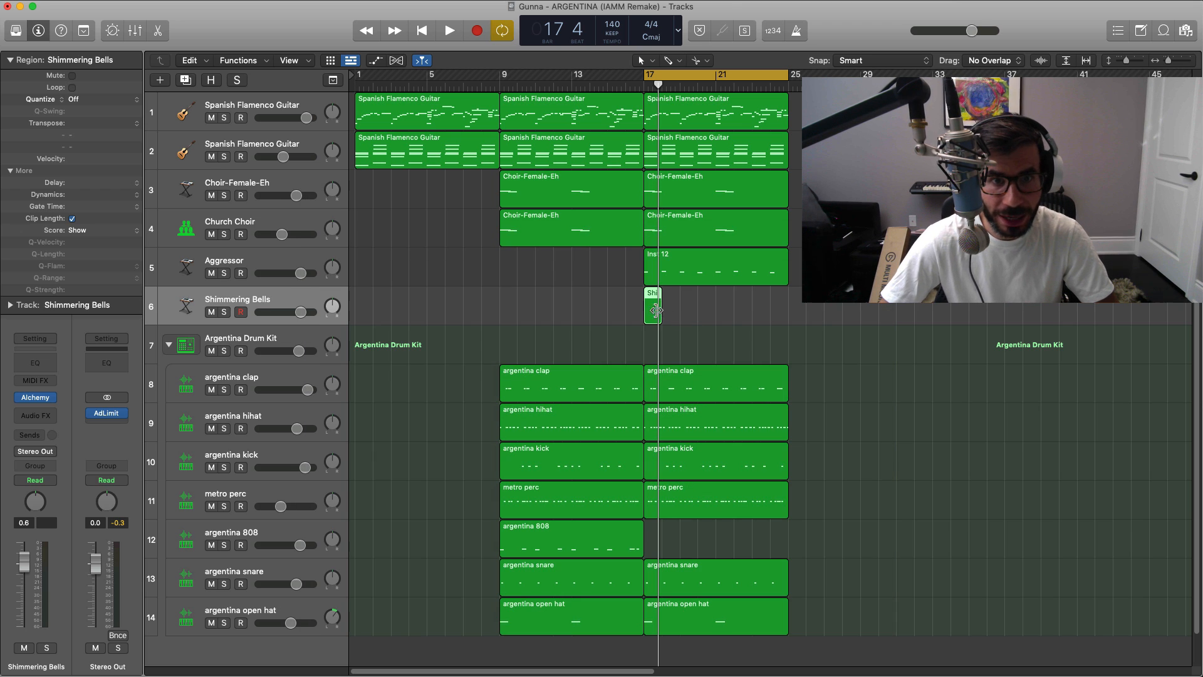
Step: Extend the empty Shimmering Bells region to cover bars 17–25 and loop playback over bars 21–25
left_click_drag(678, 317, 787, 316)
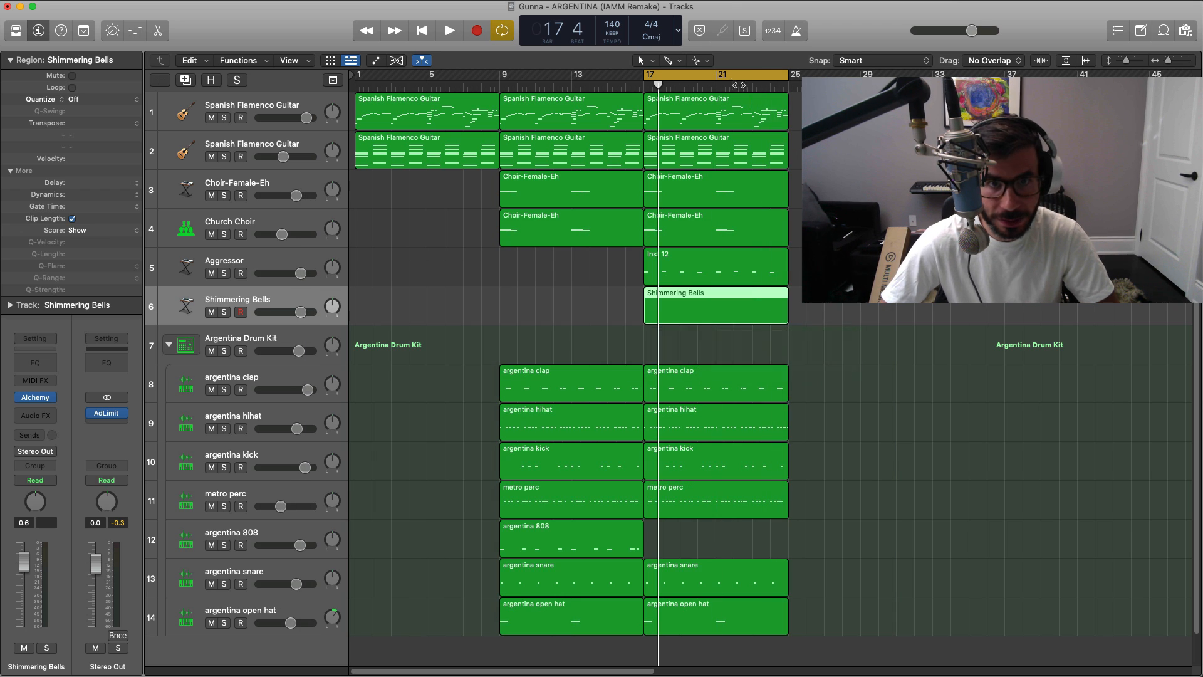
left_click_drag(713, 78, 788, 78)
key("space")
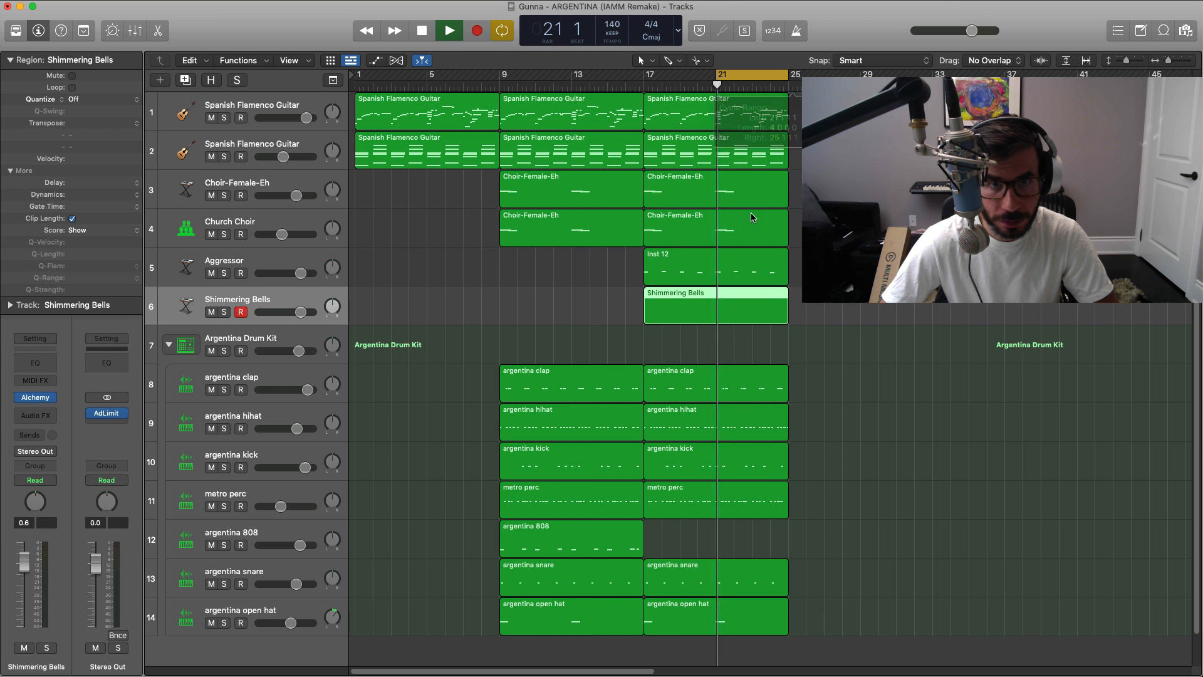
Step: Loop bars 22–25 and draw four rising Shimmering Bells notes, C#4, D#4, F#4 and G#4, in bar 22 of the piano roll
key("p")
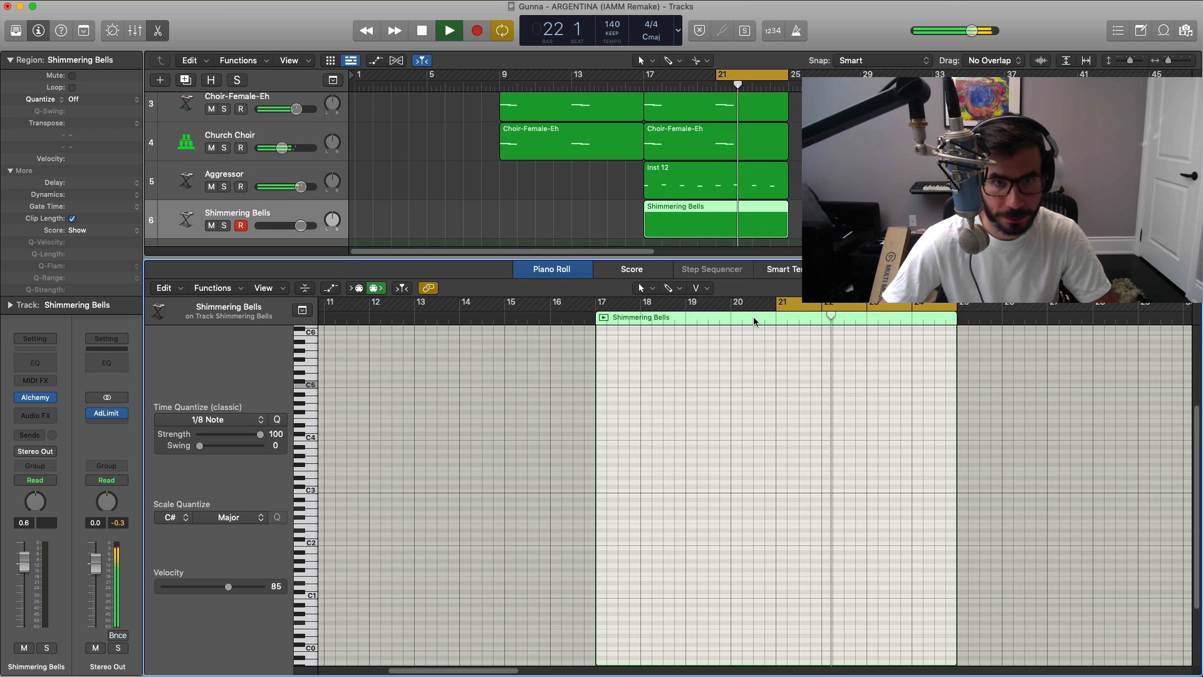
key("super+Right")
key("super+Right")
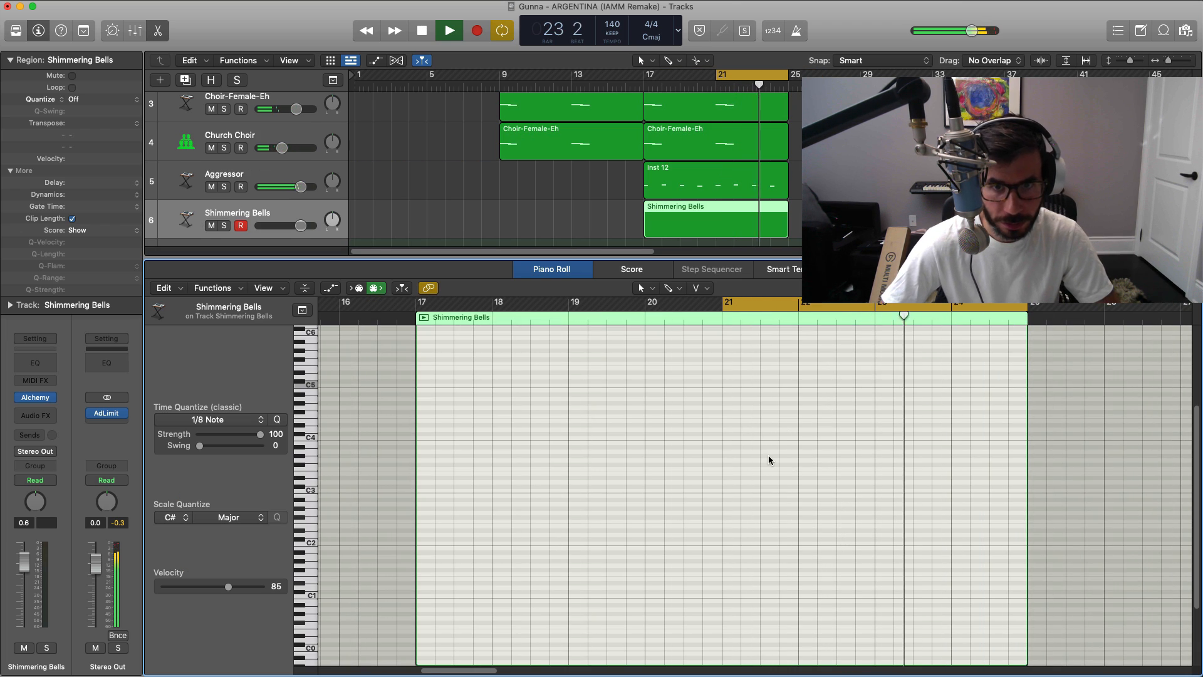
key("space")
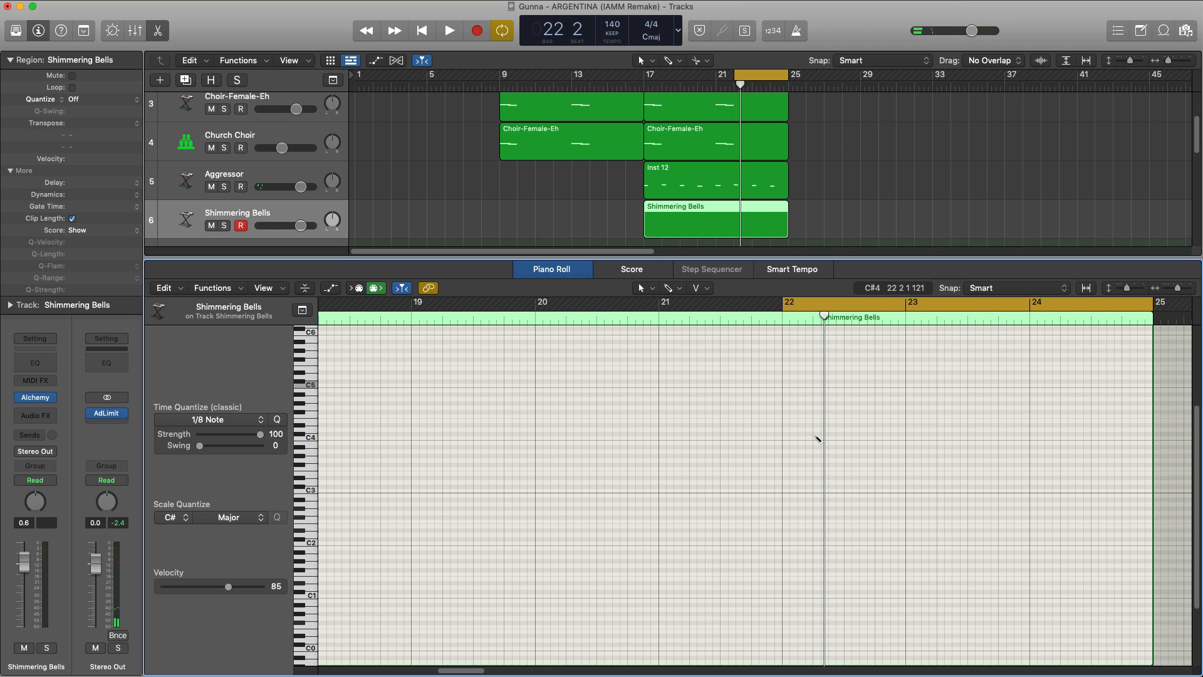
left_click_drag(839, 435, 824, 439)
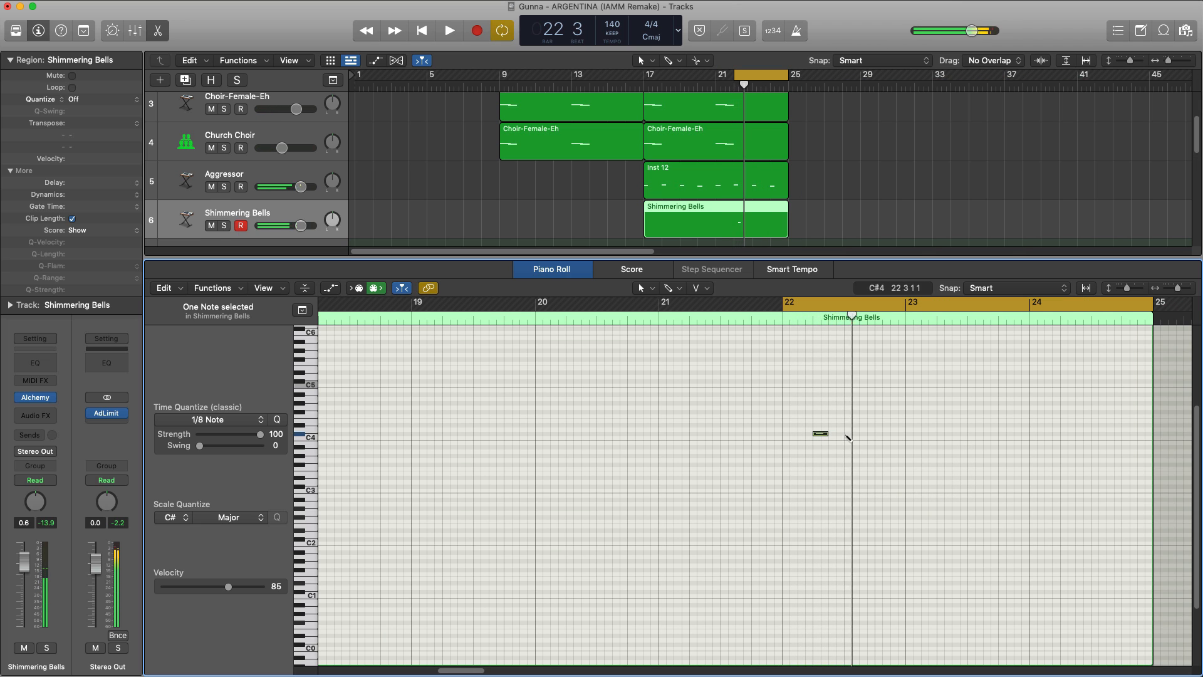
left_click(850, 426)
left_click(876, 412)
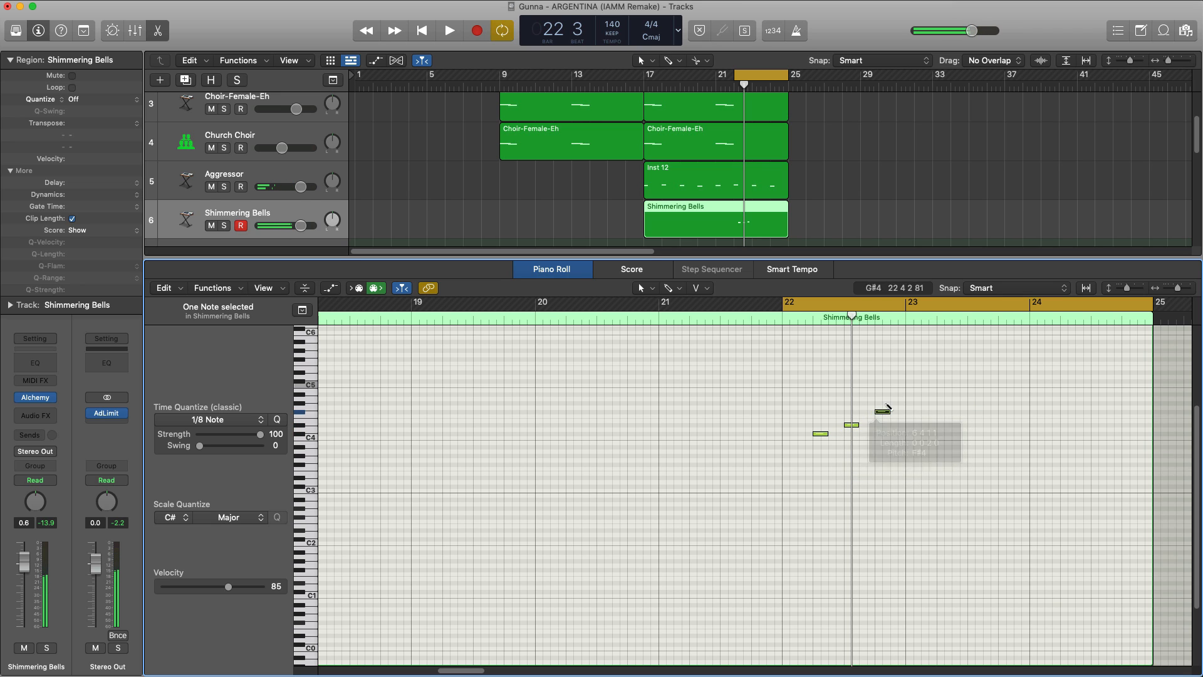
key("space")
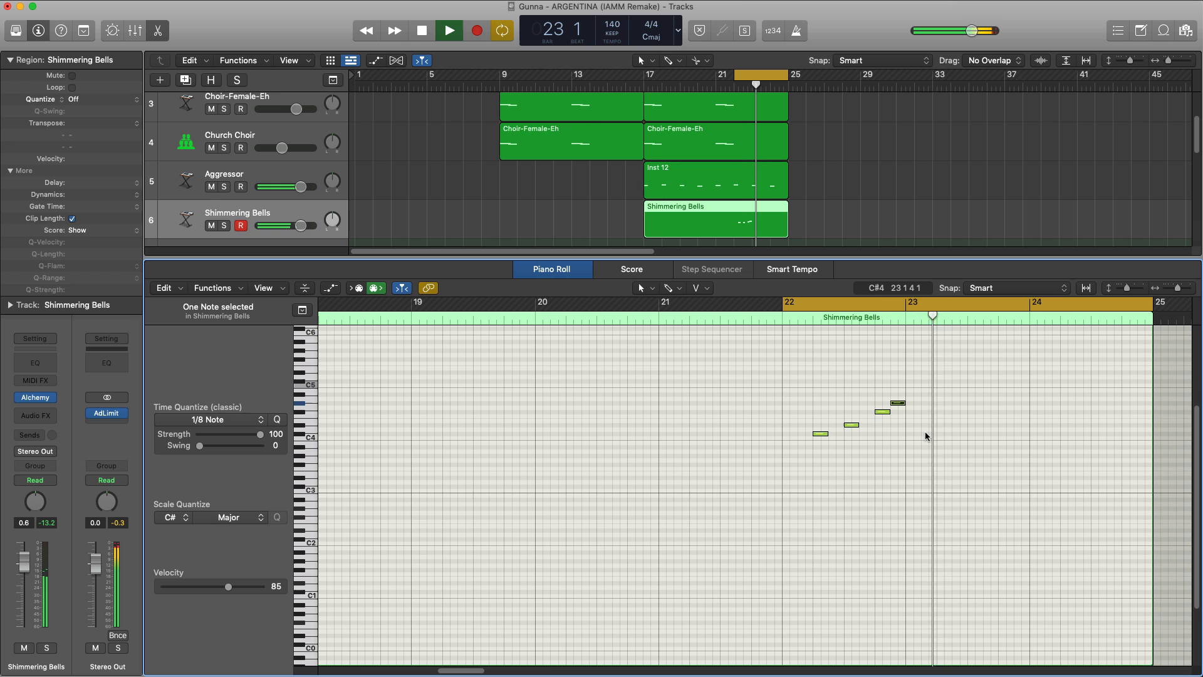
Step: Move the G#4 bell note to the start of bar 23 and play back the rising phrase
key("space")
left_click_drag(895, 406, 912, 408)
key("space")
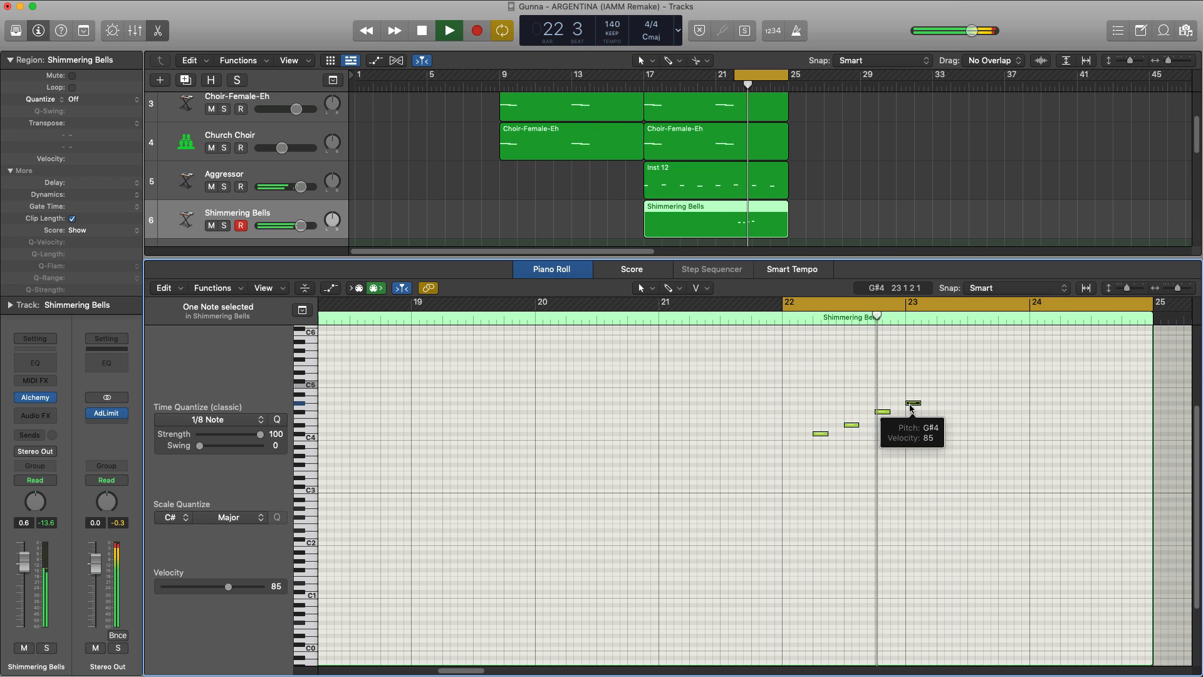
left_click(953, 475)
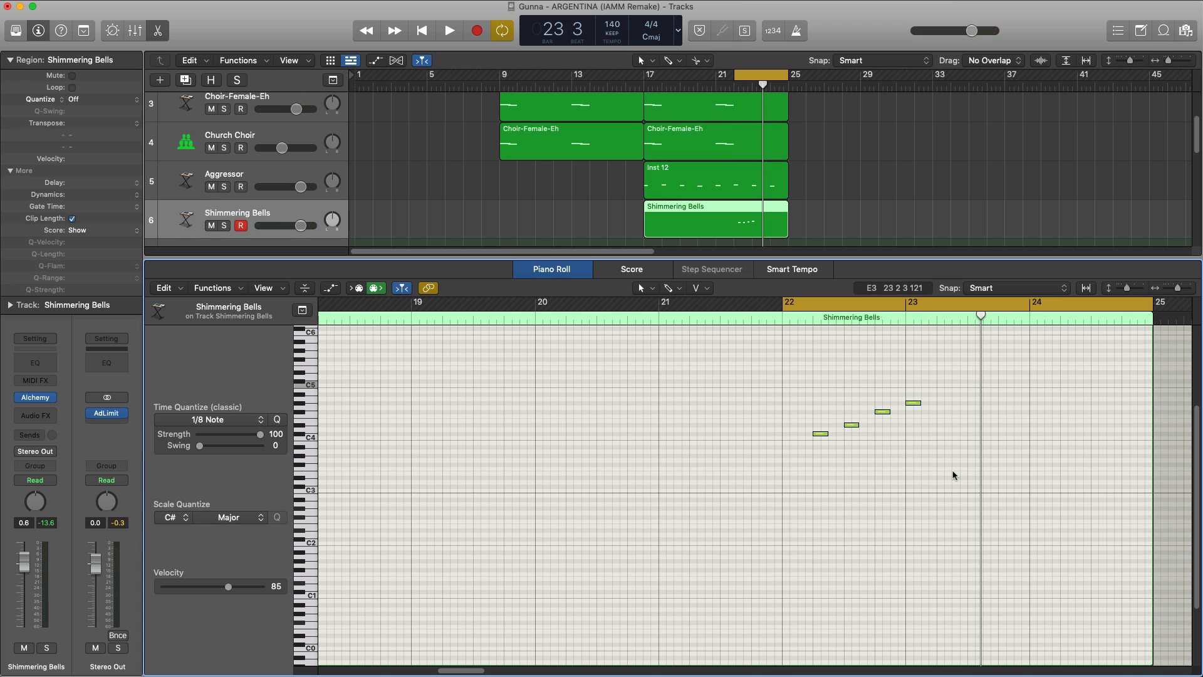
key("space")
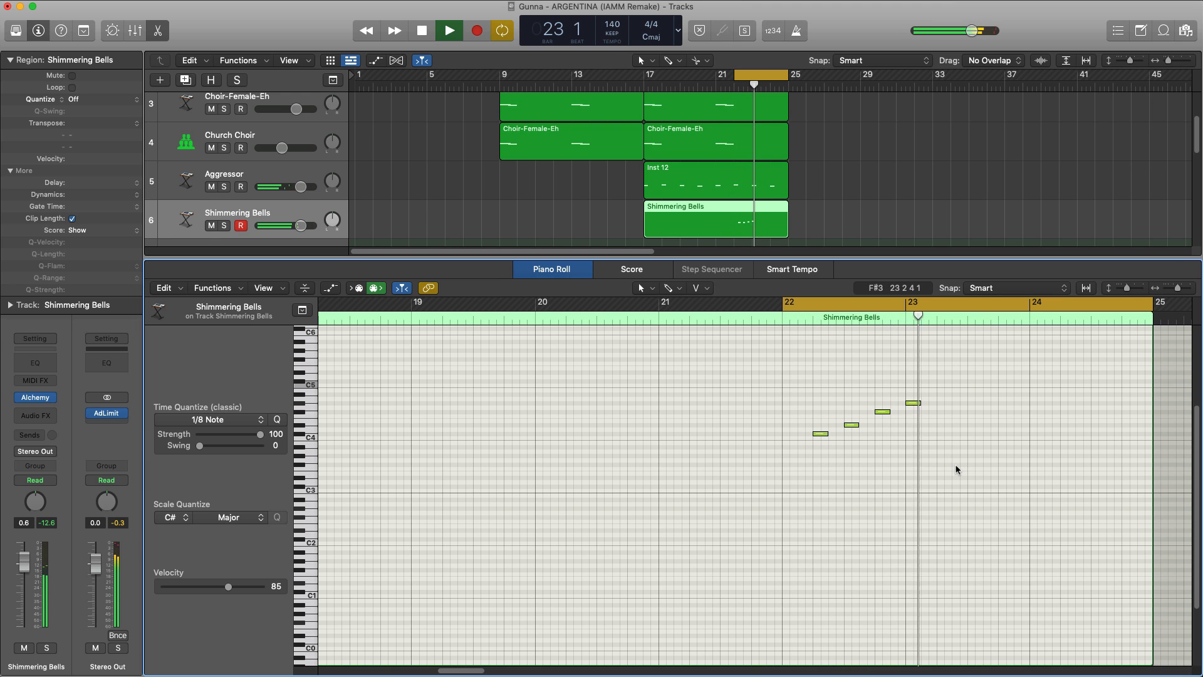
Step: Copy the four rising bell notes one octave lower and play back the doubled phrase
key("space")
left_click_drag(956, 469, 758, 363)
left_click_drag(818, 437, 822, 490)
key("space")
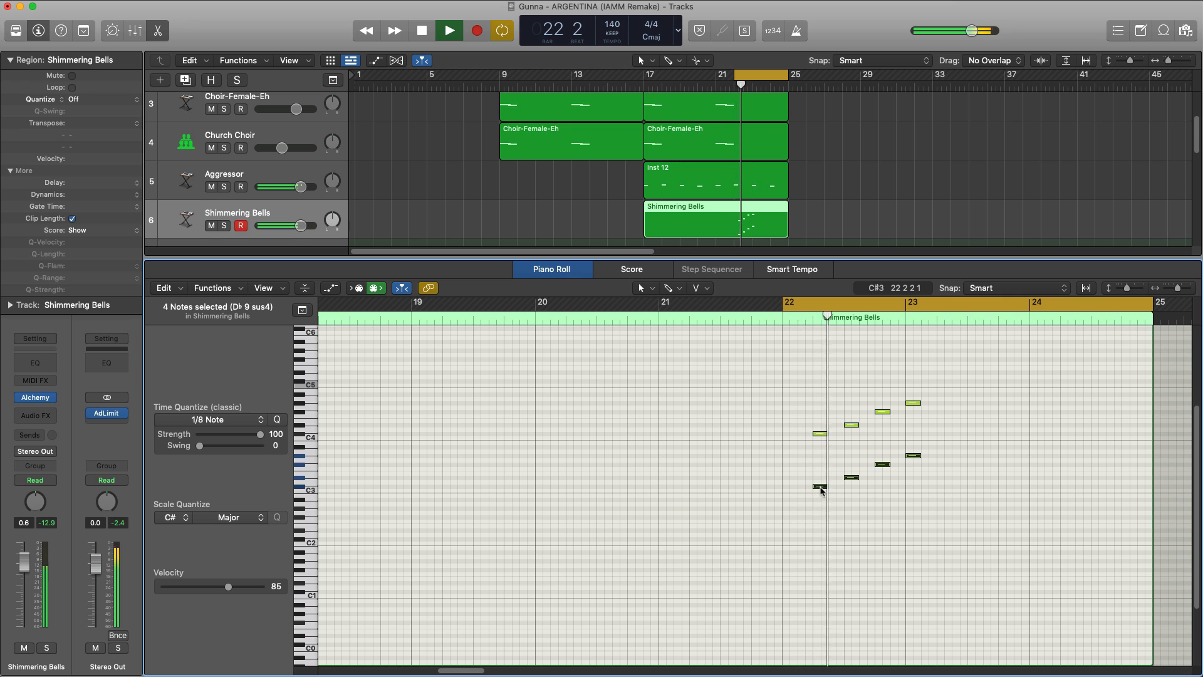
Step: Set the velocity of all eight rising bell notes to 73 and play them back
left_click_drag(939, 549, 775, 397)
key("space")
left_click_drag(232, 588, 221, 588)
key("space")
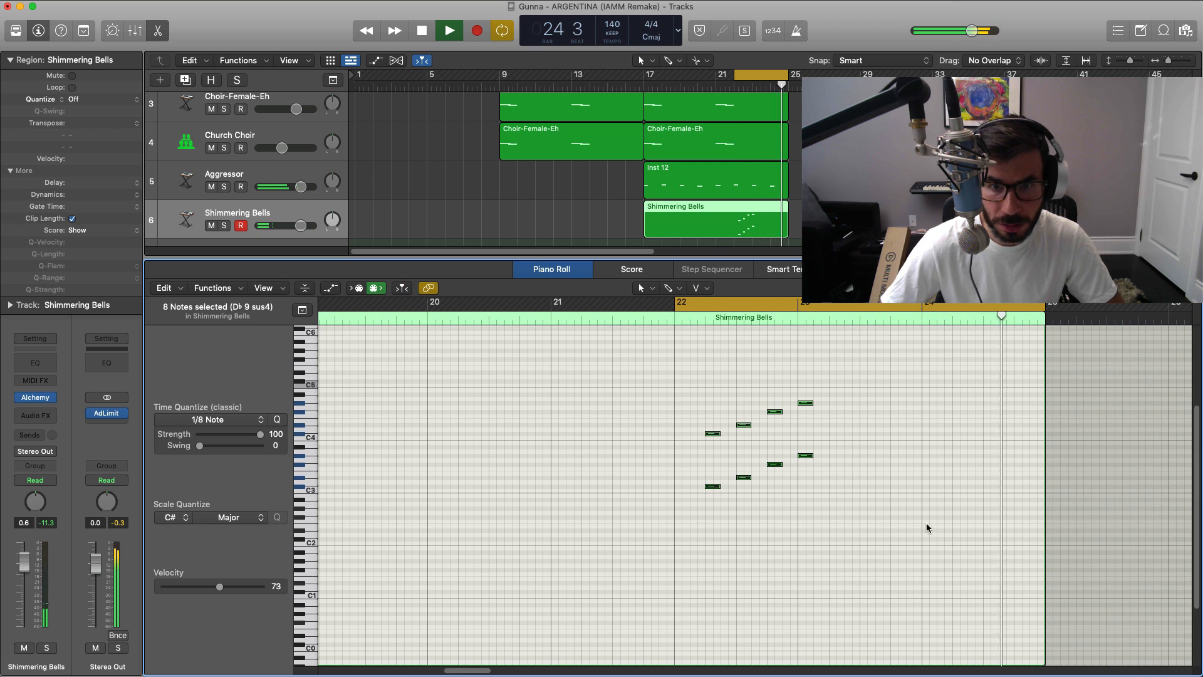
Step: Add a falling G#4, F#4, D#4, C#4 bell phrase from the start of bar 24 and copy it one octave lower
key("space")
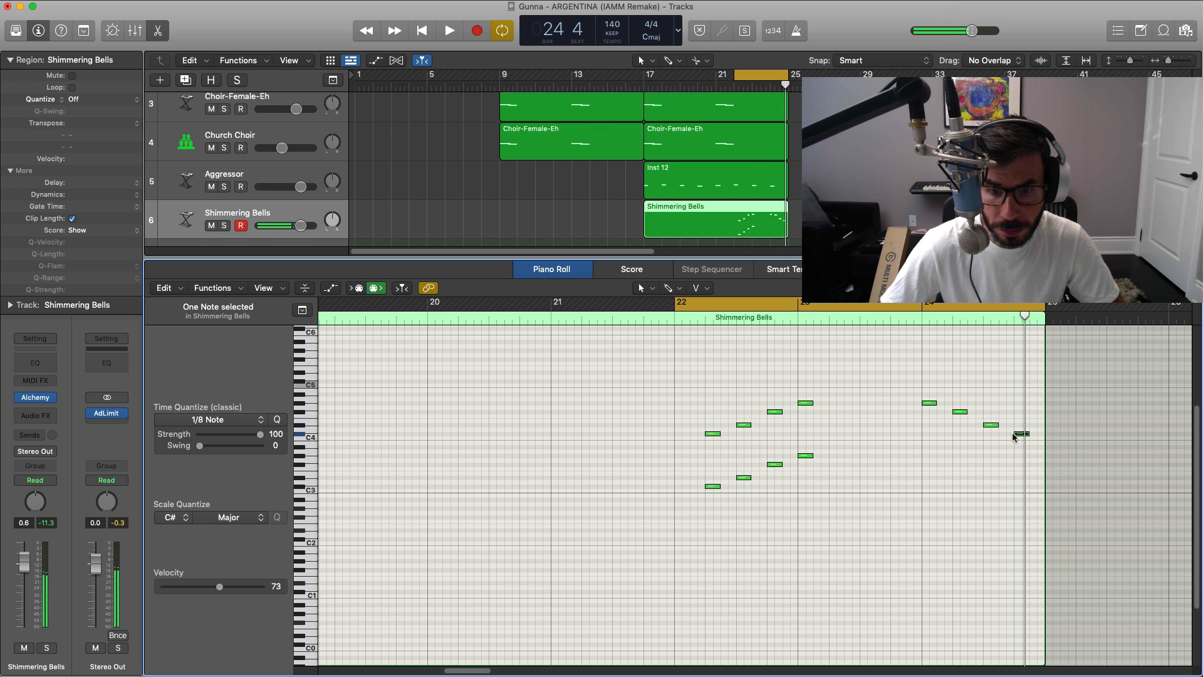
left_click_drag(993, 438, 928, 457)
key("space")
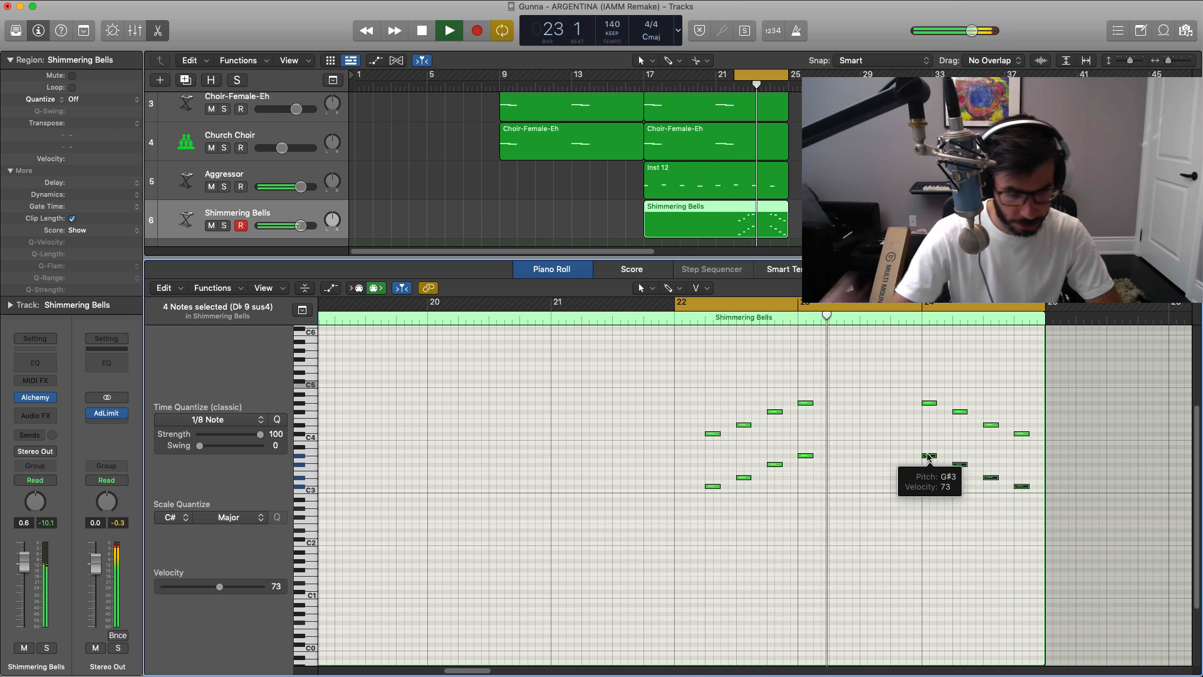
Step: Switch Alchemy's Shimmering Bells sound to the Short Bell snapshot during playback and close the instrument window
mouse_move(43, 400)
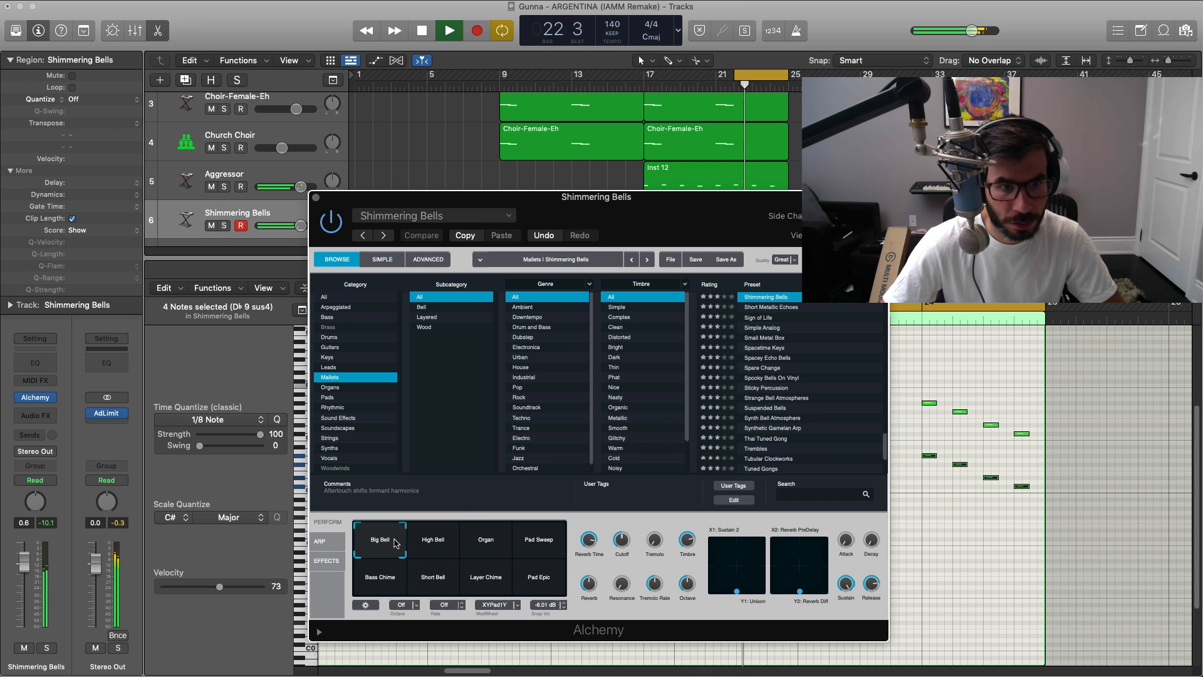
left_click(443, 581)
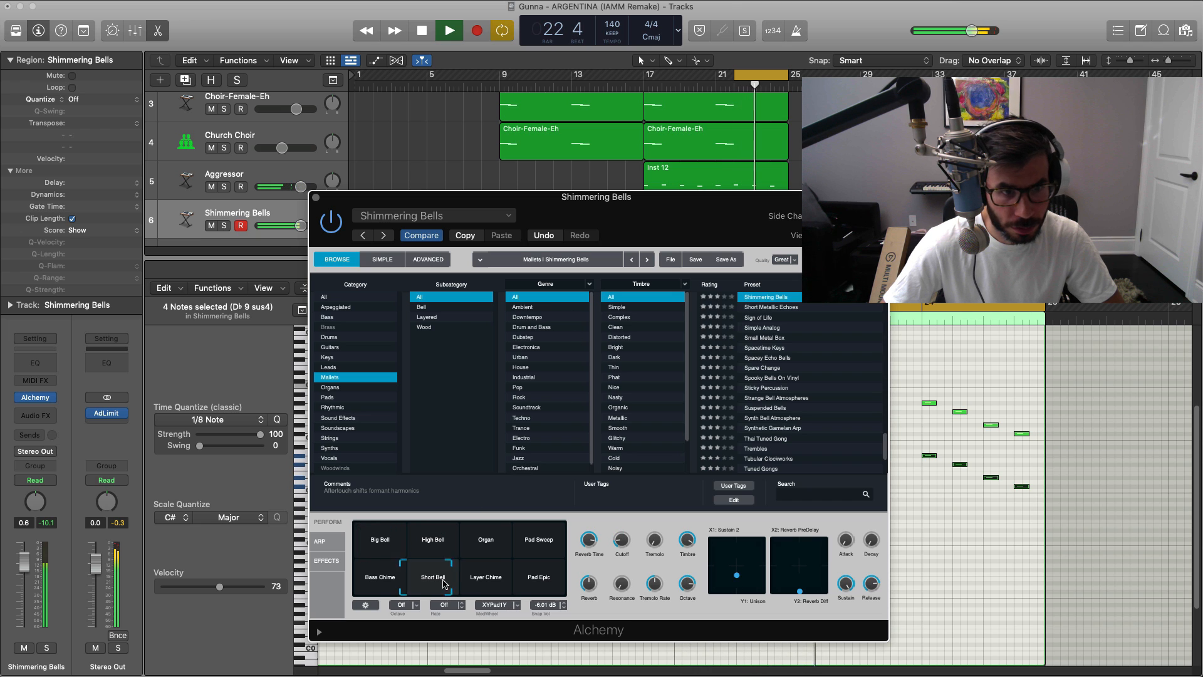
left_click(317, 198)
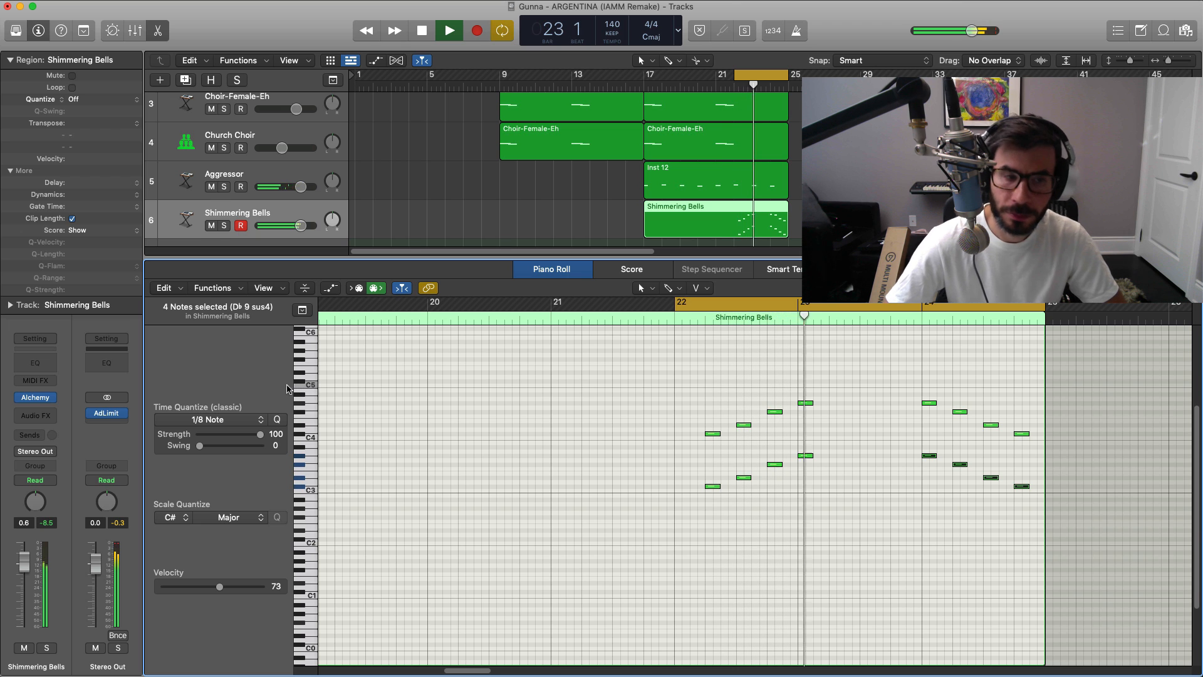
Step: Add a stereo Chorus with the Glimmering Chorus preset to the Shimmering Bells track and adjust its mix during playback
key("space")
left_click(49, 415)
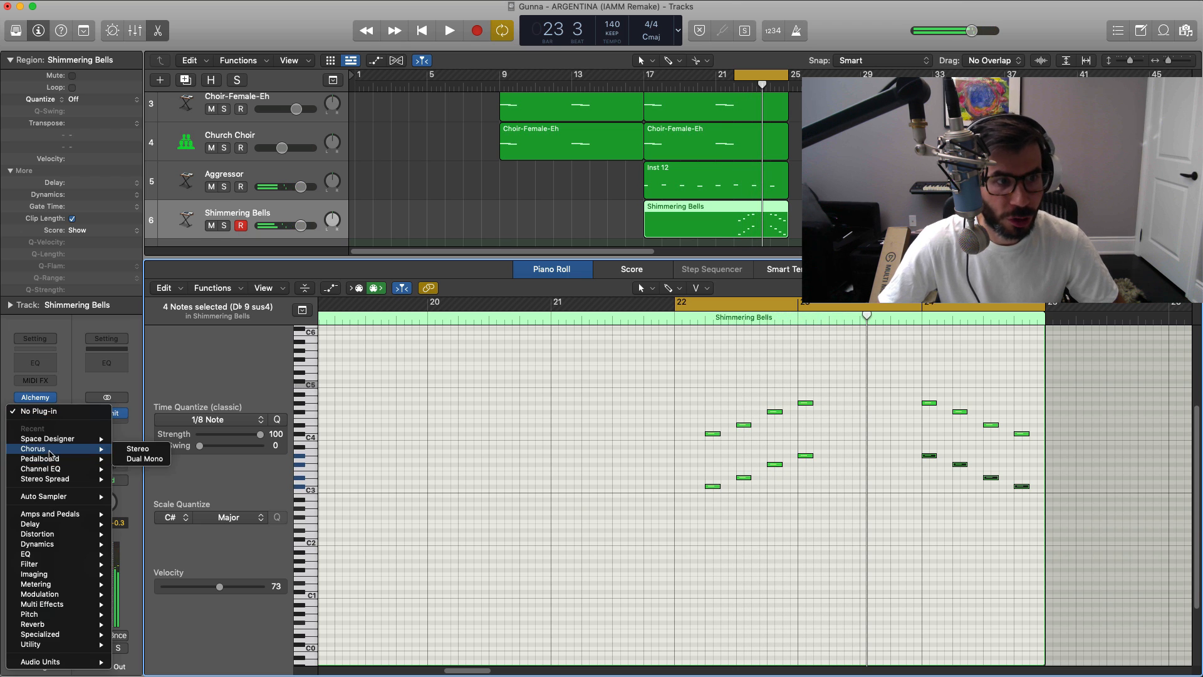
left_click(137, 449)
left_click_drag(632, 166, 628, 202)
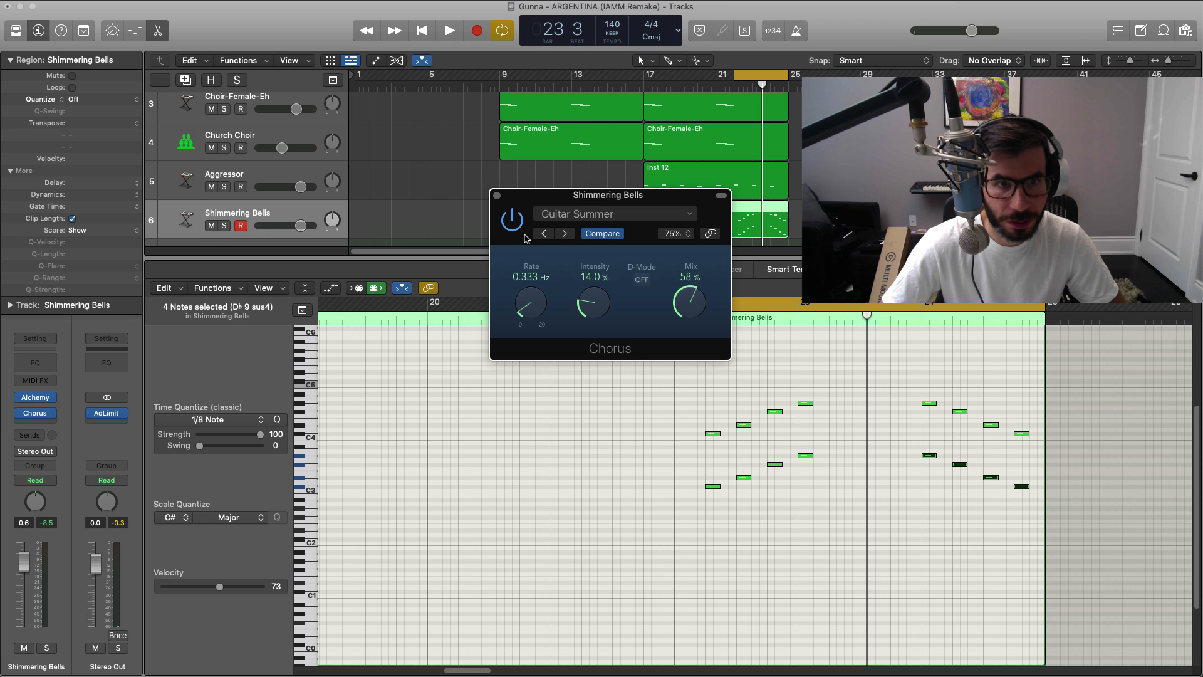
key("space")
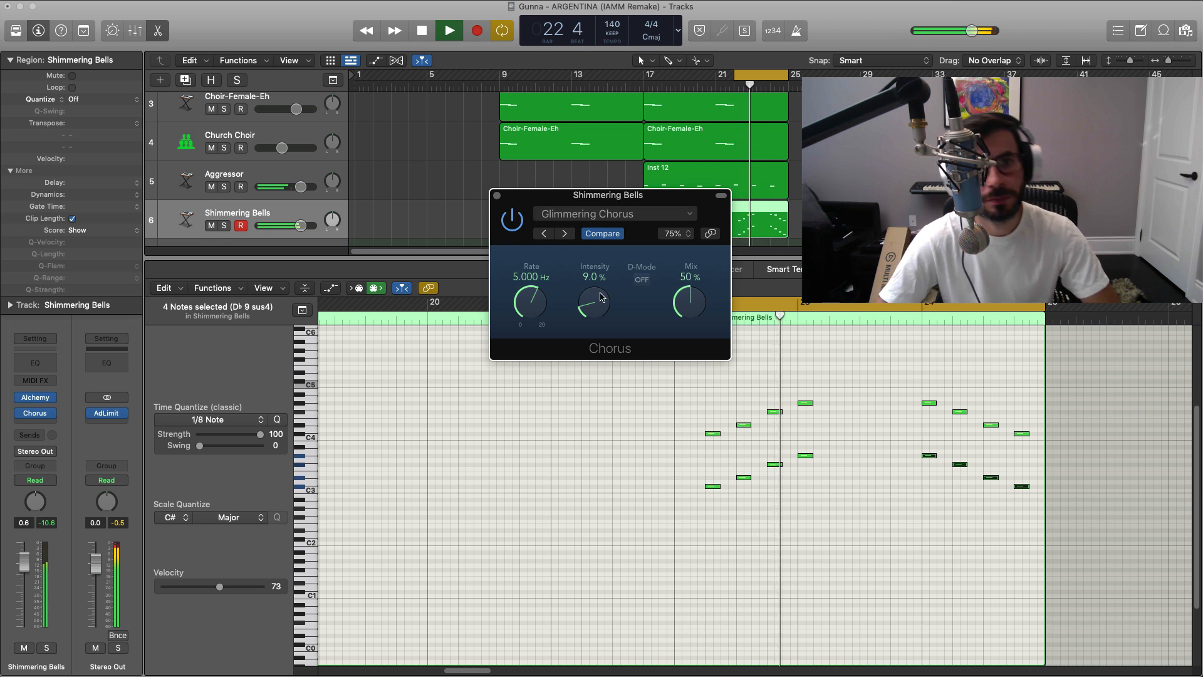
left_click_drag(671, 298, 686, 329)
left_click(35, 413)
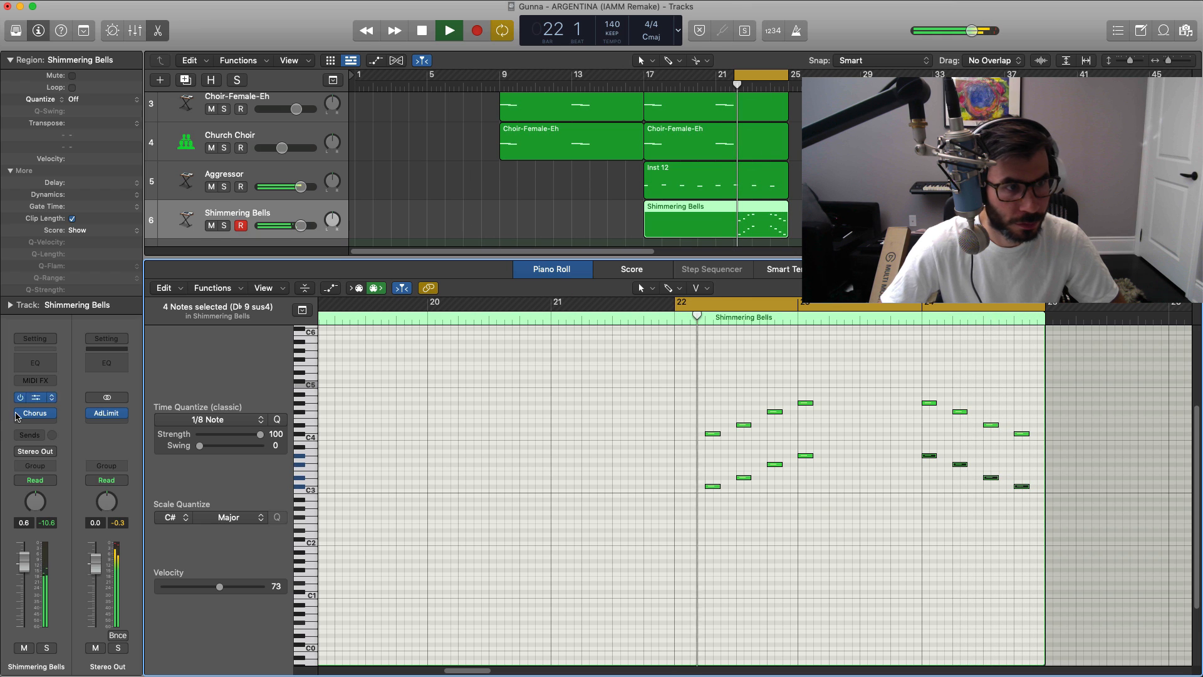
Step: Add a Space Designer reverb after the Chorus on the Shimmering Bells track with its wet level at -15.5 dB
key("space")
left_click(43, 424)
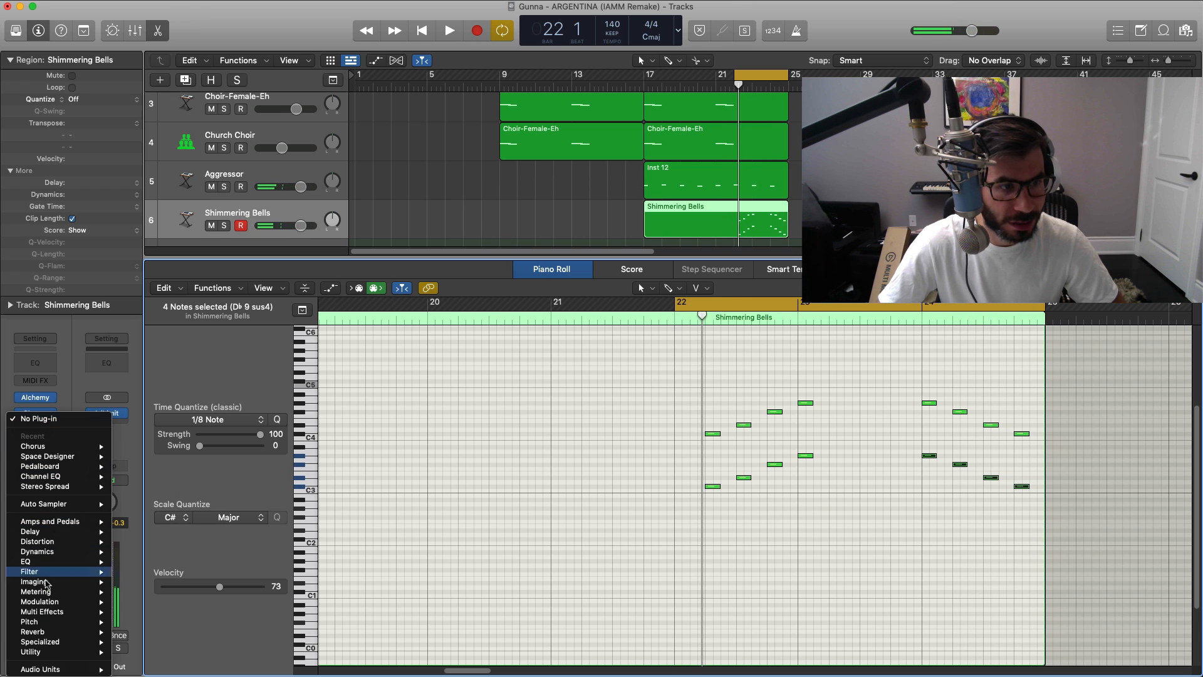
mouse_move(63, 644)
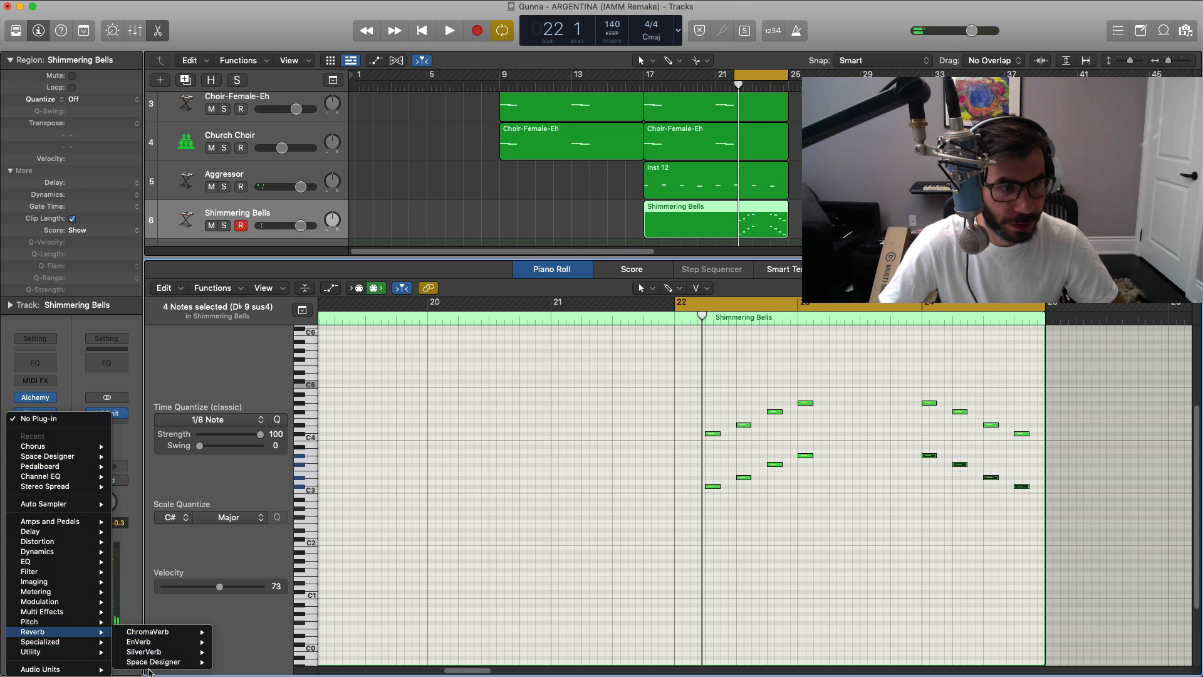
left_click(221, 663)
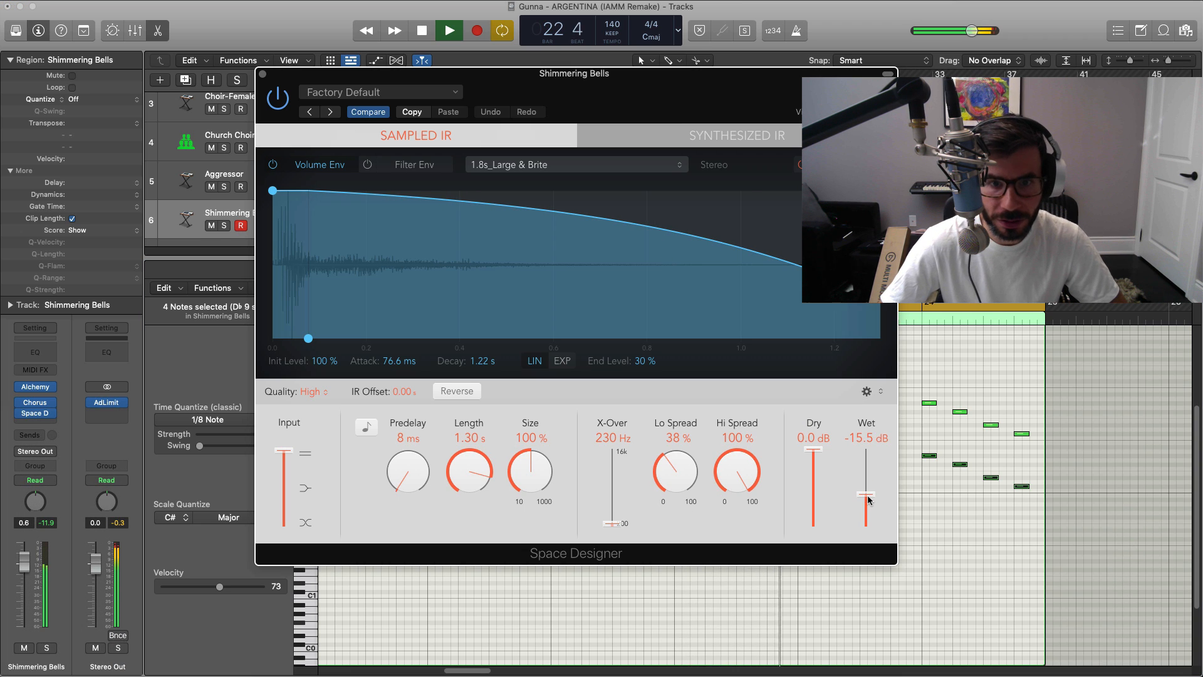
left_click(263, 74)
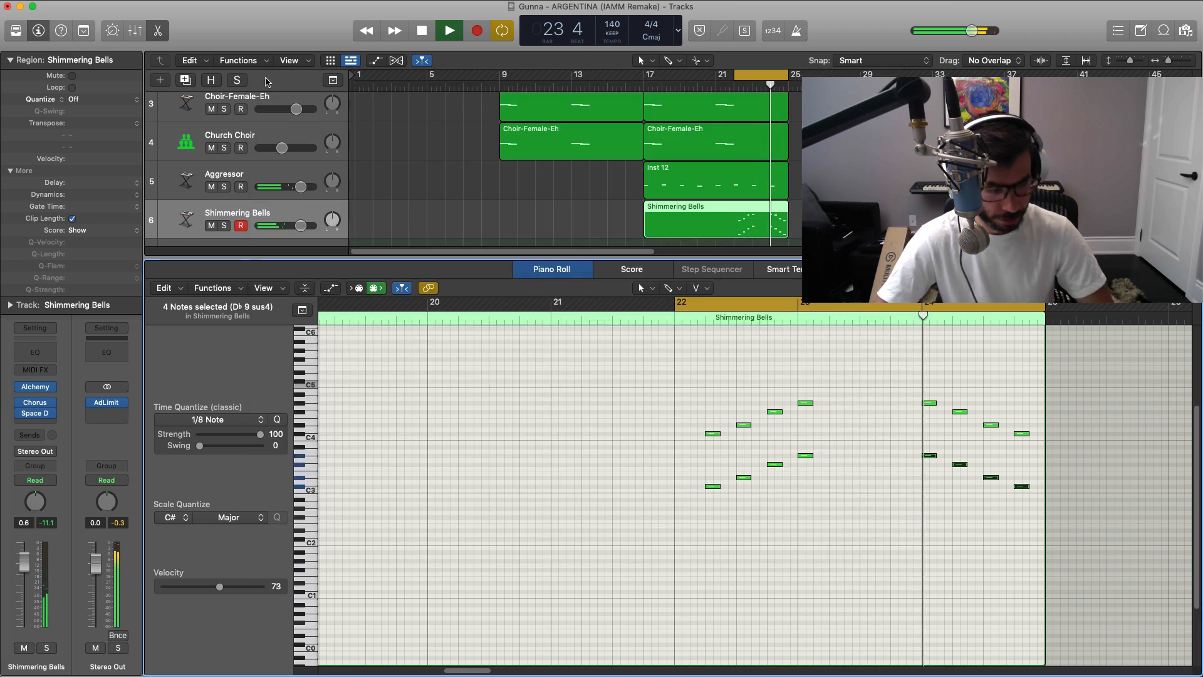
Step: Close the piano roll, lower the Shimmering Bells track volume to -5.2 dB, and turn off looped playback
key("p")
left_click(285, 280, "alt")
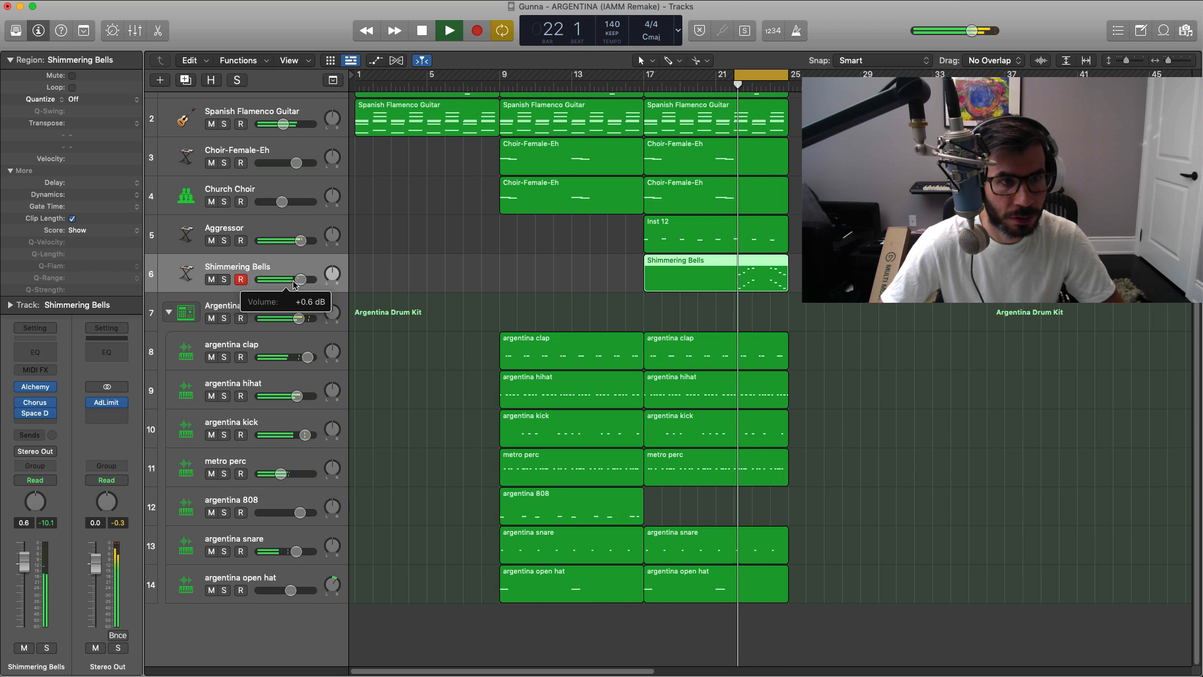
left_click_drag(297, 279, 283, 280)
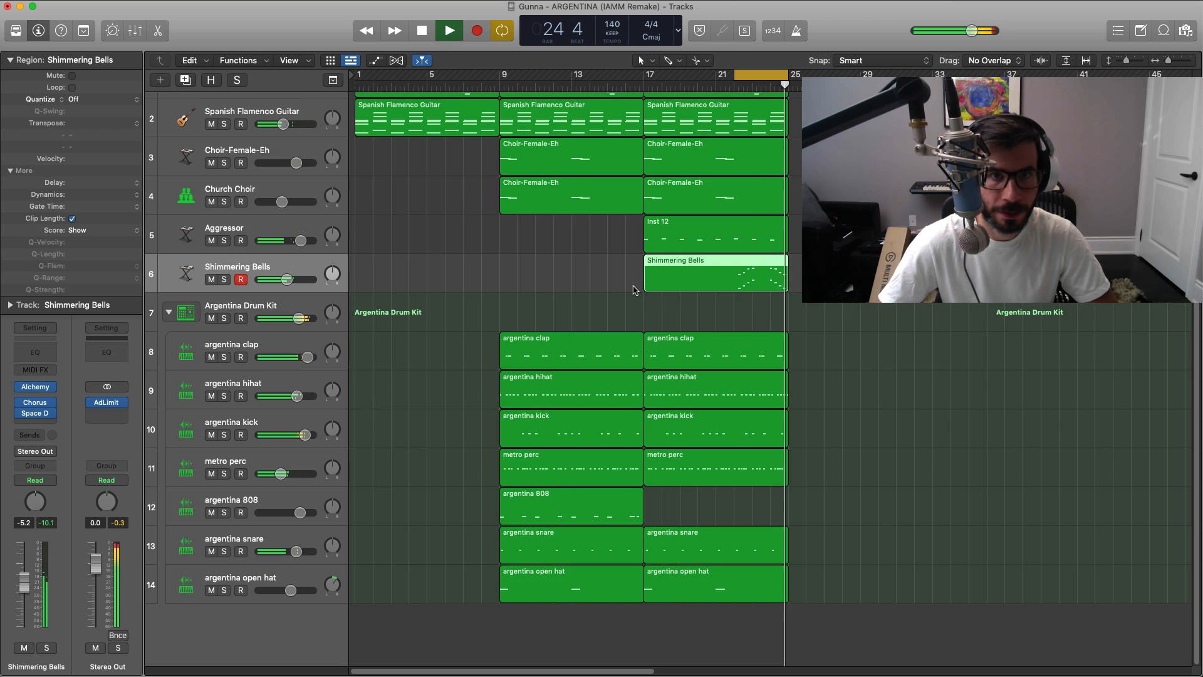
left_click(634, 290, "ctrl+alt")
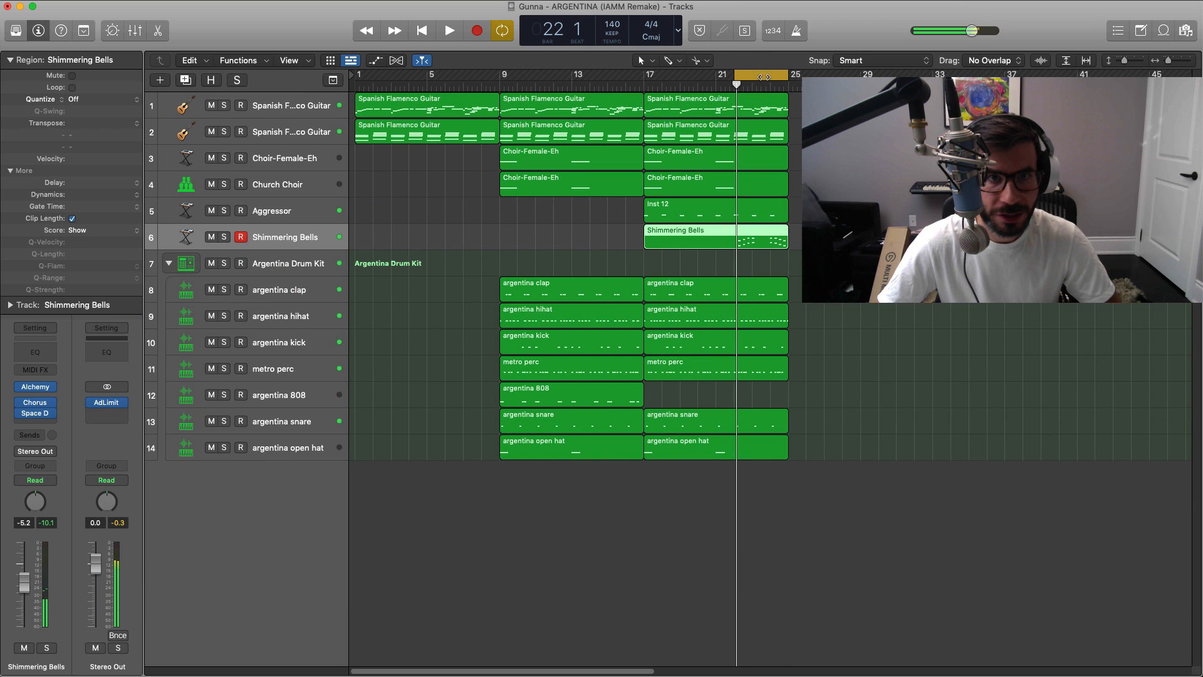
left_click(792, 125)
key("super+z")
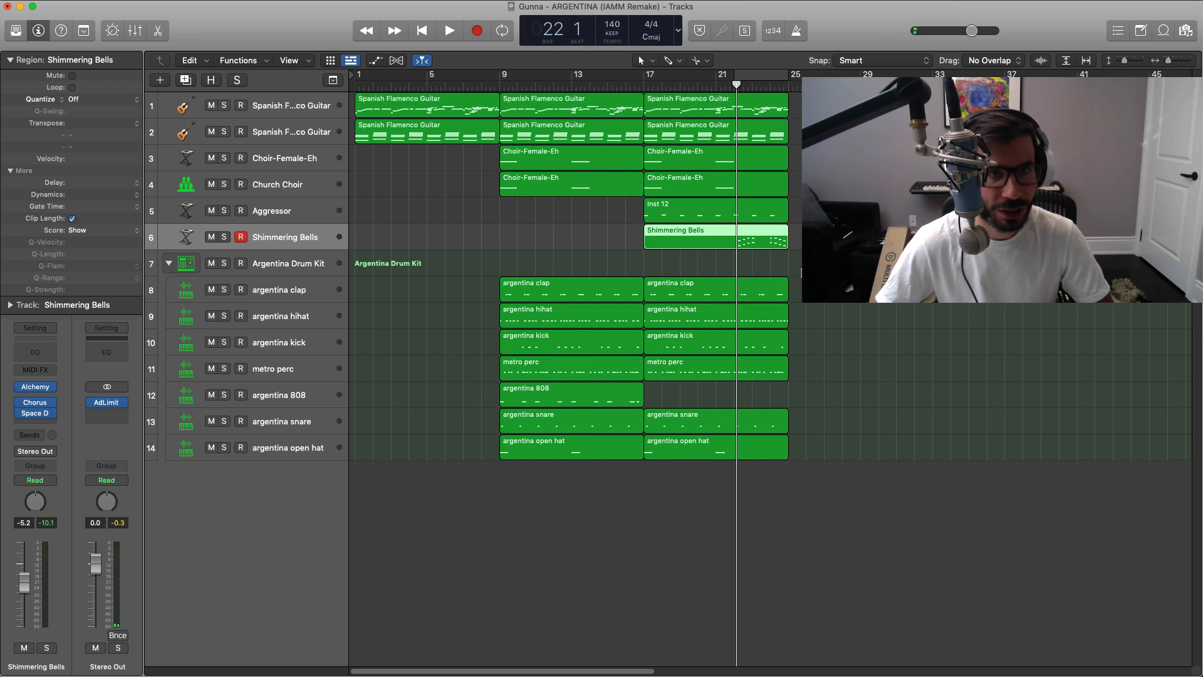
Step: Extend the arrangement to bar 65 by repeating the bars 9–17 section at 25, 33 and 49 and the bars 17–25 section at 41 and 57
left_click(829, 363, "ctrl+alt")
left_click_drag(453, 527, 639, 109)
left_click_drag(784, 555, 690, 125)
left_click_drag(550, 540, 776, 111)
left_click_drag(700, 495, 714, 107)
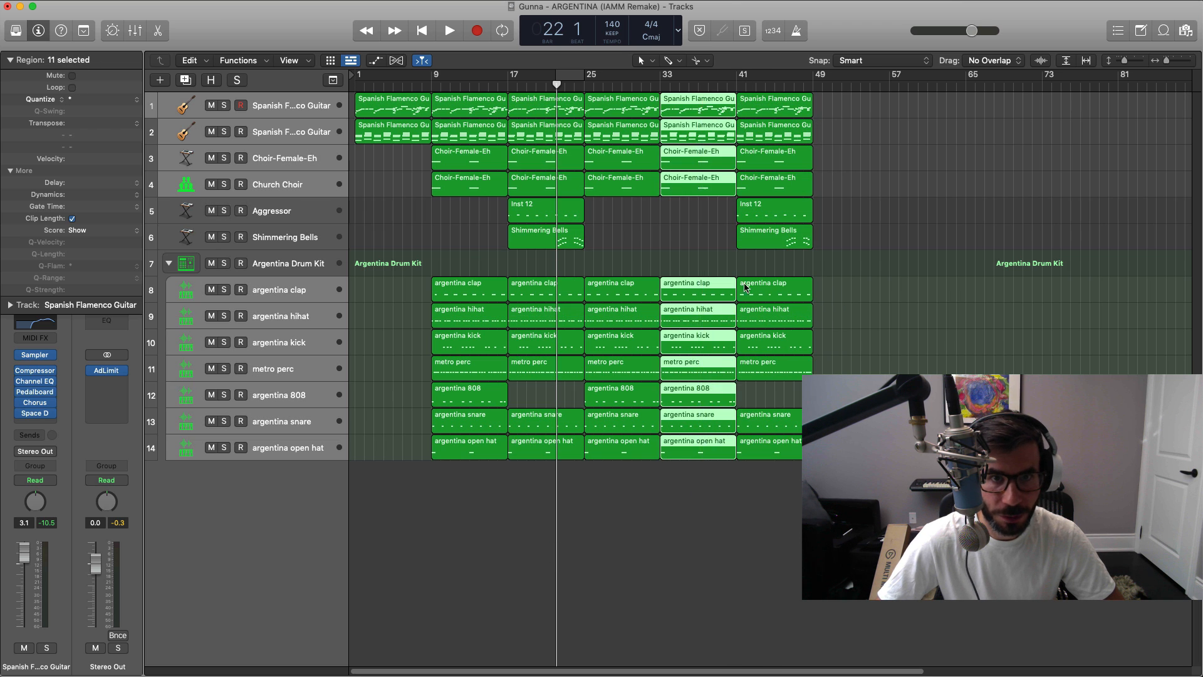
left_click_drag(865, 554, 685, 117)
key("super+r")
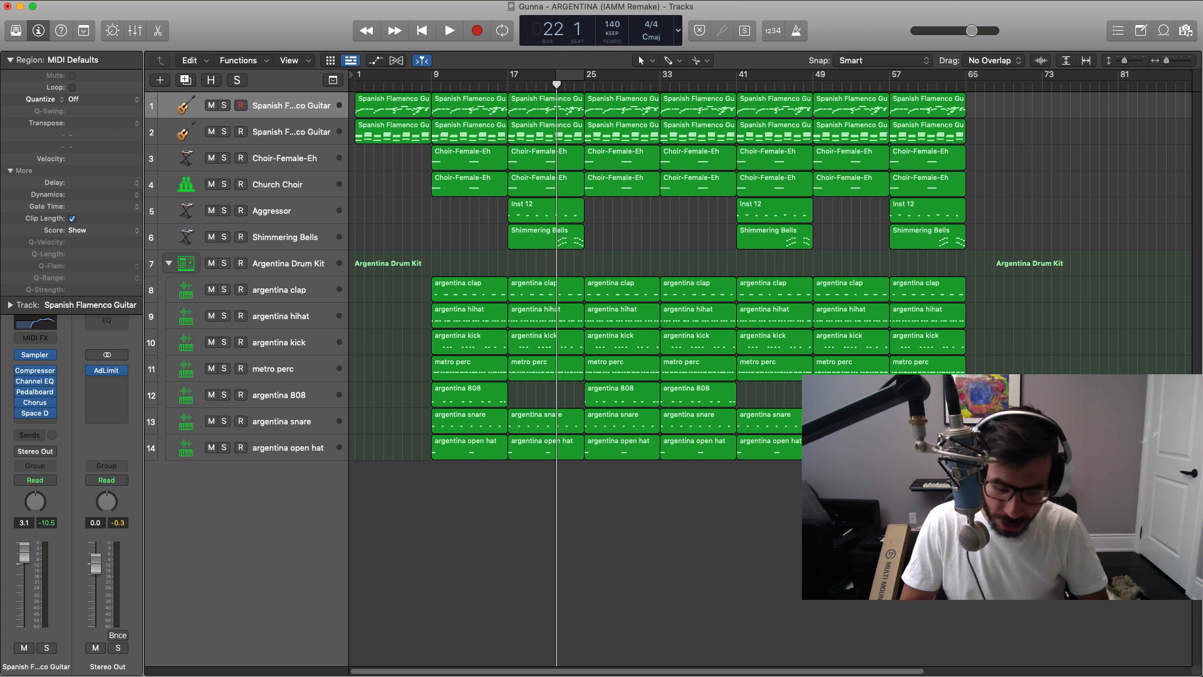
Step: Play the arrangement from the start, then delete the second Spanish Flamenco Guitar track's regions at bars 17–25, 41–49 and 57–65
key("Return")
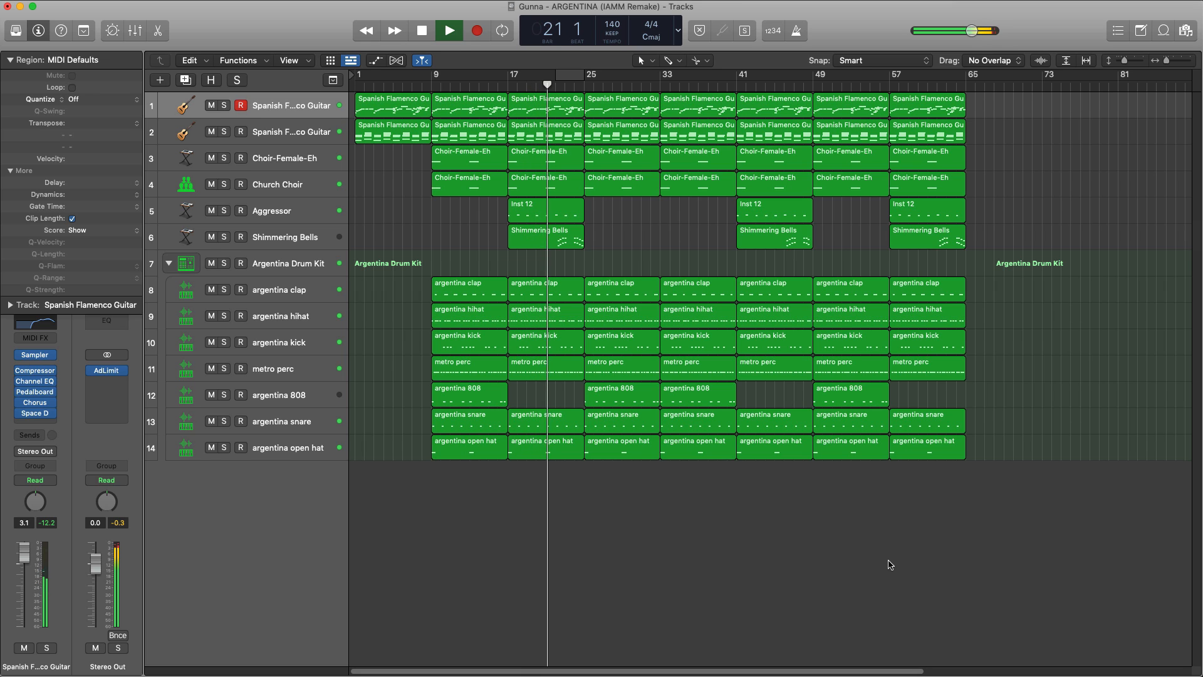
key("space")
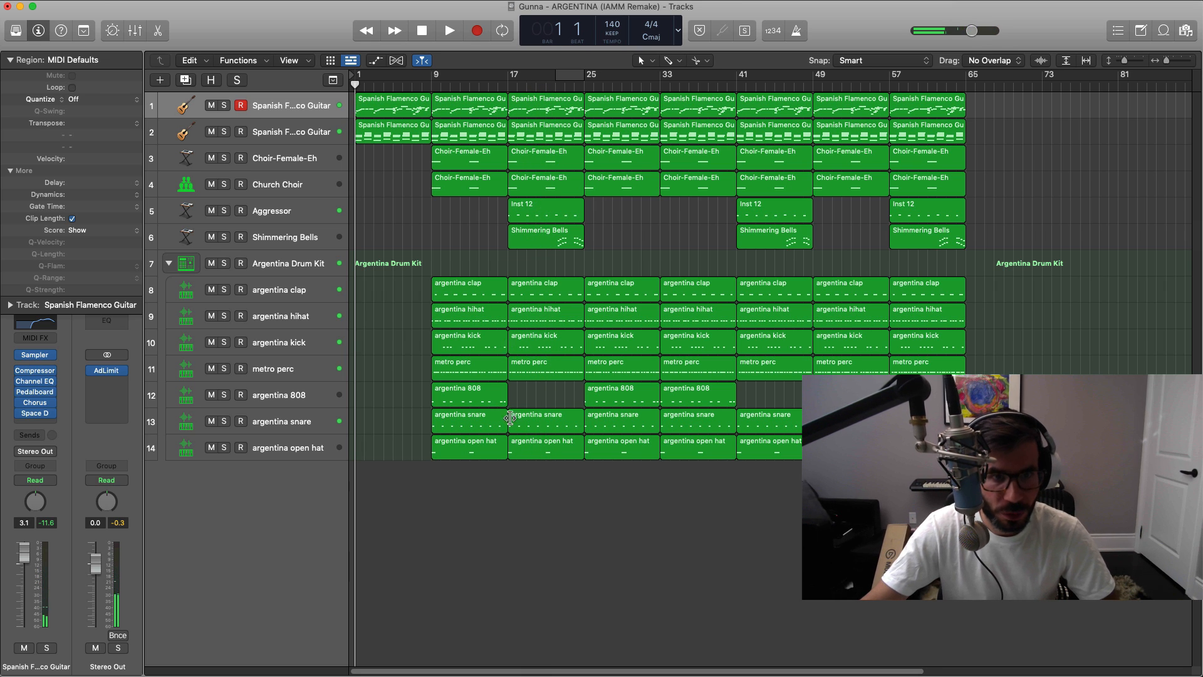
left_click(537, 126)
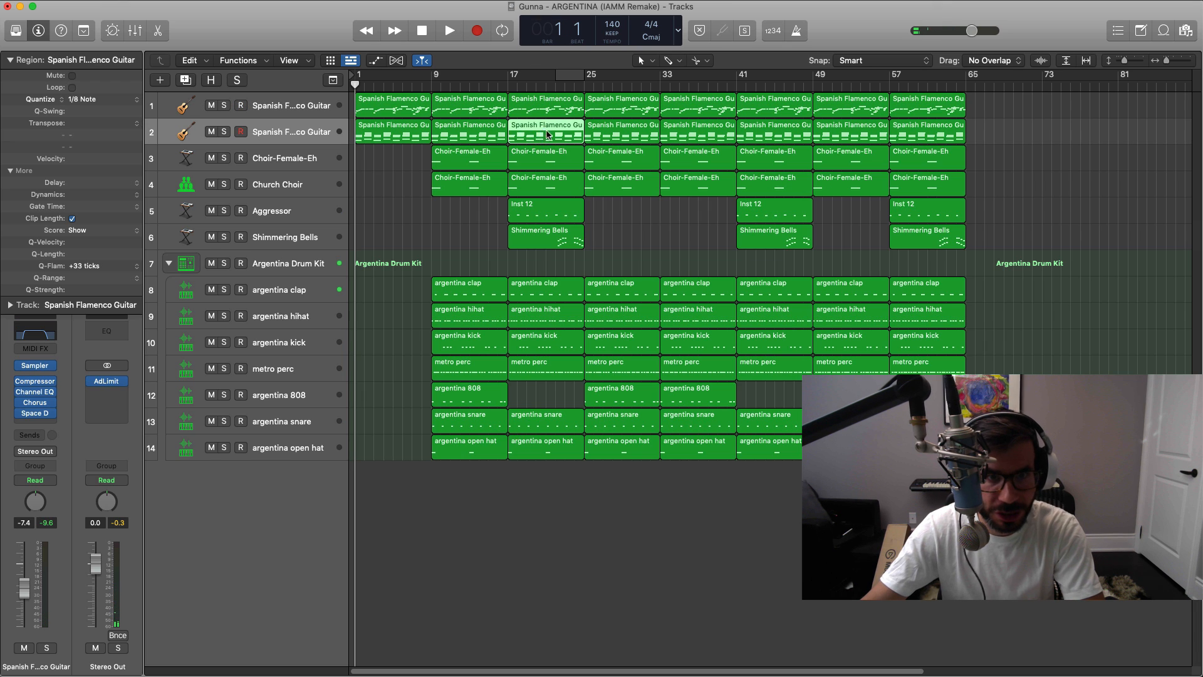
key("Delete")
left_click(788, 139)
key("Delete")
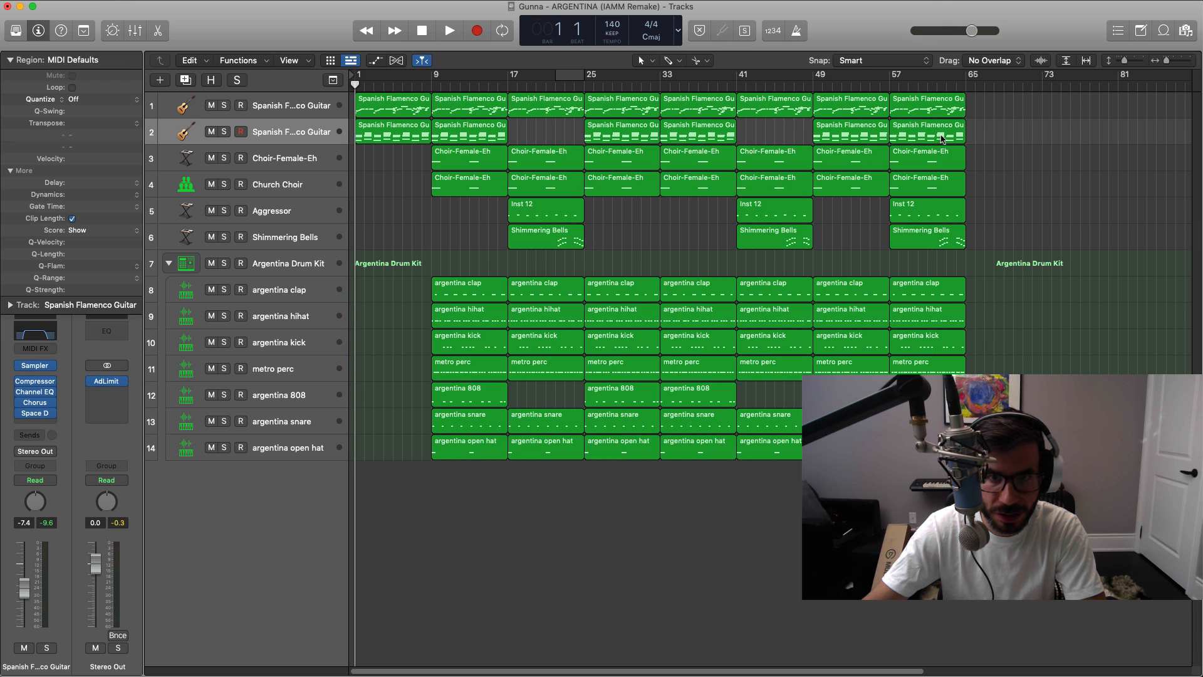
left_click(943, 139)
key("Delete")
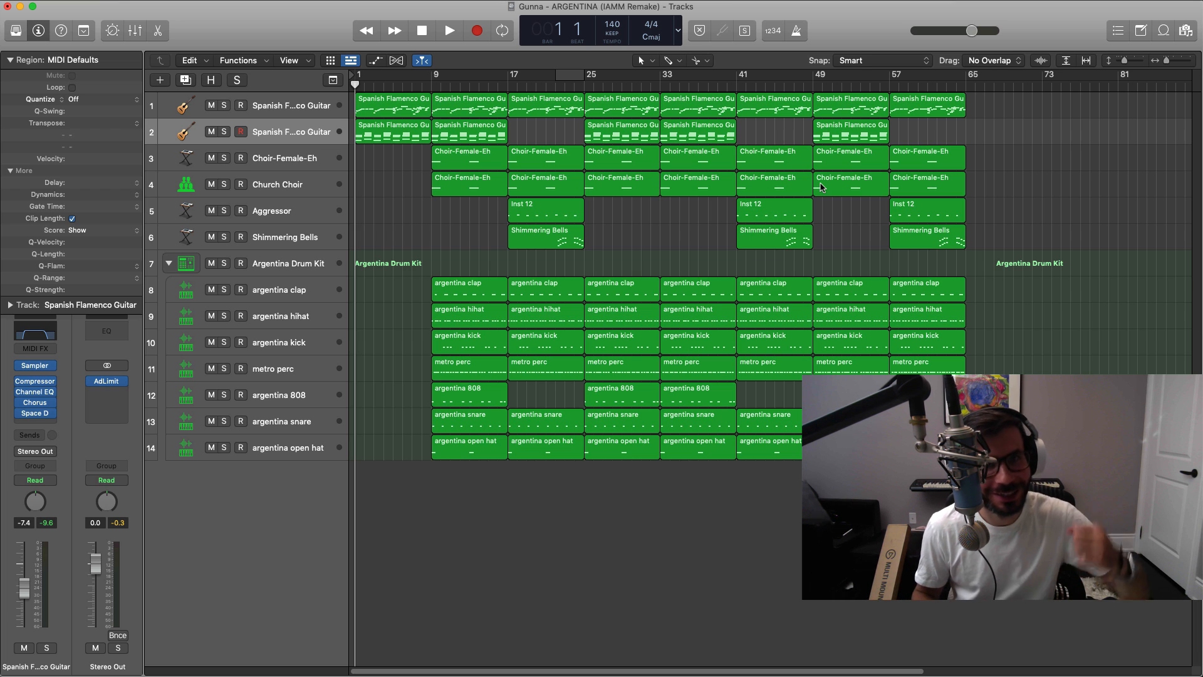
Step: Play the complete arrangement from bar 1 through its end at bar 65 and stop playback
key("space")
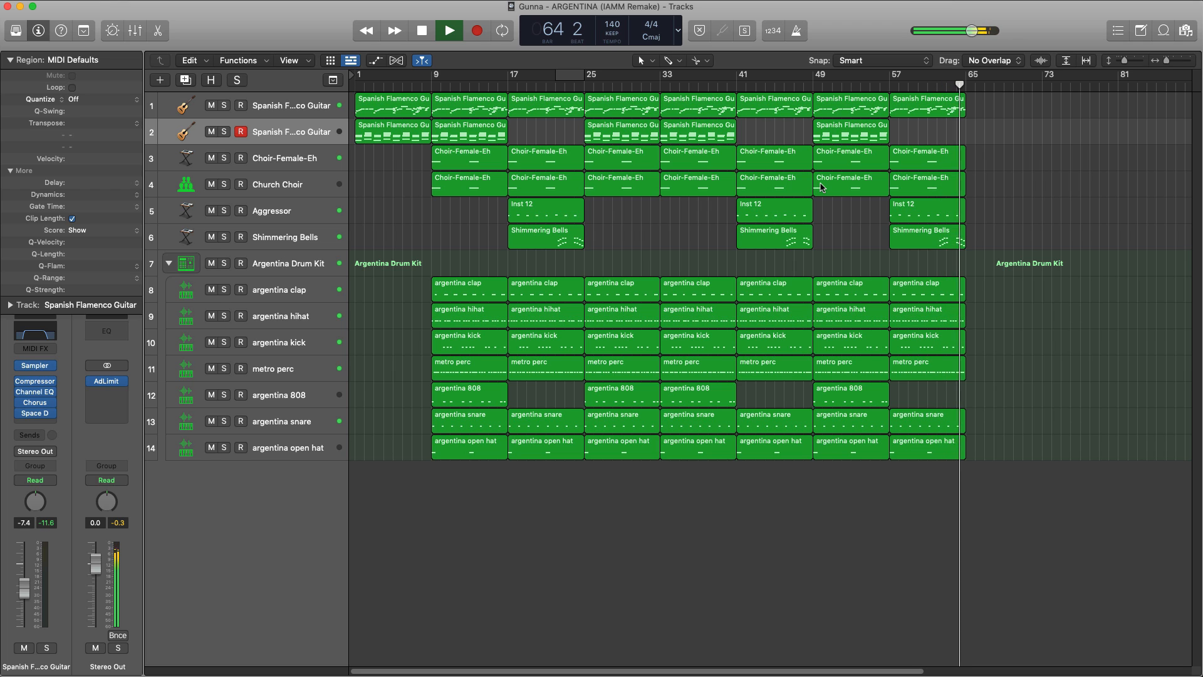
key("space")
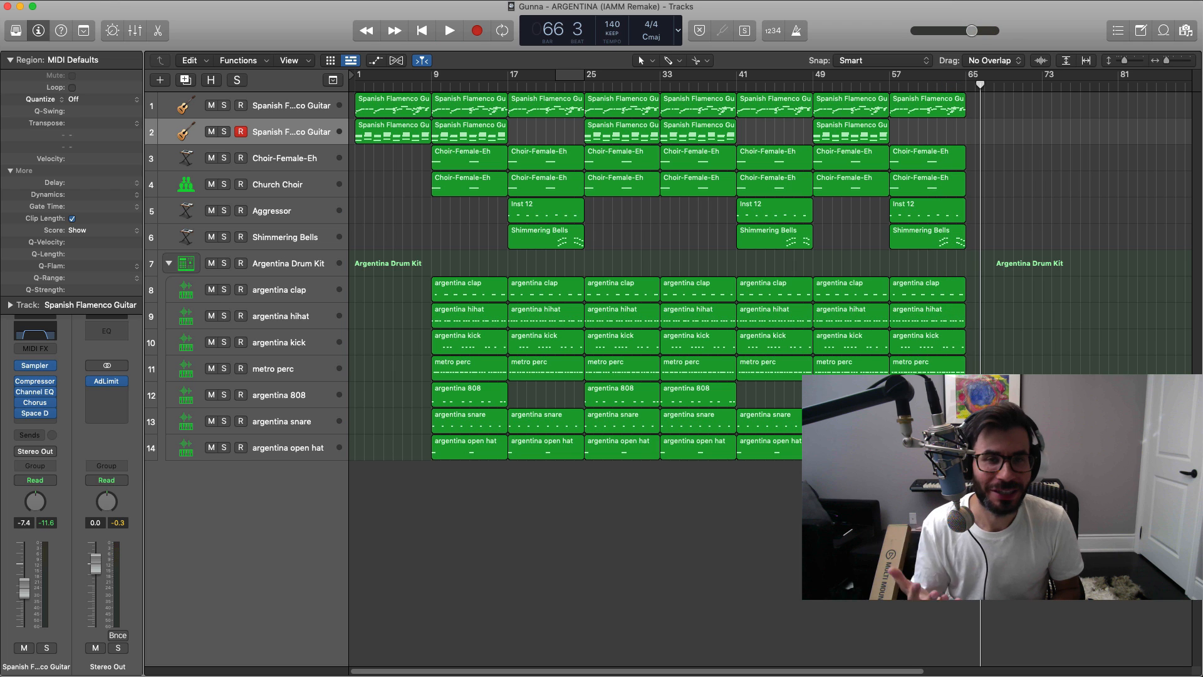